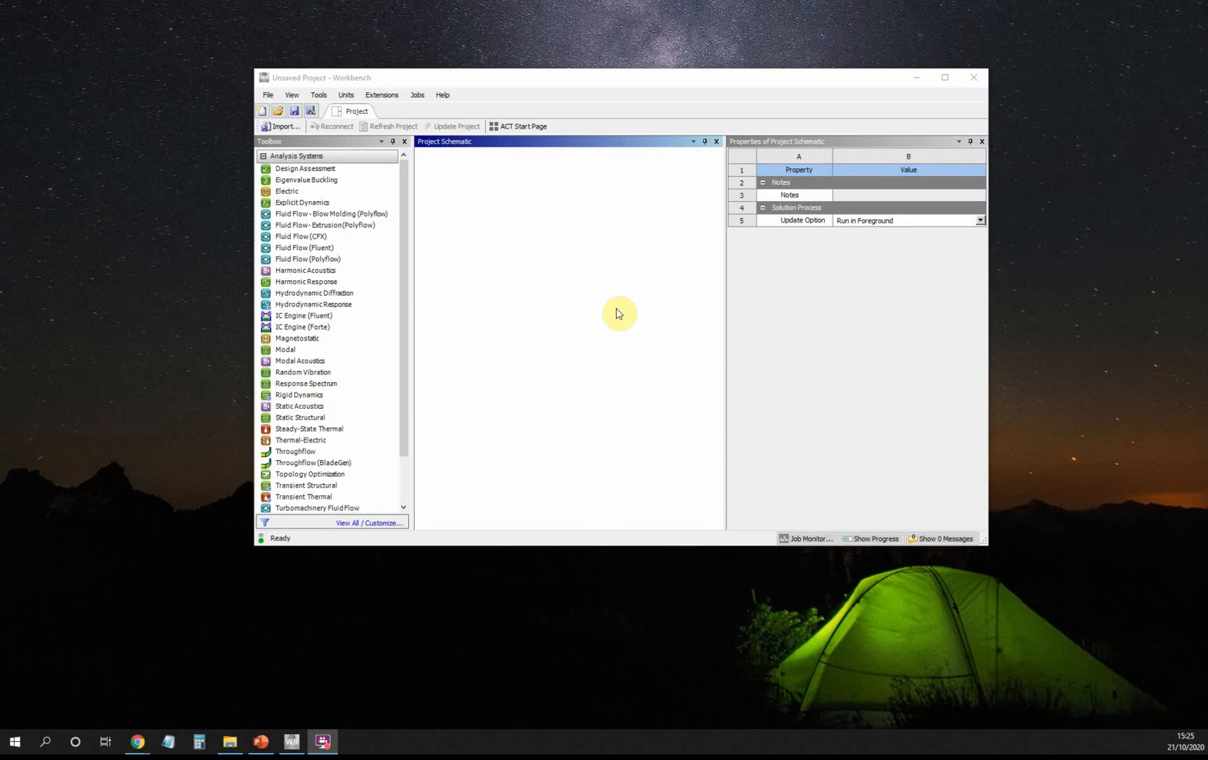
Step: Add a Static Structural analysis system to the project schematic and name it "Plate with a Hole"
left_click(323, 418)
left_click_drag(323, 418, 497, 209)
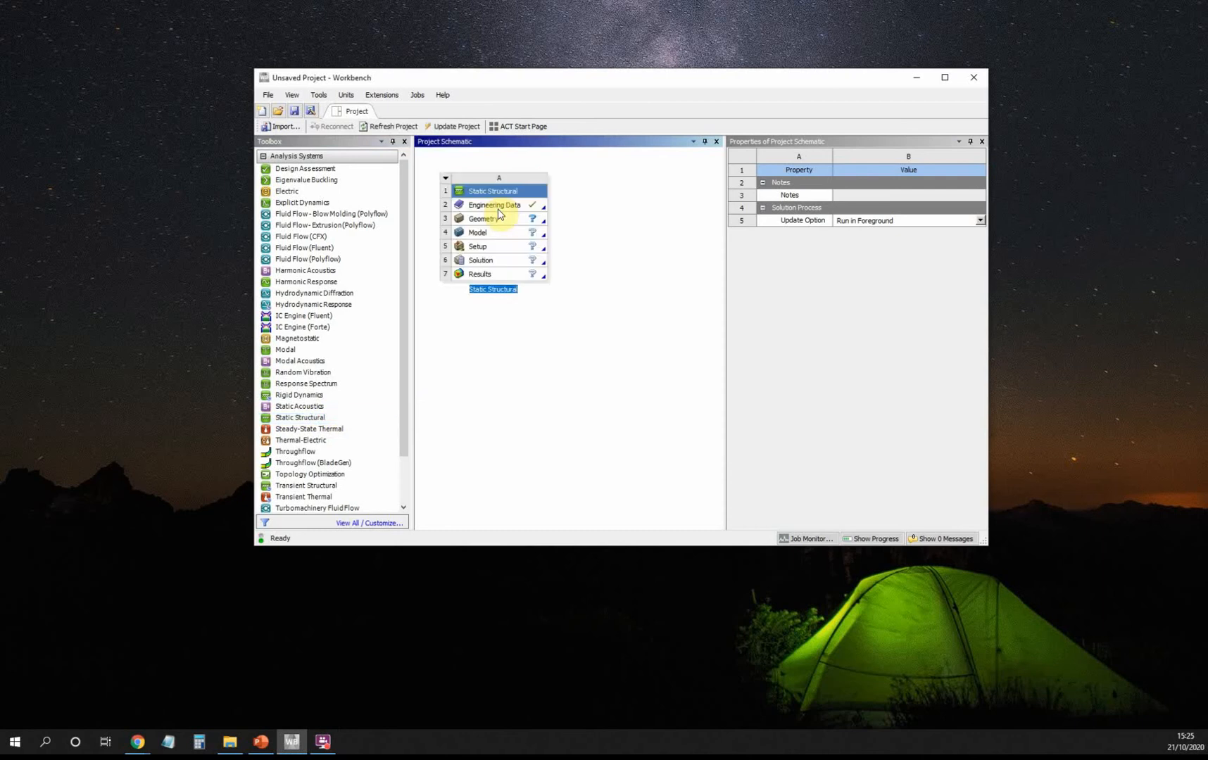
left_click(509, 292)
left_click_drag(520, 292, 480, 292)
type("Plate w")
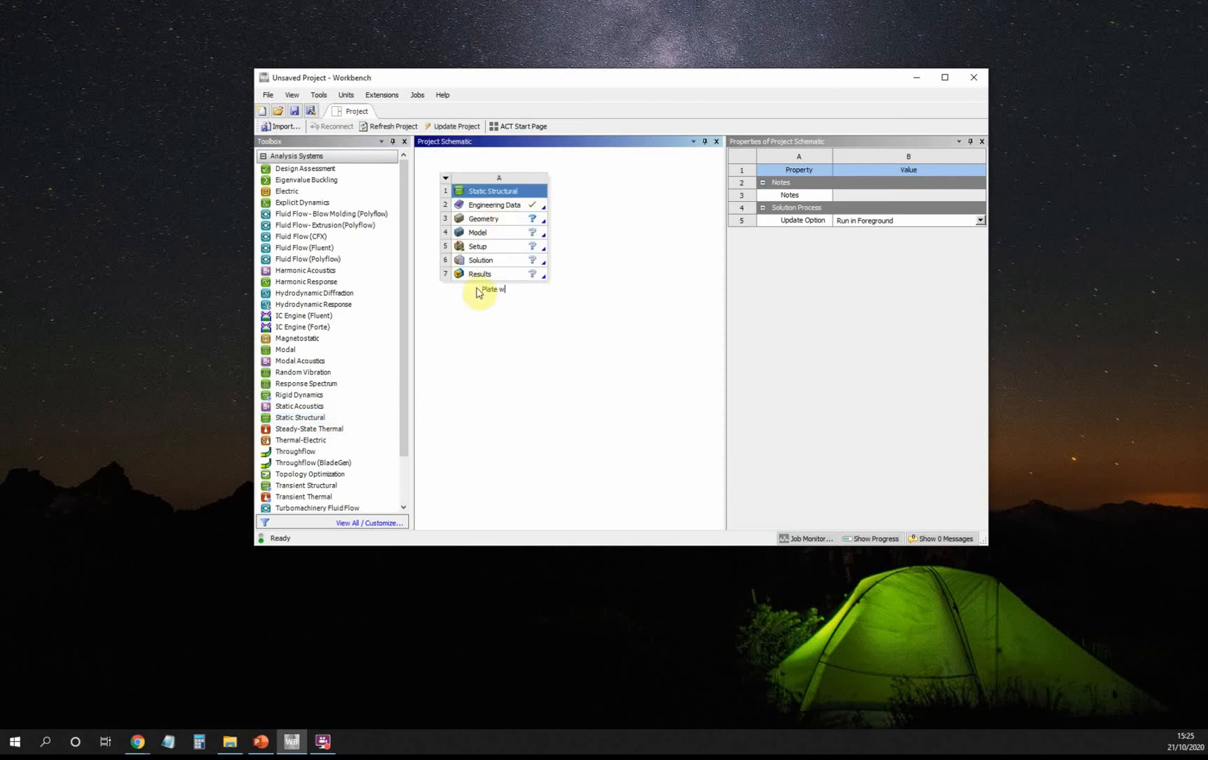
type("ith a Hole")
left_click(523, 316)
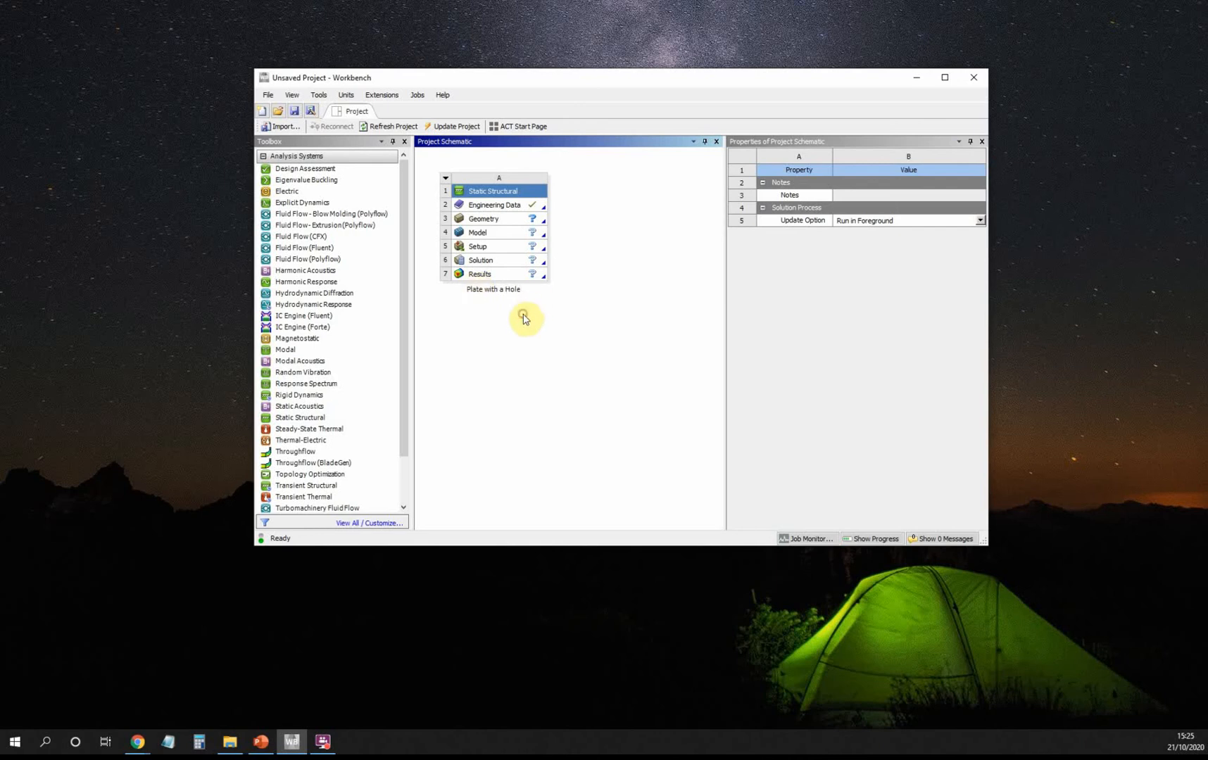
Step: Open the system's Engineering Data and add a new material named "My Steel"
double_click(515, 208)
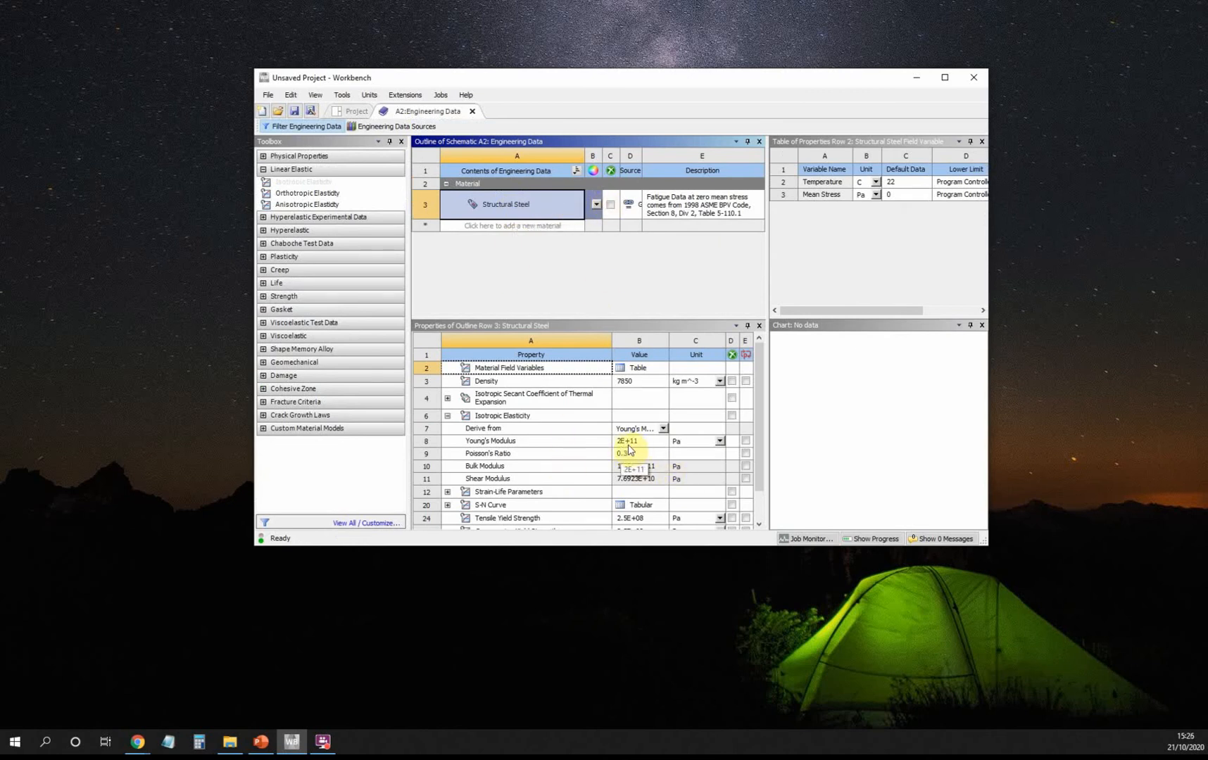
left_click(498, 226)
type("M")
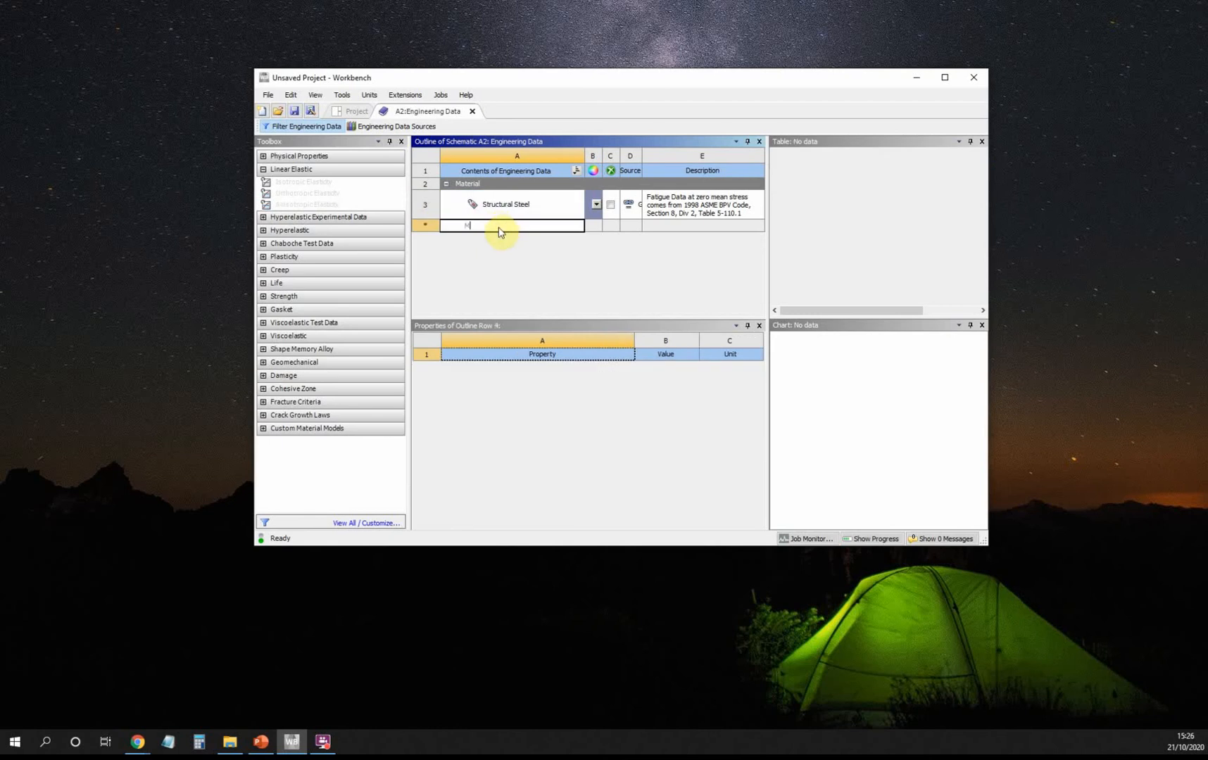
type("y Steel")
key("Return")
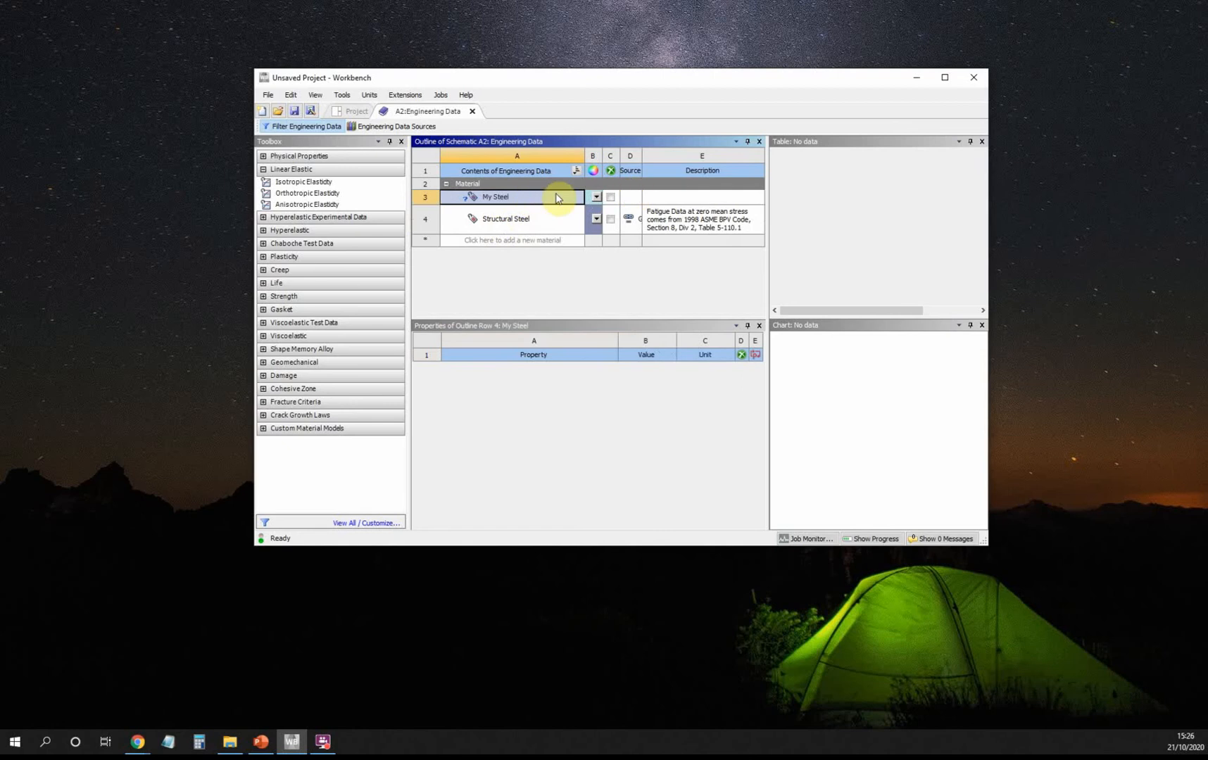
Step: Add the linear elastic property Isotropic Elasticity to the My Steel material
left_click(263, 170)
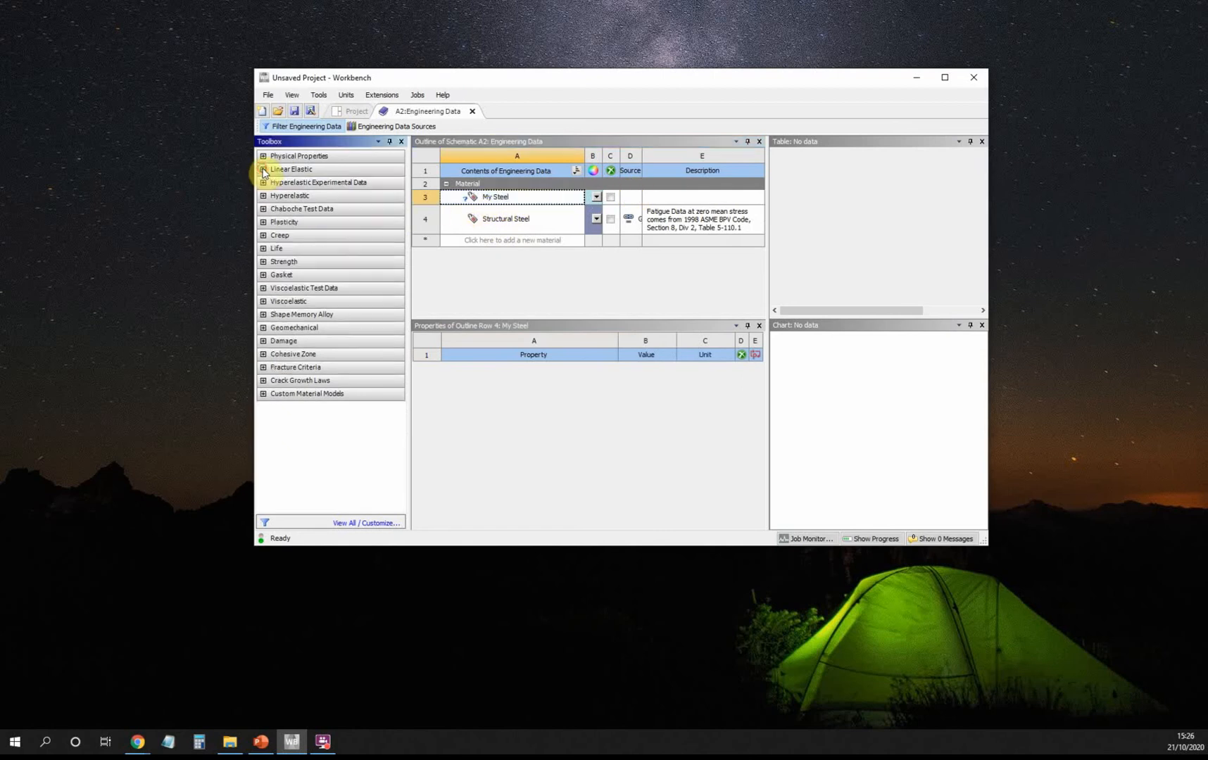
left_click(263, 169)
left_click(308, 182)
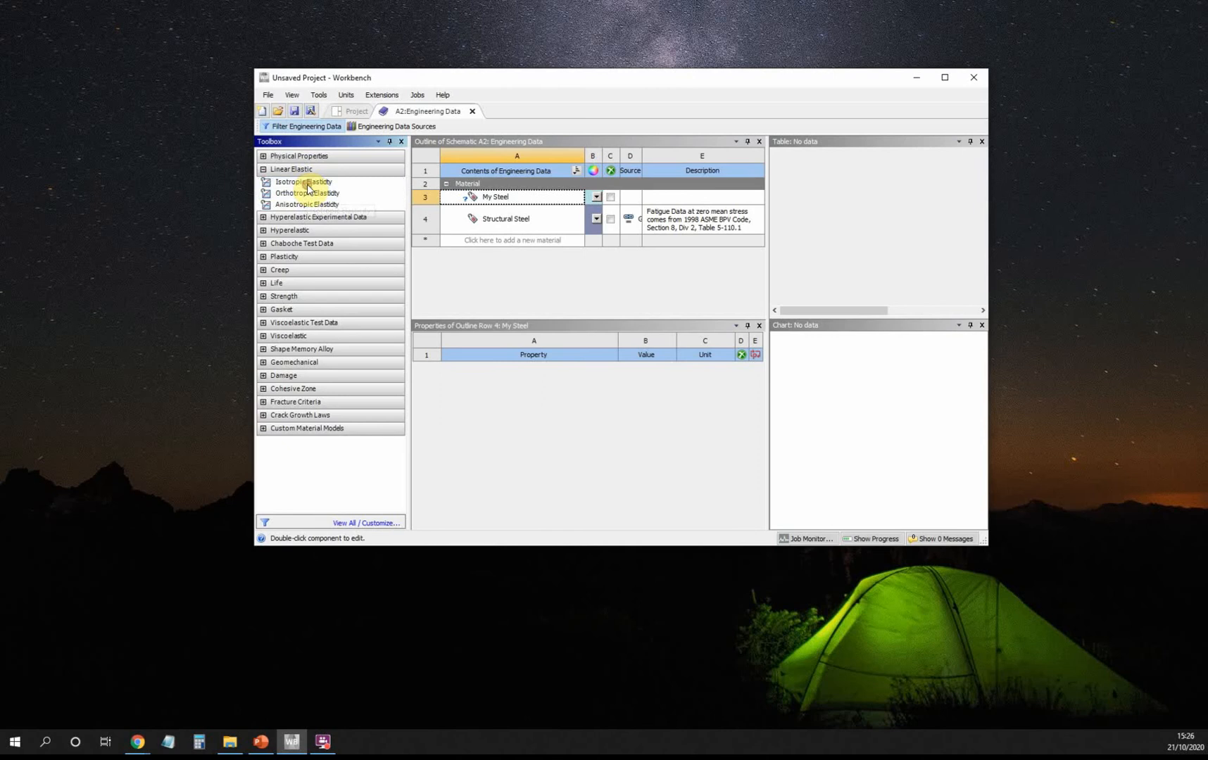
double_click(307, 184)
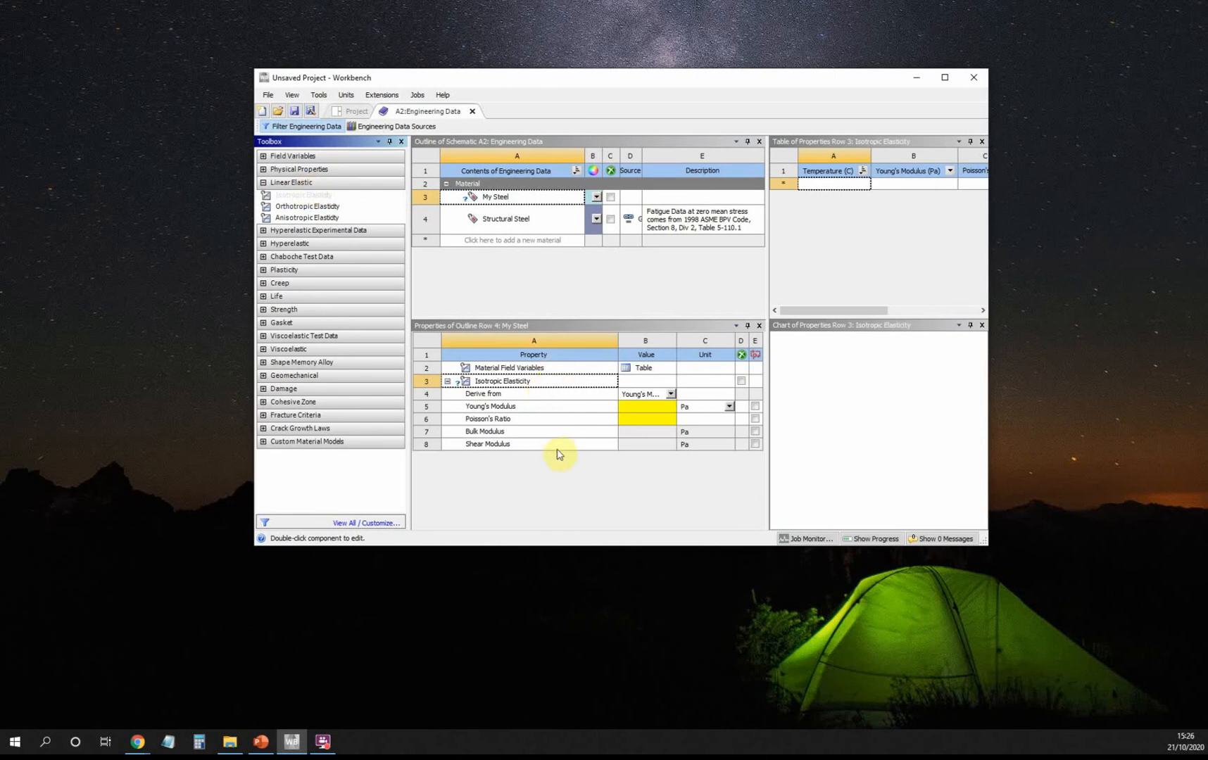
Step: Set My Steel's Young's Modulus to 2.1E+11 Pa and Poisson's Ratio to 0.3, and close Engineering Data
left_click(646, 408)
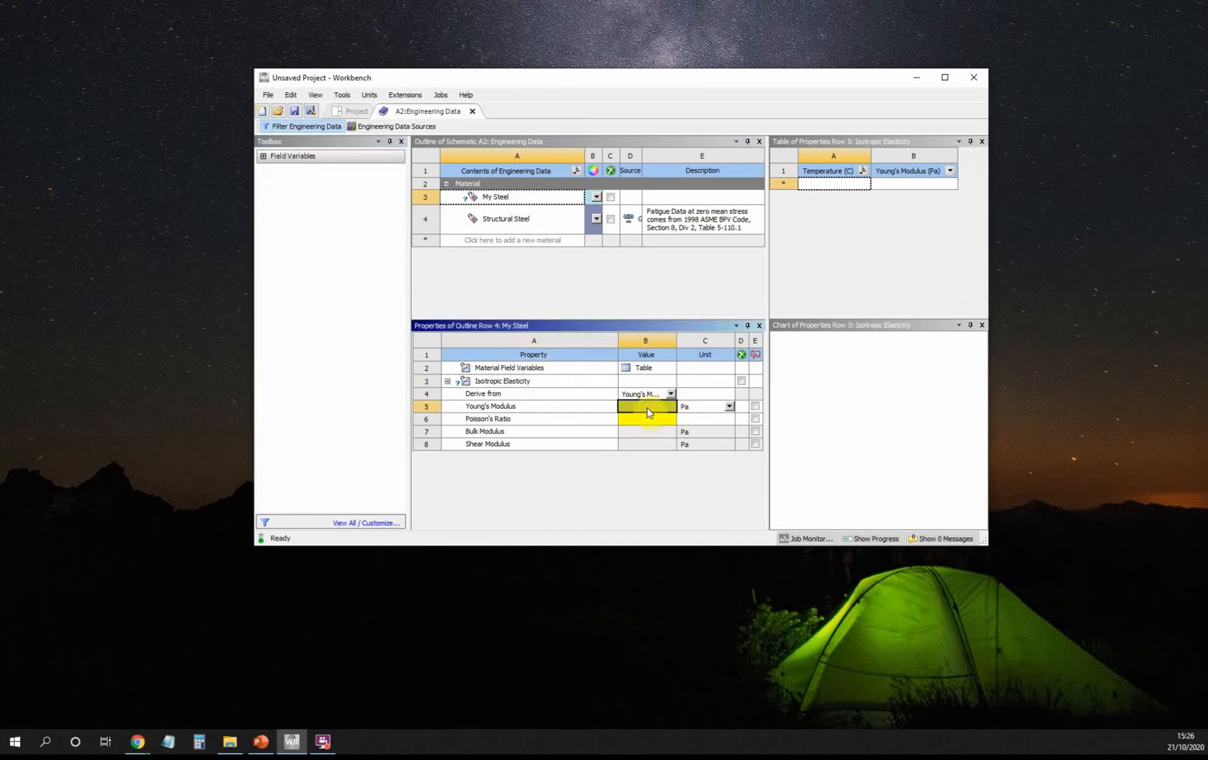
type("2.1E+11")
left_click(642, 421)
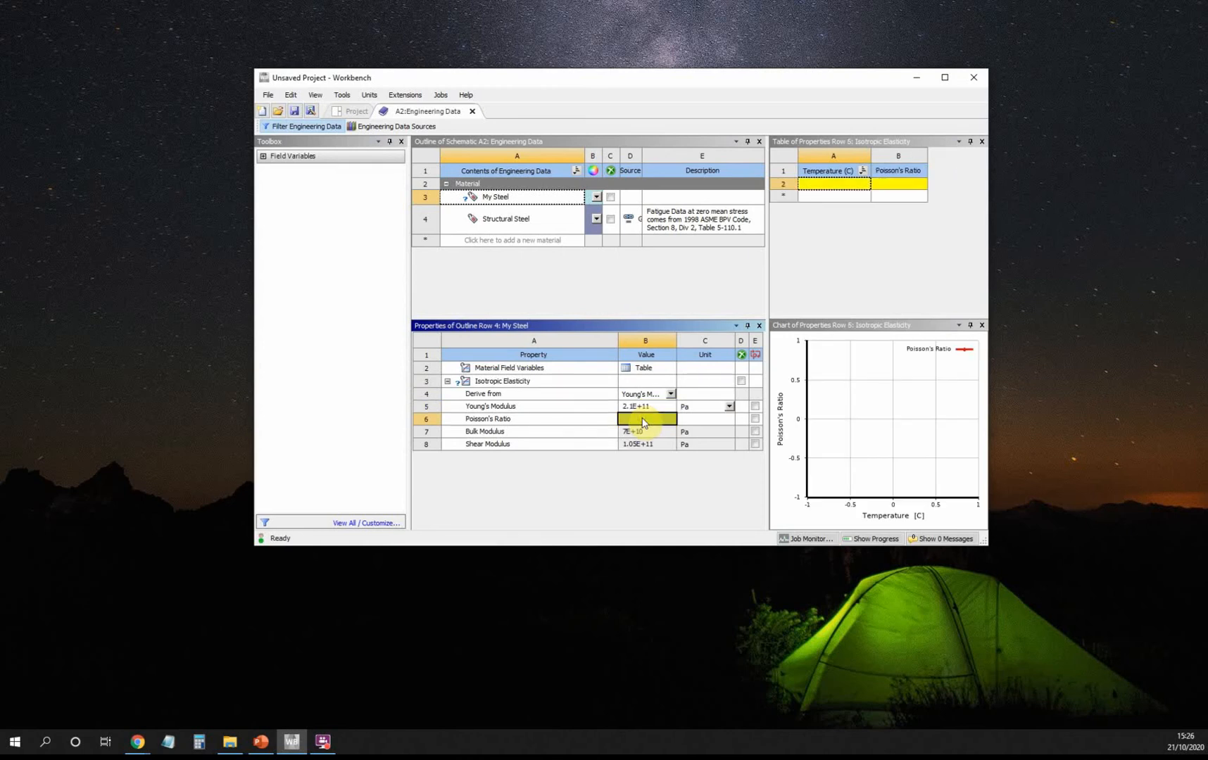
type("0.3")
left_click(640, 406)
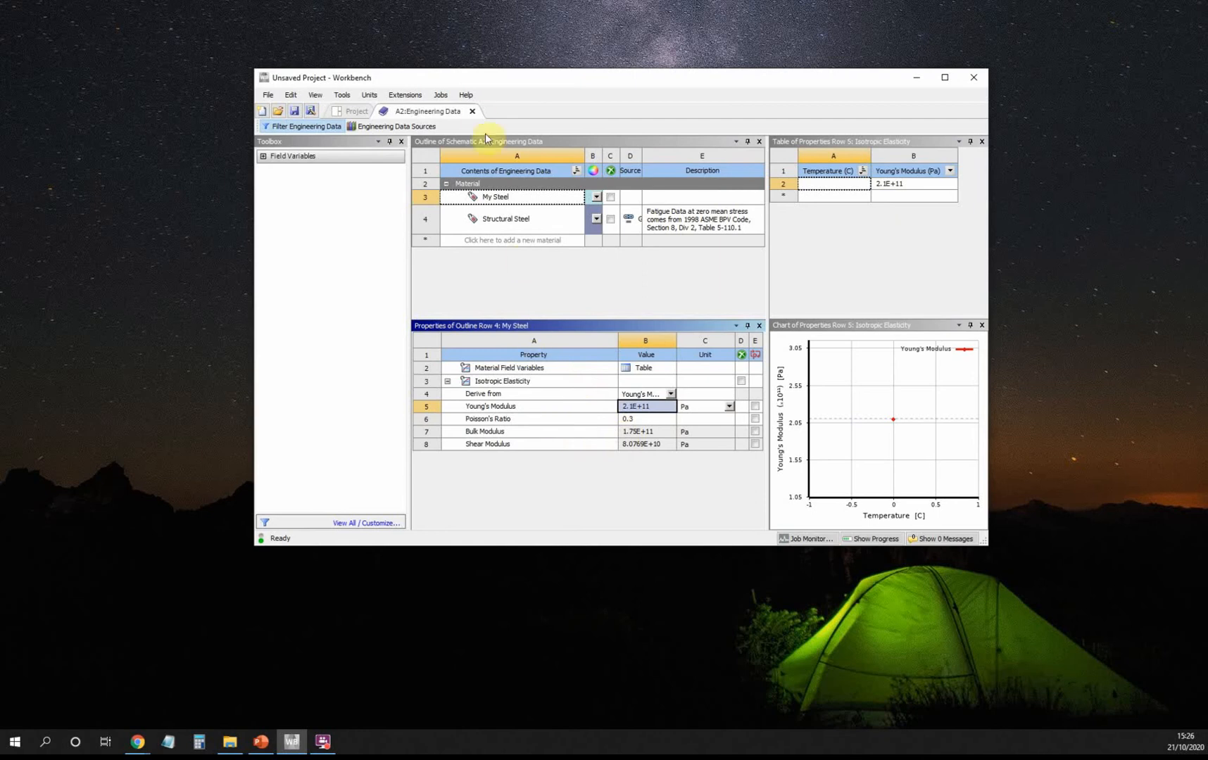
left_click(473, 111)
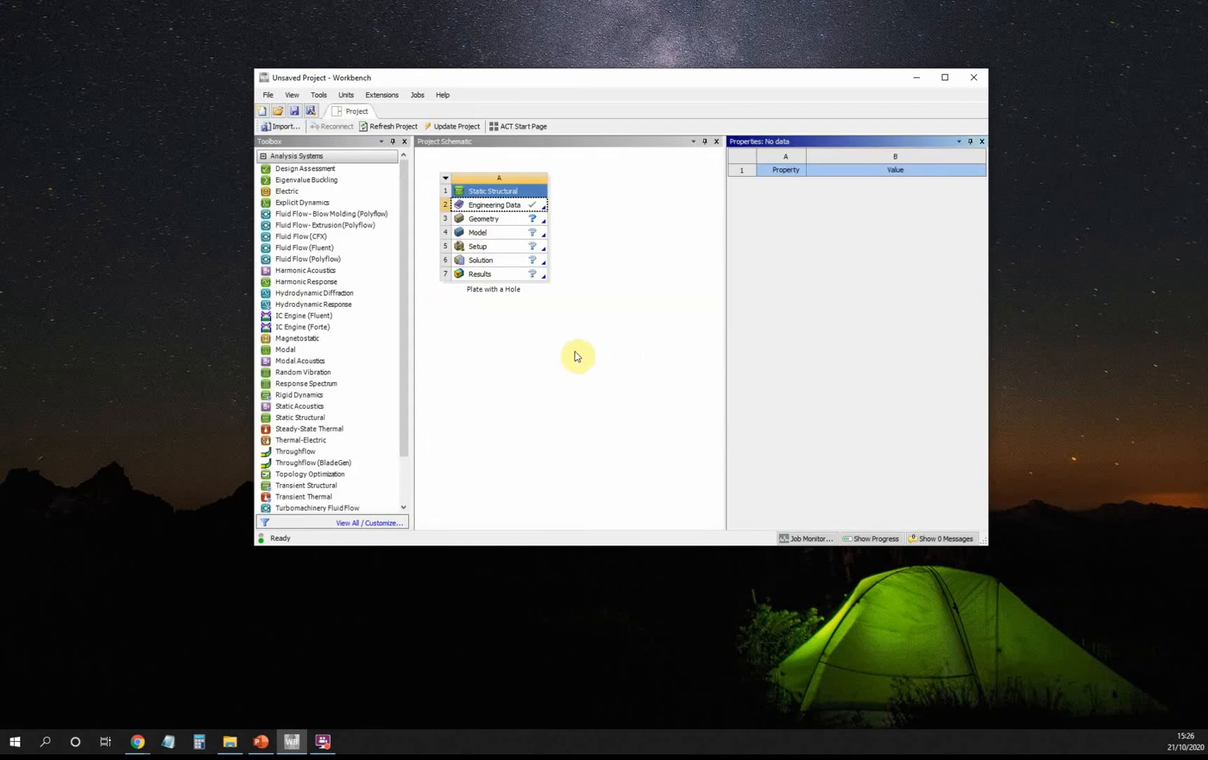
Step: Save the project as 2d_plate_with_a_hole in the C:\temp folder
left_click(269, 95)
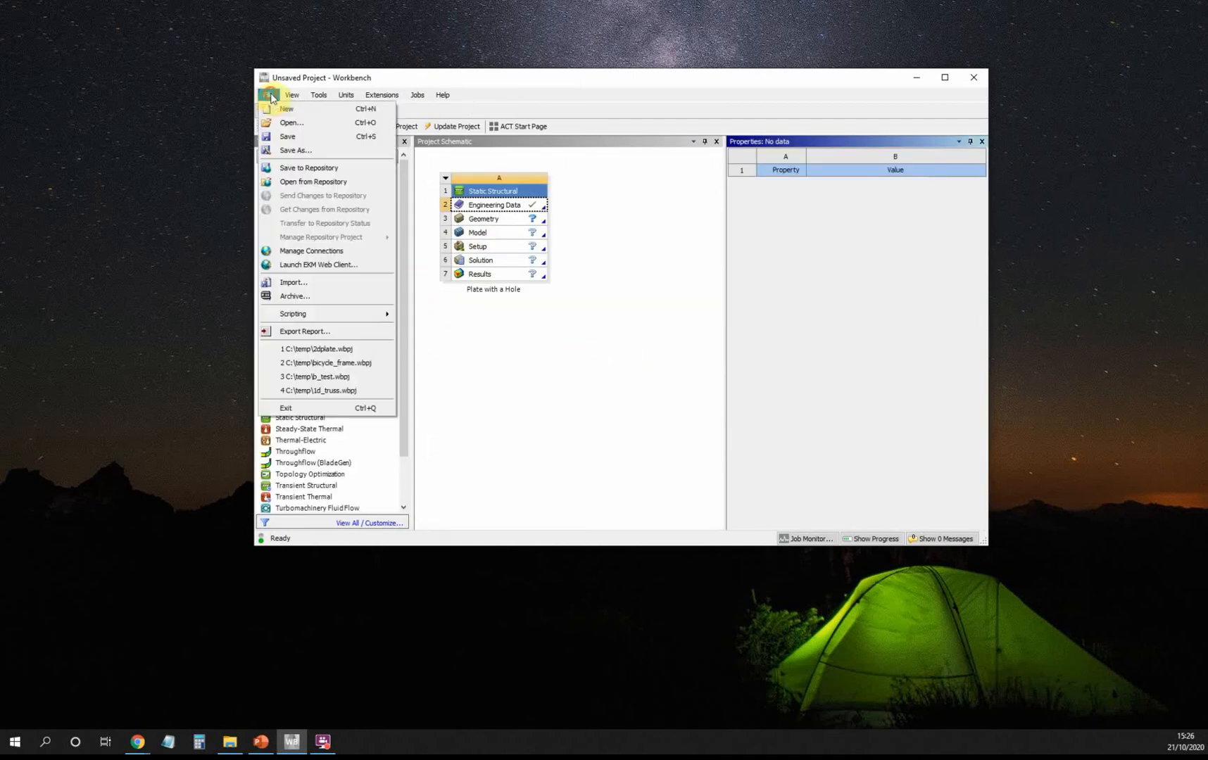
left_click(286, 150)
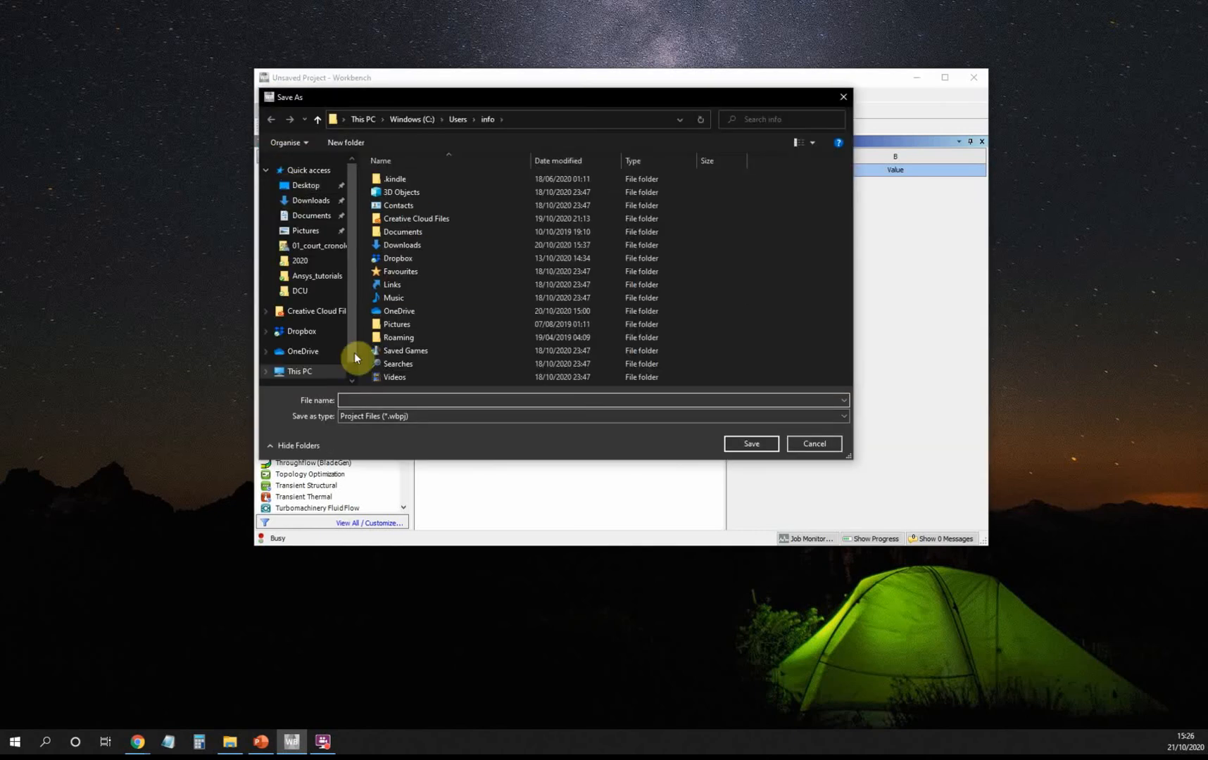
left_click(352, 379)
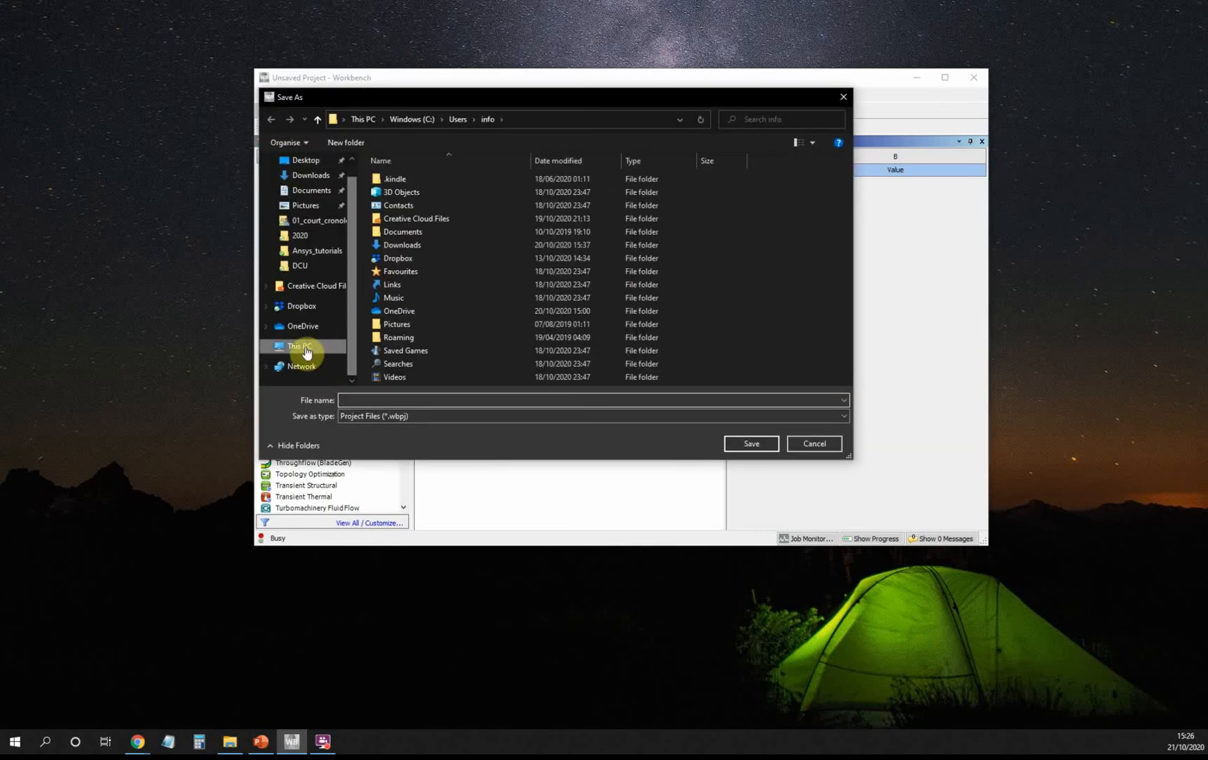
left_click(268, 346)
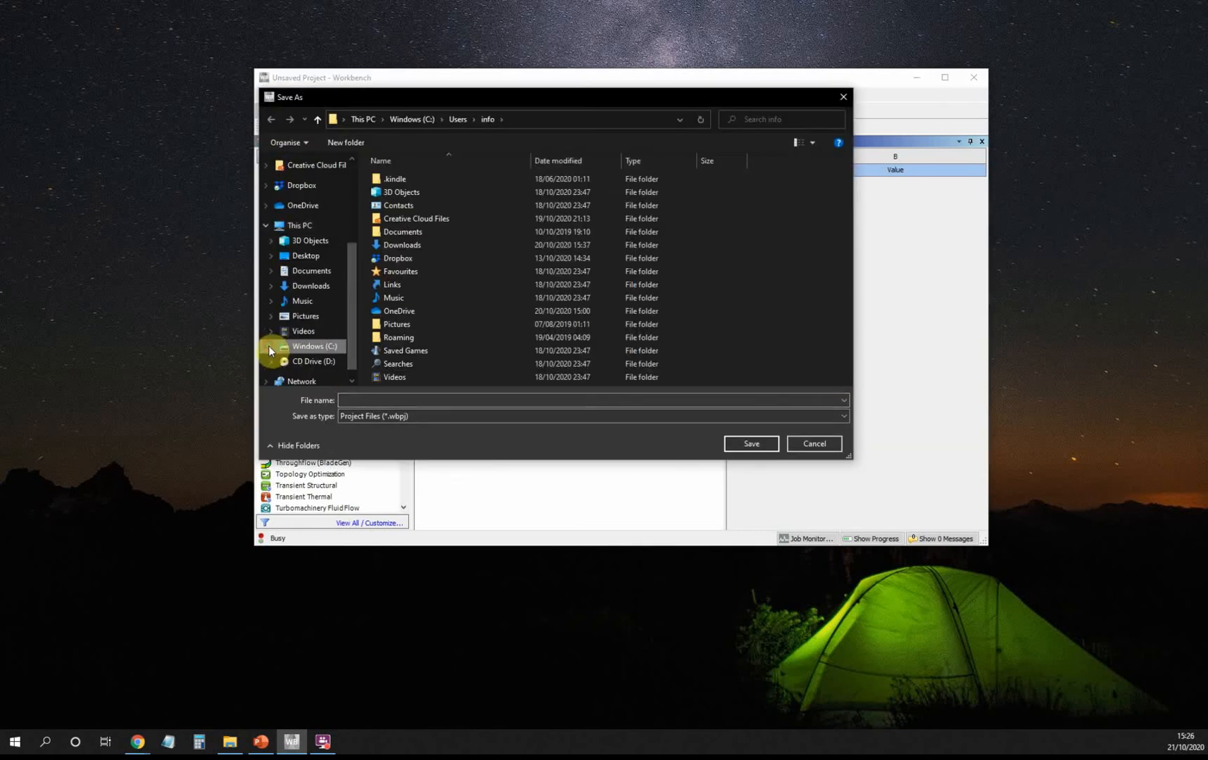
left_click(317, 347)
left_click(395, 246)
double_click(399, 245)
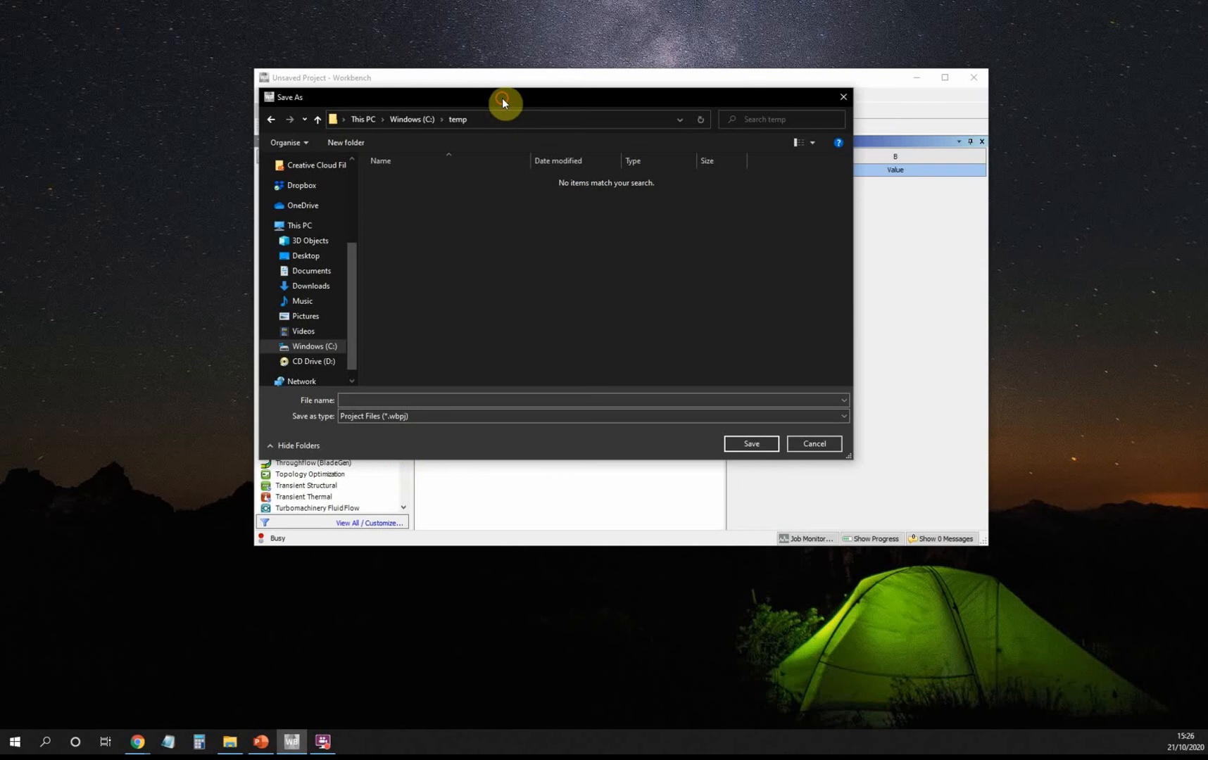
left_click_drag(503, 103, 717, 238)
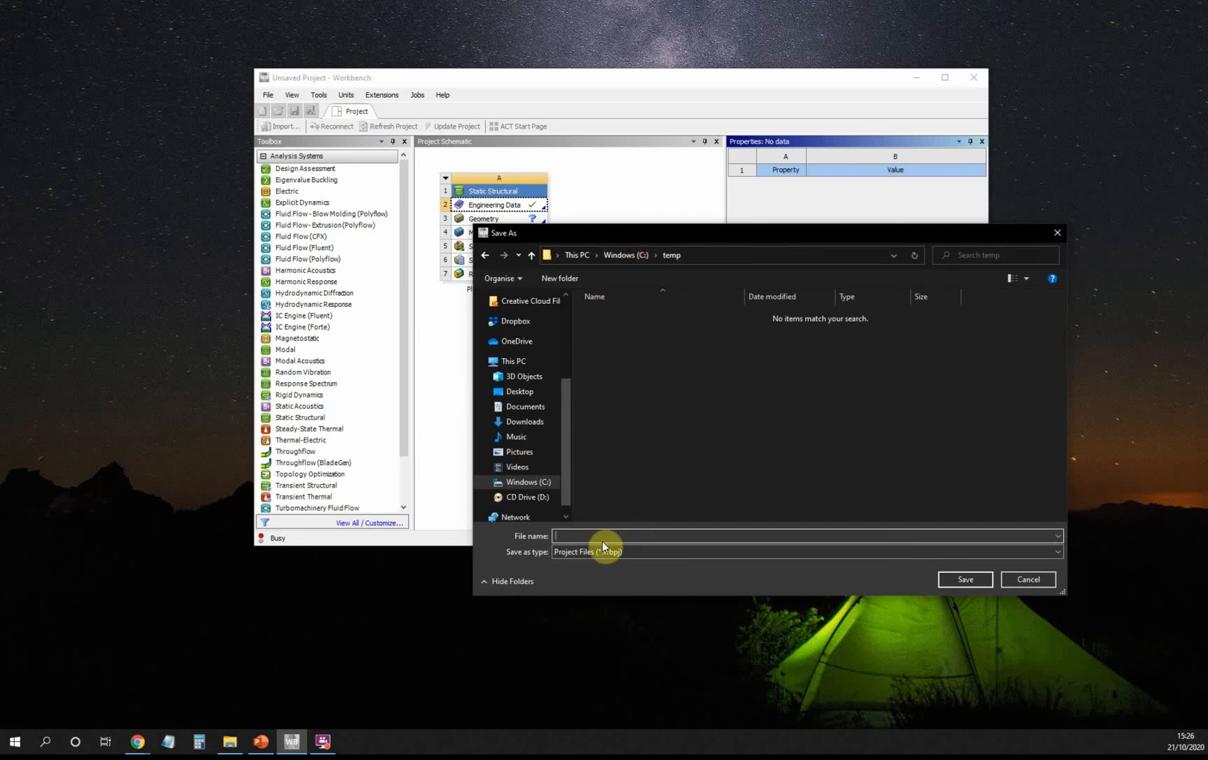
type("2d_plate_with_a_hole")
left_click(947, 579)
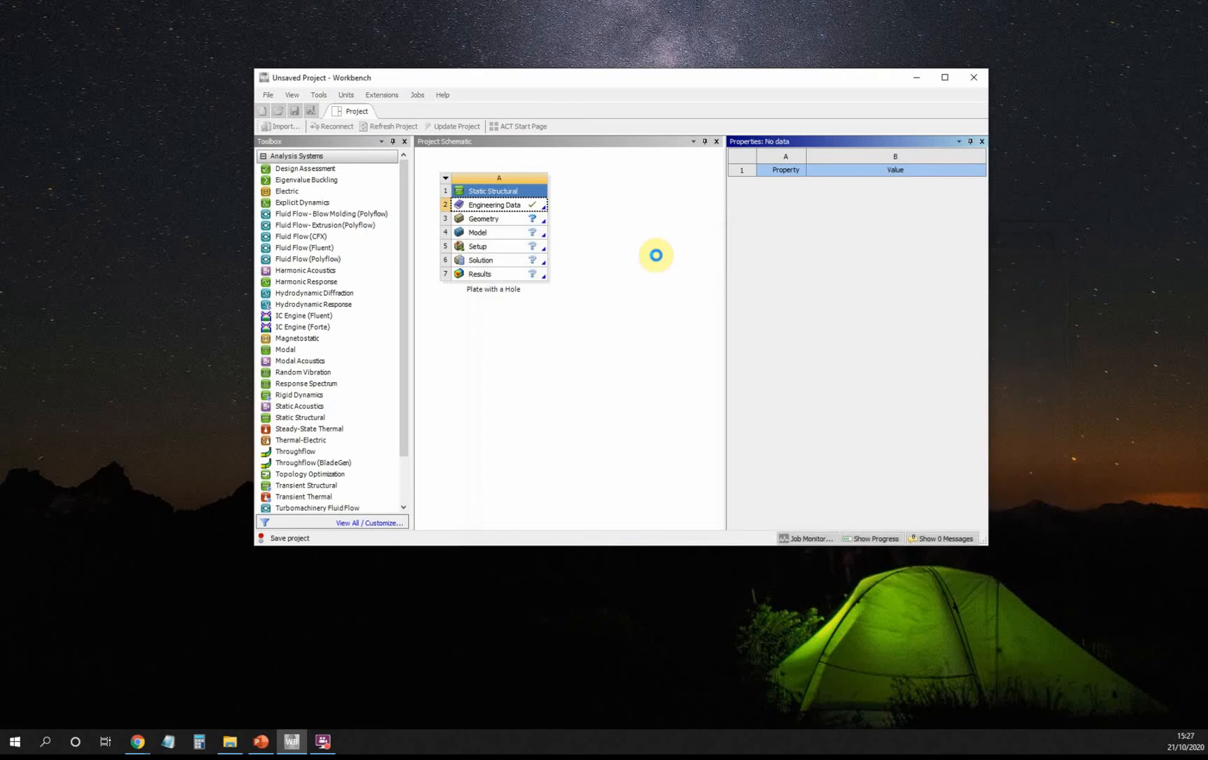
Step: Show the Geometry cell's properties and set its Analysis Type to 2D
left_click(513, 221)
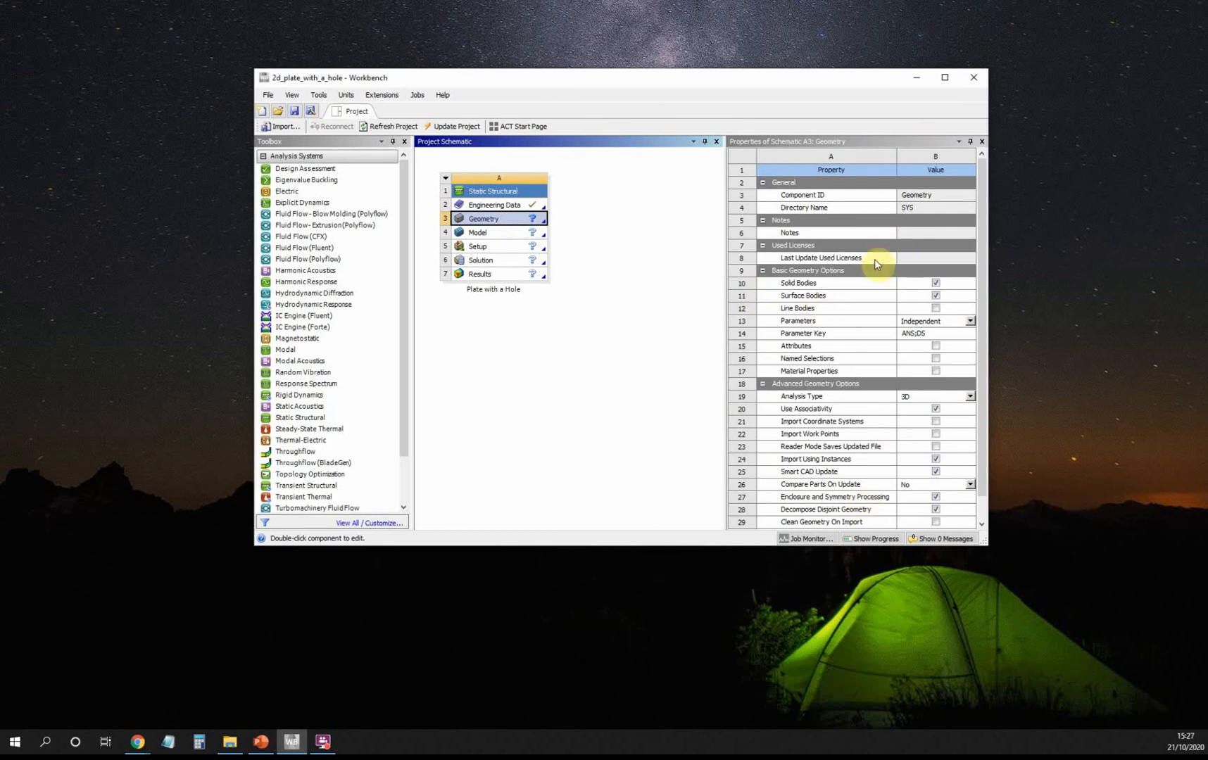
left_click(982, 142)
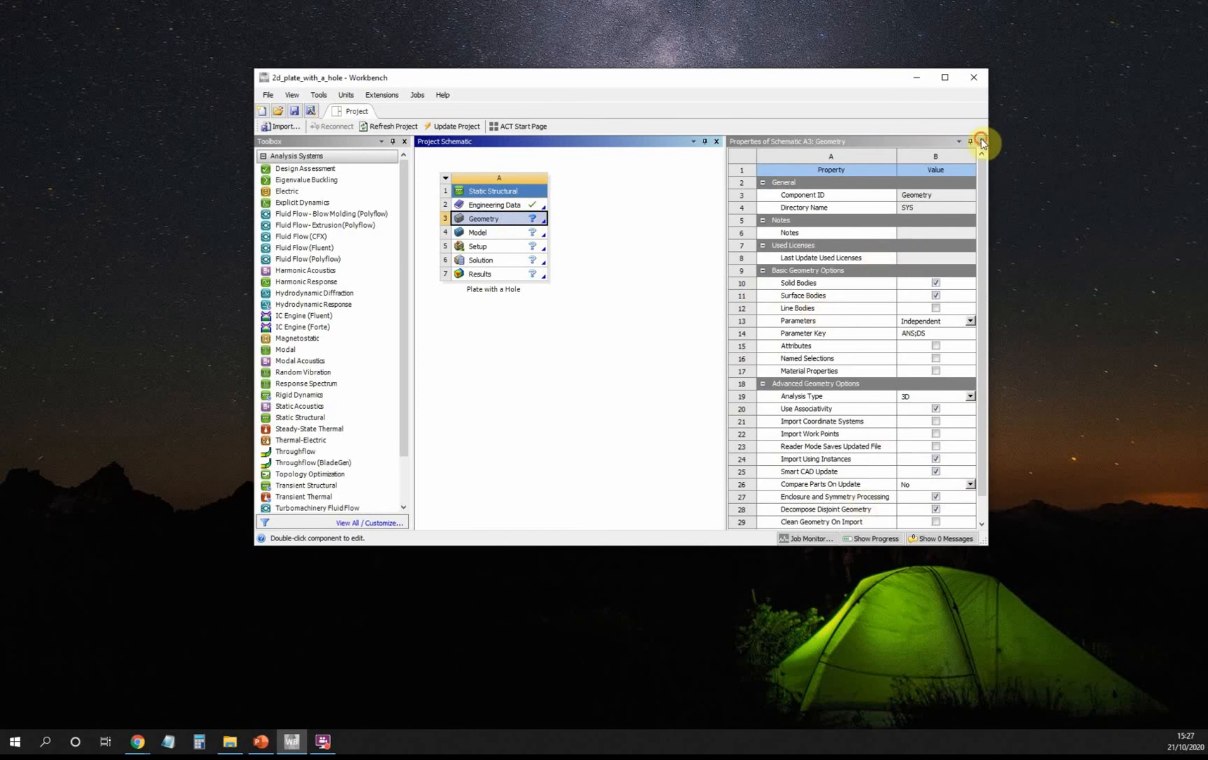
right_click(498, 222)
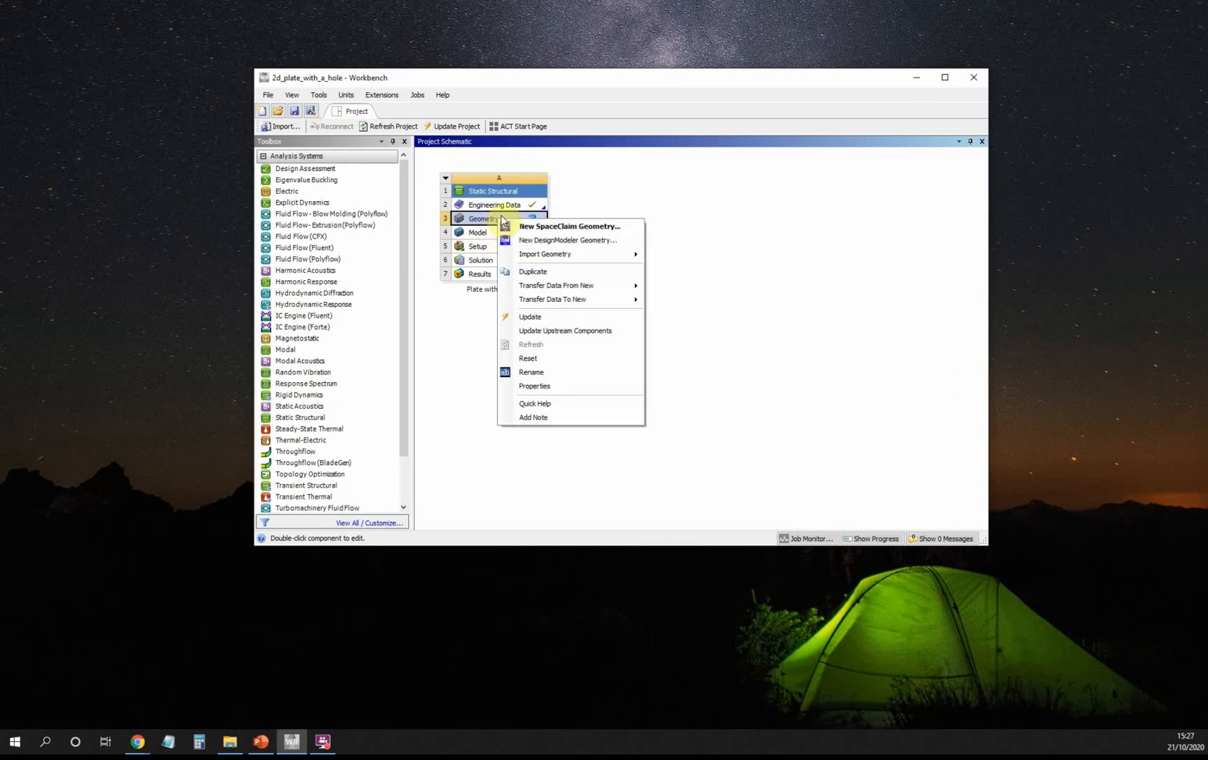
left_click(553, 387)
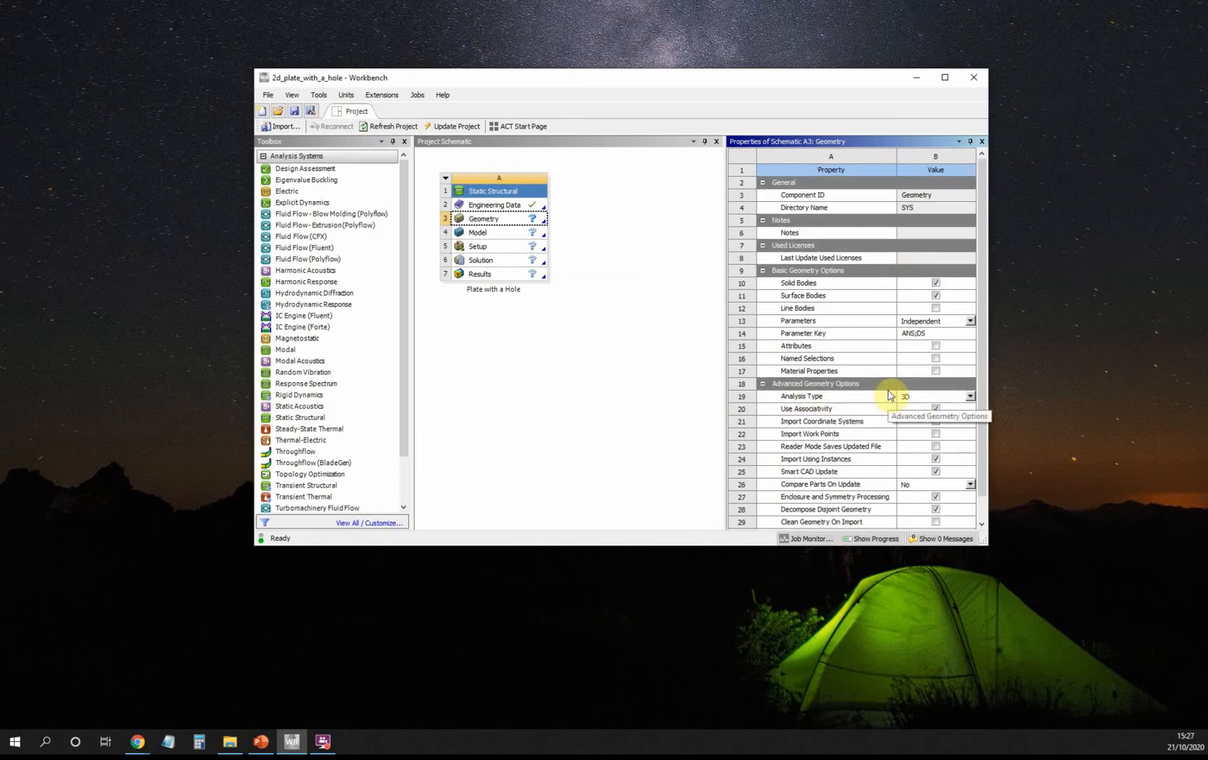
left_click(964, 397)
left_click(965, 397)
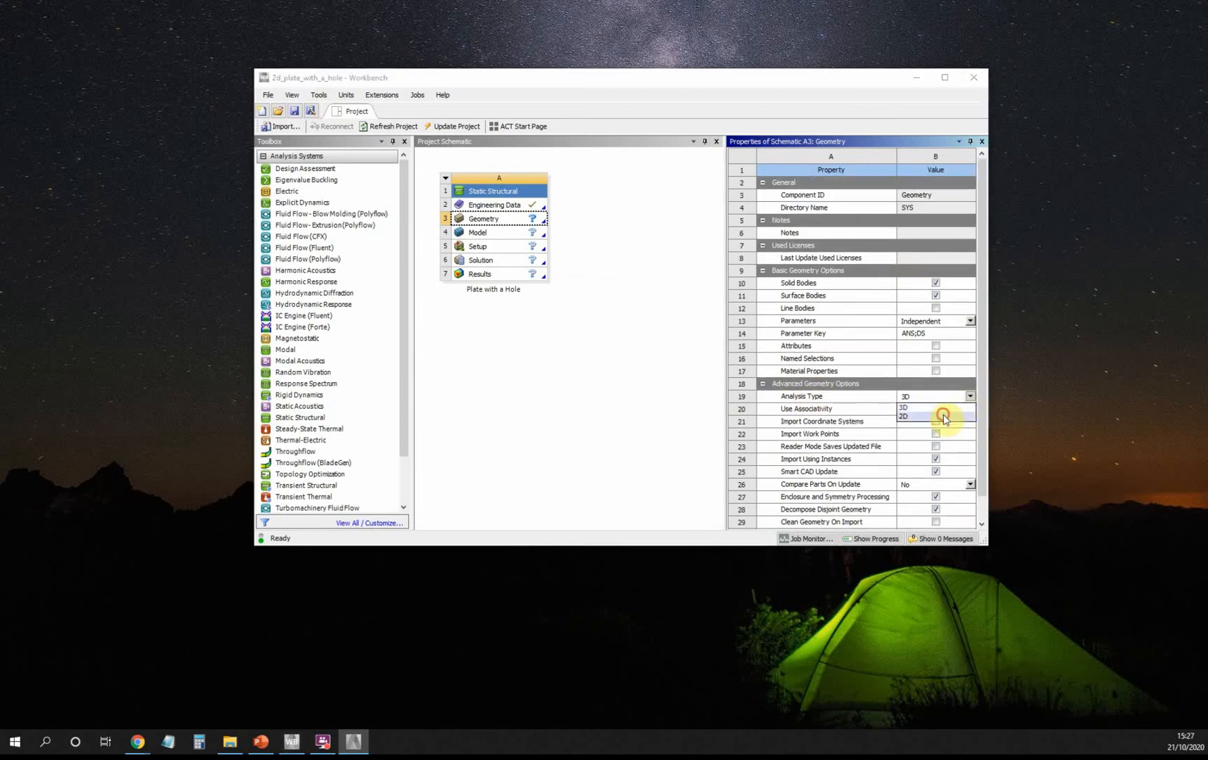
left_click(944, 417)
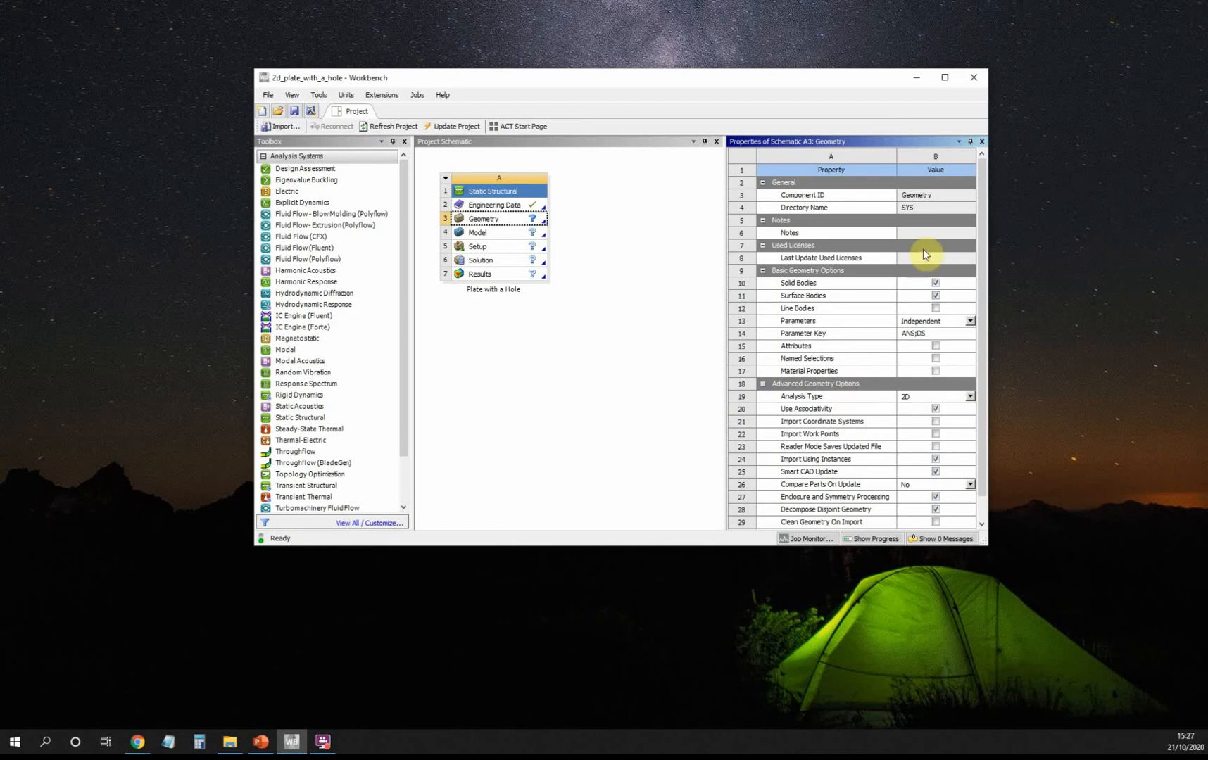
Step: Create a new DesignModeler geometry for the system and view the XYPlane face-on
right_click(510, 220)
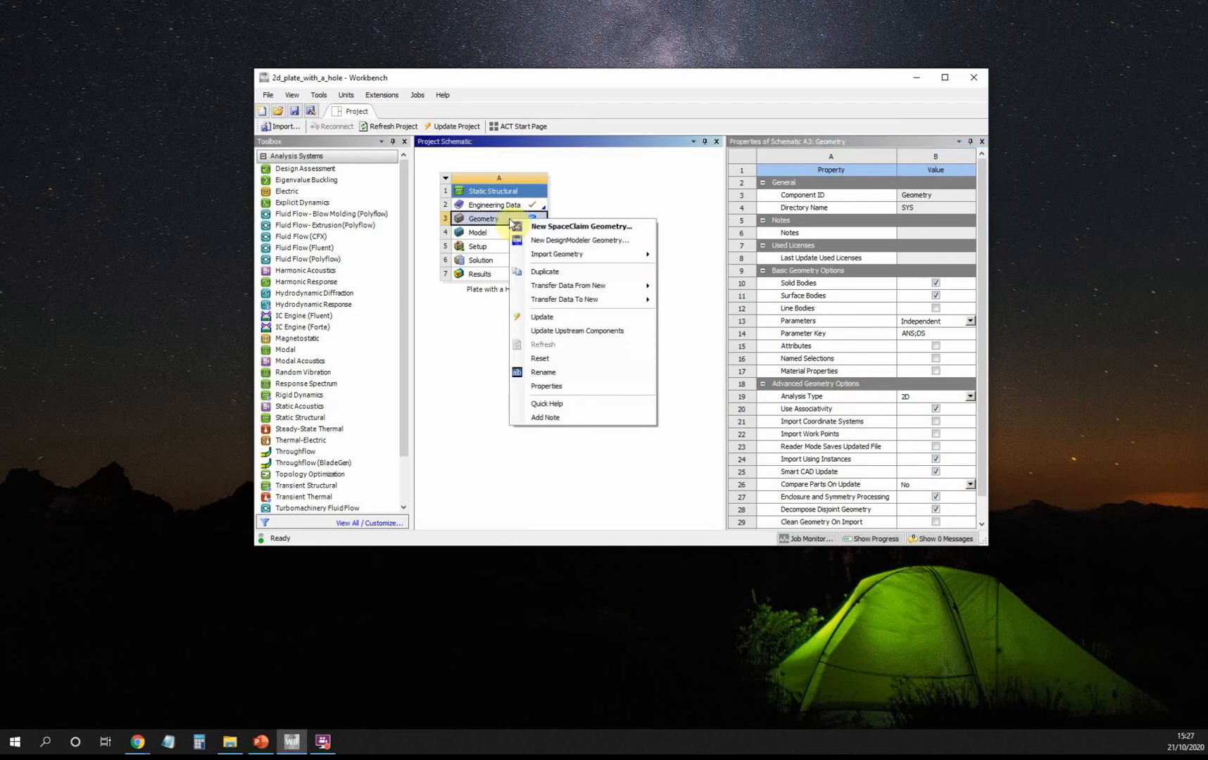
left_click(552, 241)
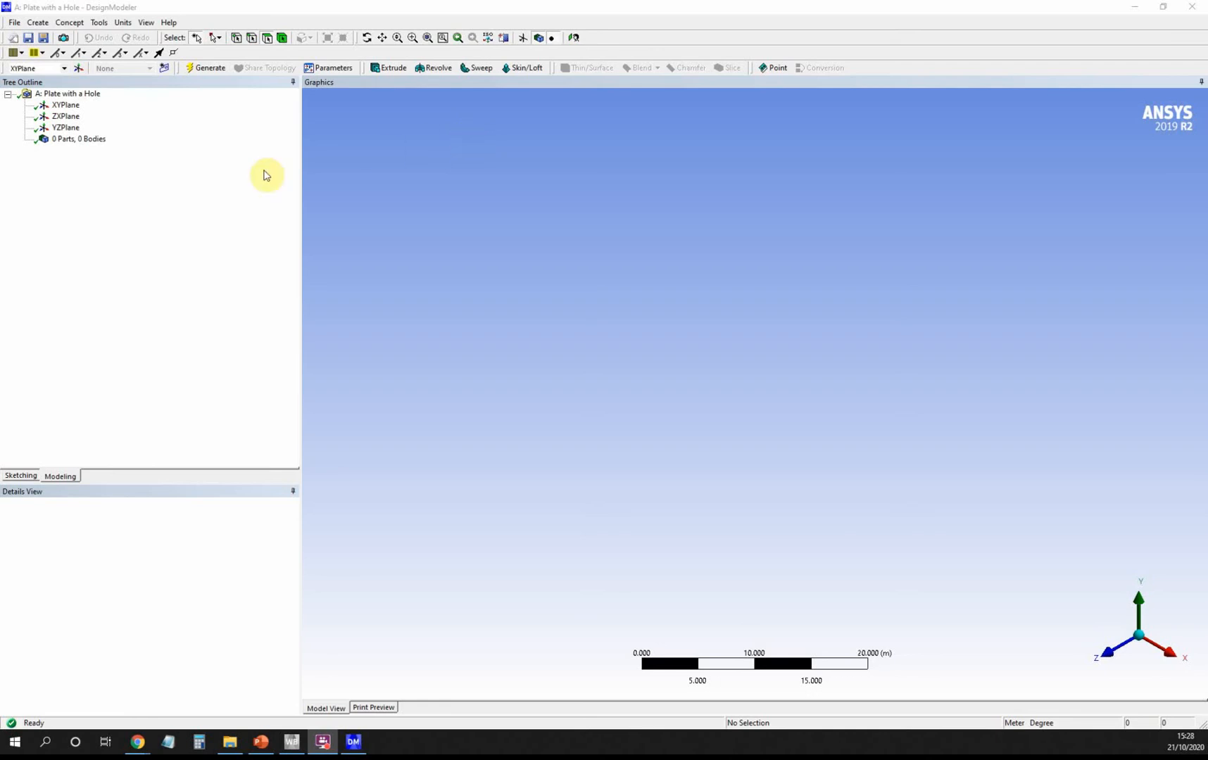
left_click(65, 105)
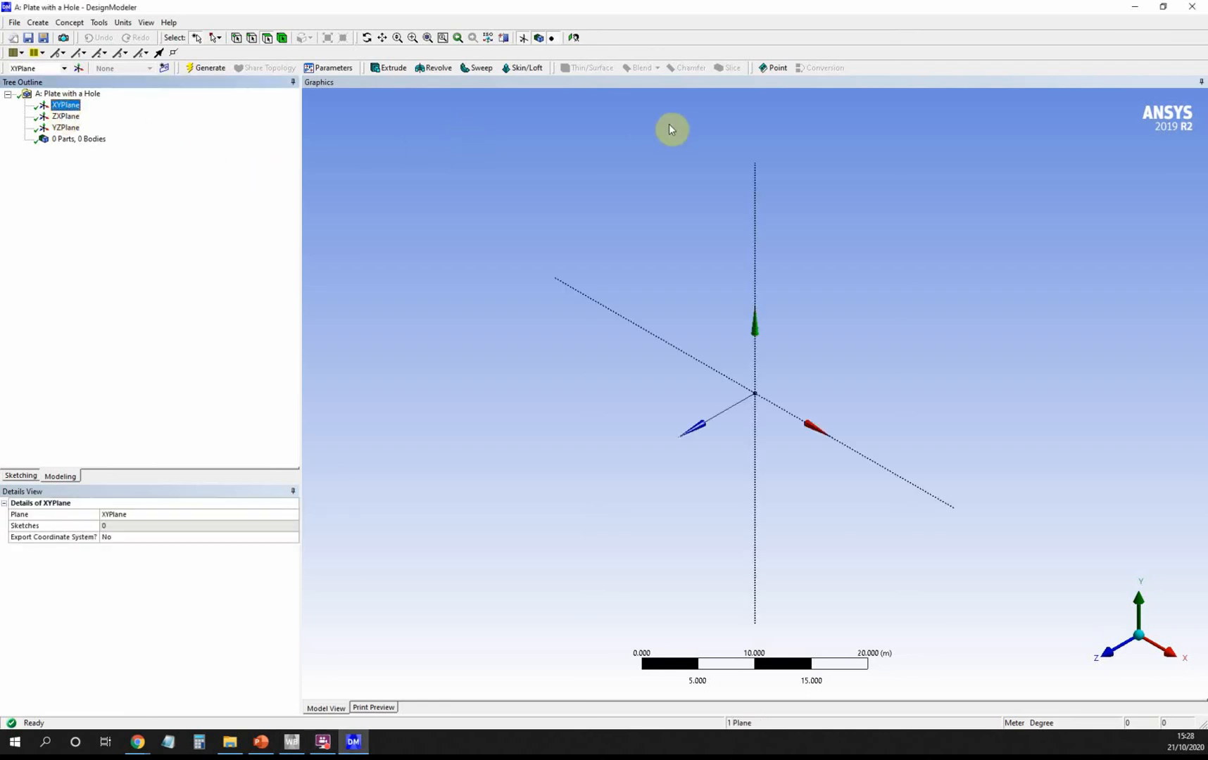
left_click(573, 39)
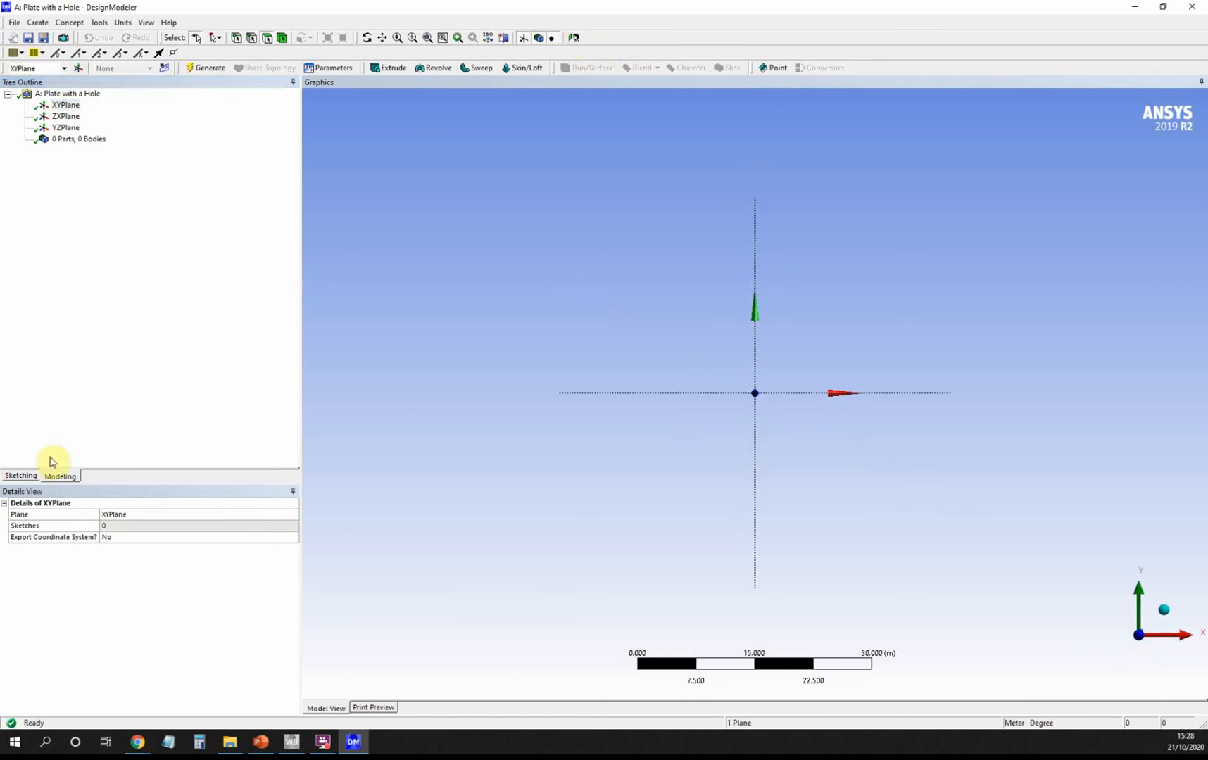
Step: Switch to sketching on the XYPlane and enable both the 2D grid display and grid snapping
left_click(21, 476)
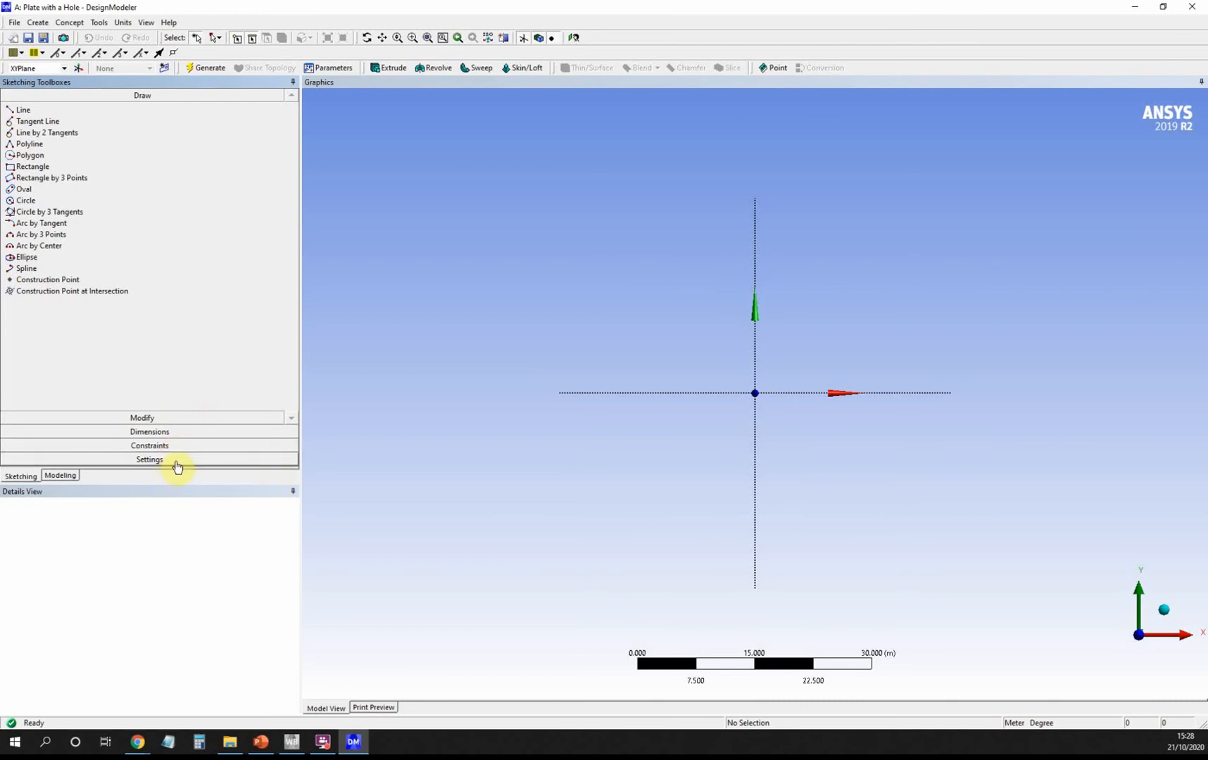
left_click(174, 466)
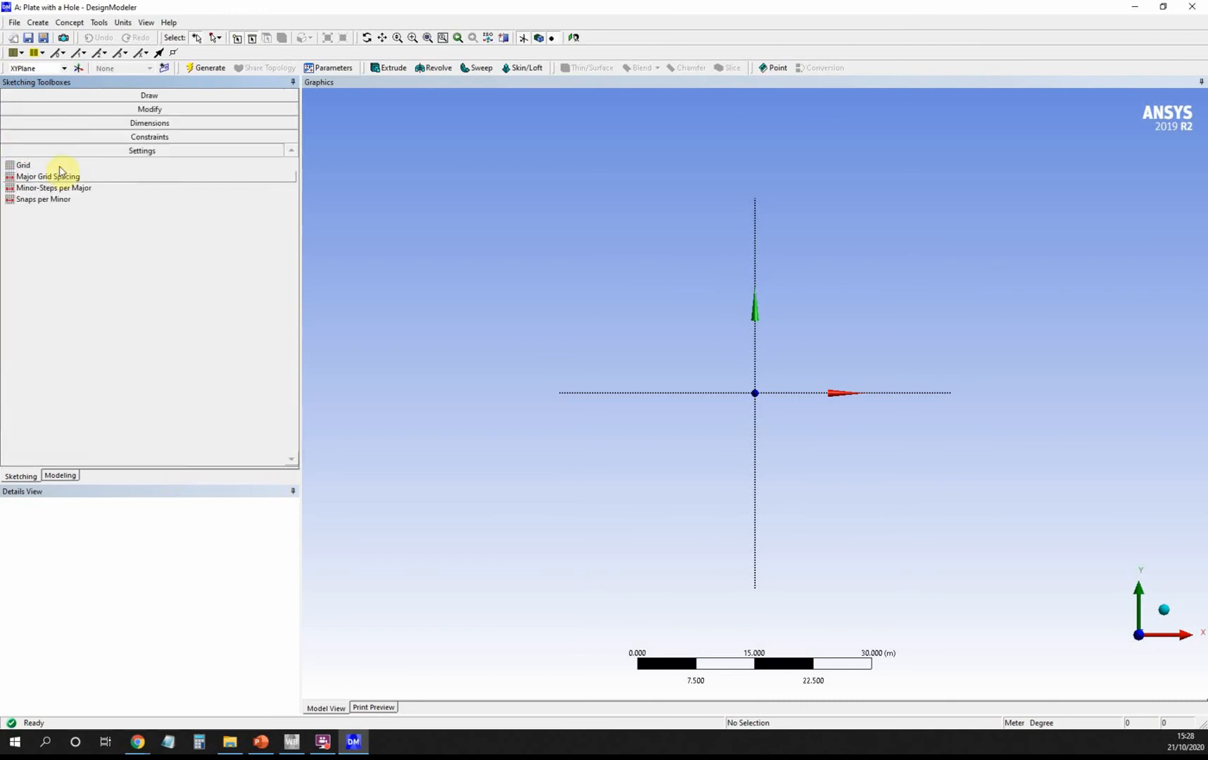
left_click(39, 168)
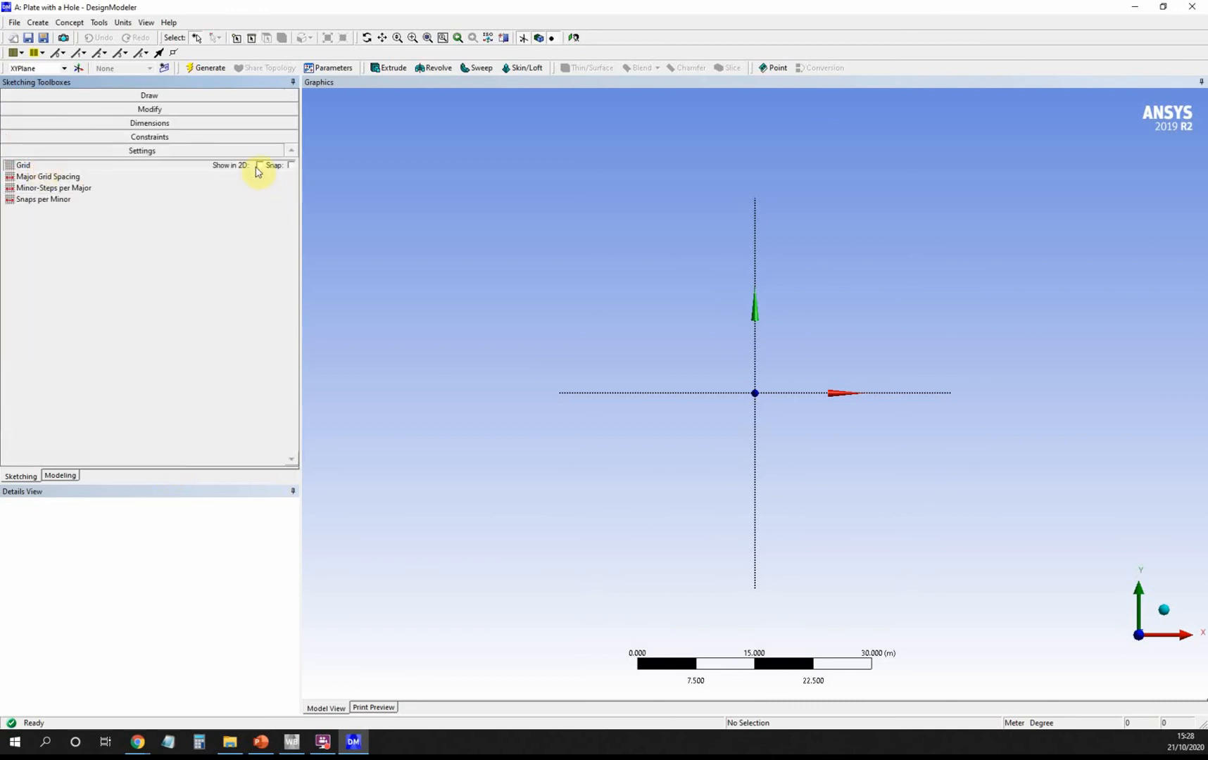
left_click(258, 166)
left_click(290, 165)
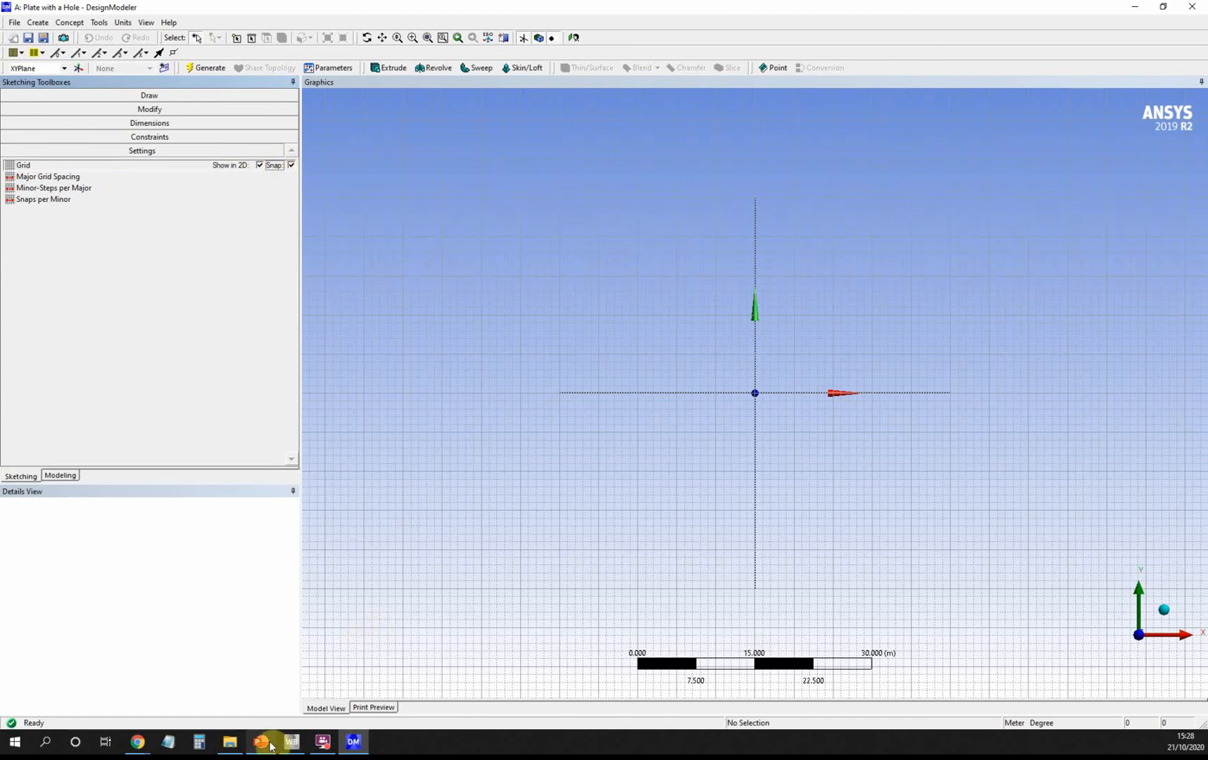
mouse_move(270, 745)
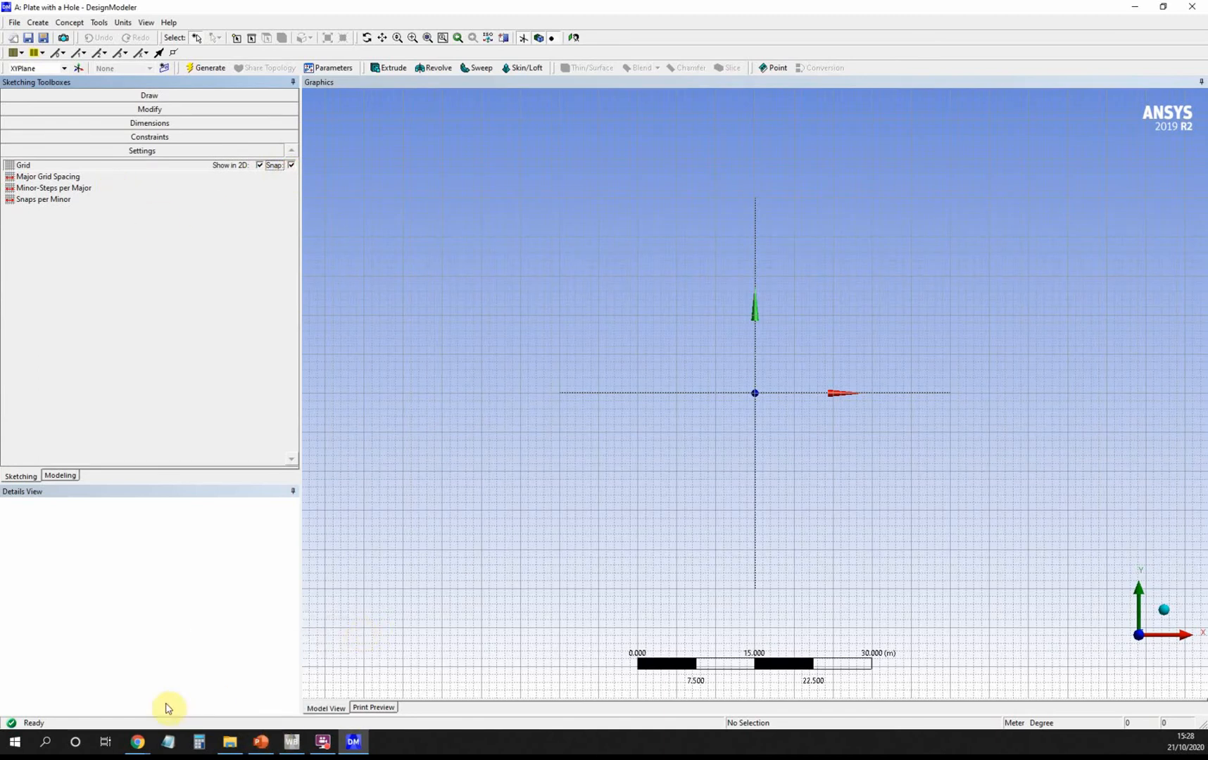
Step: Set the sketch's major grid spacing to 0.1 m
key("alt+Tab")
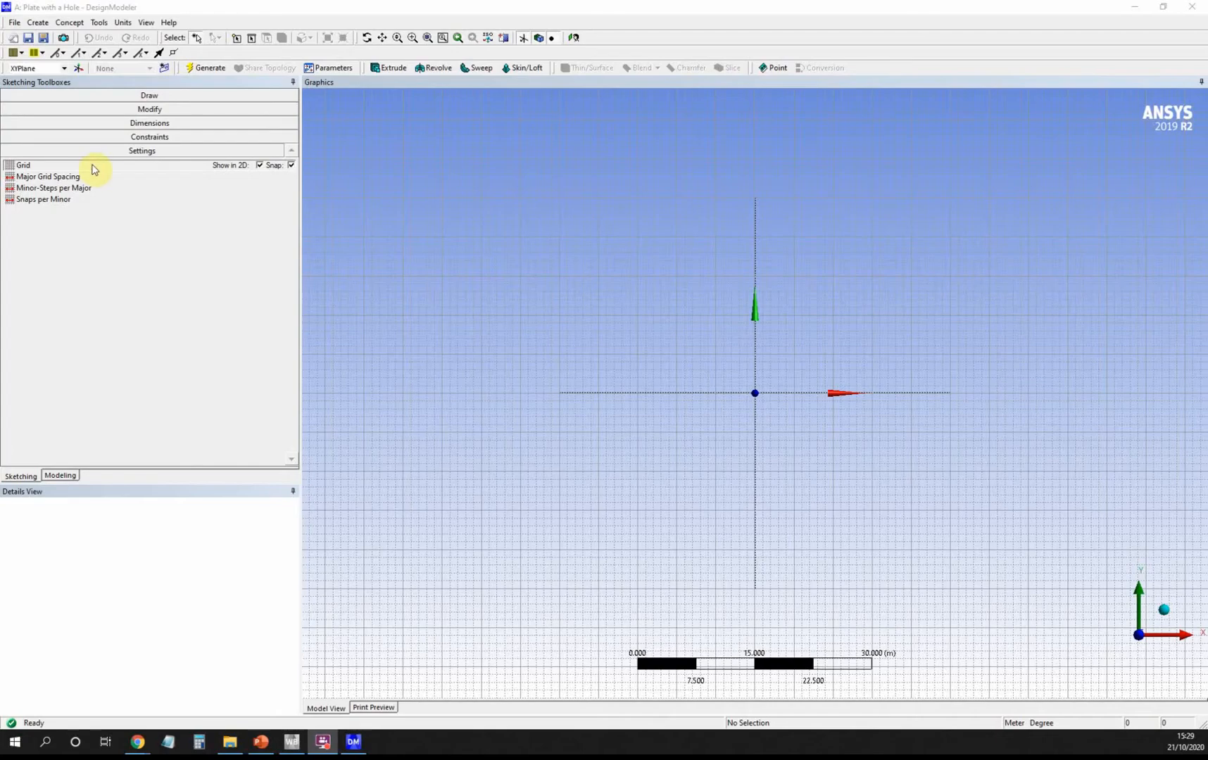
left_click(77, 177)
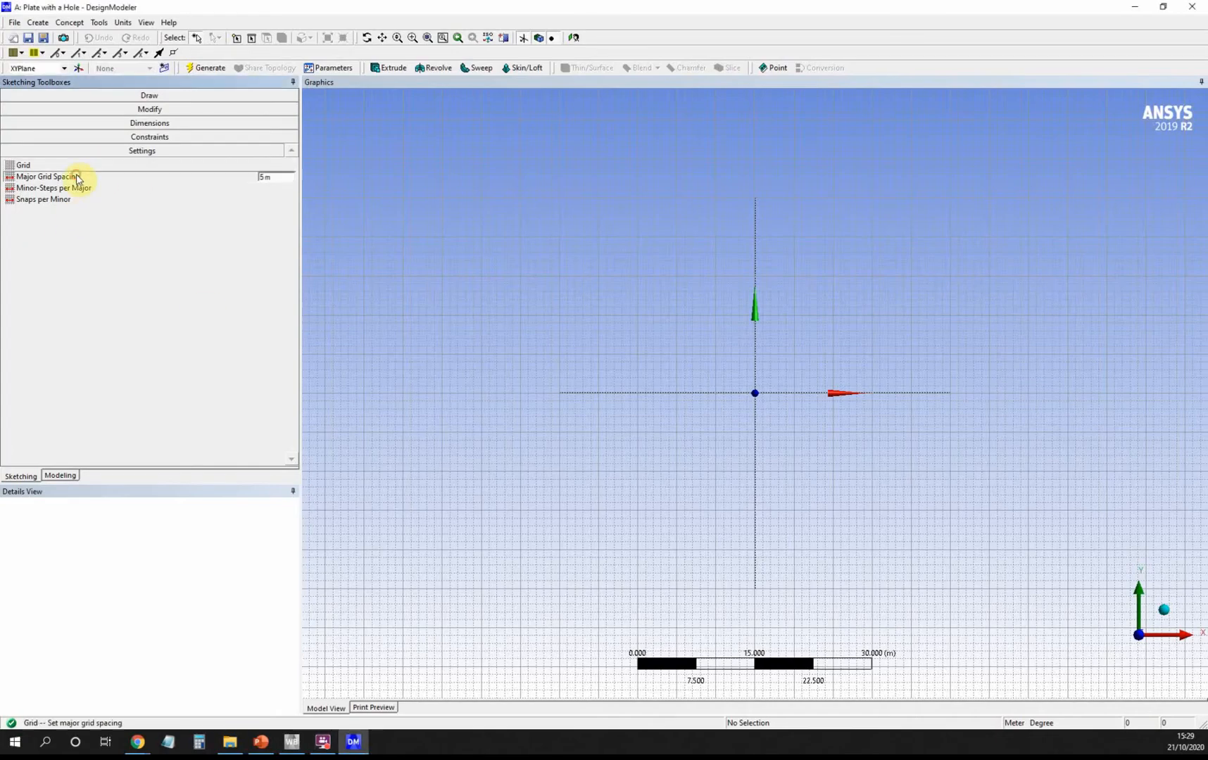
left_click(283, 177)
type("5")
key("BackSpace")
type("0.1")
key("Return")
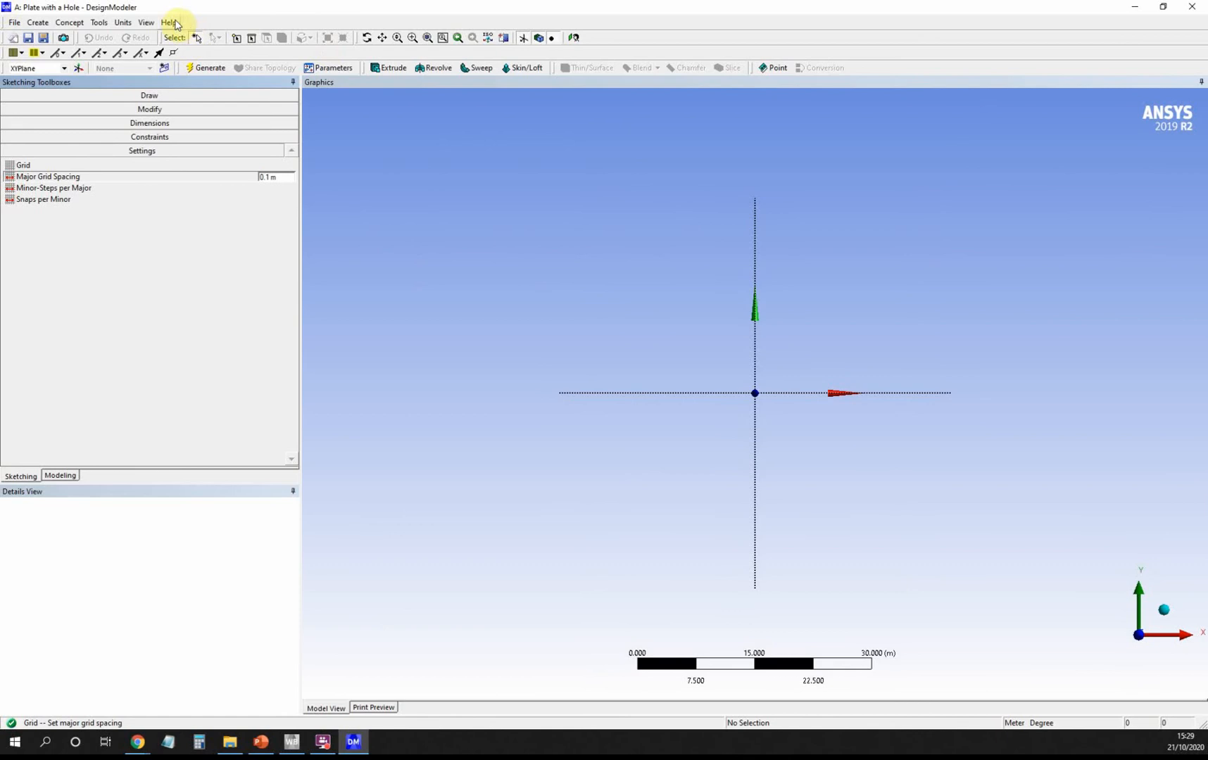
left_click(123, 22)
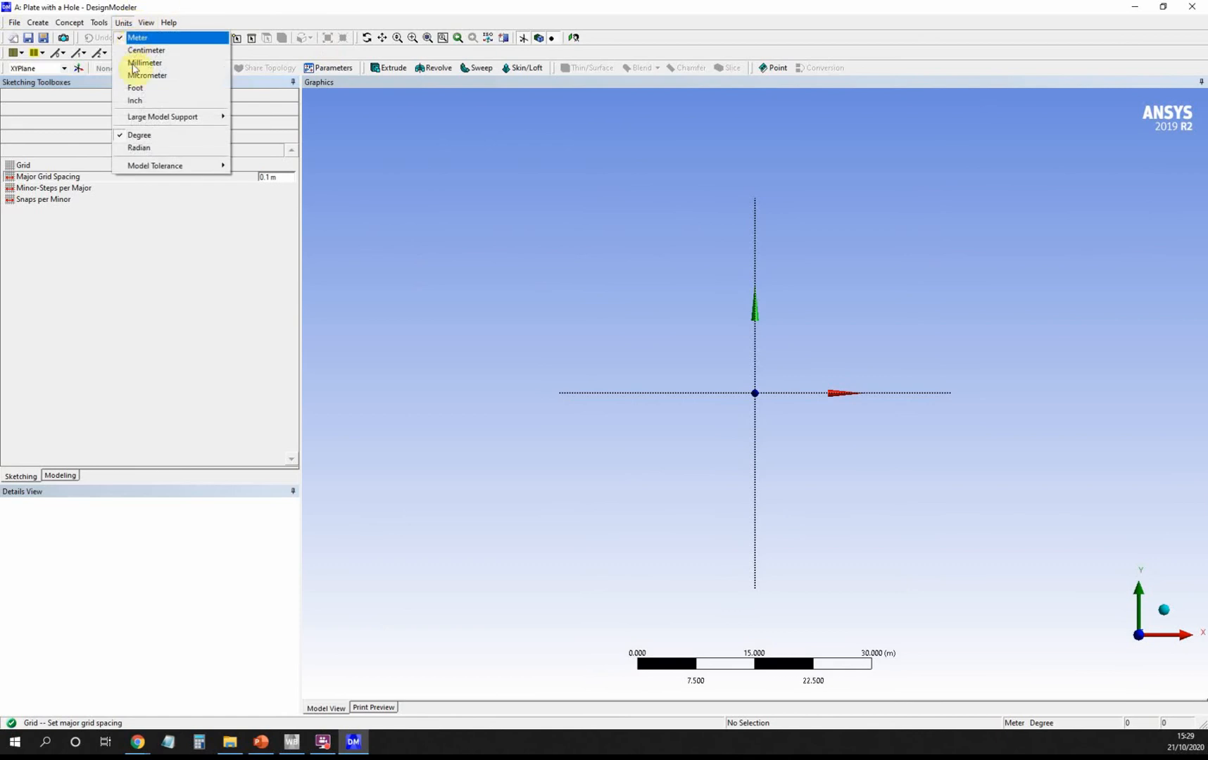
left_click(217, 6)
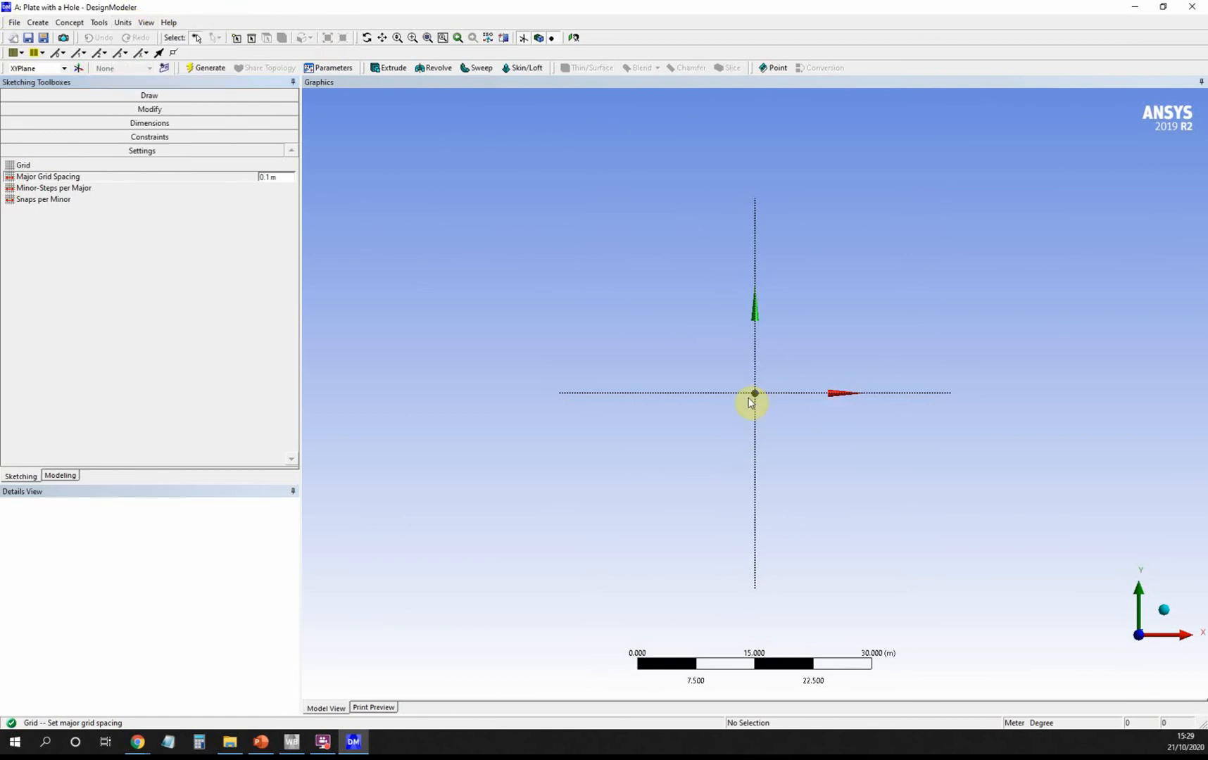
Step: Draw a rectangle about 0.1 m by 0.1 m from the origin into the positive X and Y quadrant, snapped to the grid
scroll(779, 409, "up", 3)
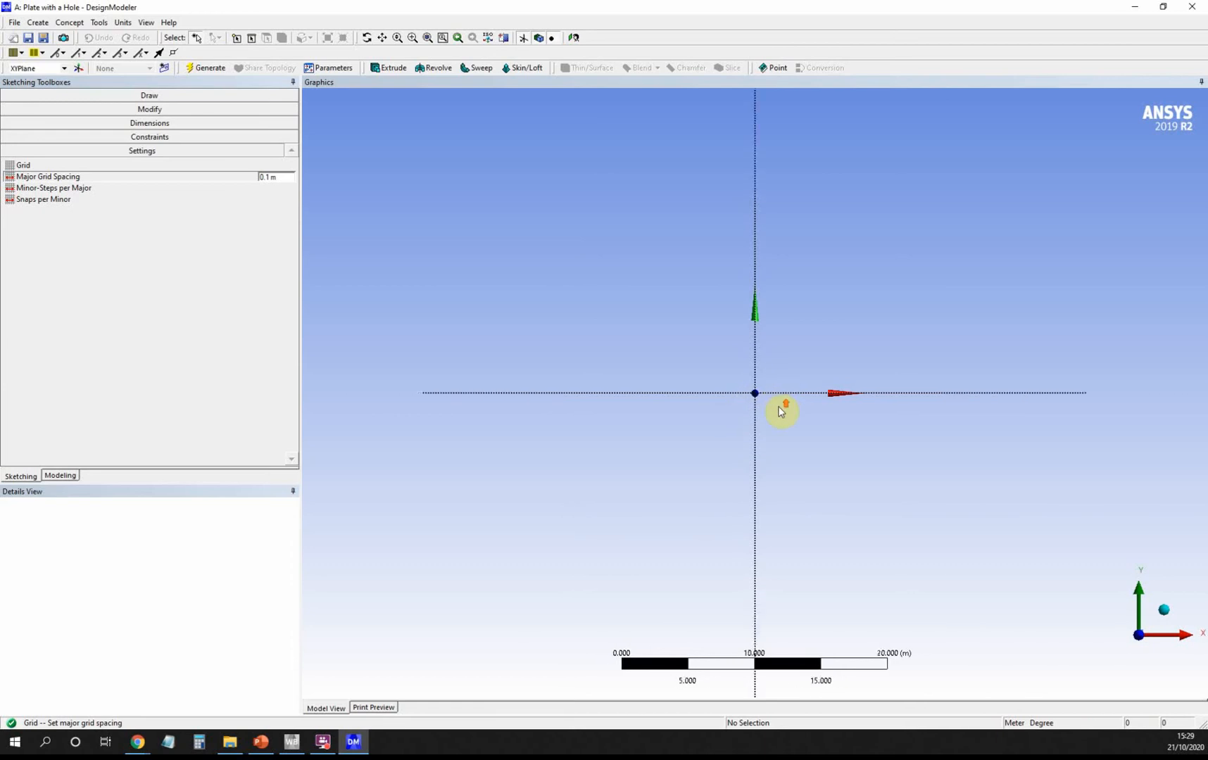
scroll(780, 411, "up", 5)
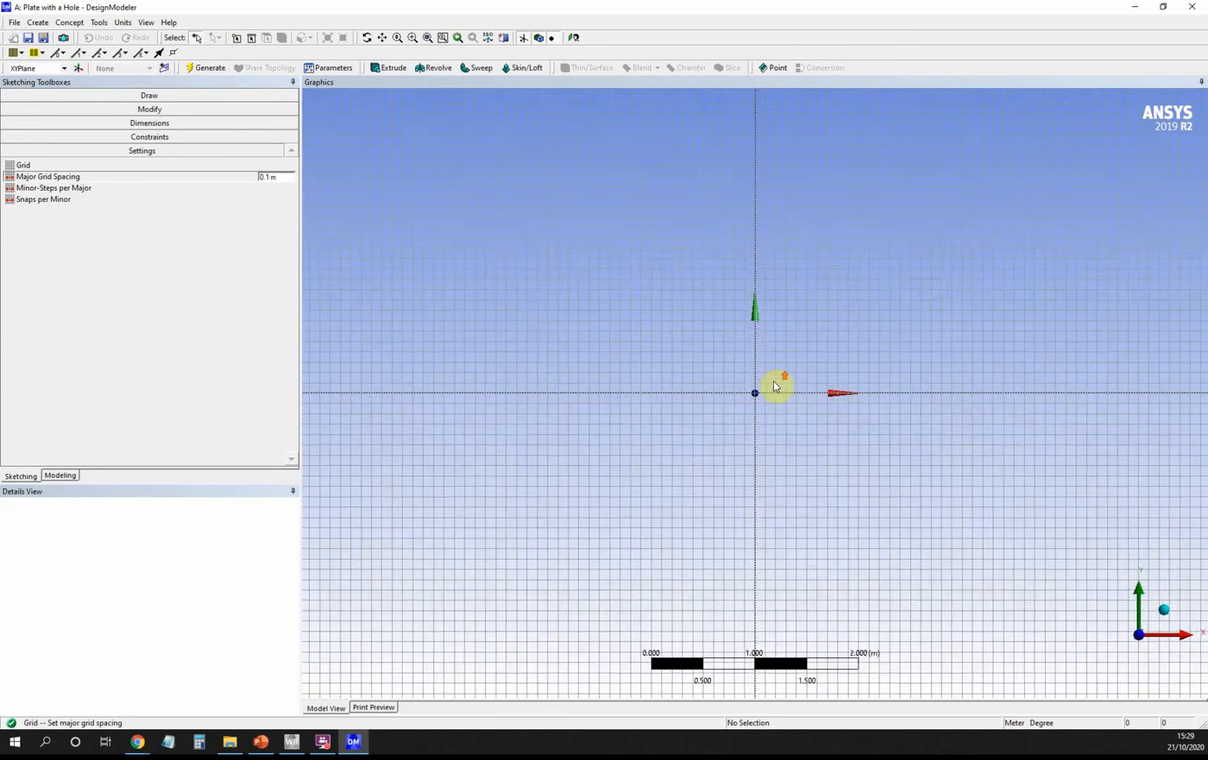
scroll(774, 388, "up", 4)
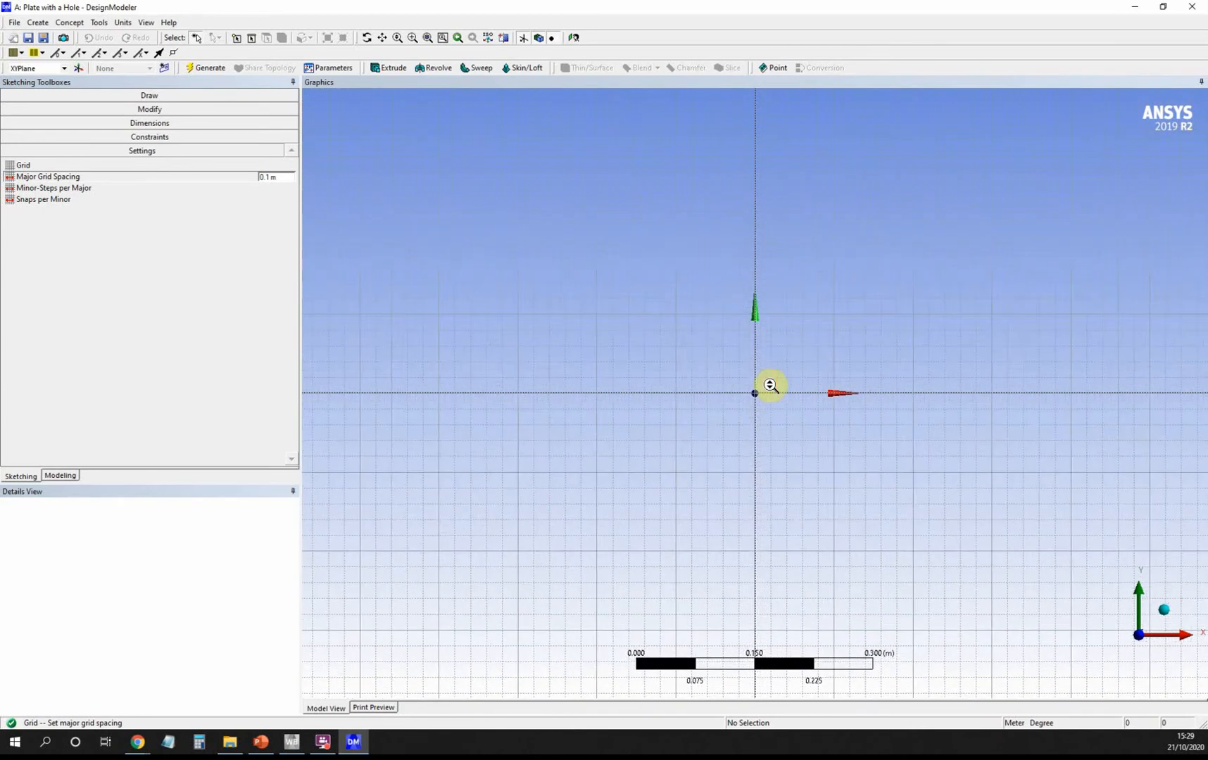
scroll(770, 385, "up", 3)
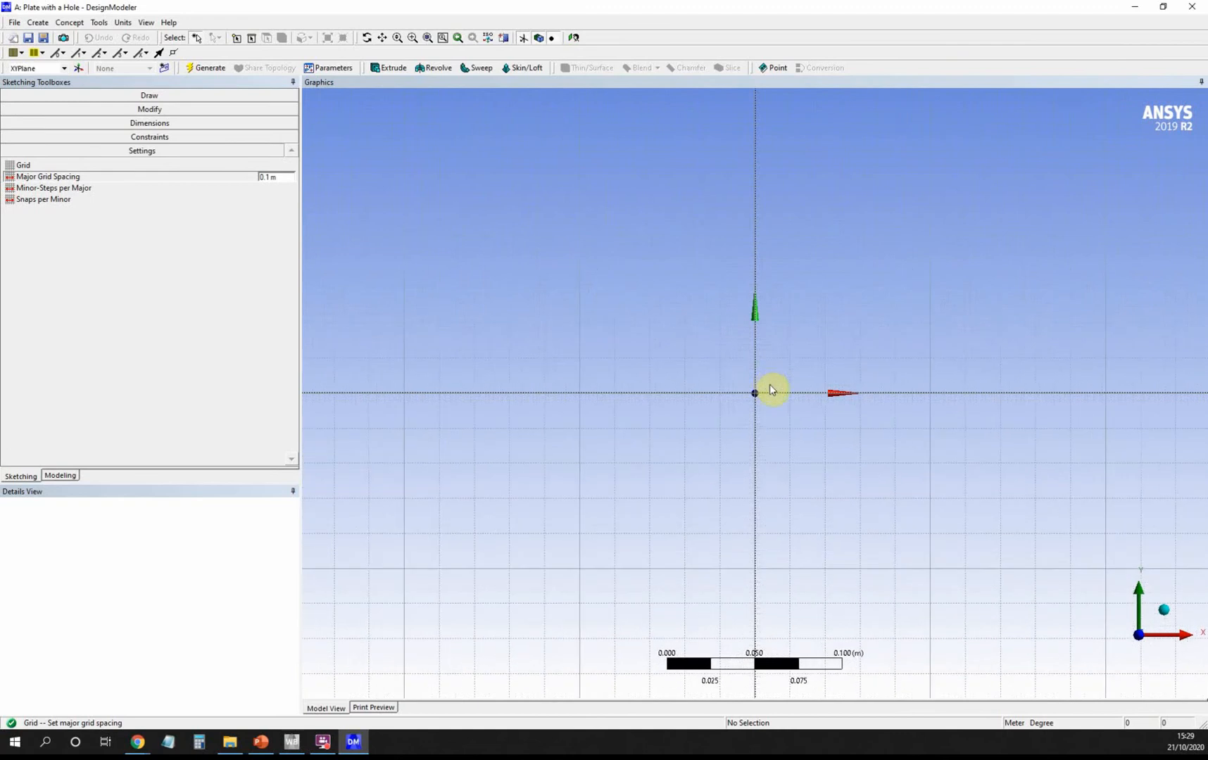
left_click(159, 92)
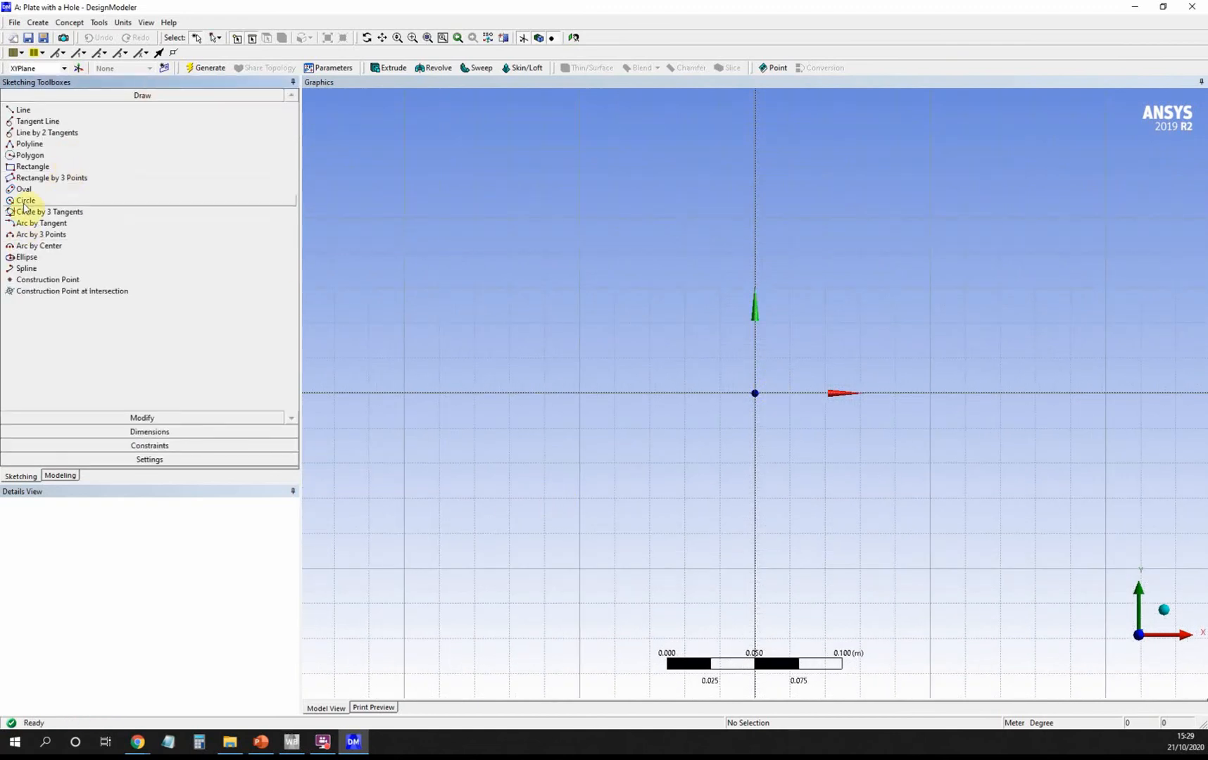
left_click(36, 166)
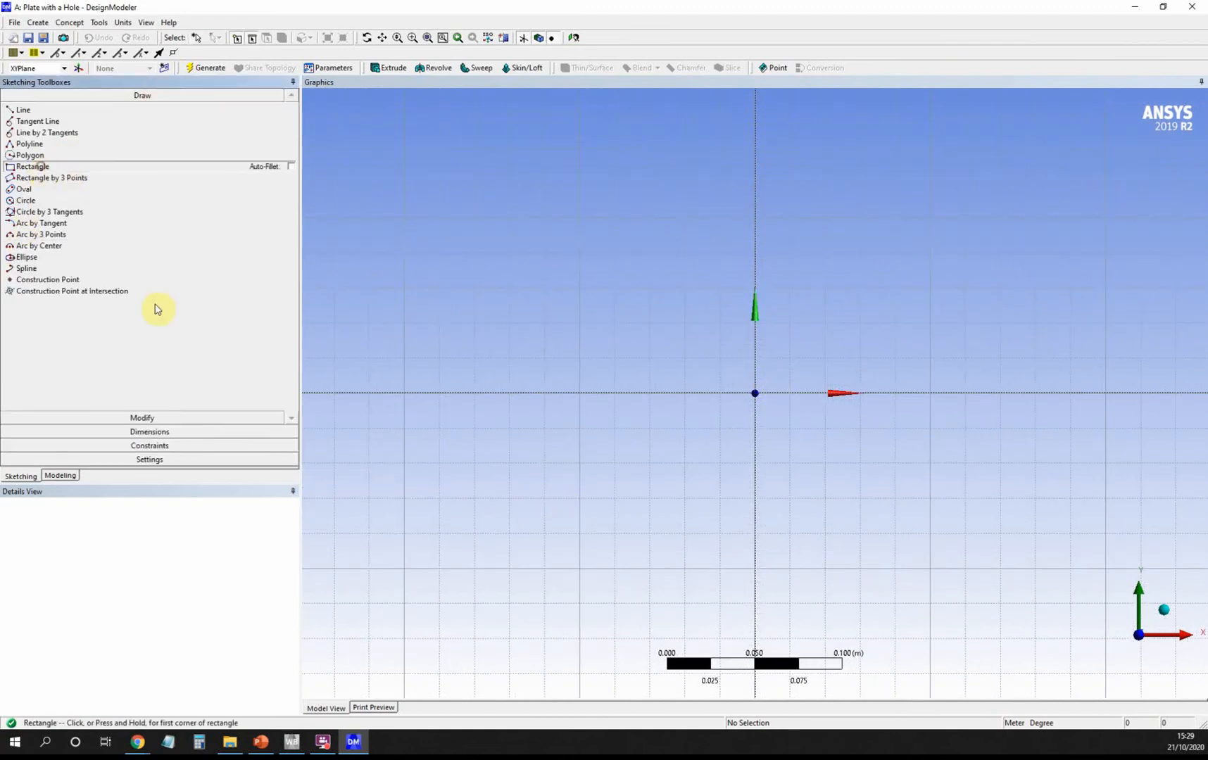
left_click(755, 392)
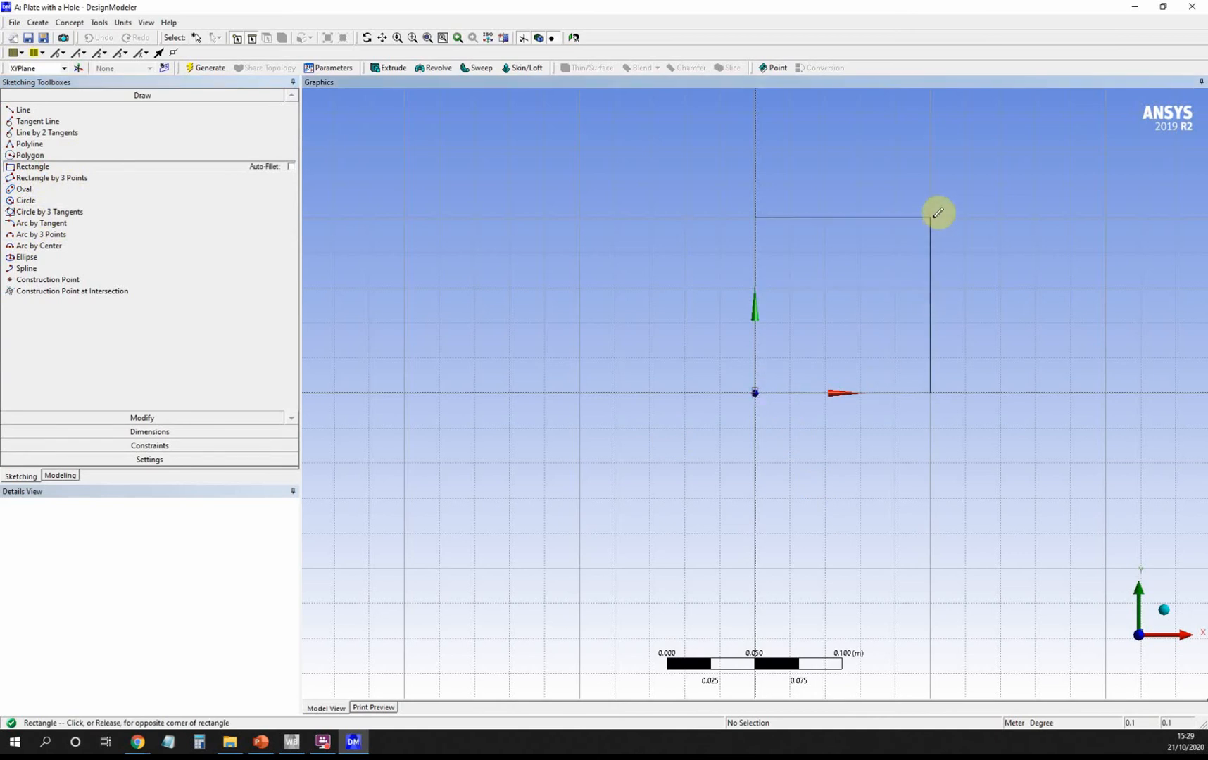
left_click(939, 224)
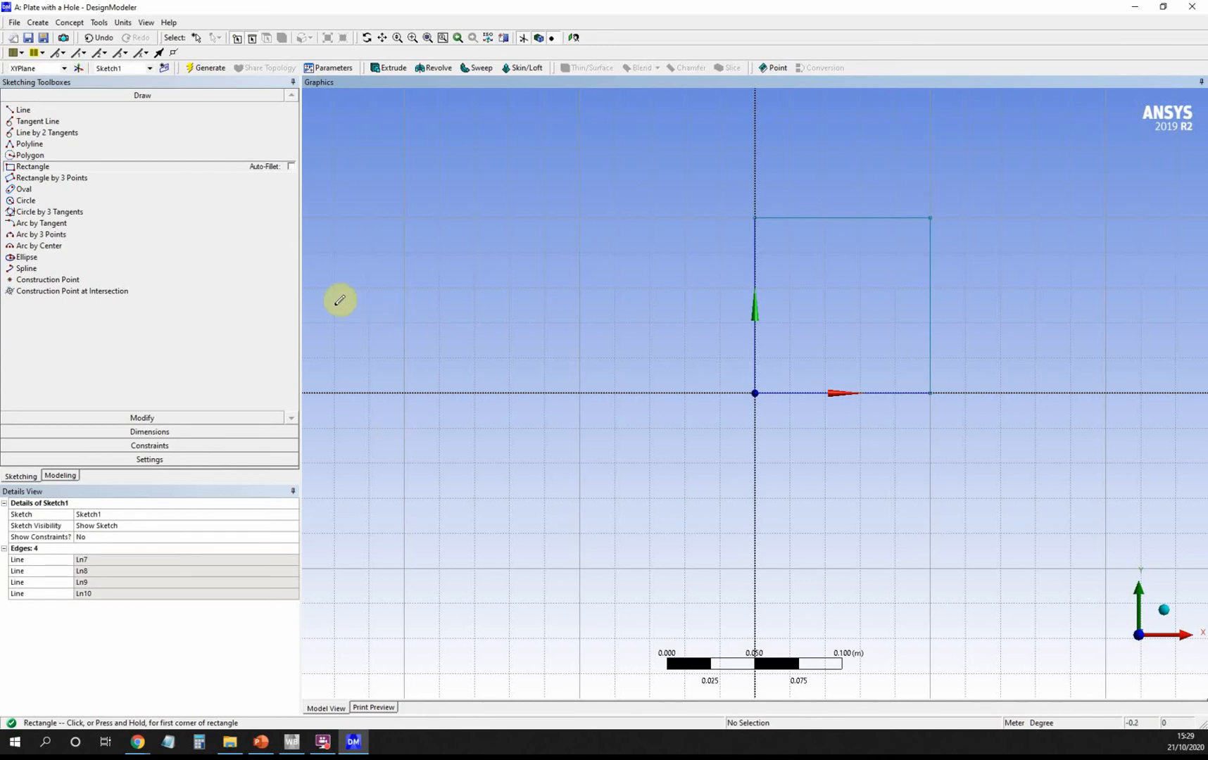
Step: Add a horizontal dimension between the rectangle's two upper corners, placed above the top edge
left_click(169, 432)
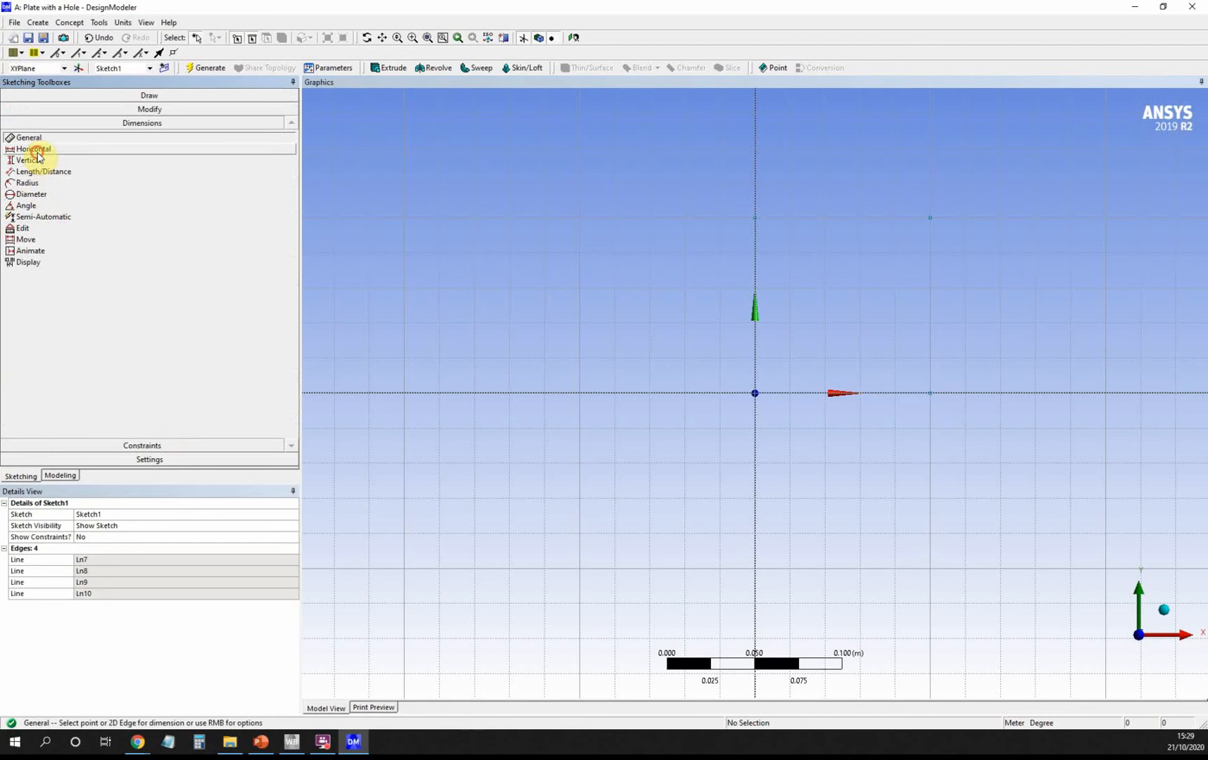
left_click(35, 150)
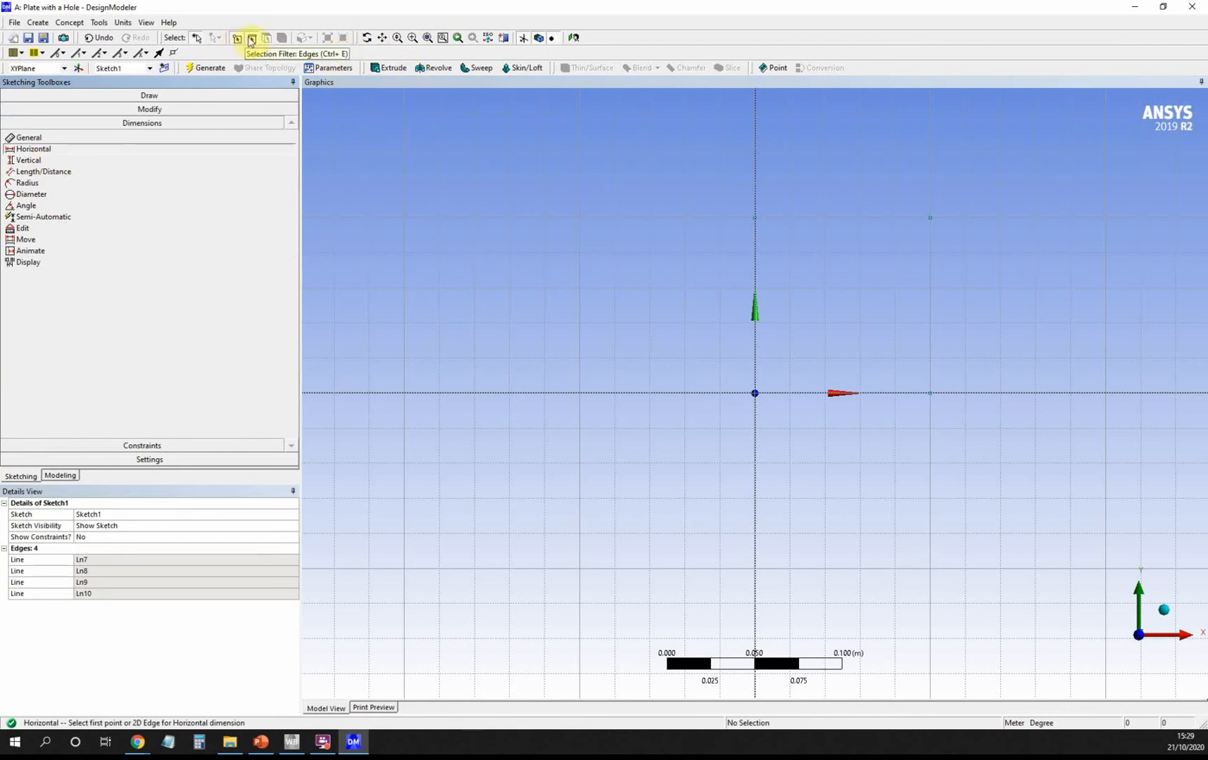
left_click(253, 40)
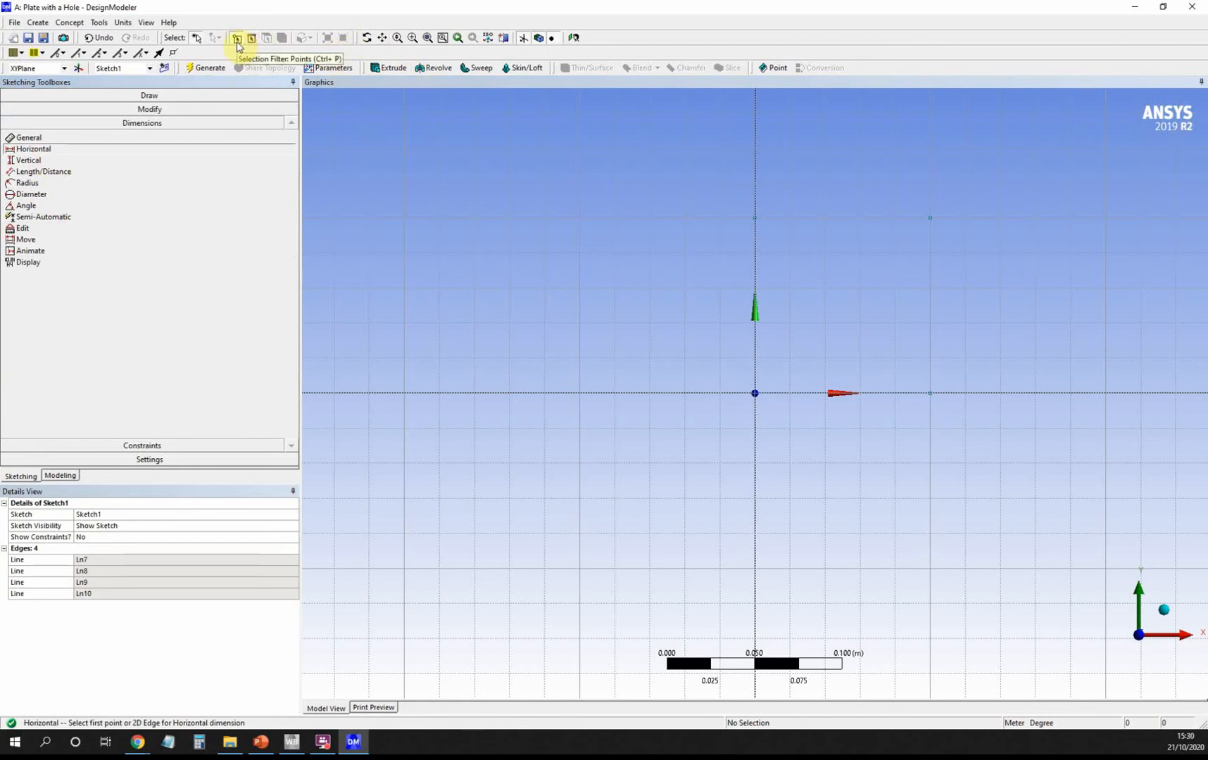
left_click(237, 39)
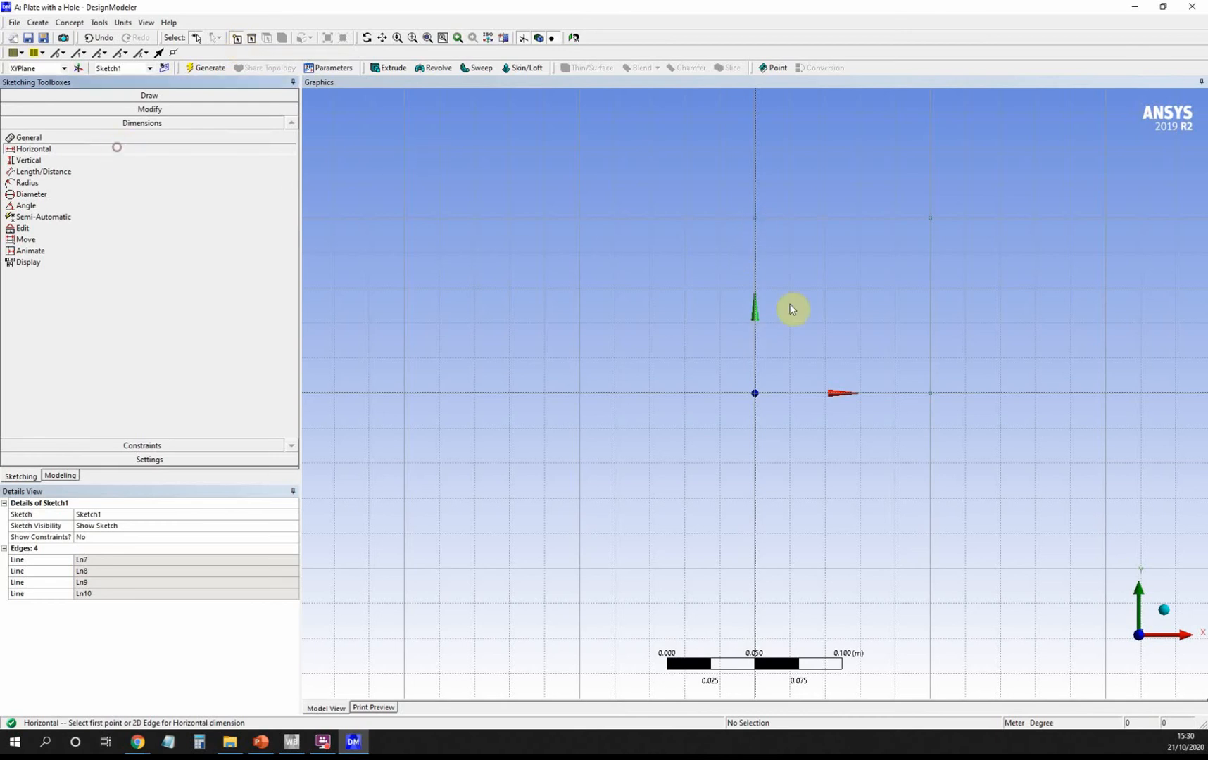
left_click(756, 219)
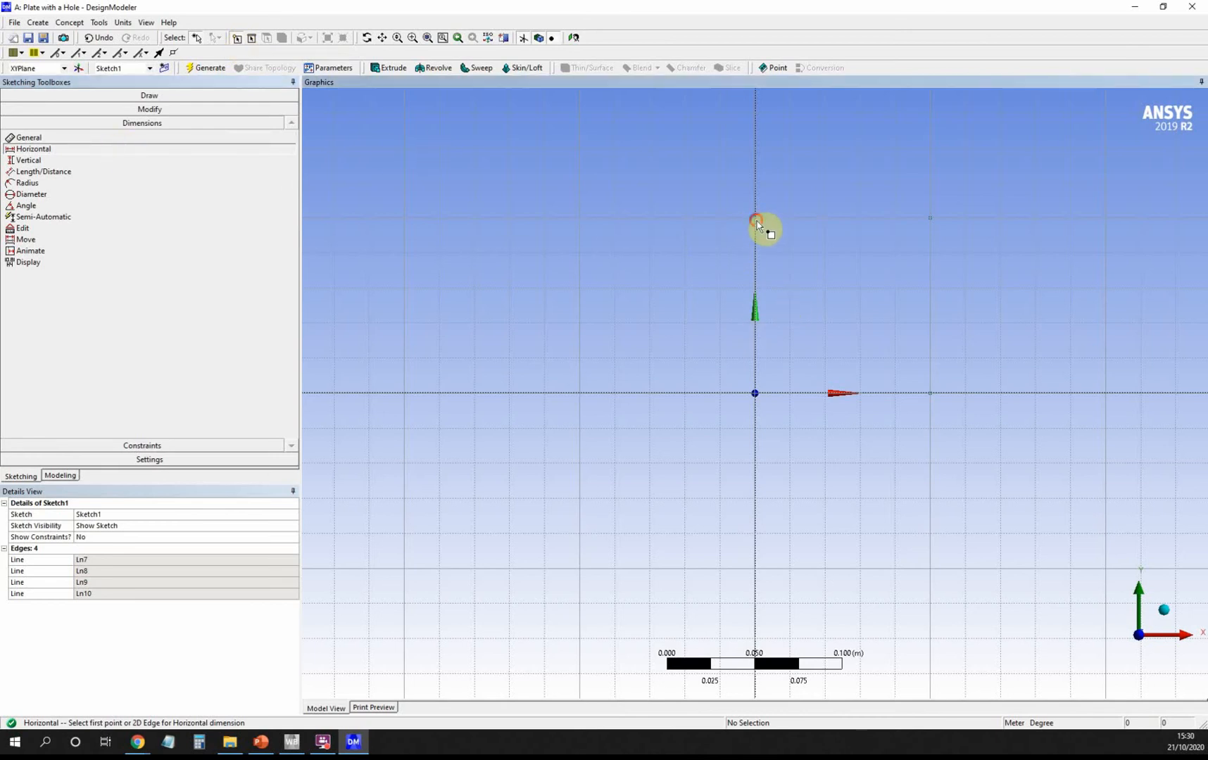
left_click(931, 219)
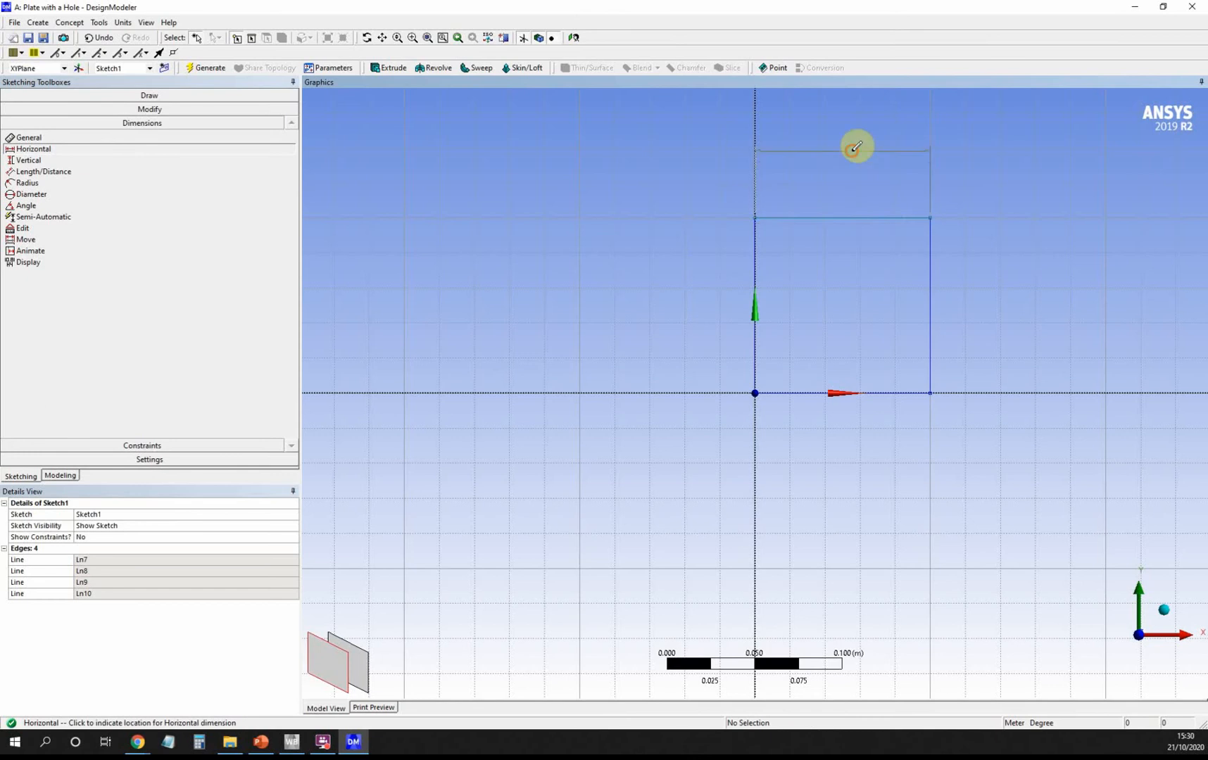
left_click(855, 146)
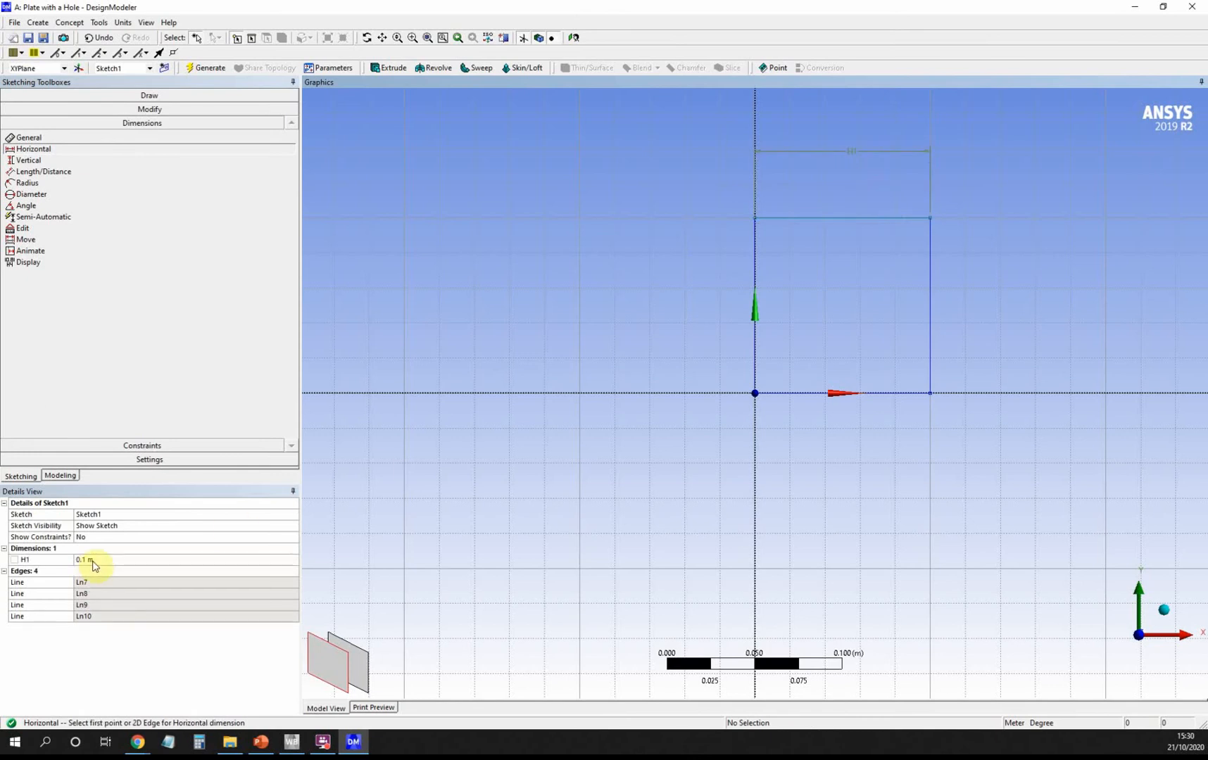
Step: Add a vertical dimension between the rectangle's two right-hand corners, placed outside the right edge
left_click(50, 160)
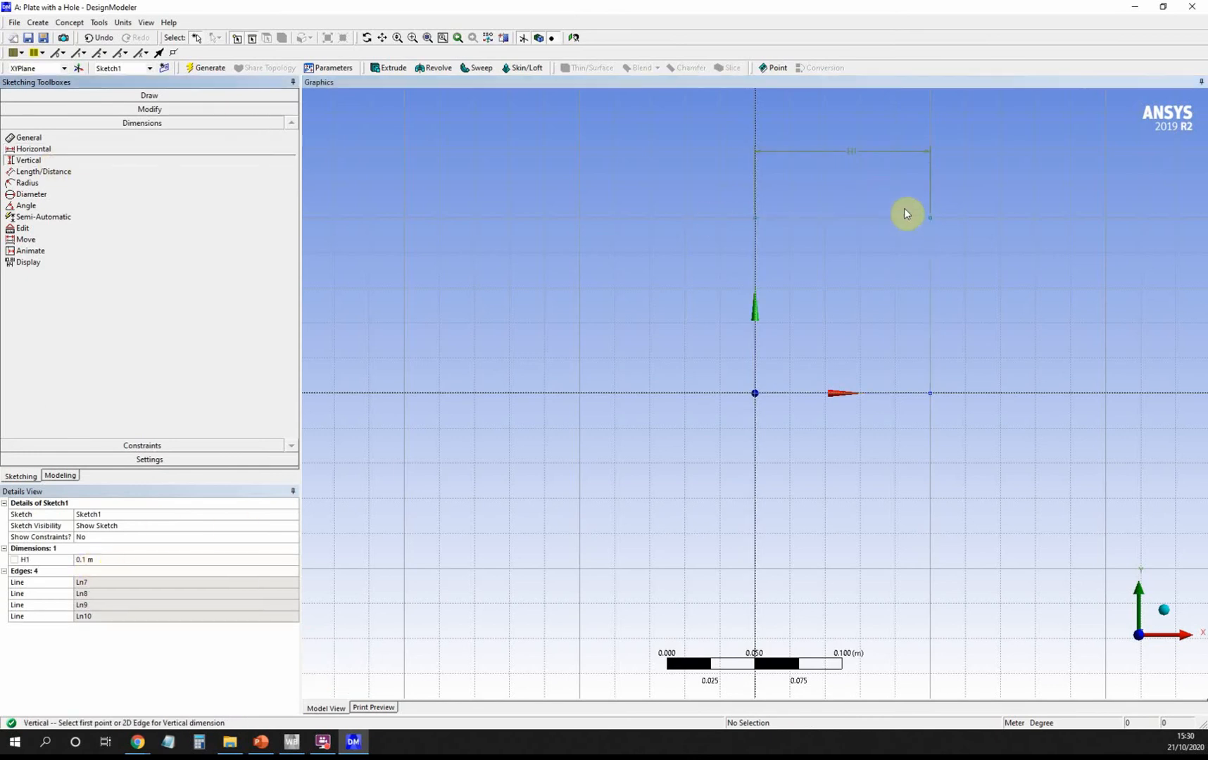
left_click(931, 218)
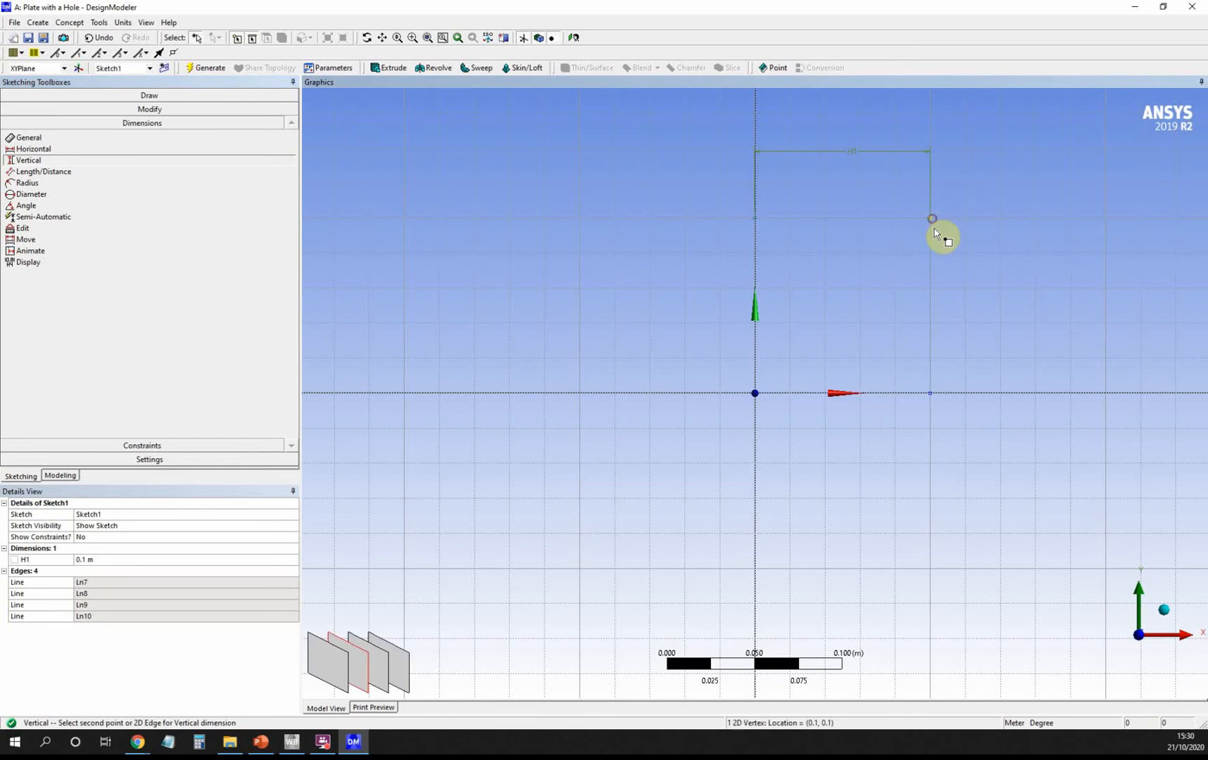
left_click(931, 394)
left_click(1011, 380)
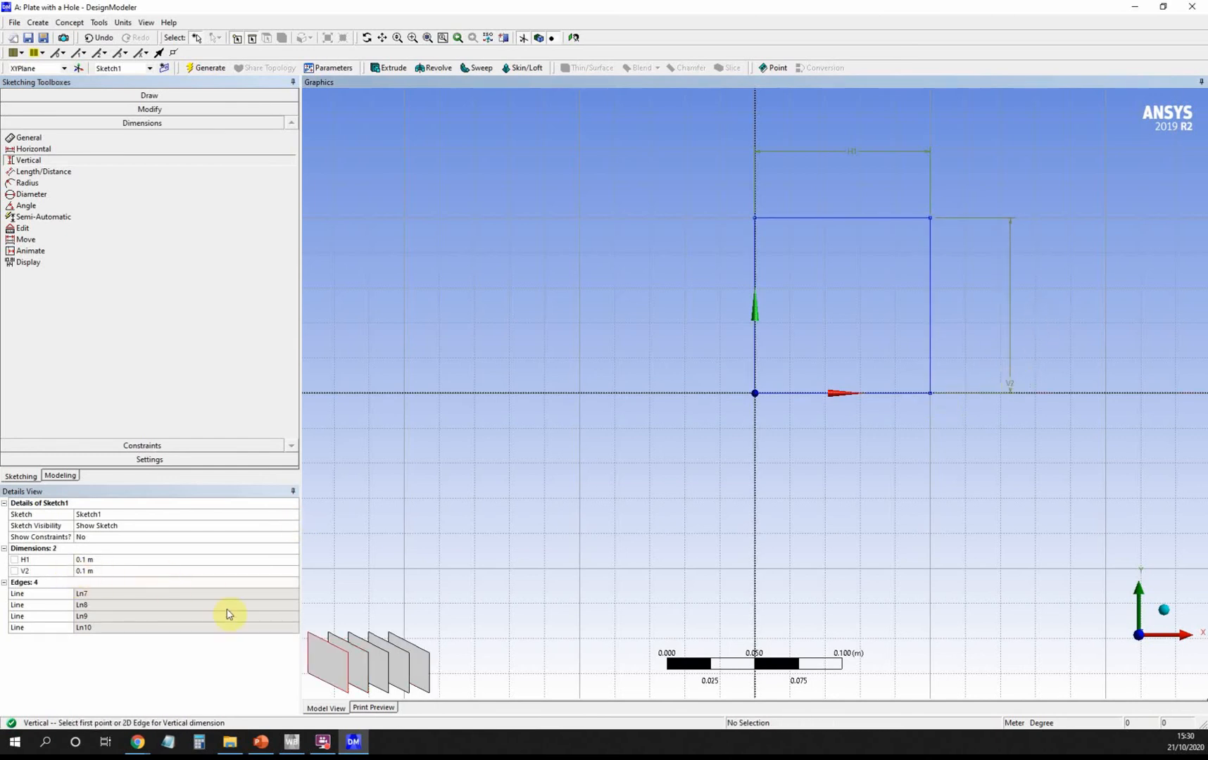
Step: Draw a circle of about 0.02 m radius inside the rectangle, centred at about (0.06, 0.06) m
left_click(172, 97)
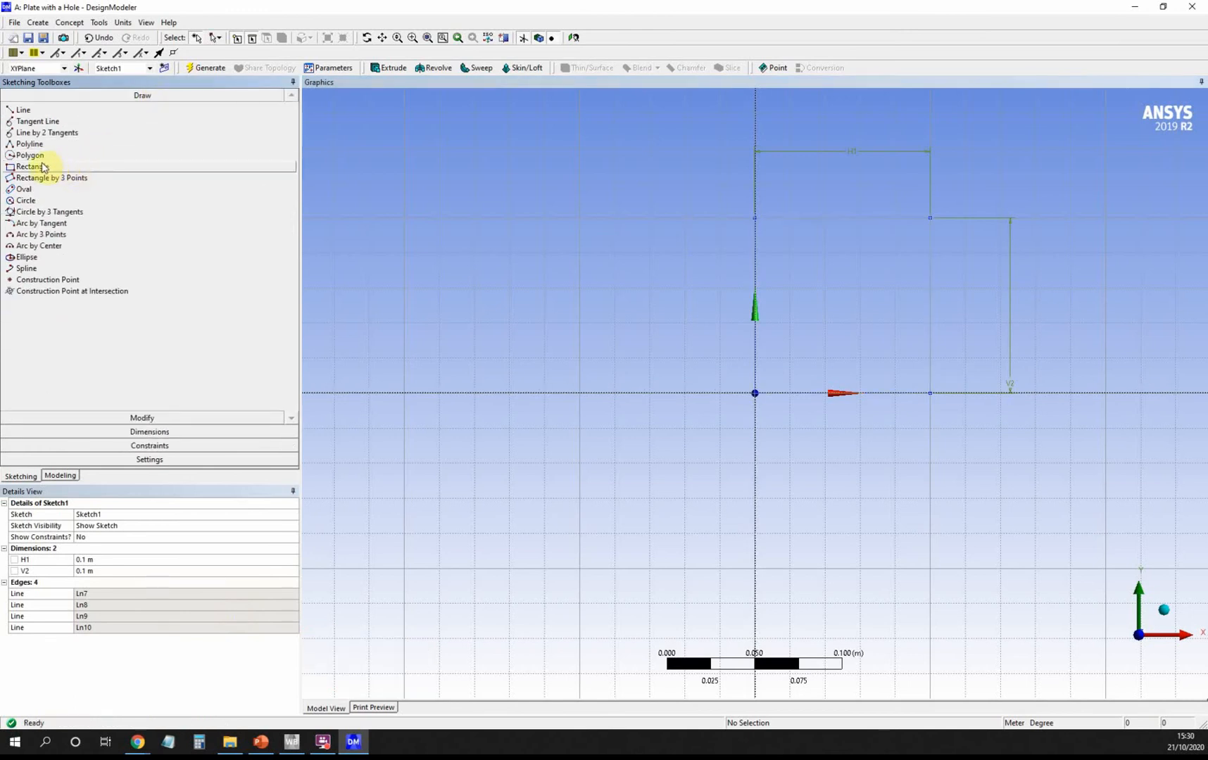
left_click(23, 200)
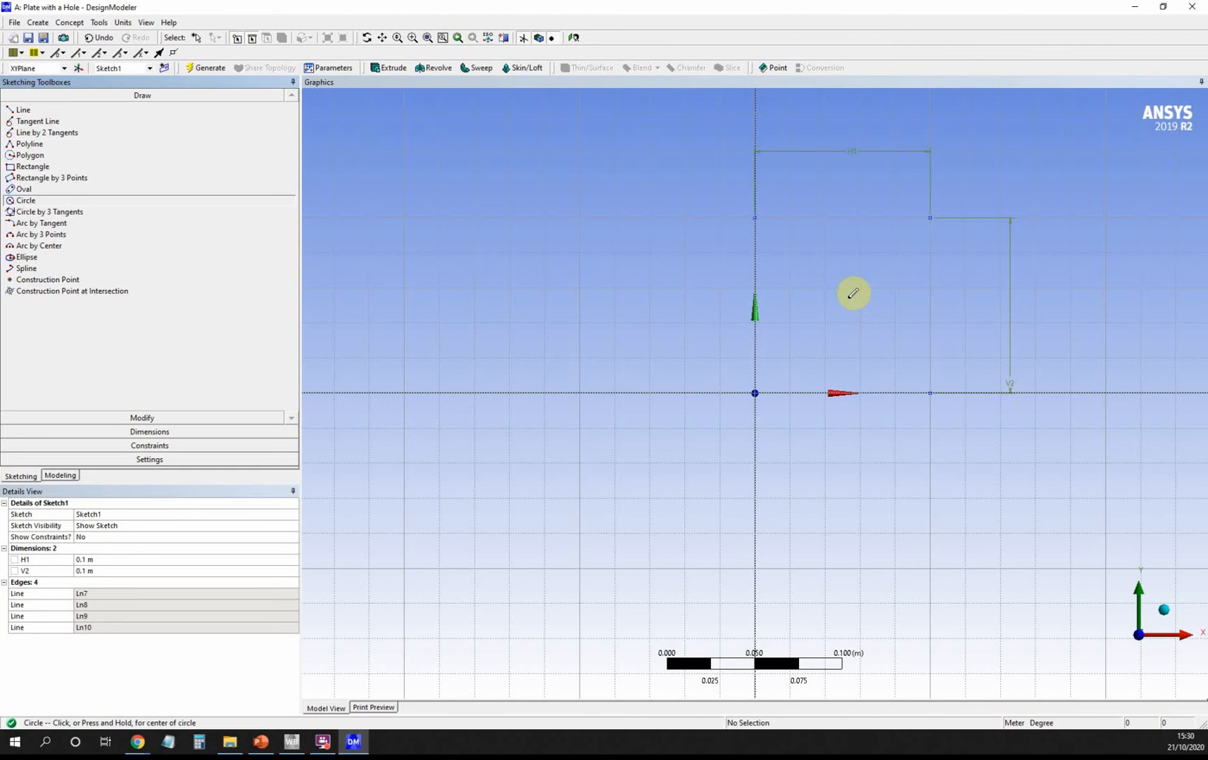
left_click(859, 289)
left_click(859, 307)
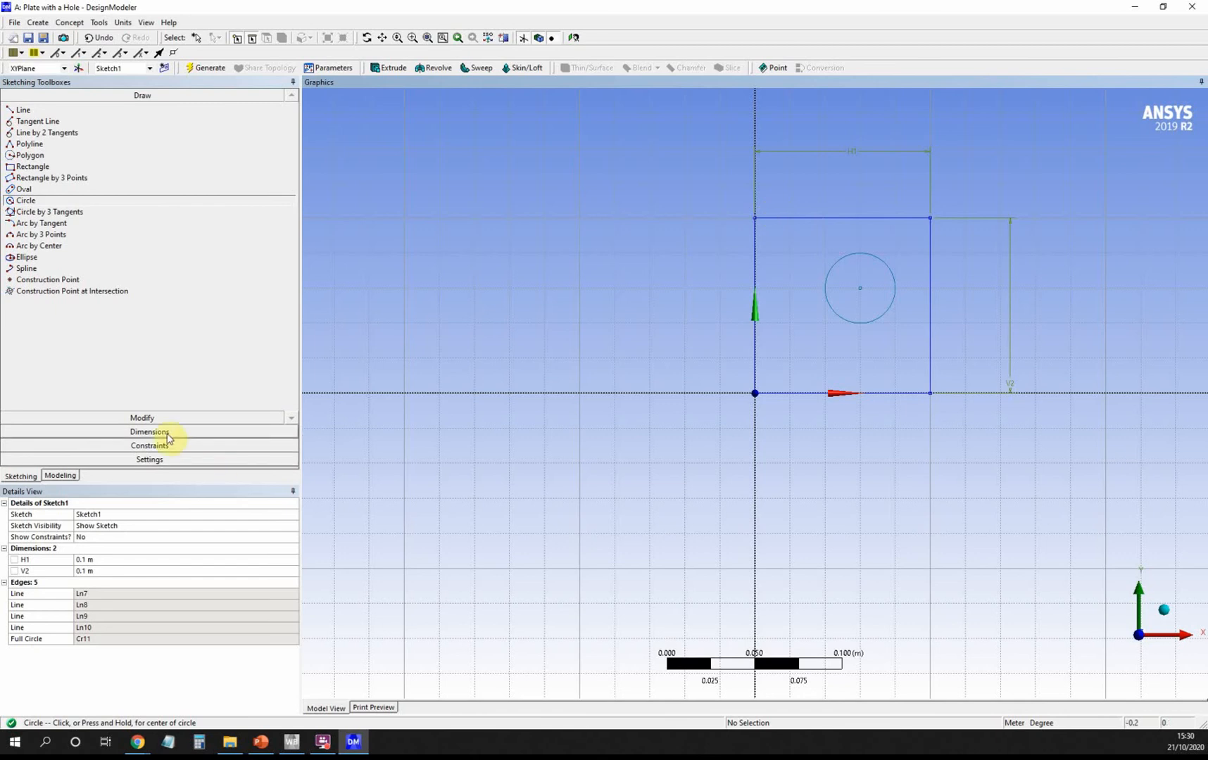
Step: Add a horizontal dimension from the circle's centre to the origin, placed below the rectangle, and set it to 0.05 m
left_click(158, 431)
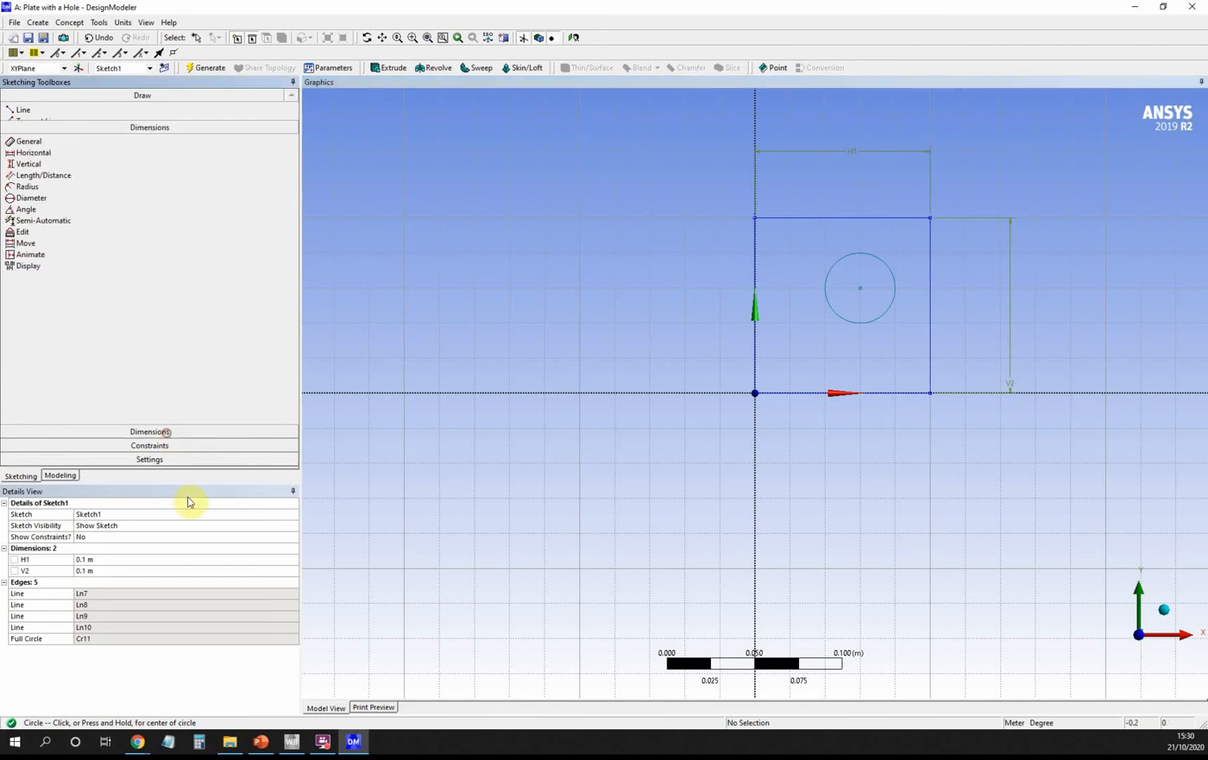
left_click(160, 445)
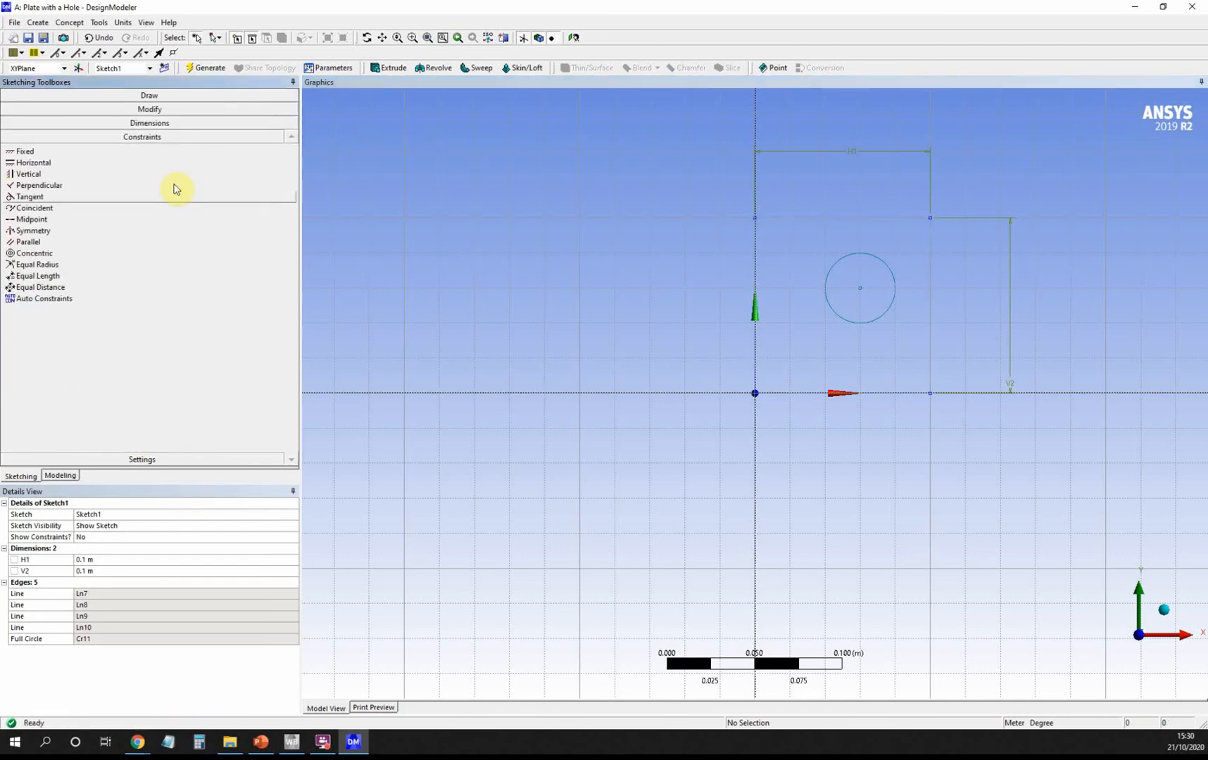
left_click(156, 123)
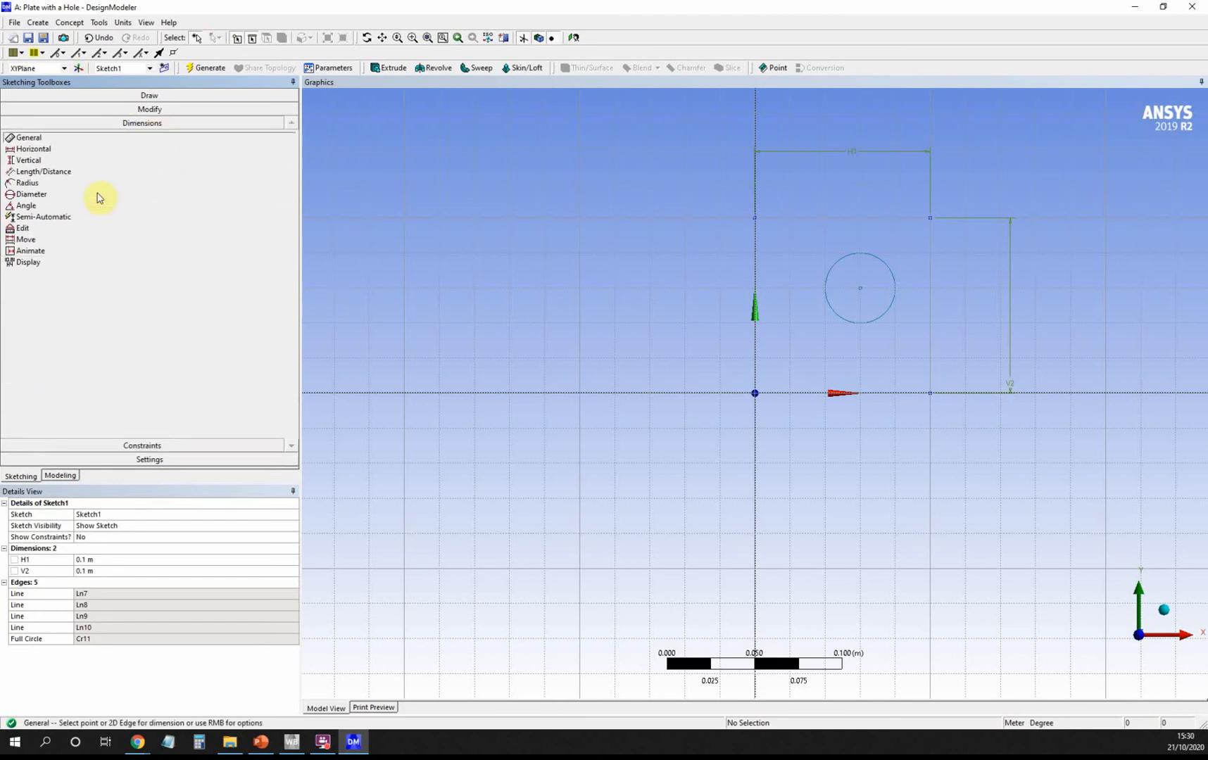
left_click(46, 149)
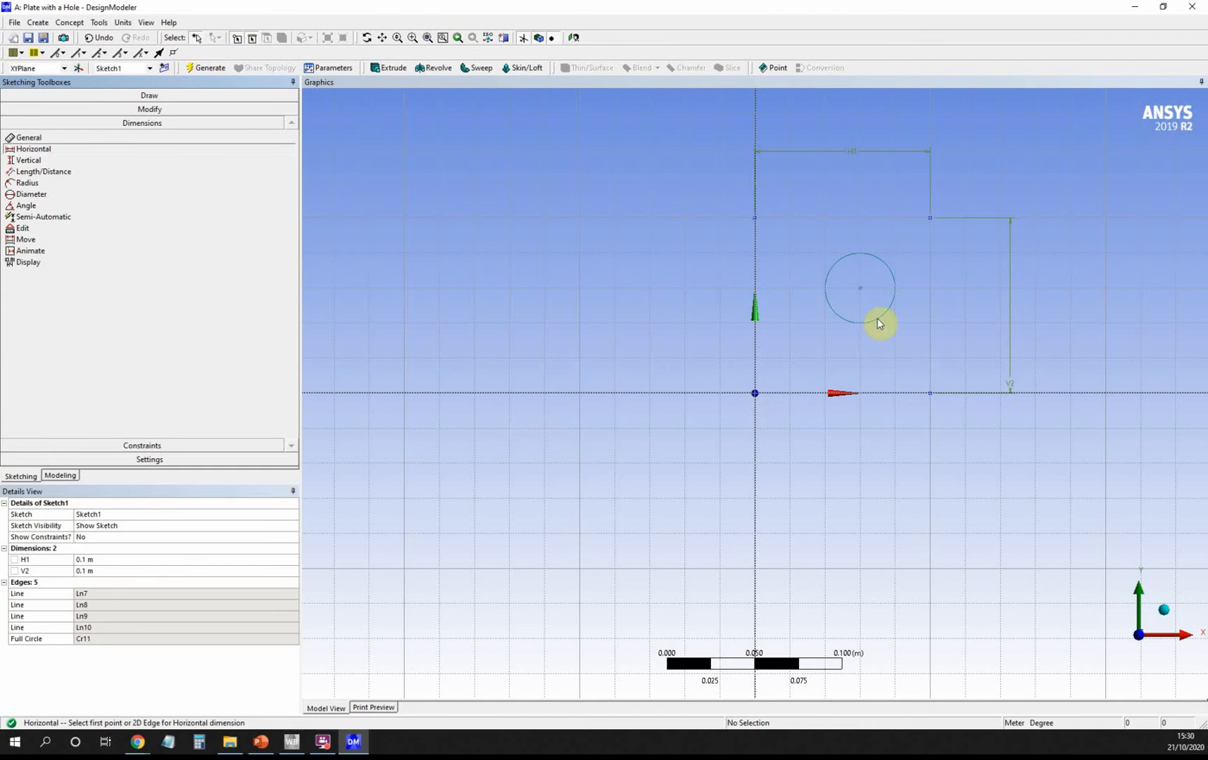
left_click(862, 290)
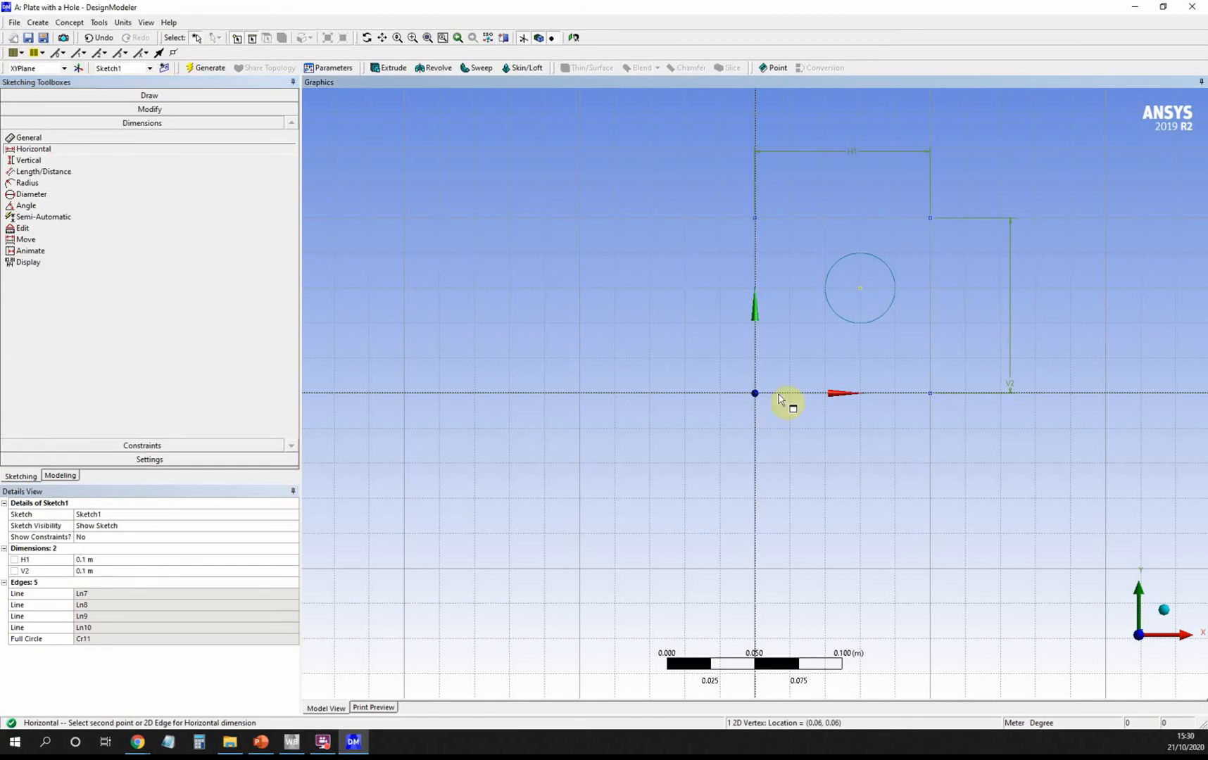
left_click(755, 394)
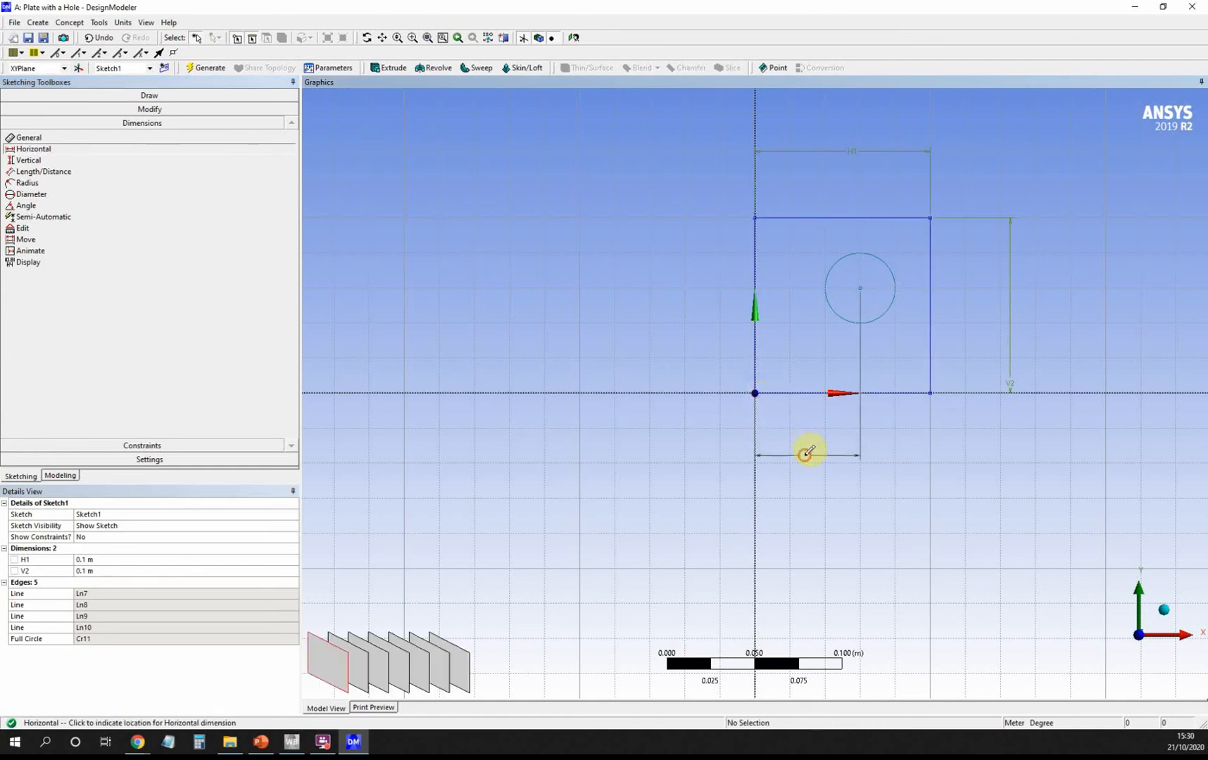
left_click(803, 454)
left_click(122, 571)
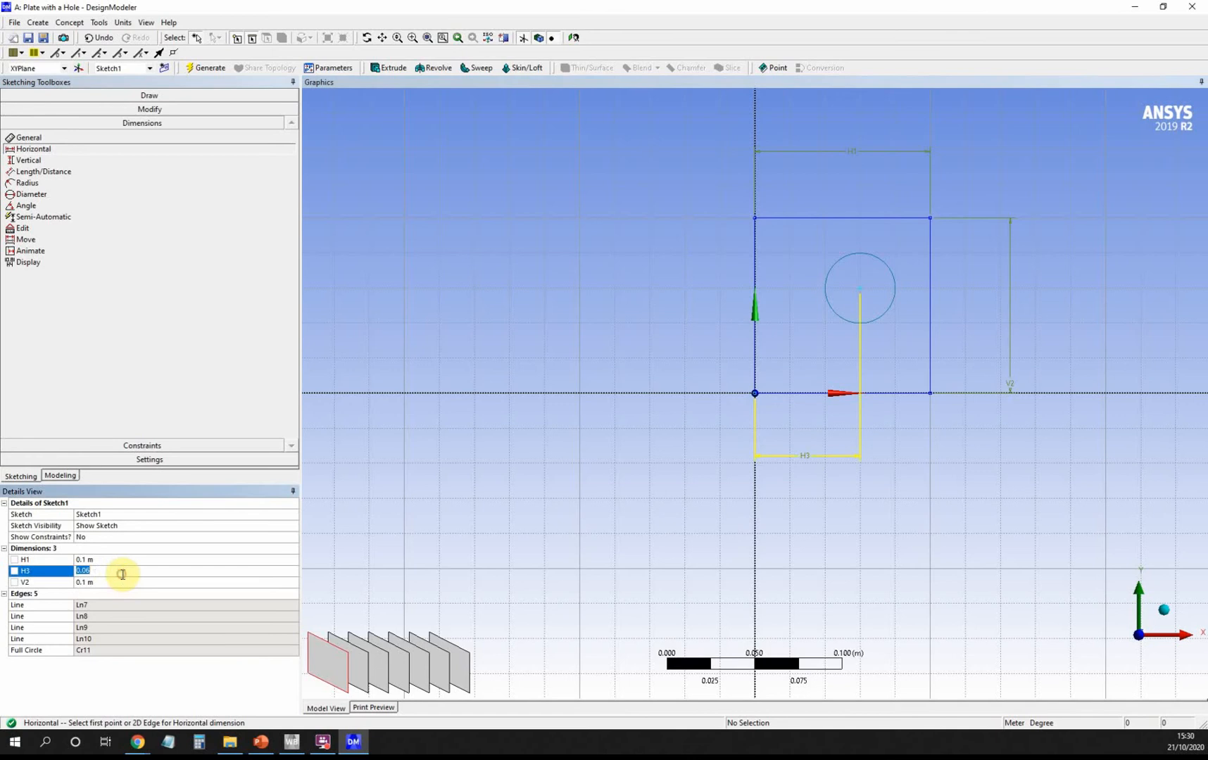
type("0.05")
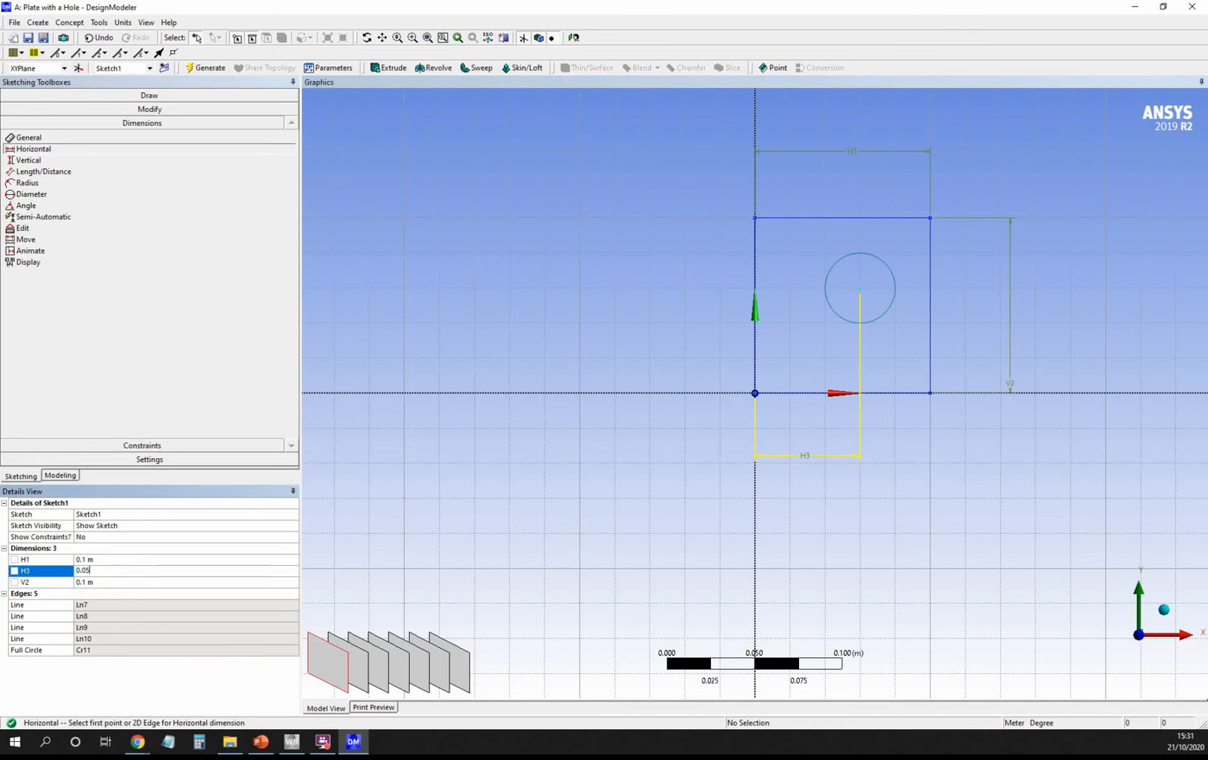
key("Return")
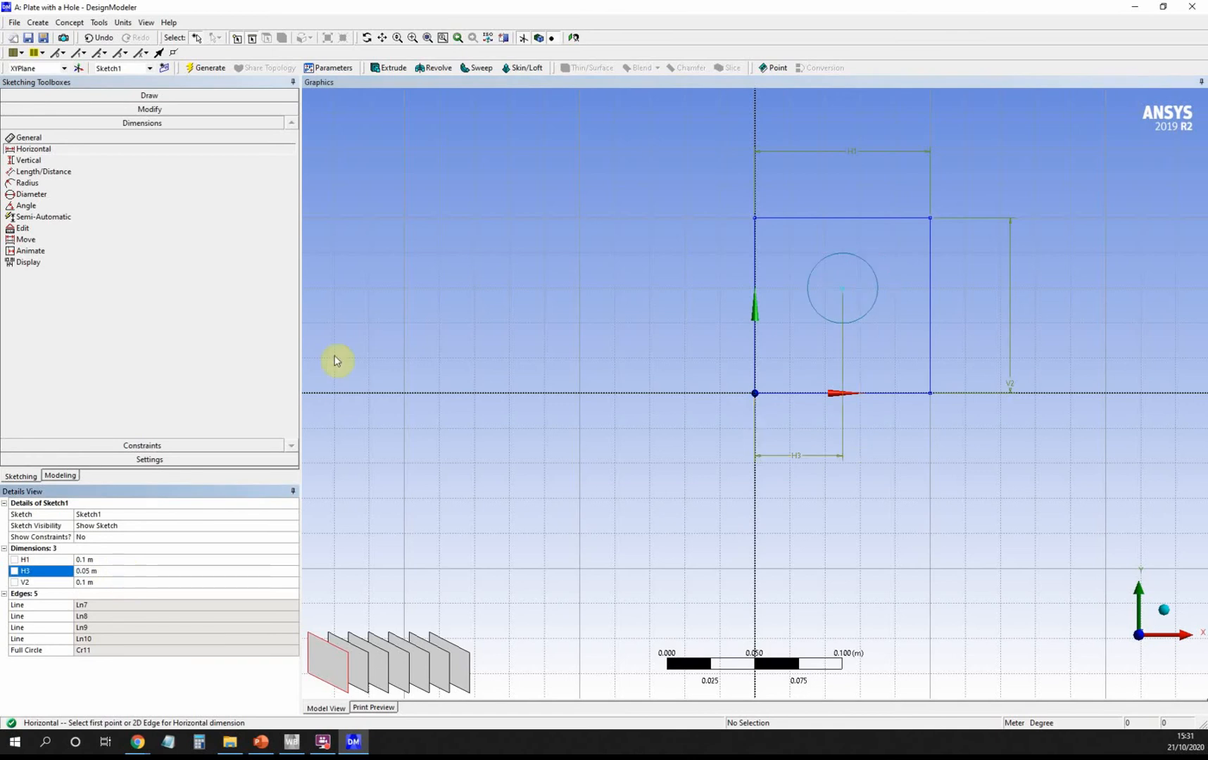
Step: Add a vertical dimension from the circle's centre to the origin, placed outside the rectangle's left edge, and set it to 0.05 m
left_click(45, 160)
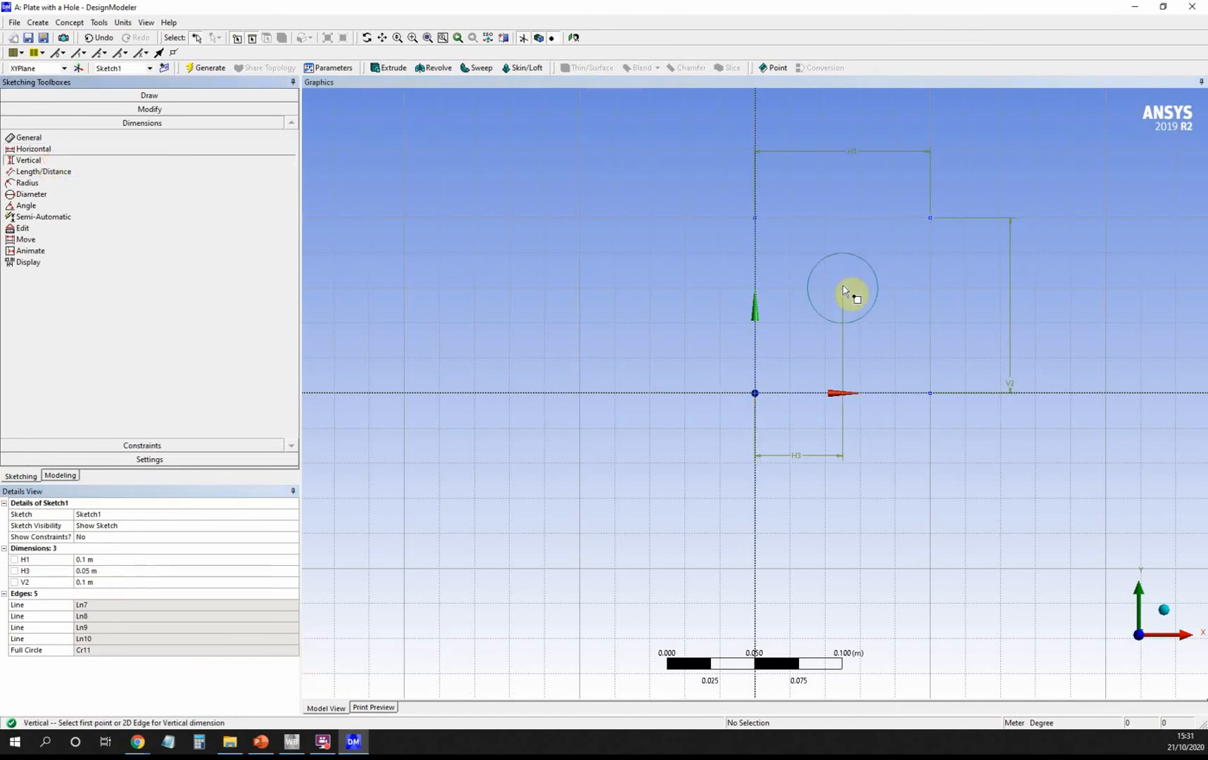
left_click(843, 288)
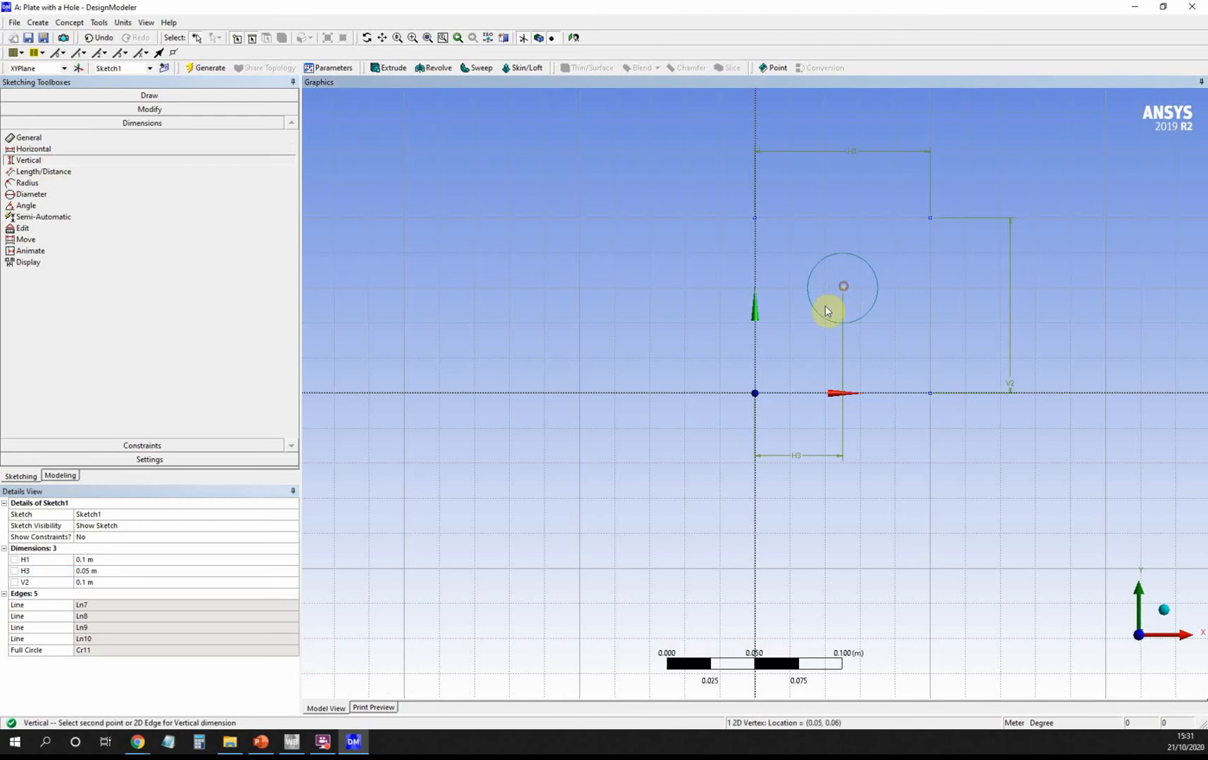
left_click(755, 394)
left_click(678, 379)
left_click(109, 592)
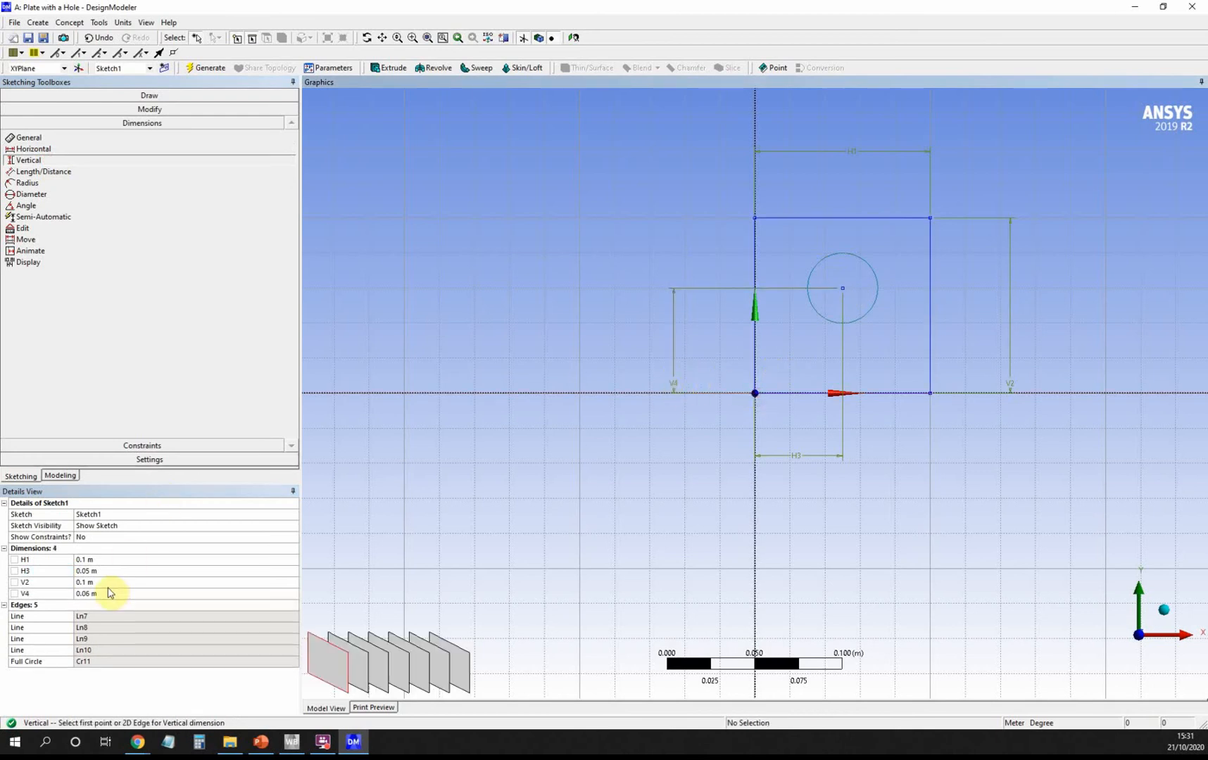
left_click(107, 595)
type("0")
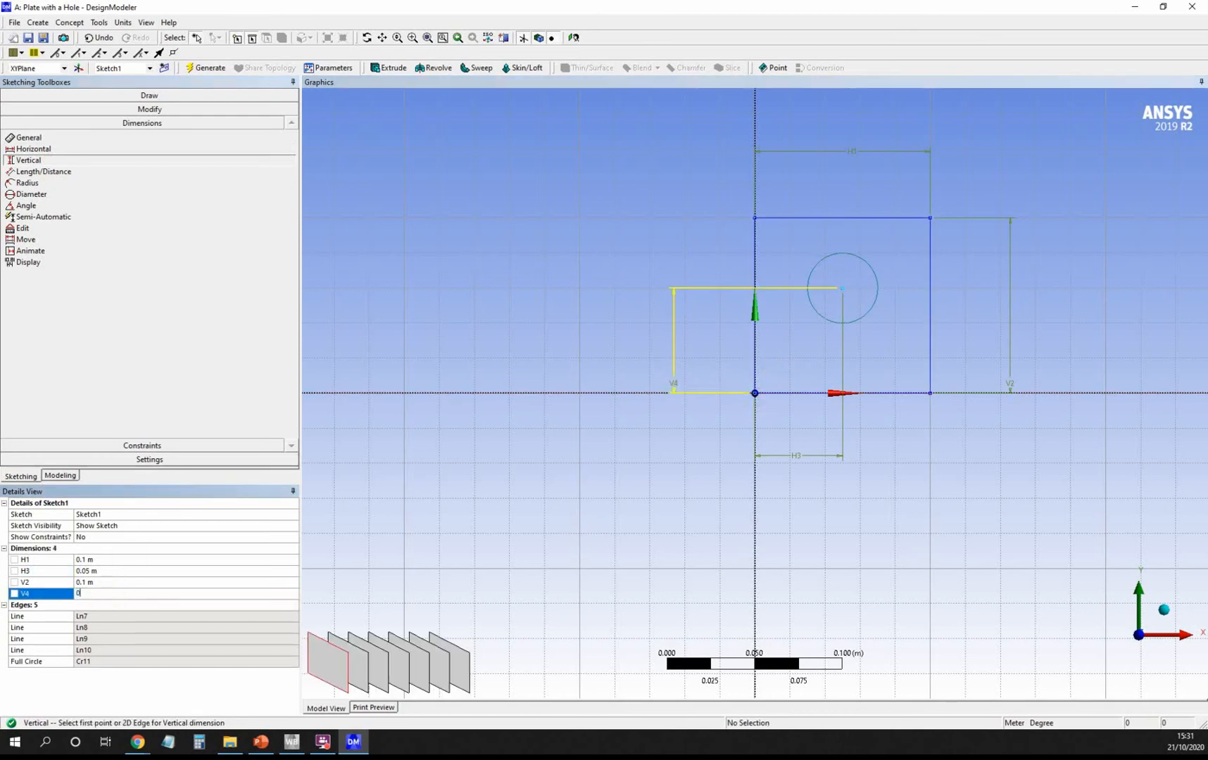
key("Return")
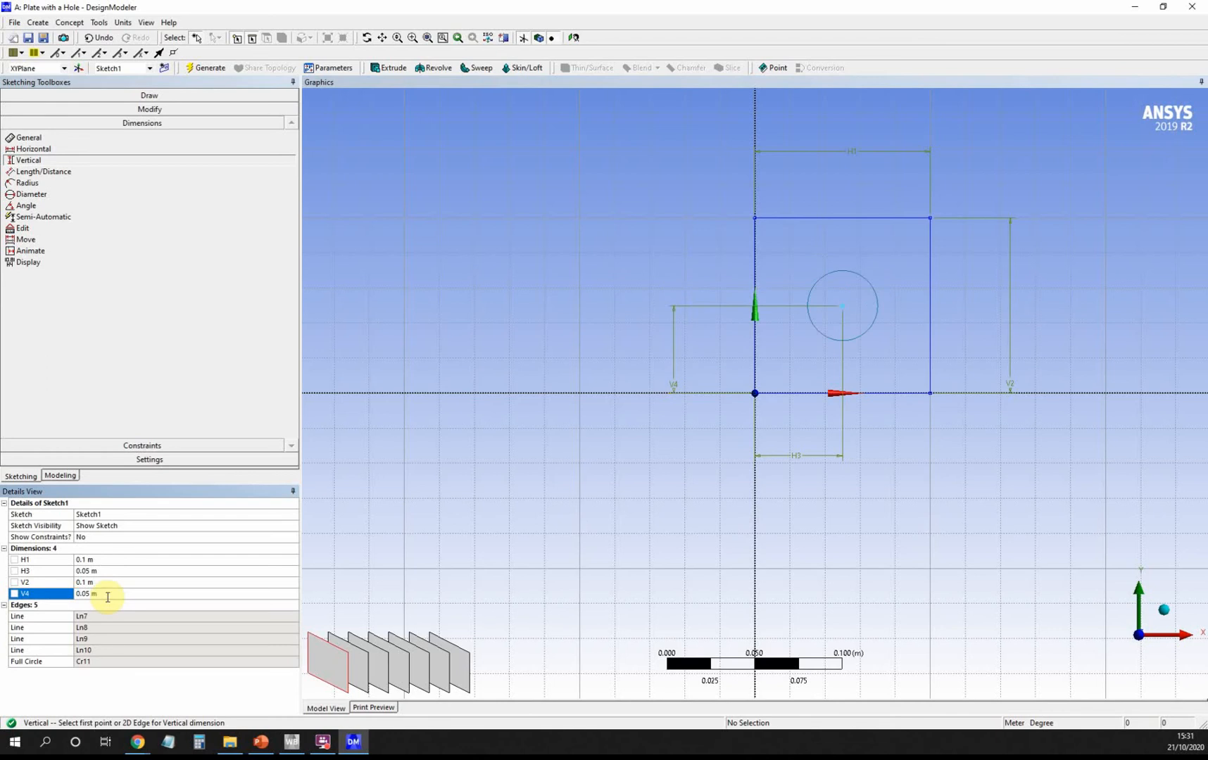
Step: Add a radius dimension to the circle and set it to 0.005 m
left_click(60, 182)
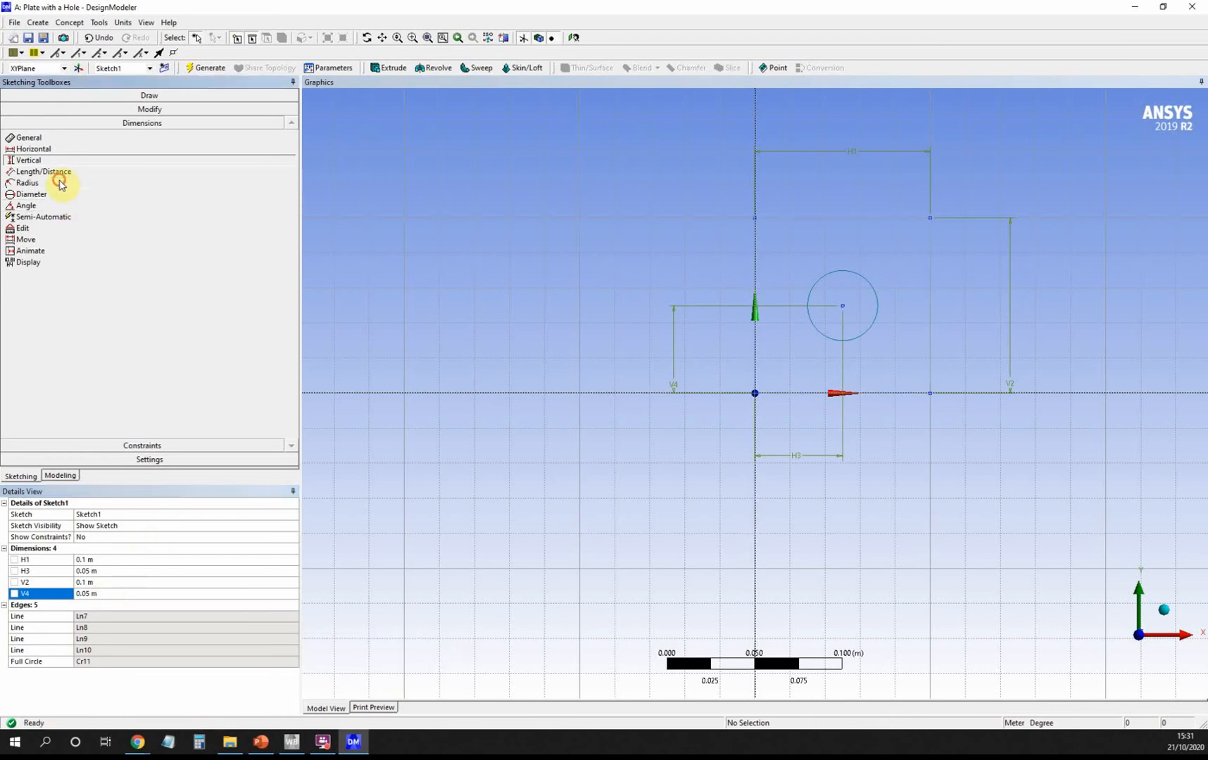
left_click(868, 285)
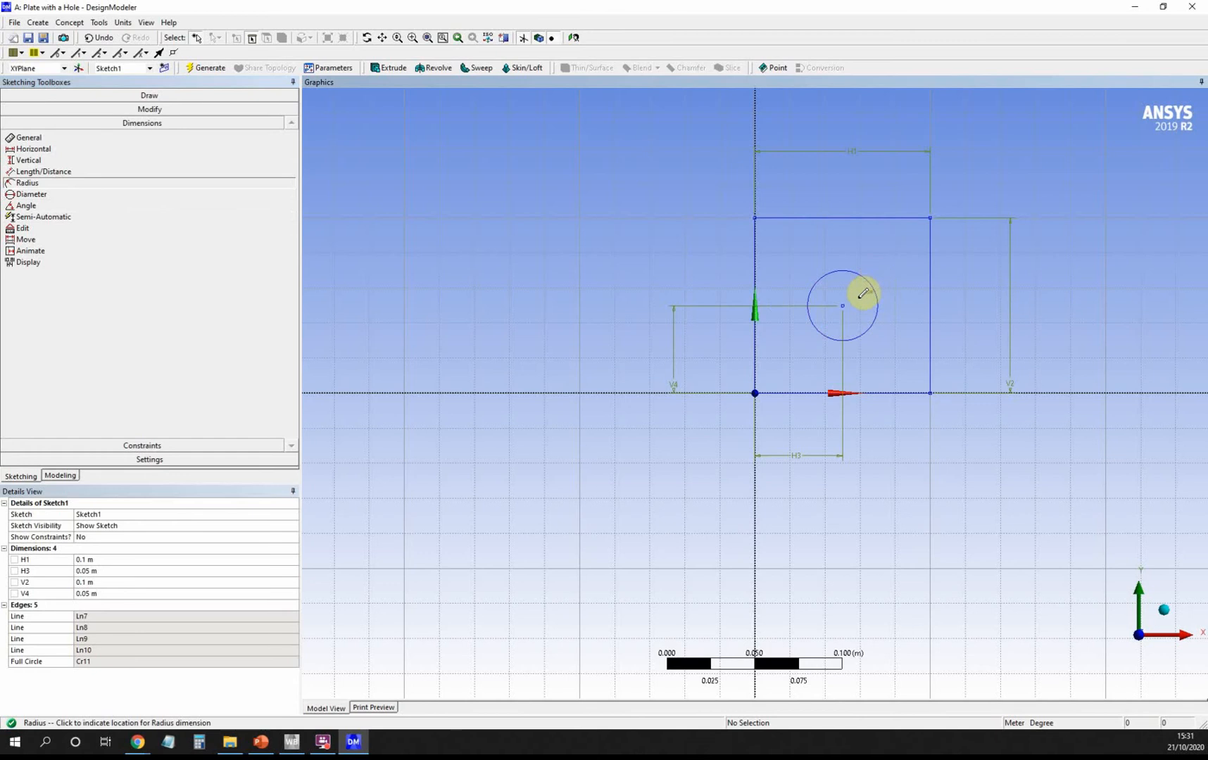
left_click(859, 302)
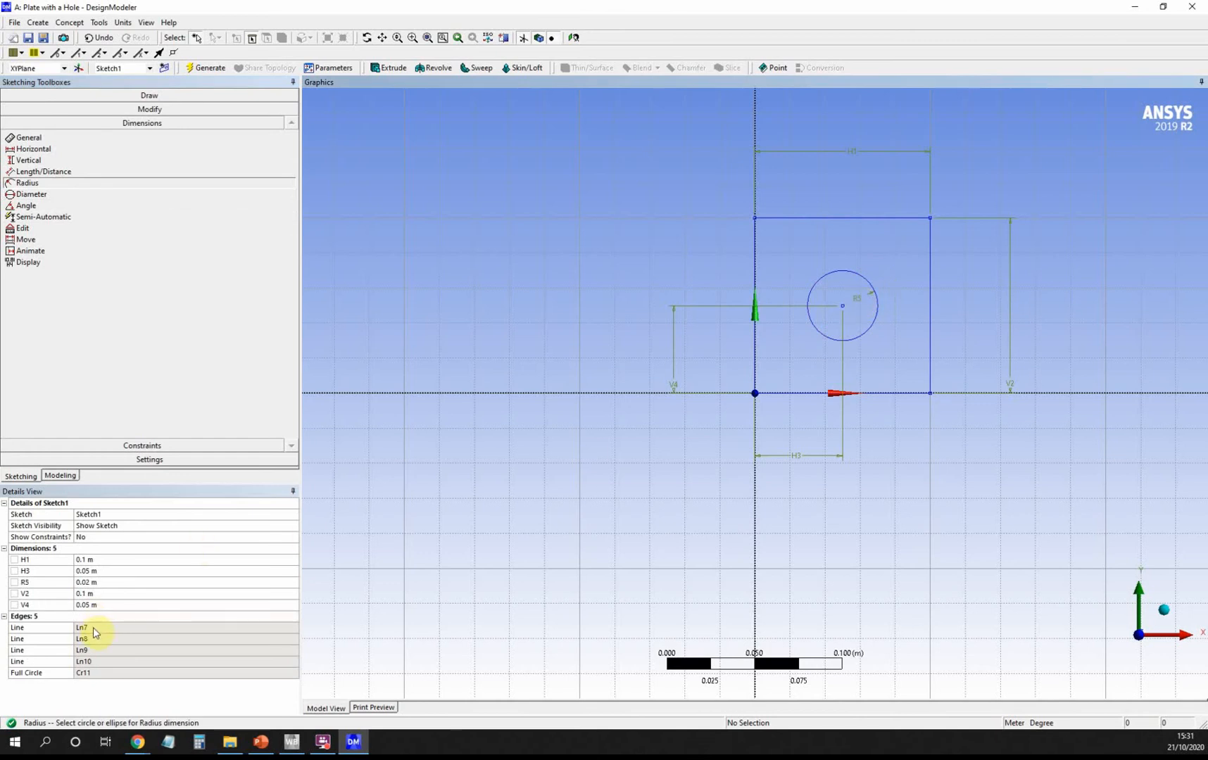
left_click(113, 582)
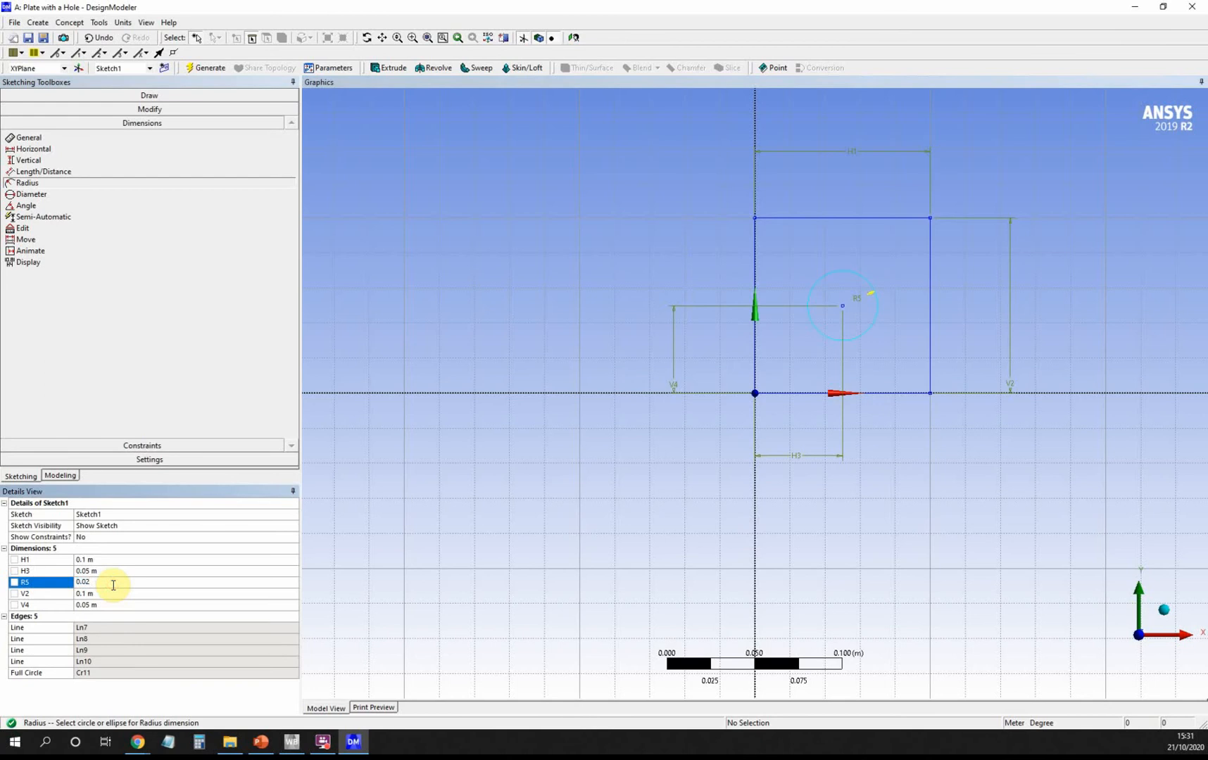
type("0.005")
key("Return")
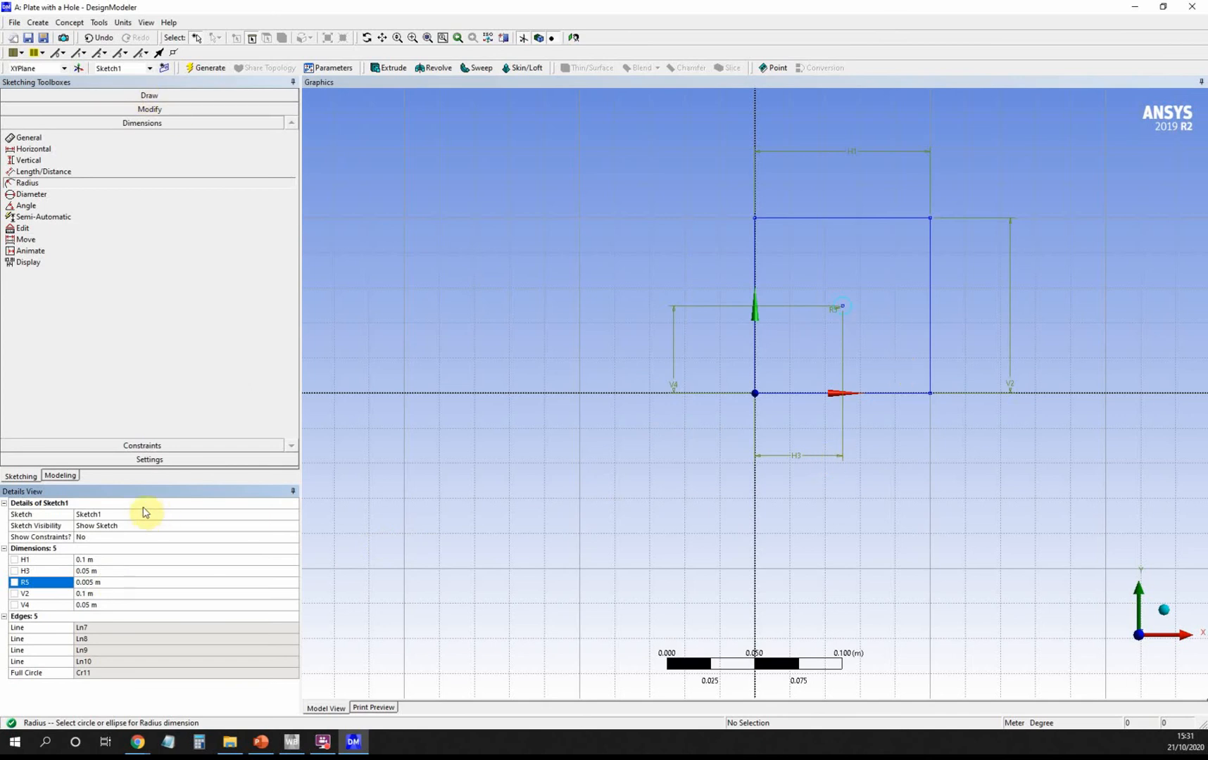
Step: Create a surface from Sketch1 with the Add Material operation and generate it
left_click(61, 477)
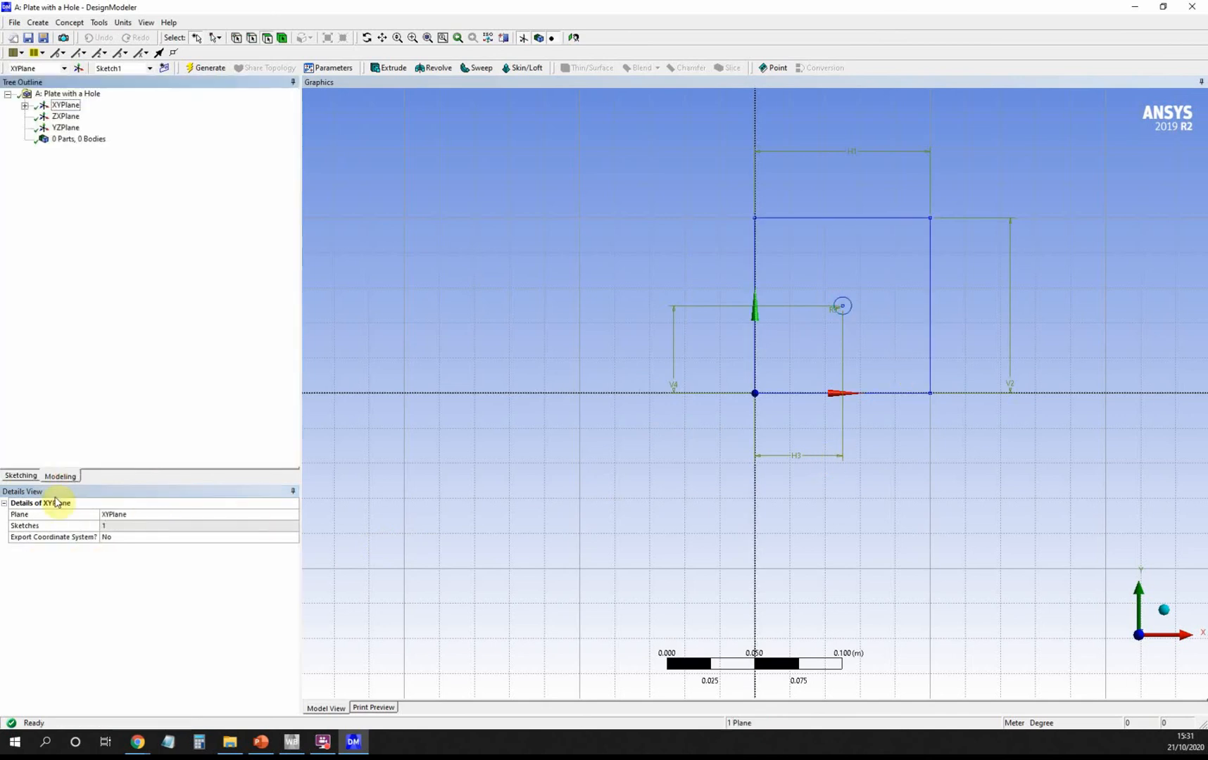
left_click(25, 105)
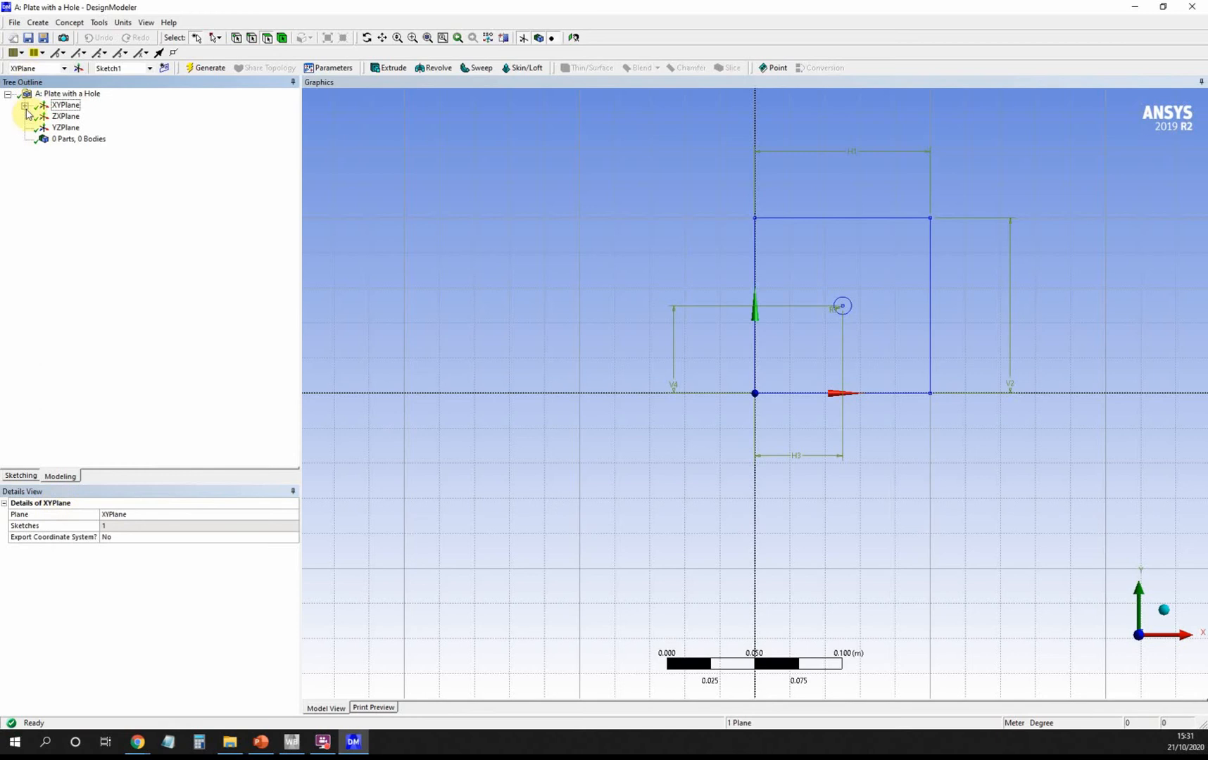
left_click(86, 118)
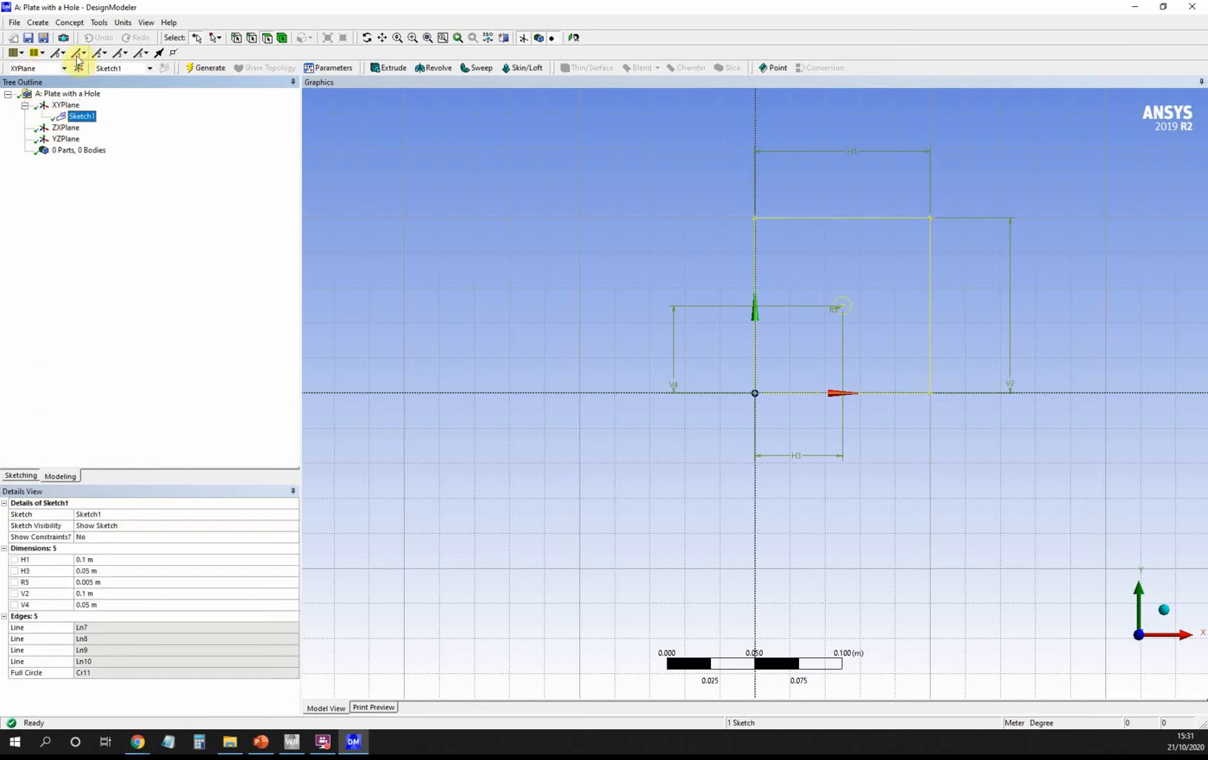
left_click(70, 24)
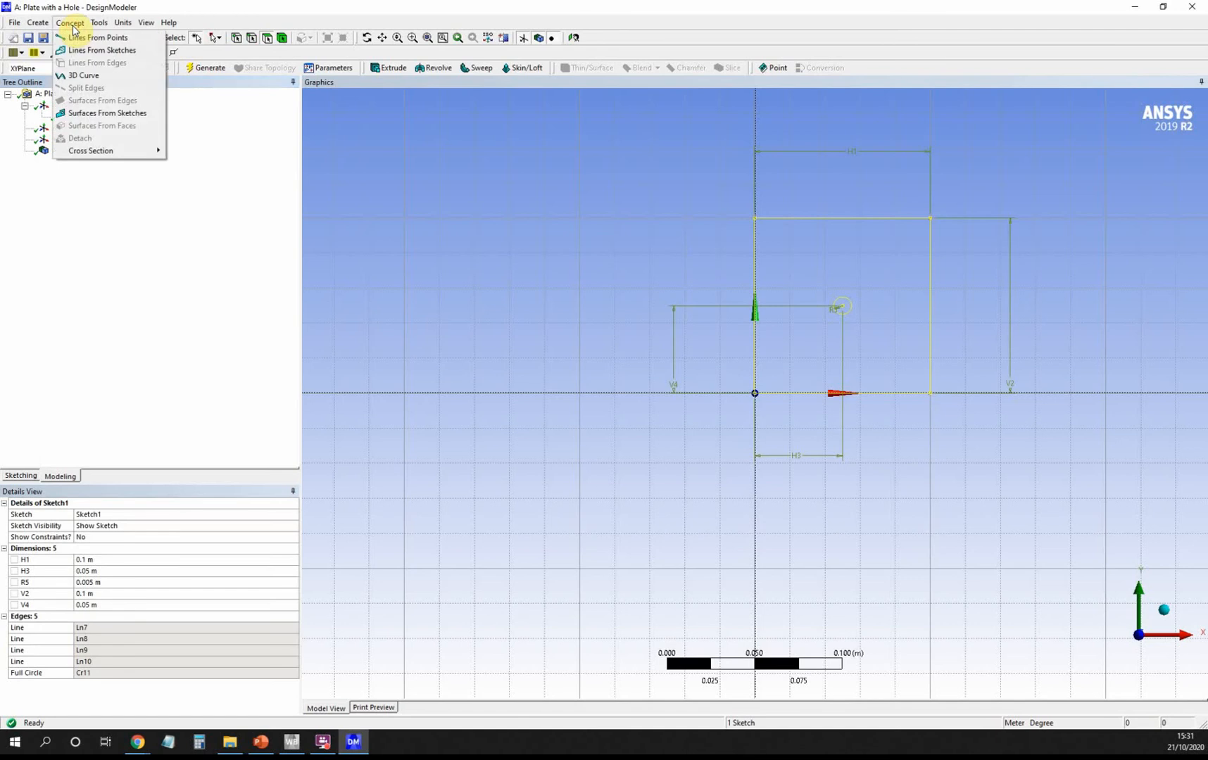
left_click(104, 117)
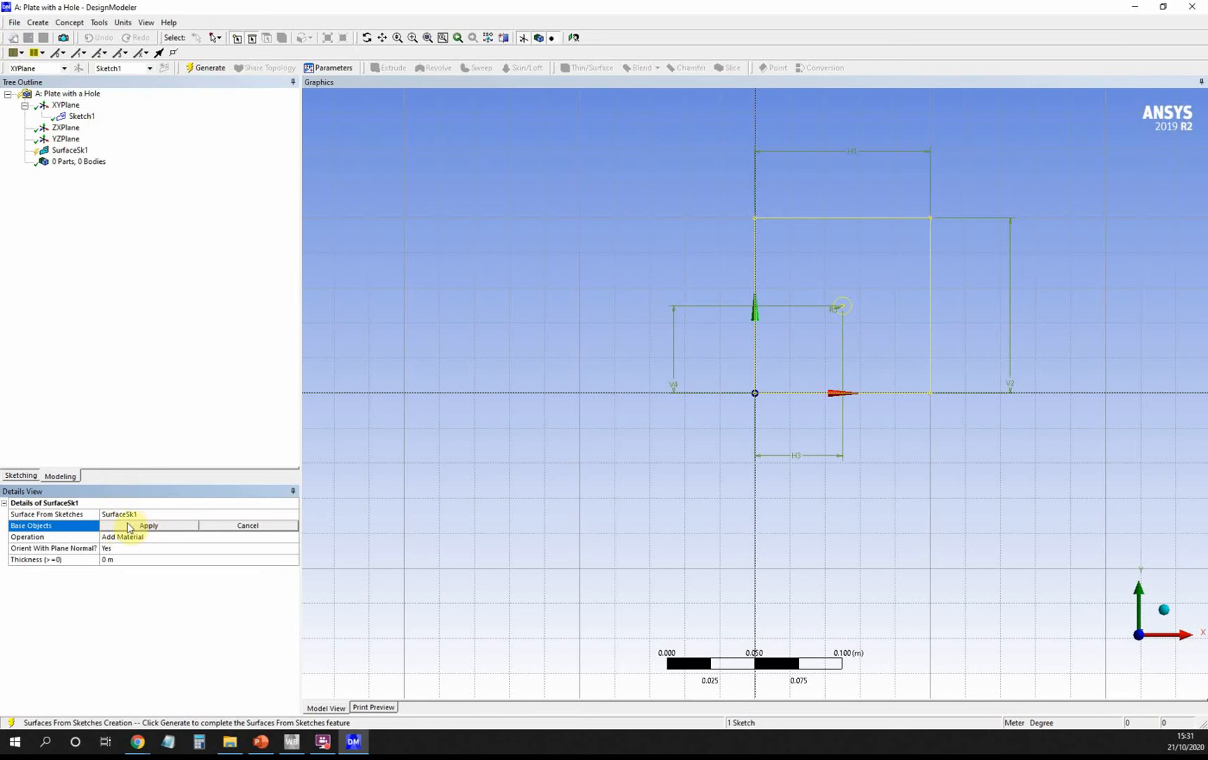
left_click(79, 117)
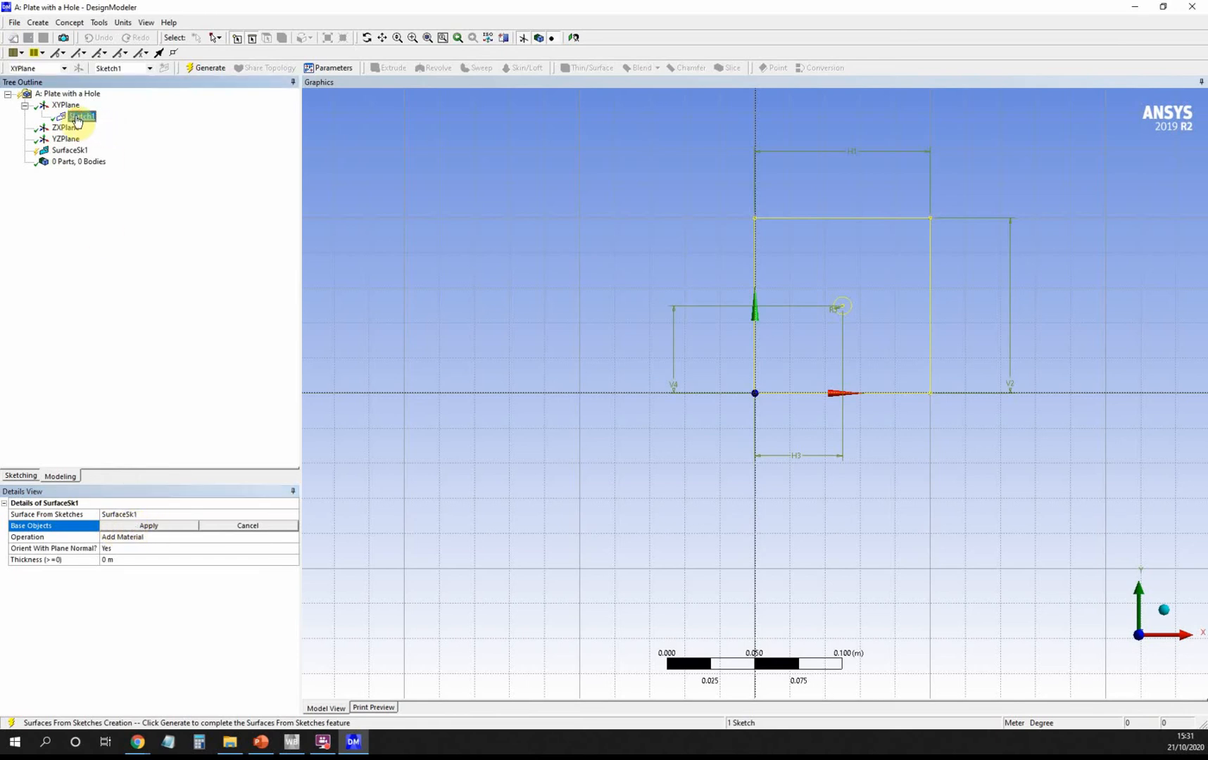
left_click(157, 527)
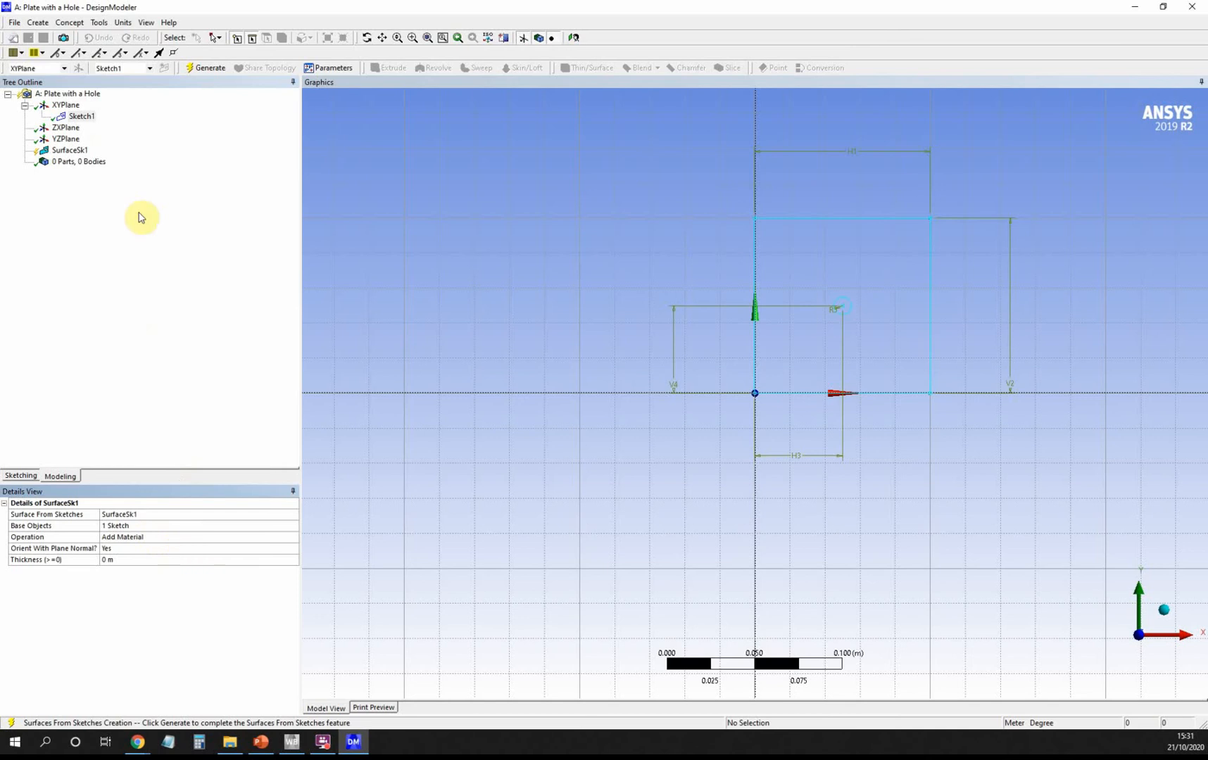
left_click(206, 70)
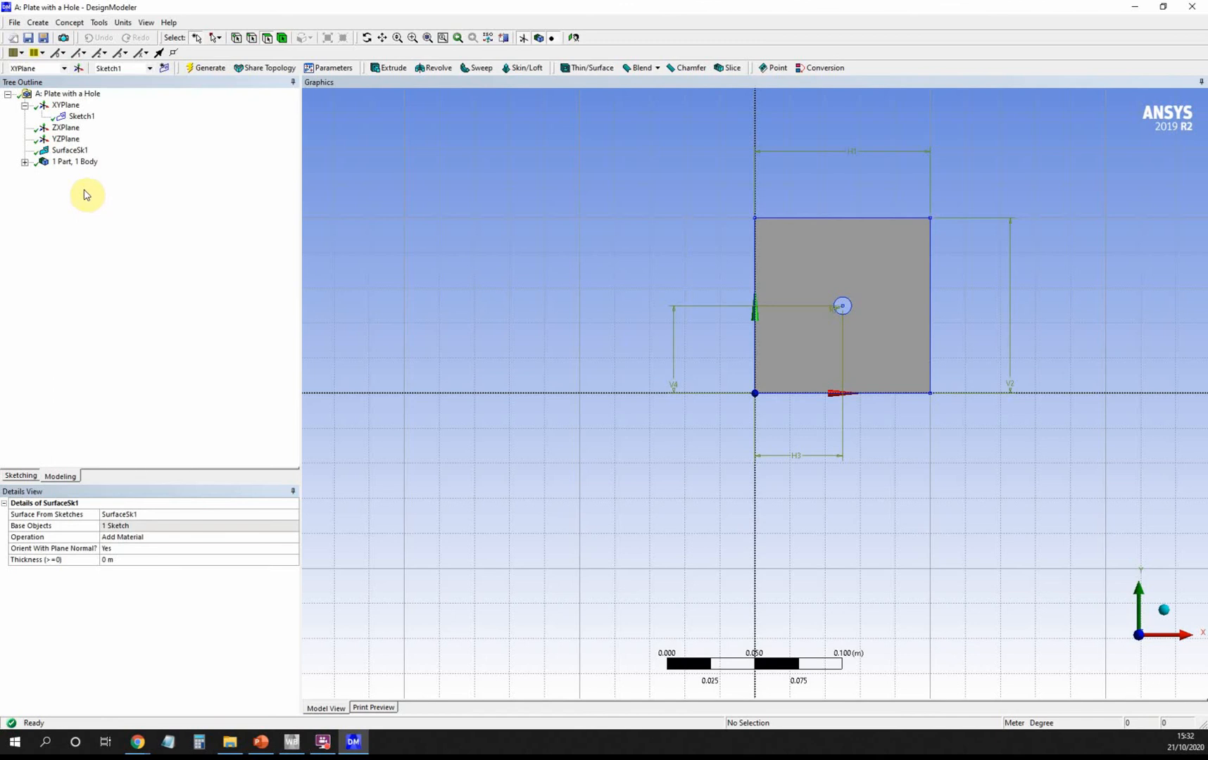
Step: Set the thickness of the SurfaceSk1 feature to 0.001 m and bring up the details of the surface body
left_click(67, 151)
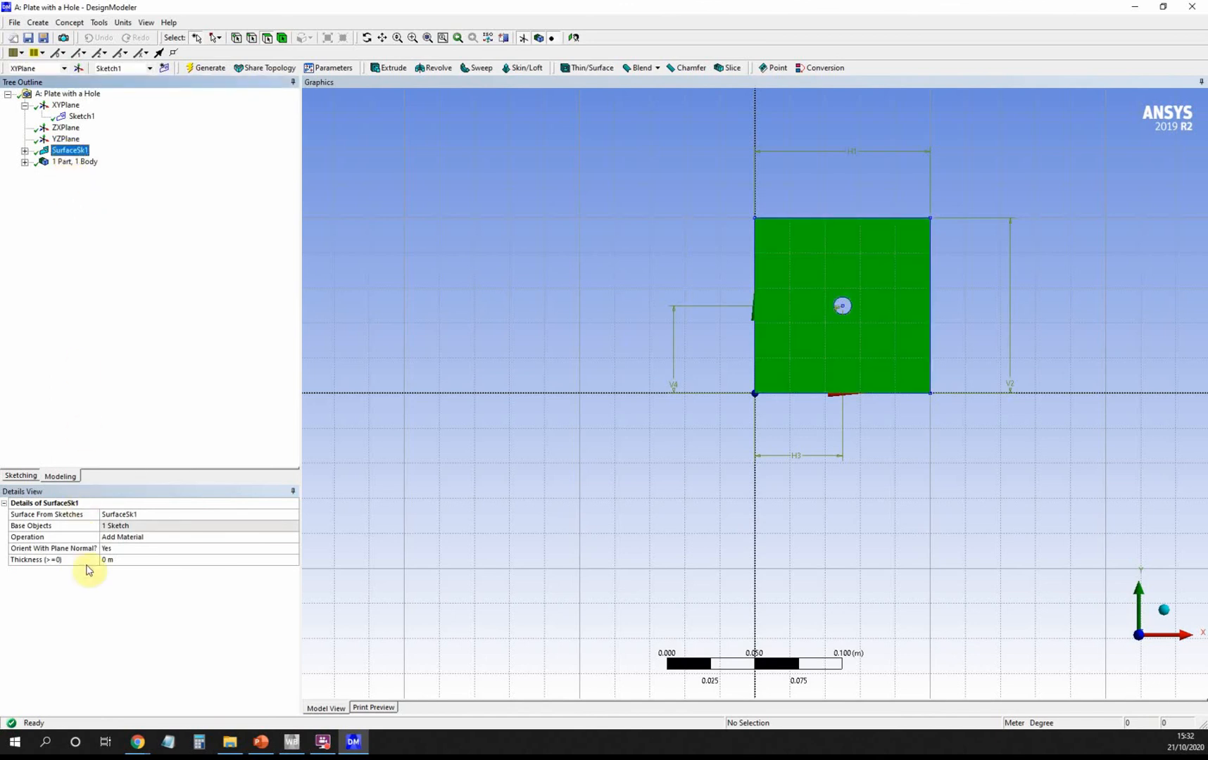
left_click(131, 562)
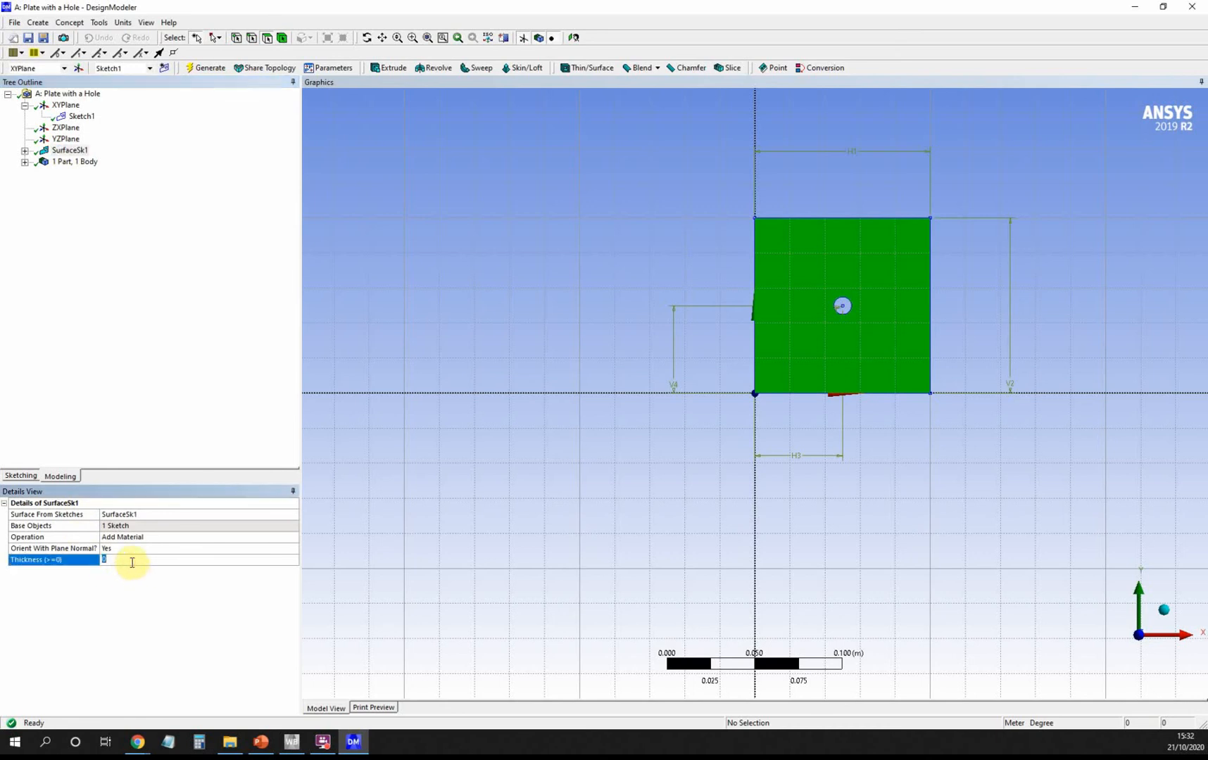
type("001")
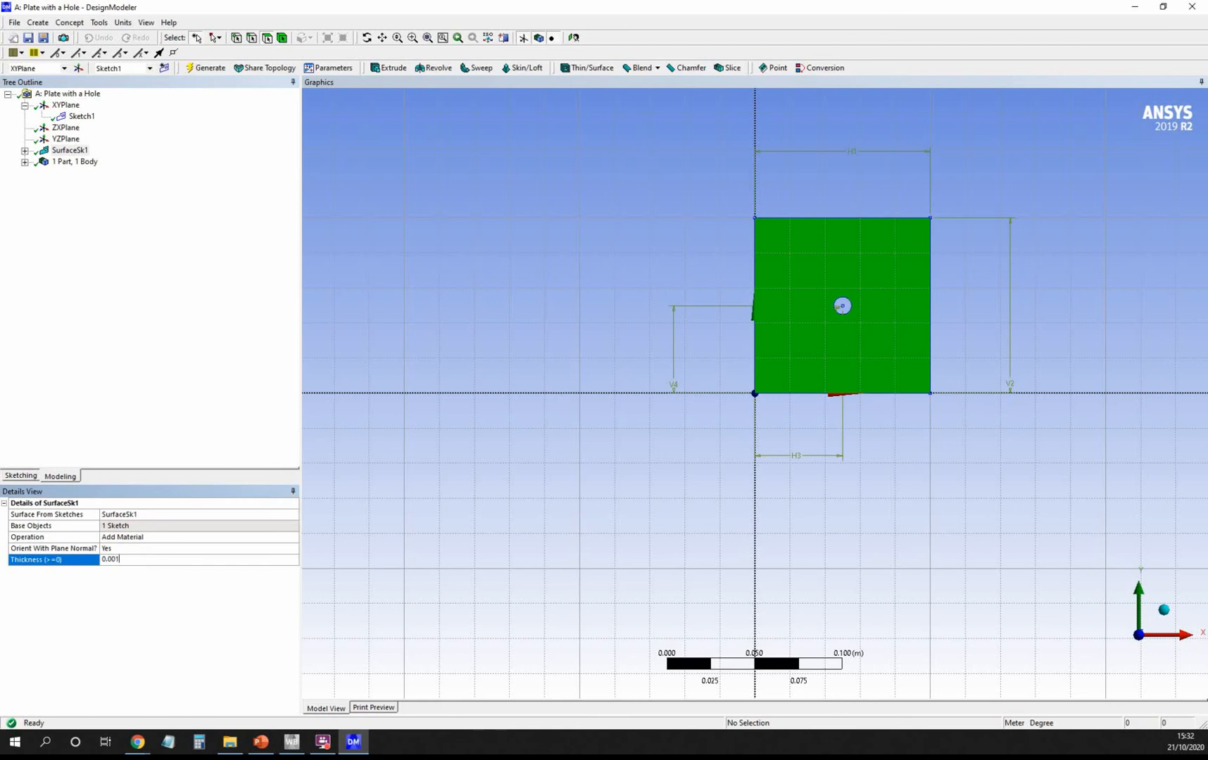
key("Return")
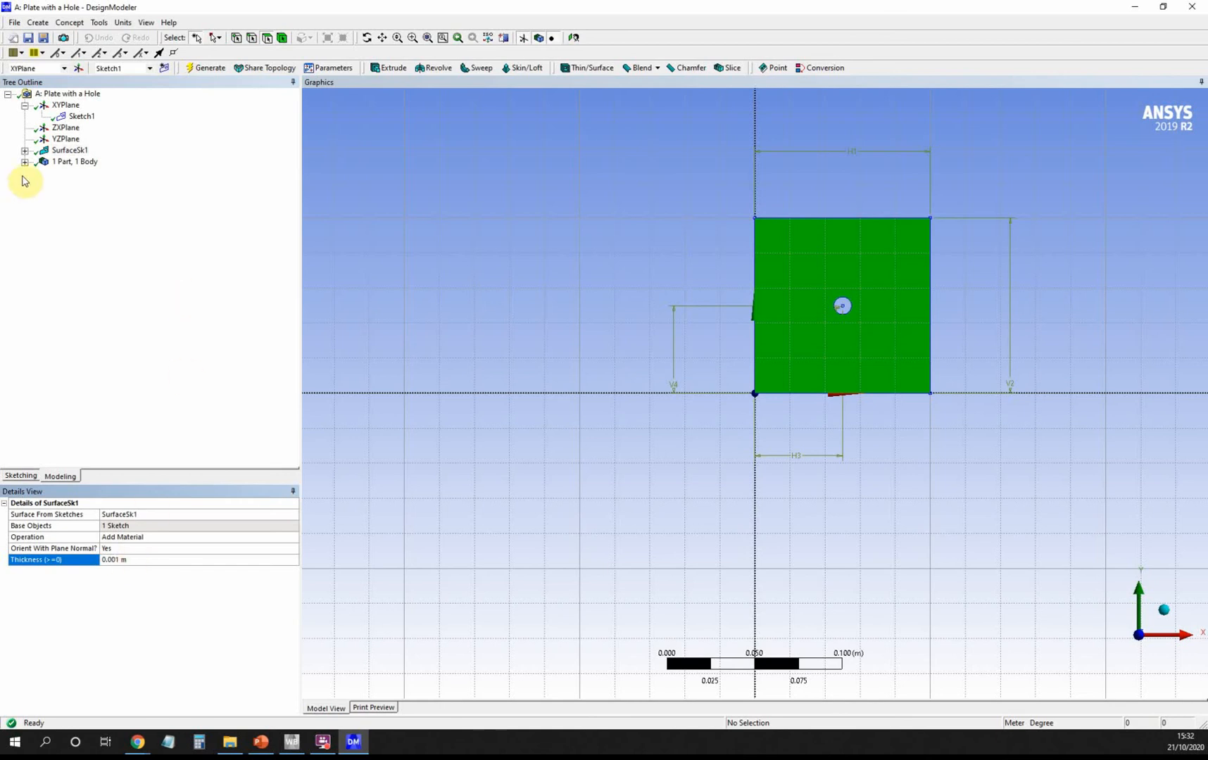
left_click(74, 162)
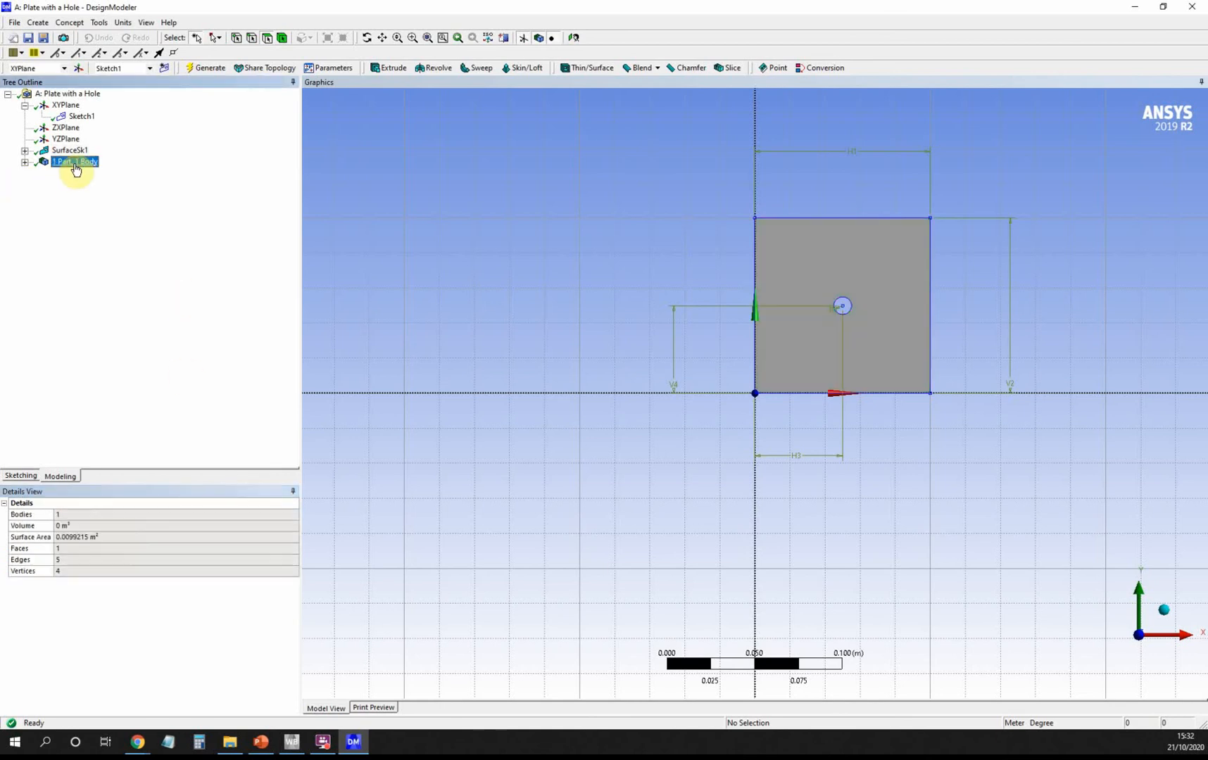
left_click(25, 162)
left_click(88, 174)
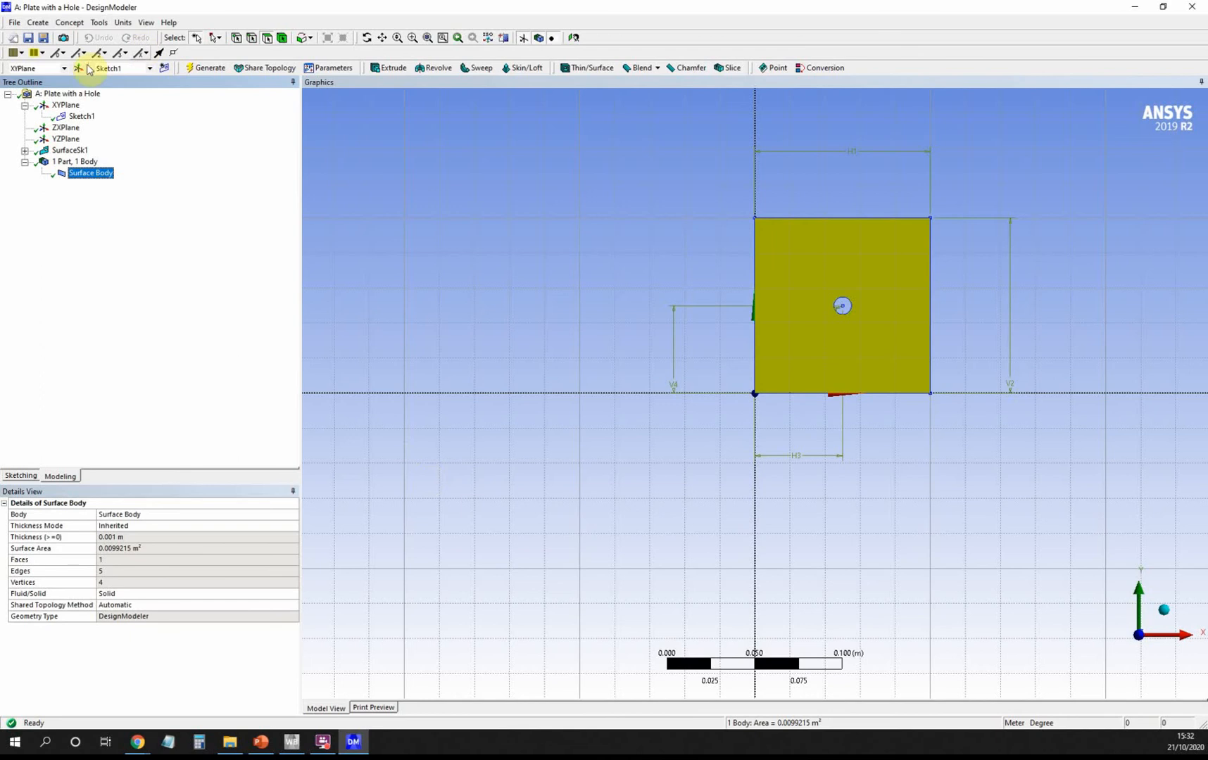
Step: Save the project and, from Workbench, open the Model of the Plate with a Hole system in Mechanical
left_click(29, 38)
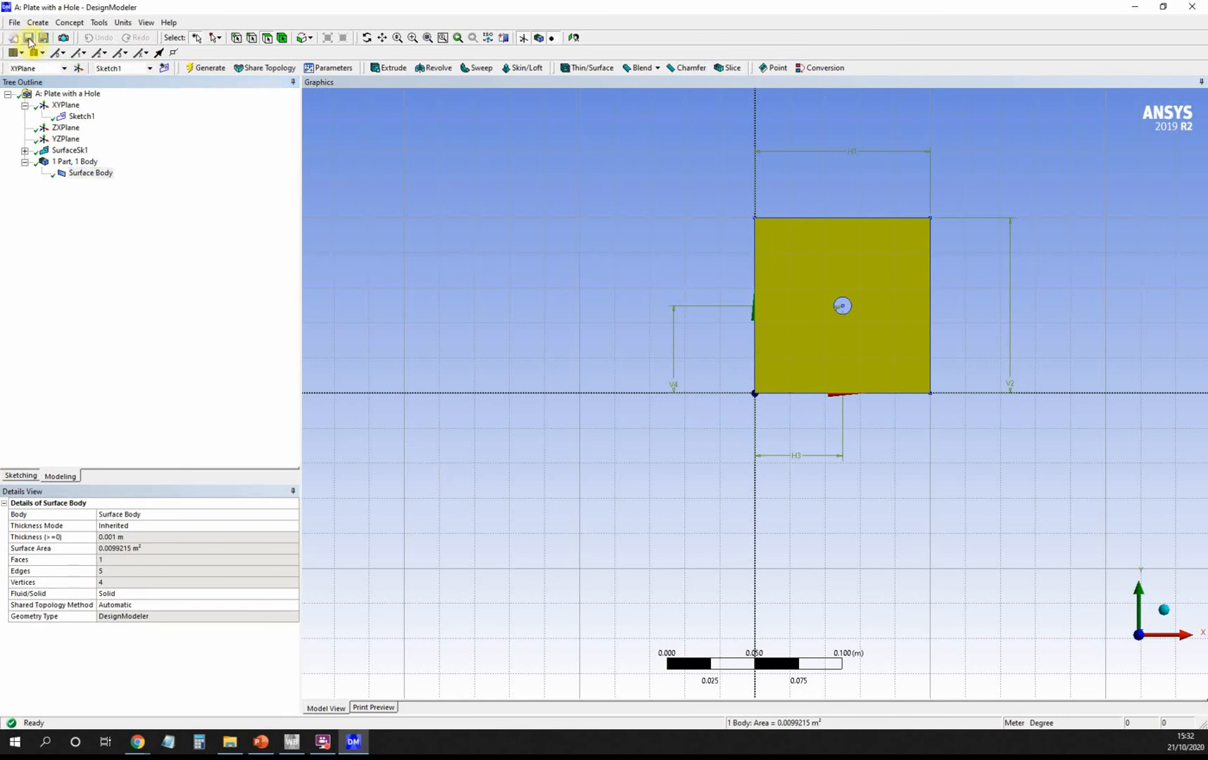
left_click(1136, 7)
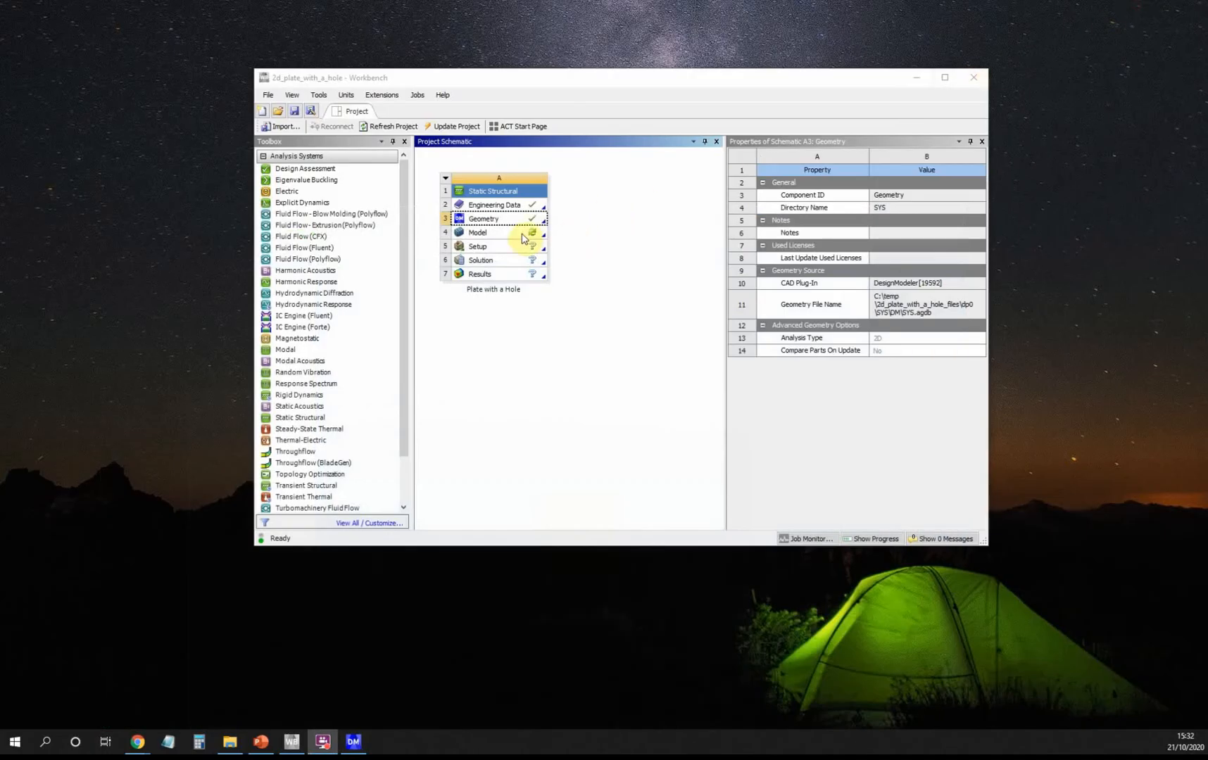
left_click(522, 239)
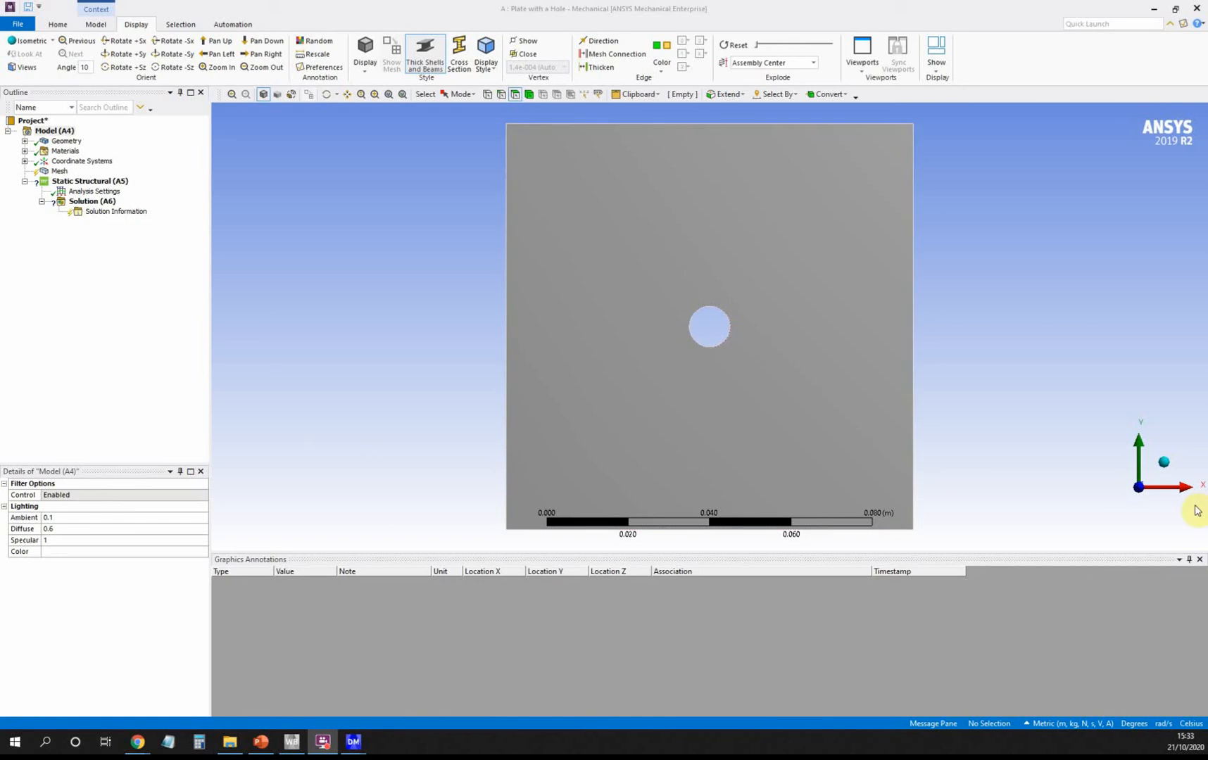
Step: Assign the My Steel material to the surface body under Geometry
left_click(1168, 466)
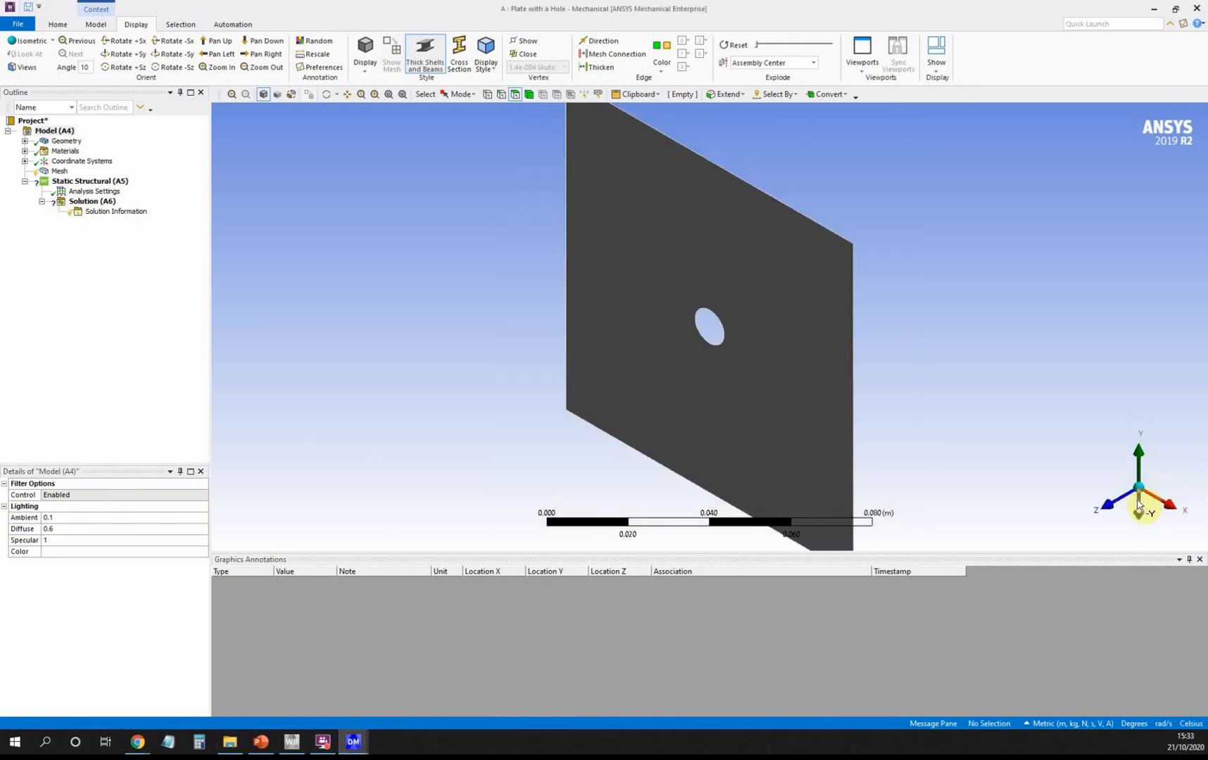
left_click(1109, 514)
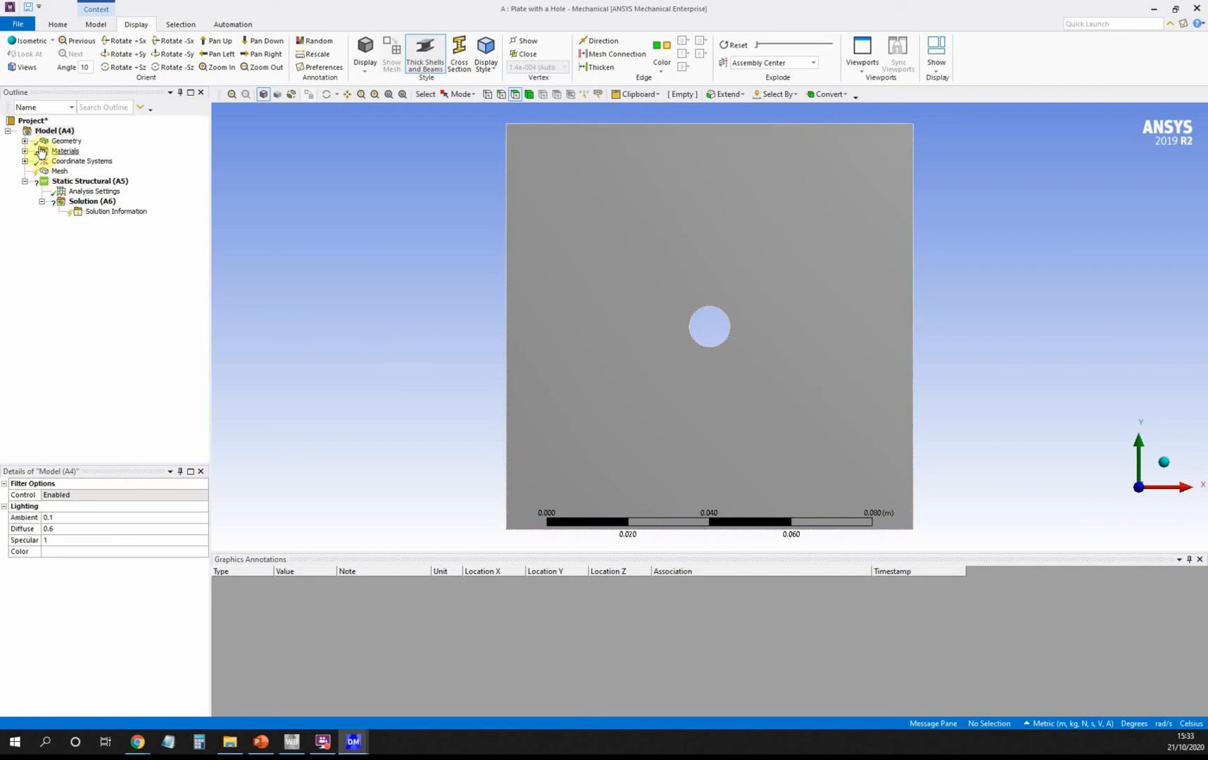
left_click(25, 141)
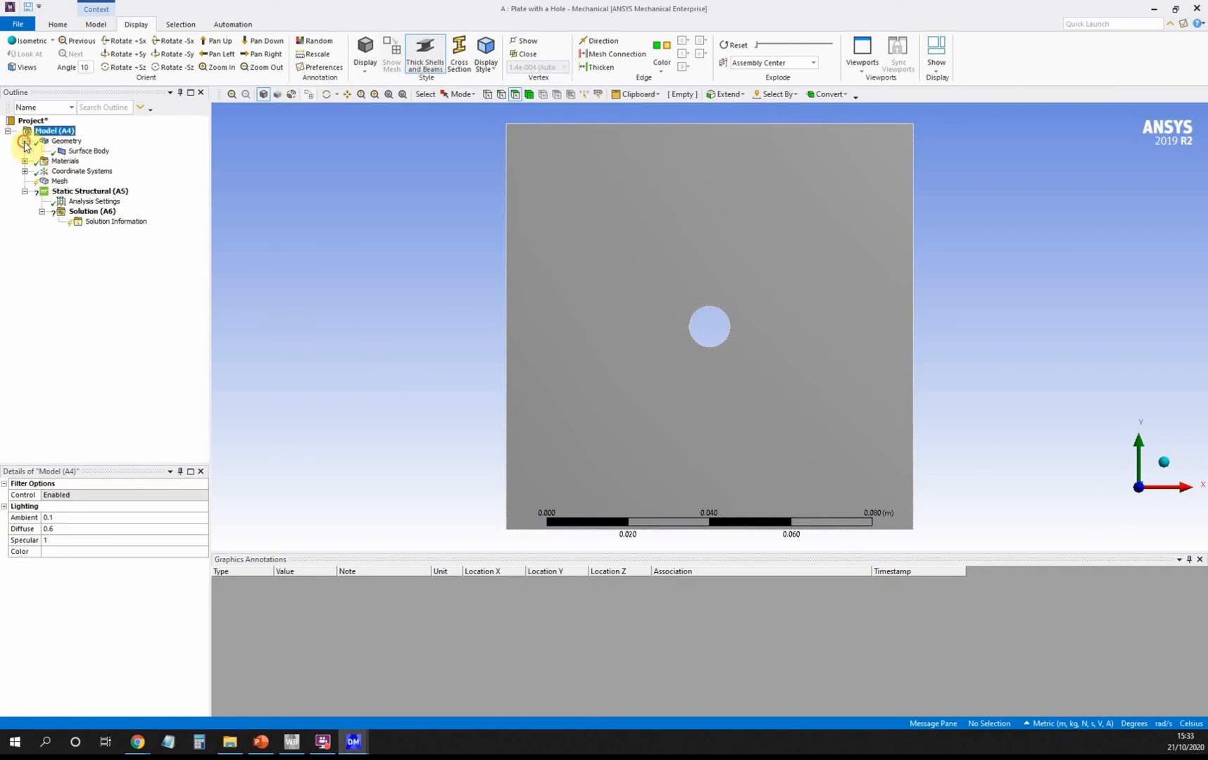
left_click(72, 143)
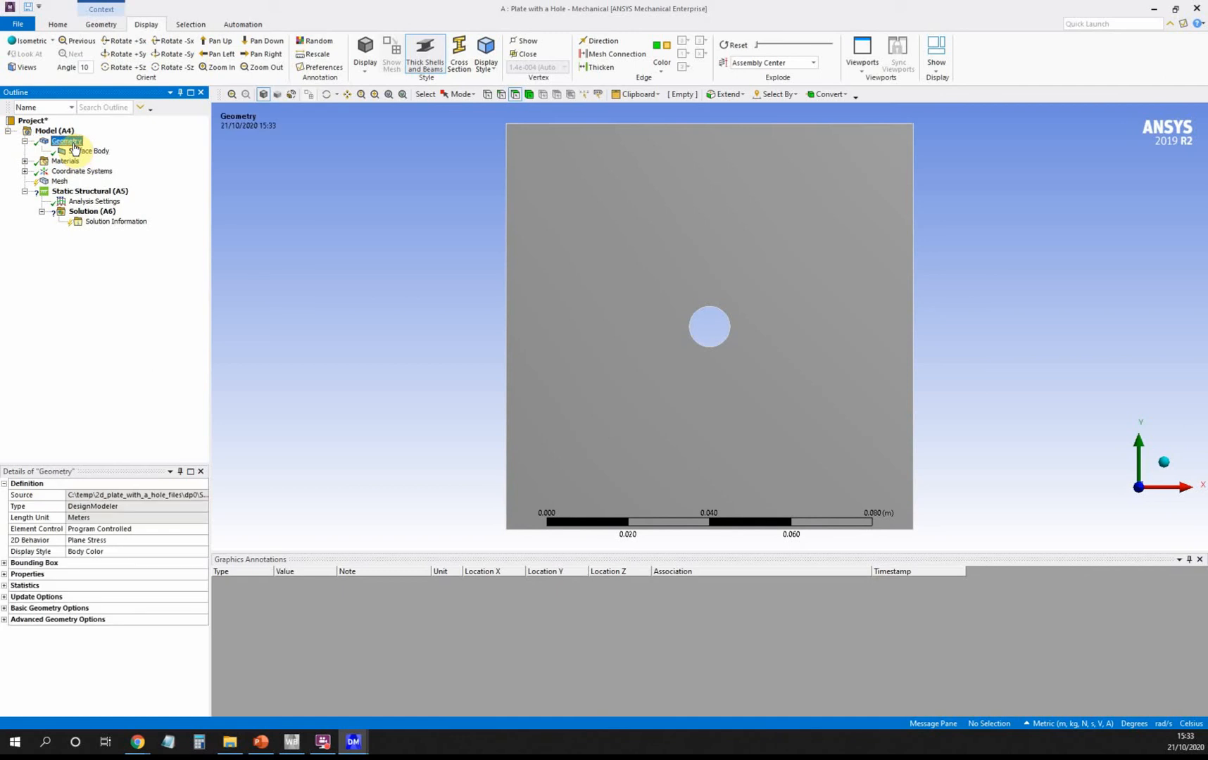
left_click(87, 151)
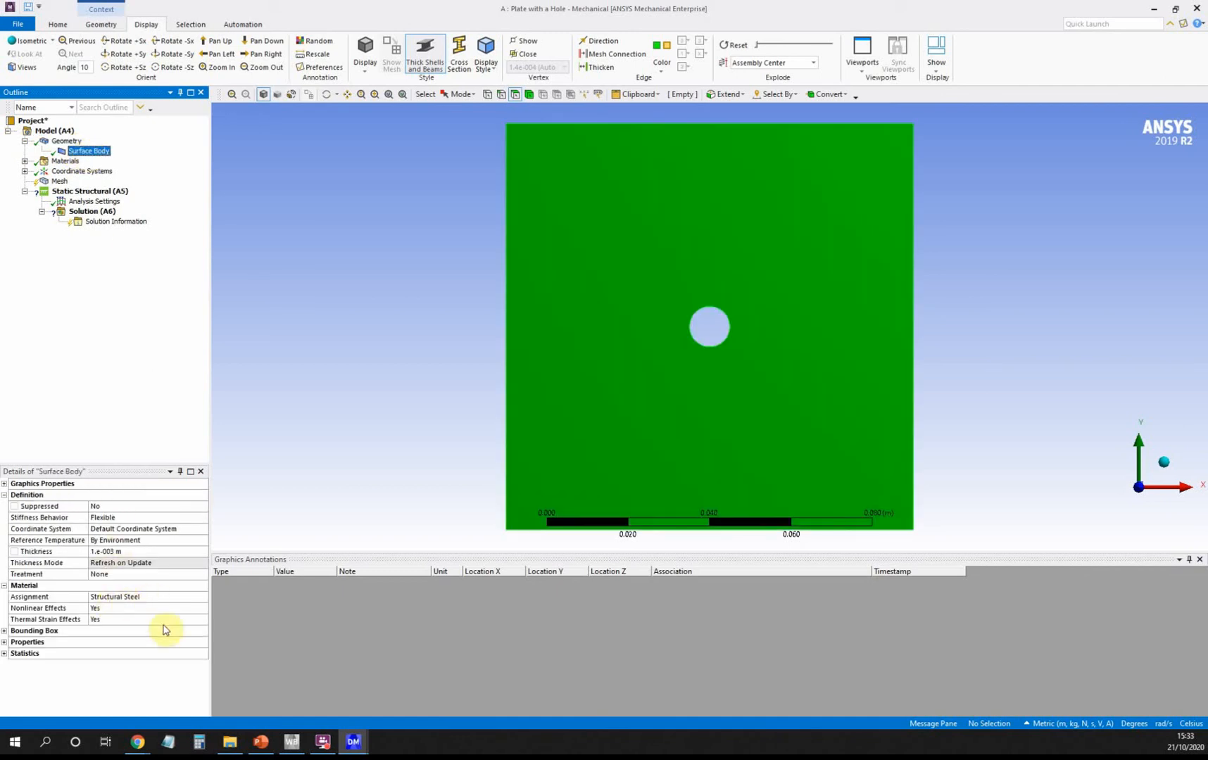
left_click(167, 597)
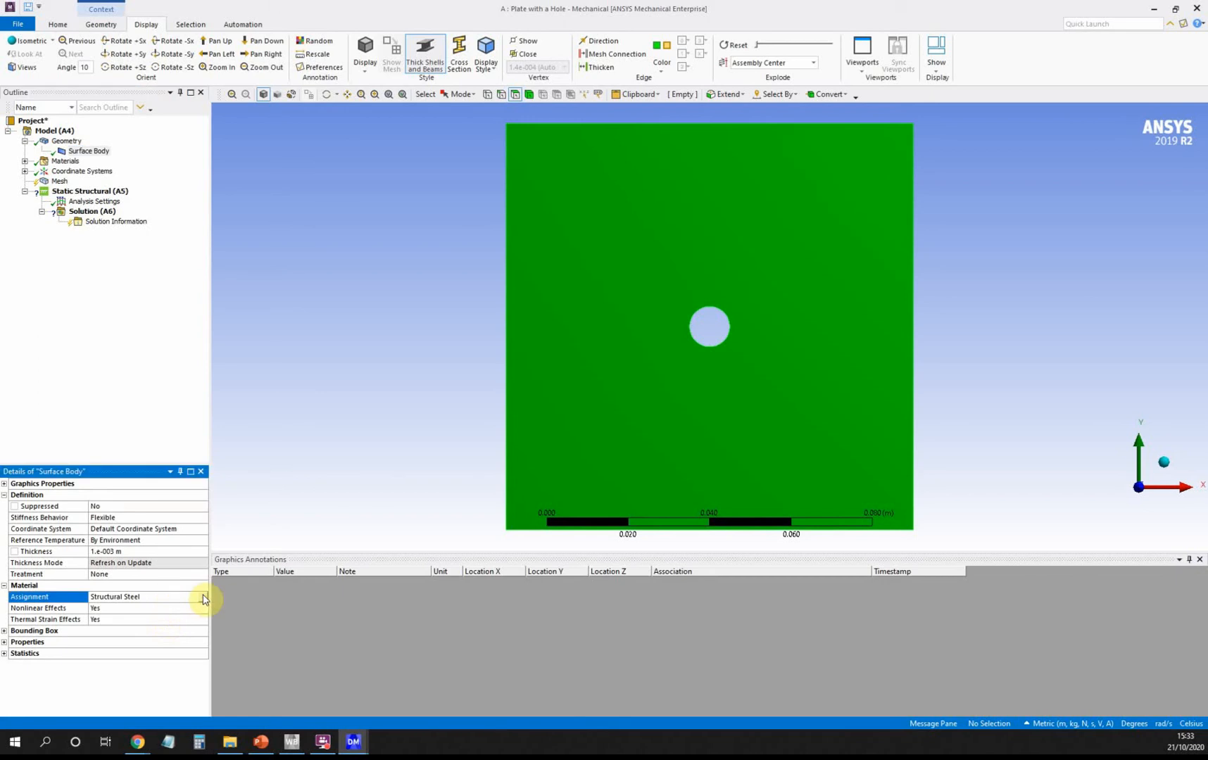
left_click(203, 597)
left_click(285, 438)
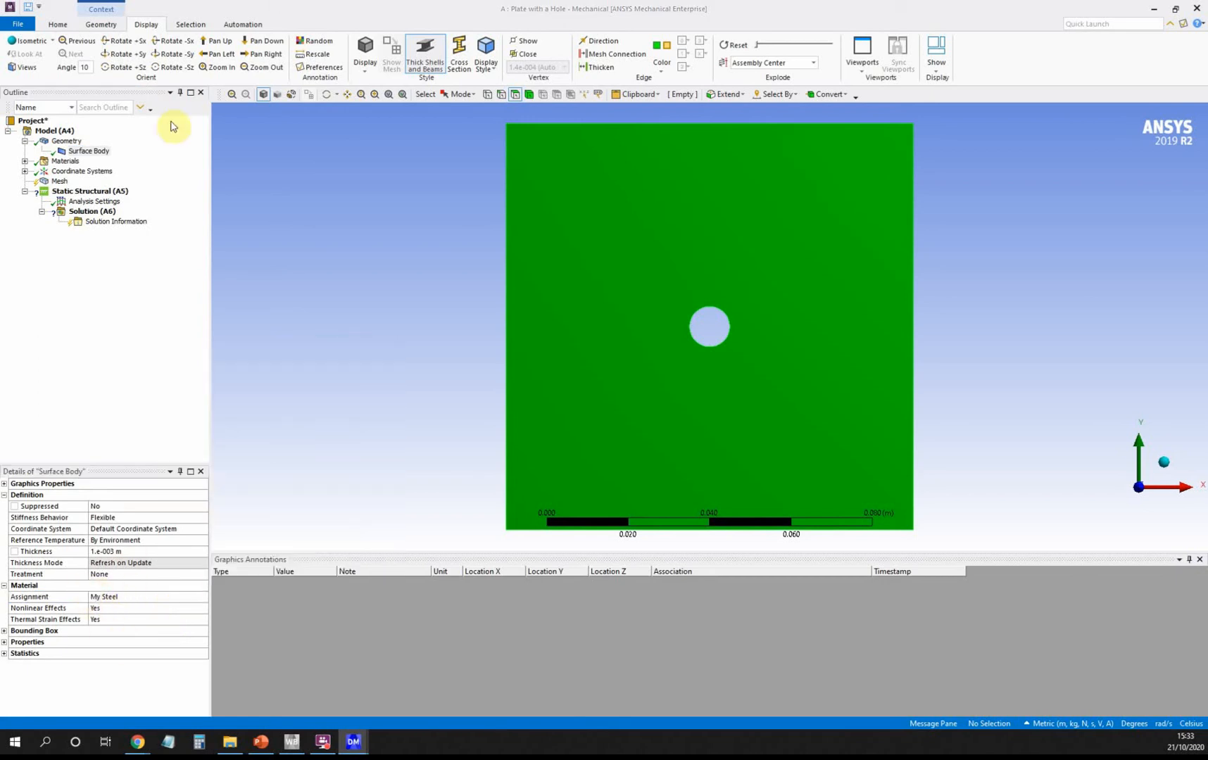
Step: Update the mesh of the plate using the default mesh settings
left_click(59, 182)
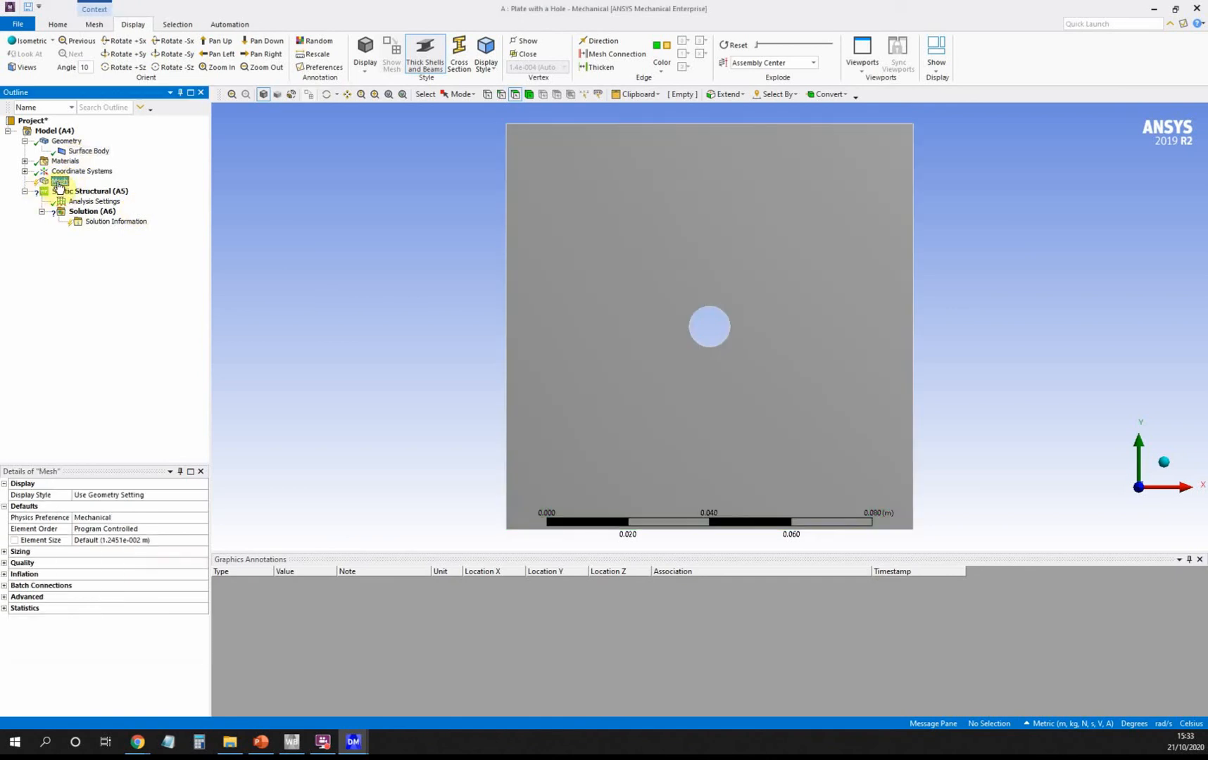
right_click(59, 185)
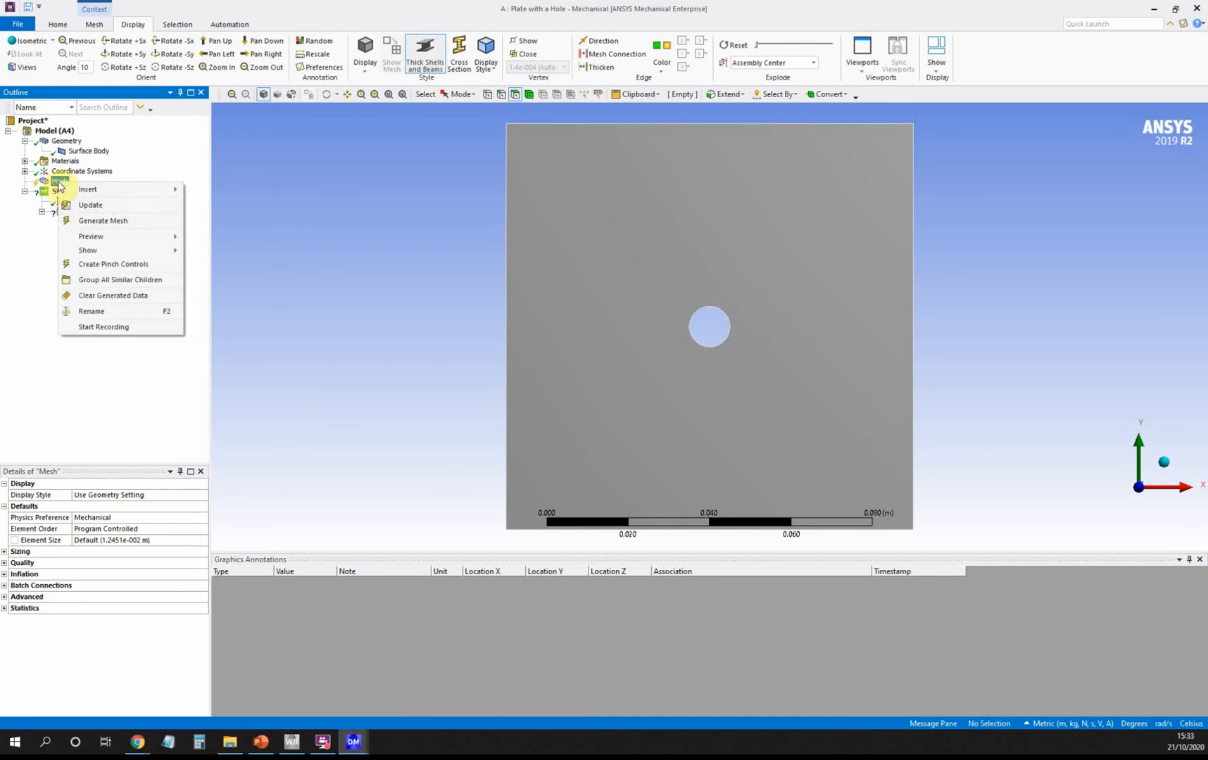
left_click(89, 207)
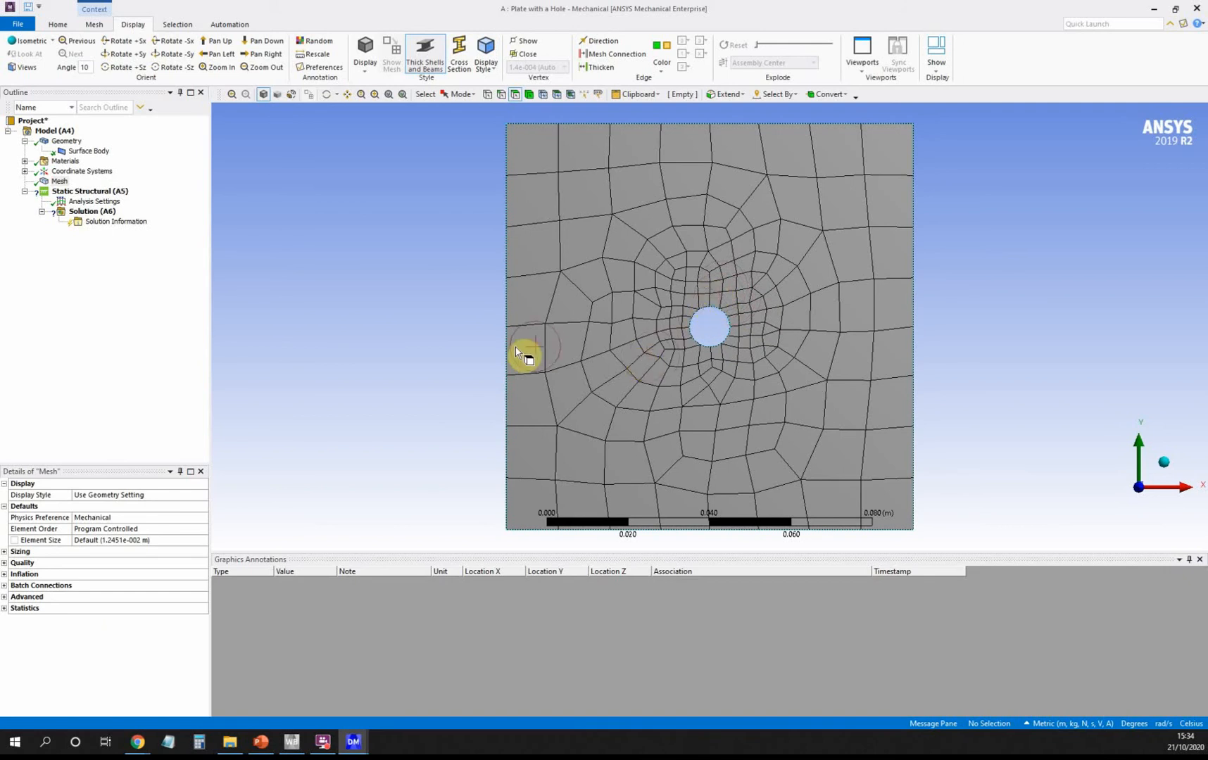
left_click(483, 366)
Step: Add a Frictionless Support to the static structural analysis and scope it to the plate's left edge
left_click(110, 194)
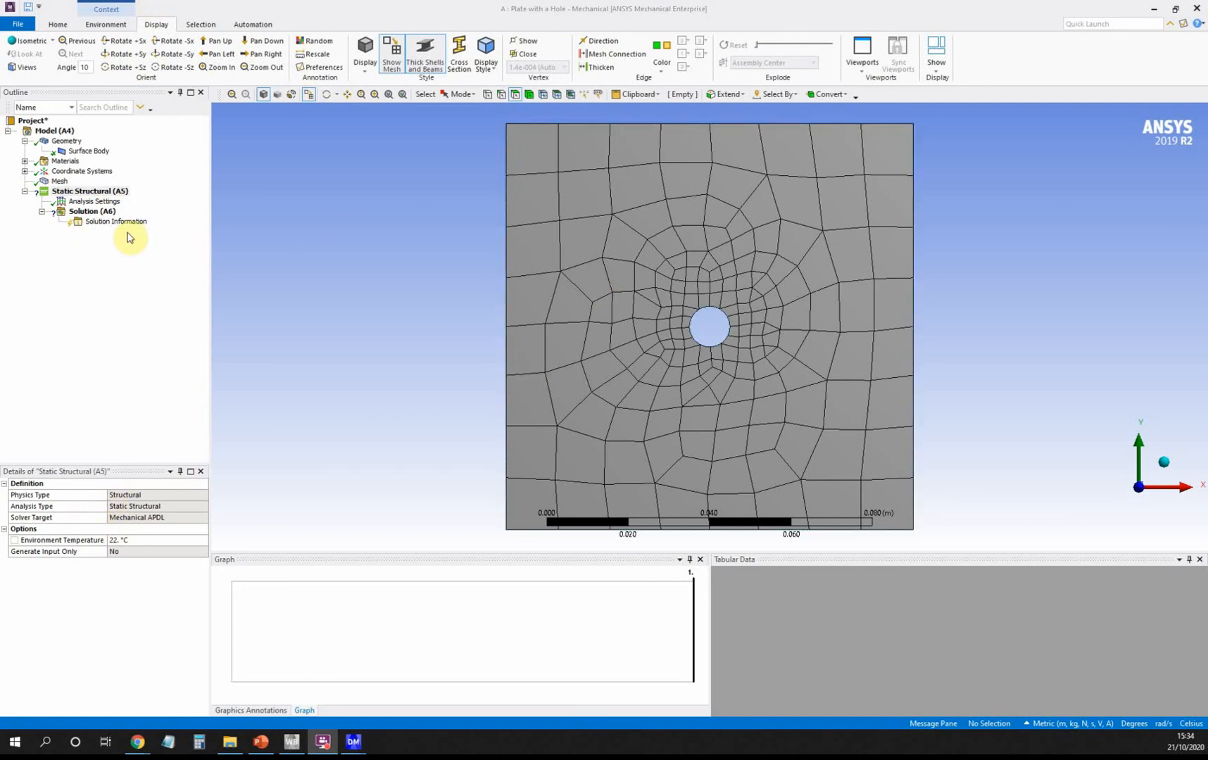
right_click(85, 195)
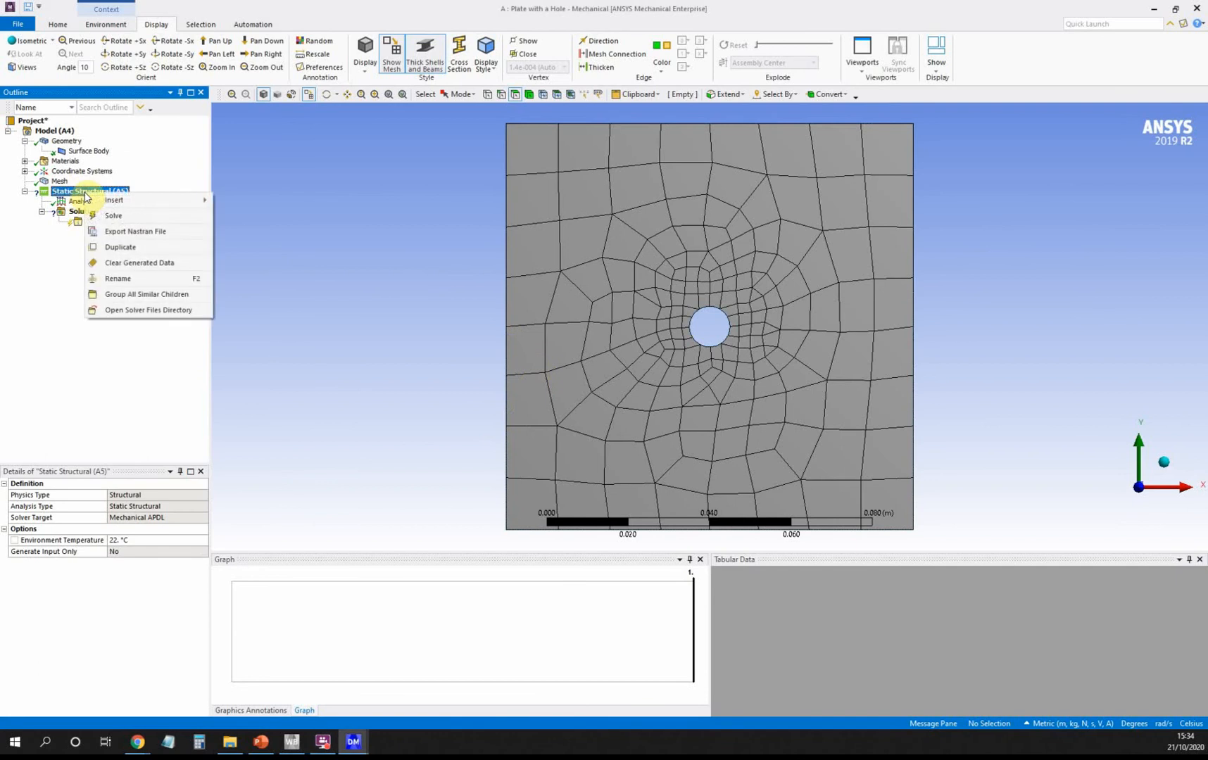
mouse_move(139, 204)
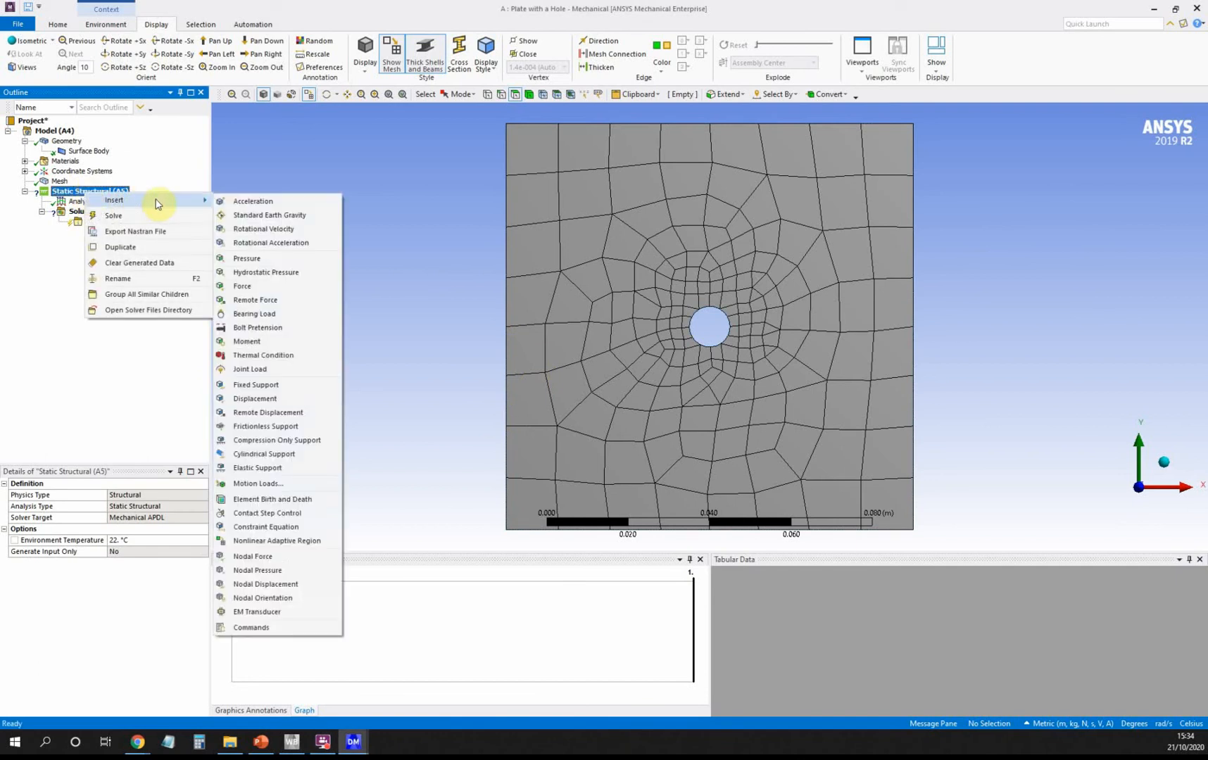
left_click(284, 427)
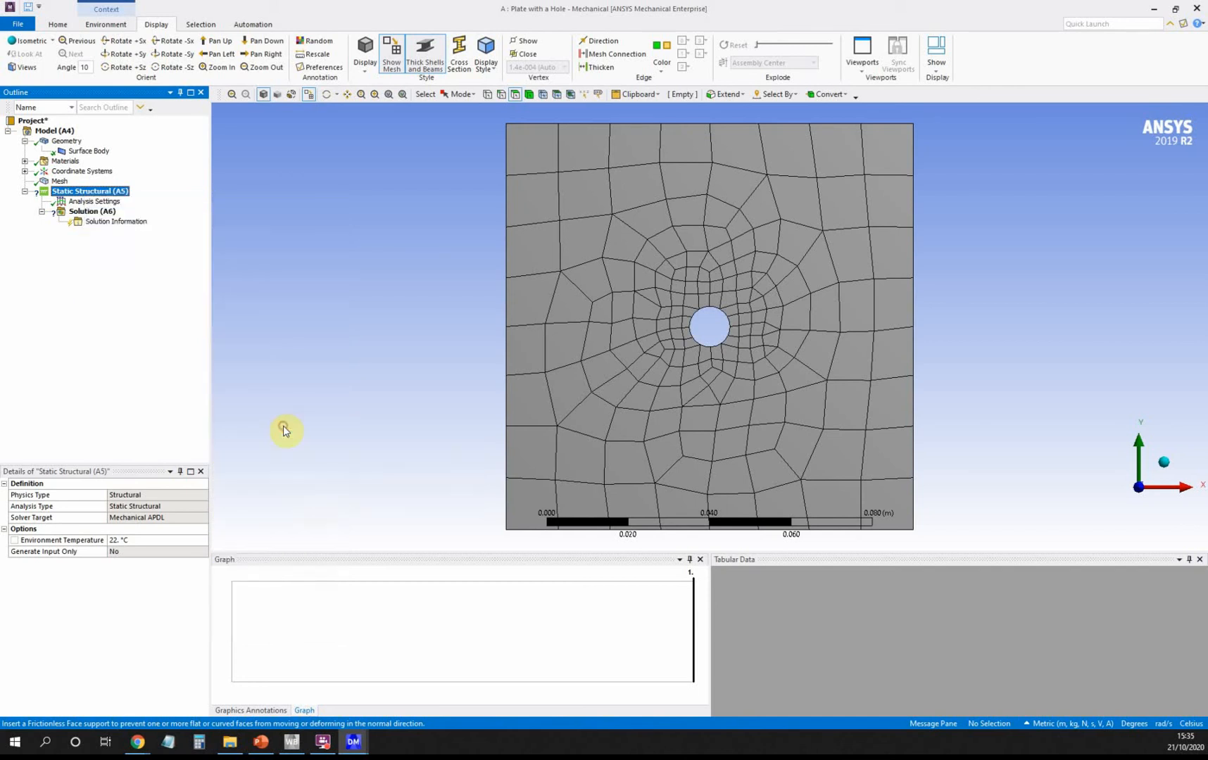
left_click(508, 322)
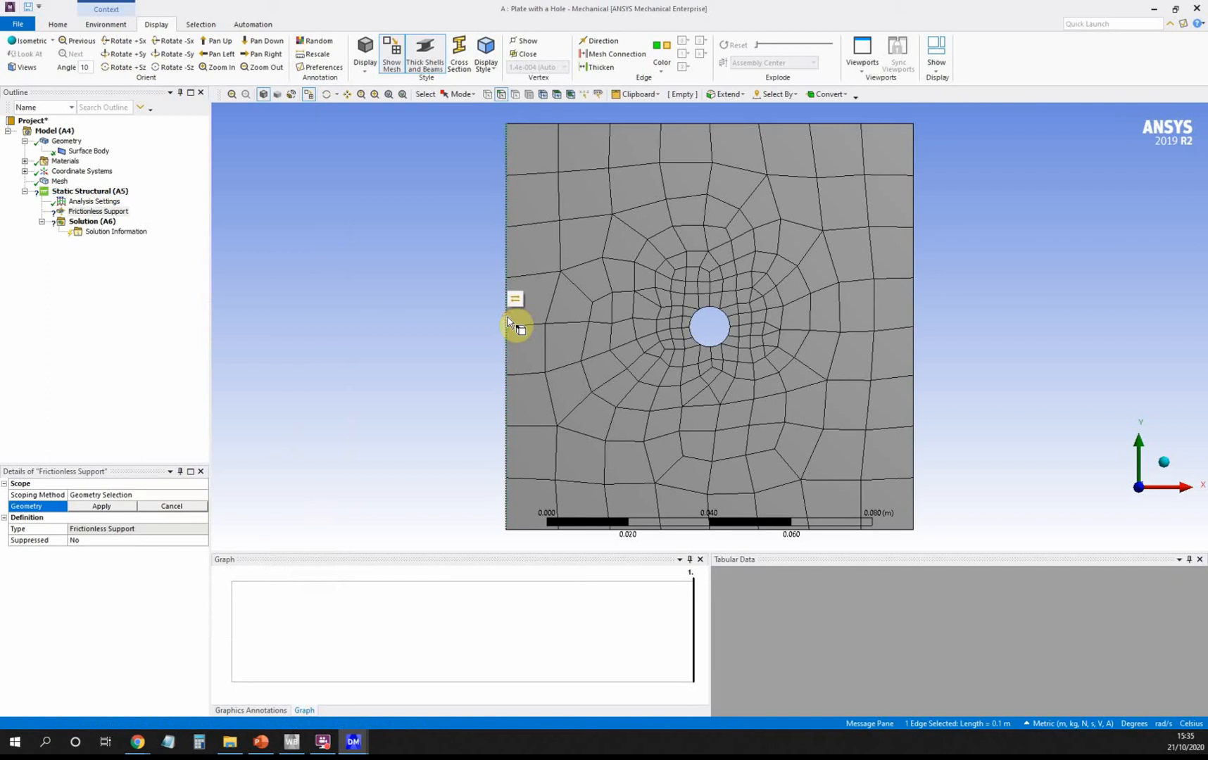
left_click(115, 507)
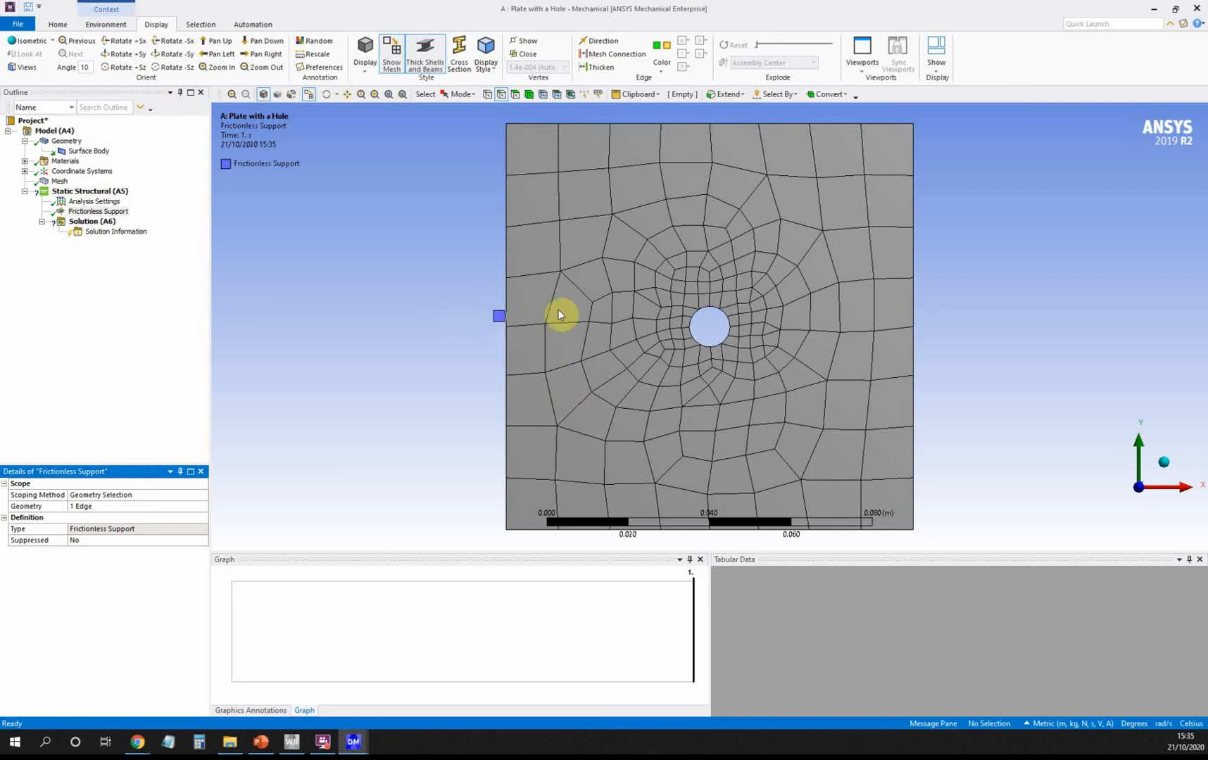
Step: Add a Force load to the static structural analysis and scope it to the plate's right edge
left_click(107, 196)
right_click(109, 196)
mouse_move(128, 204)
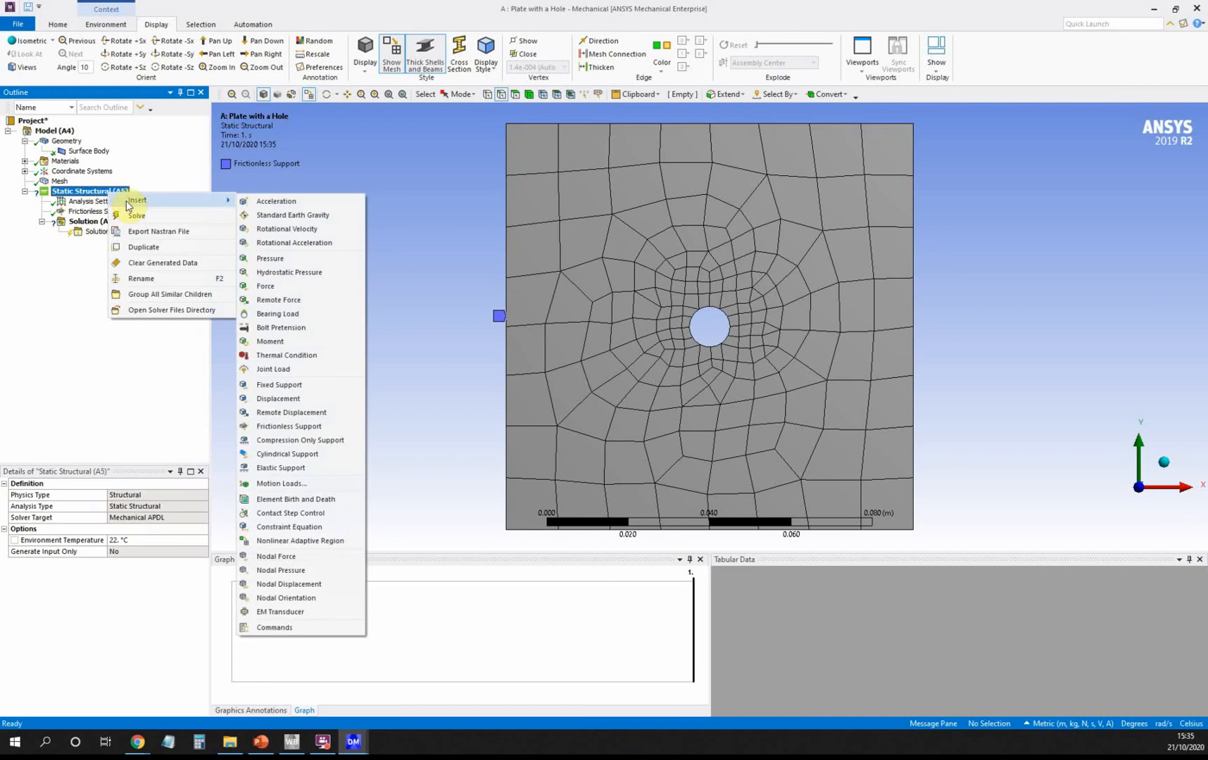
left_click(290, 286)
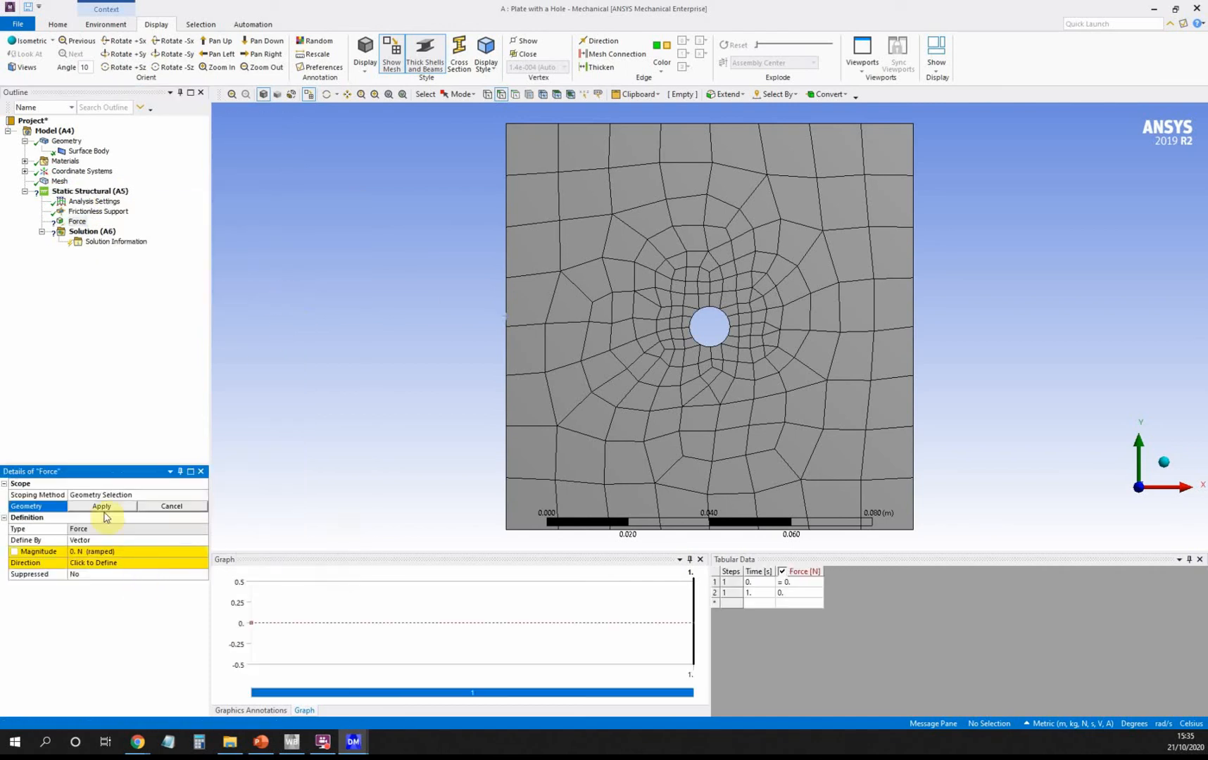
left_click(913, 335)
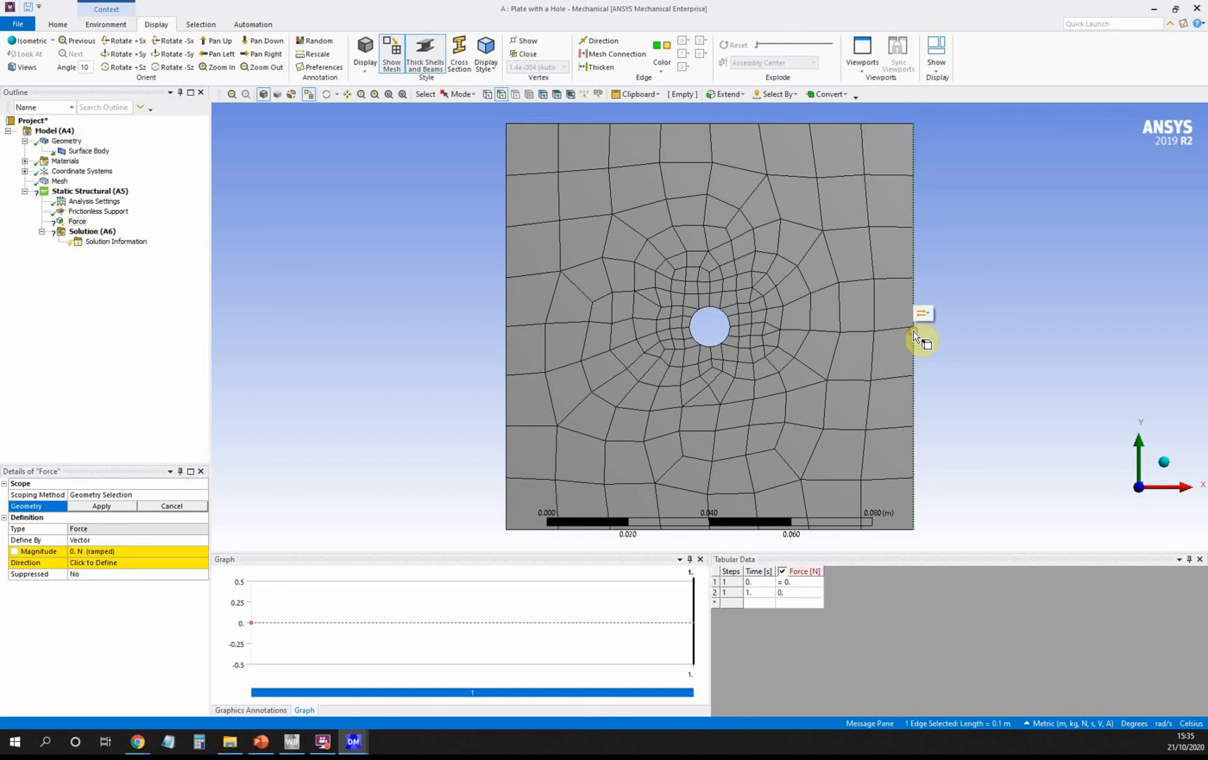
left_click(100, 507)
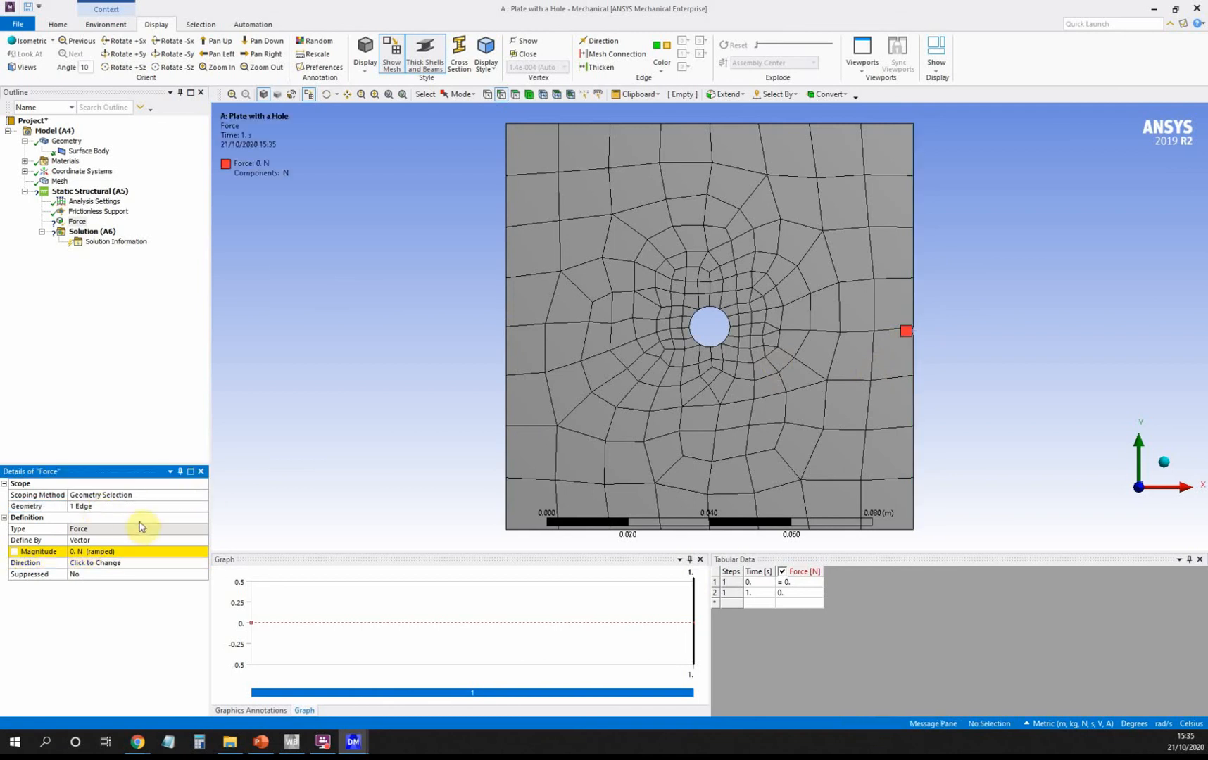
Step: Define the force by components and set its X component to 1000 N
left_click(158, 541)
left_click(202, 540)
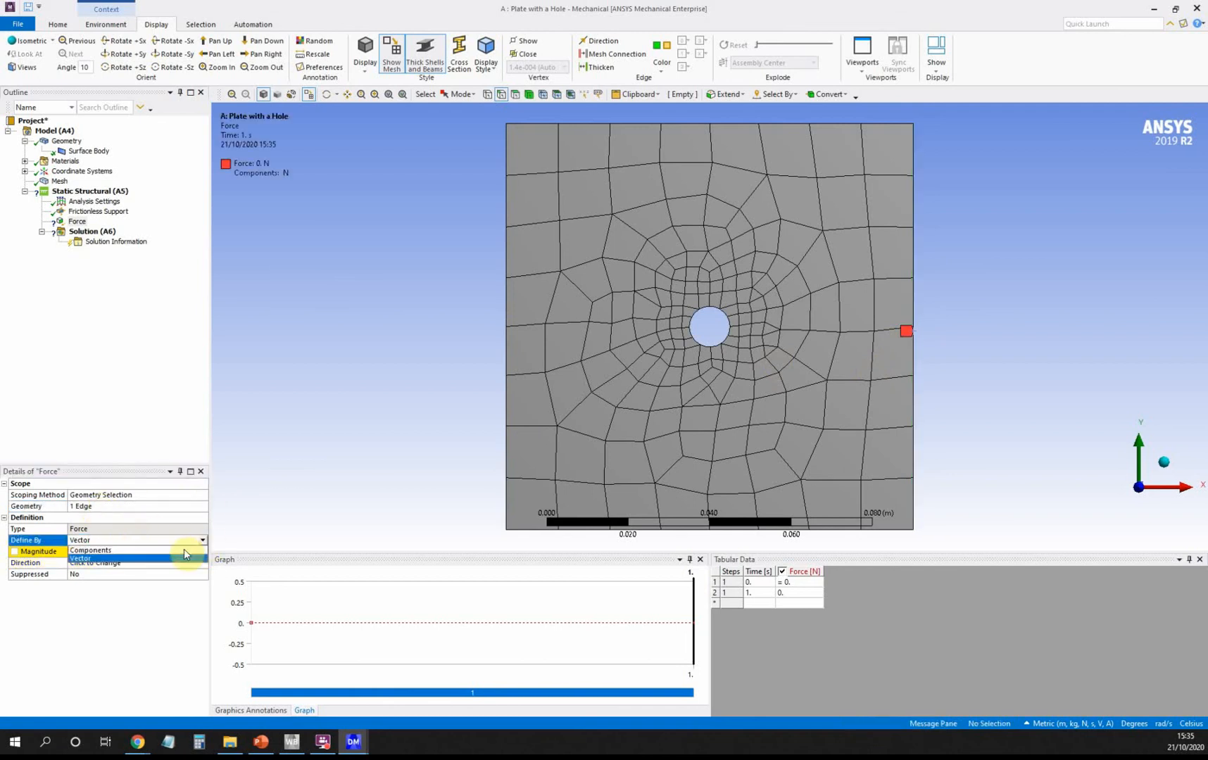
left_click(150, 551)
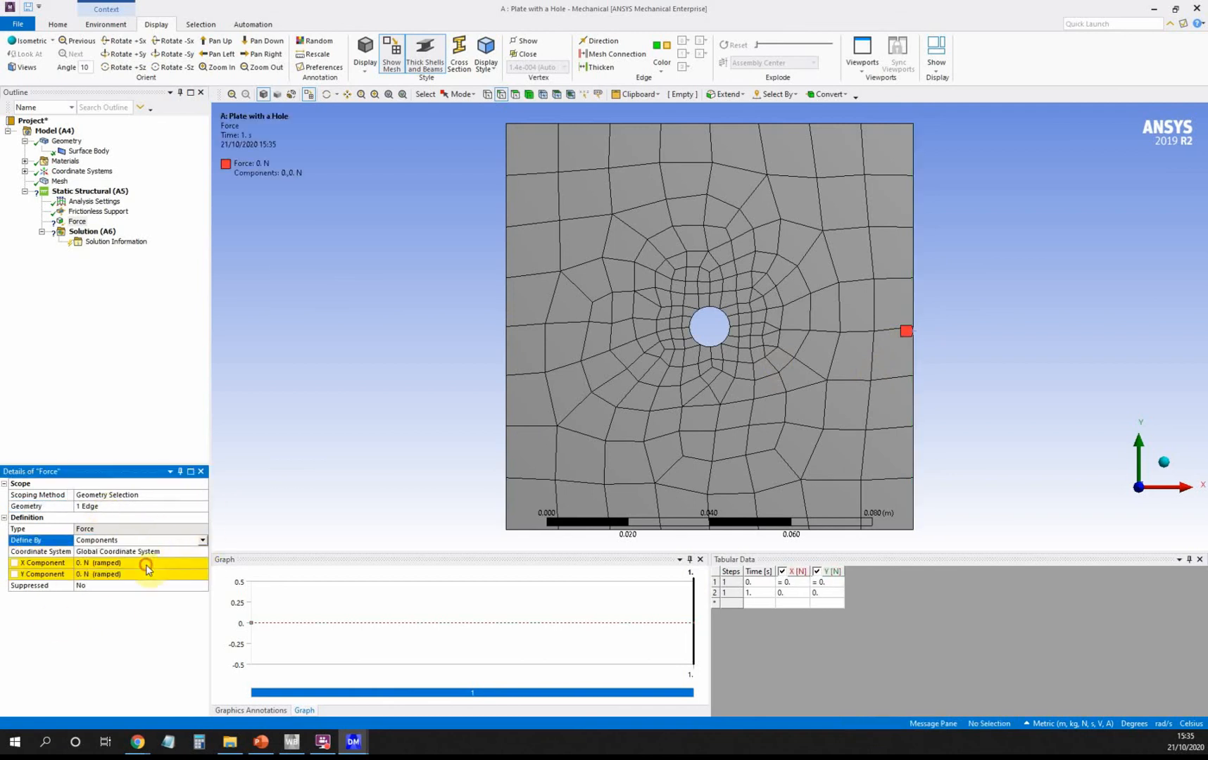
left_click(147, 564)
type("1000")
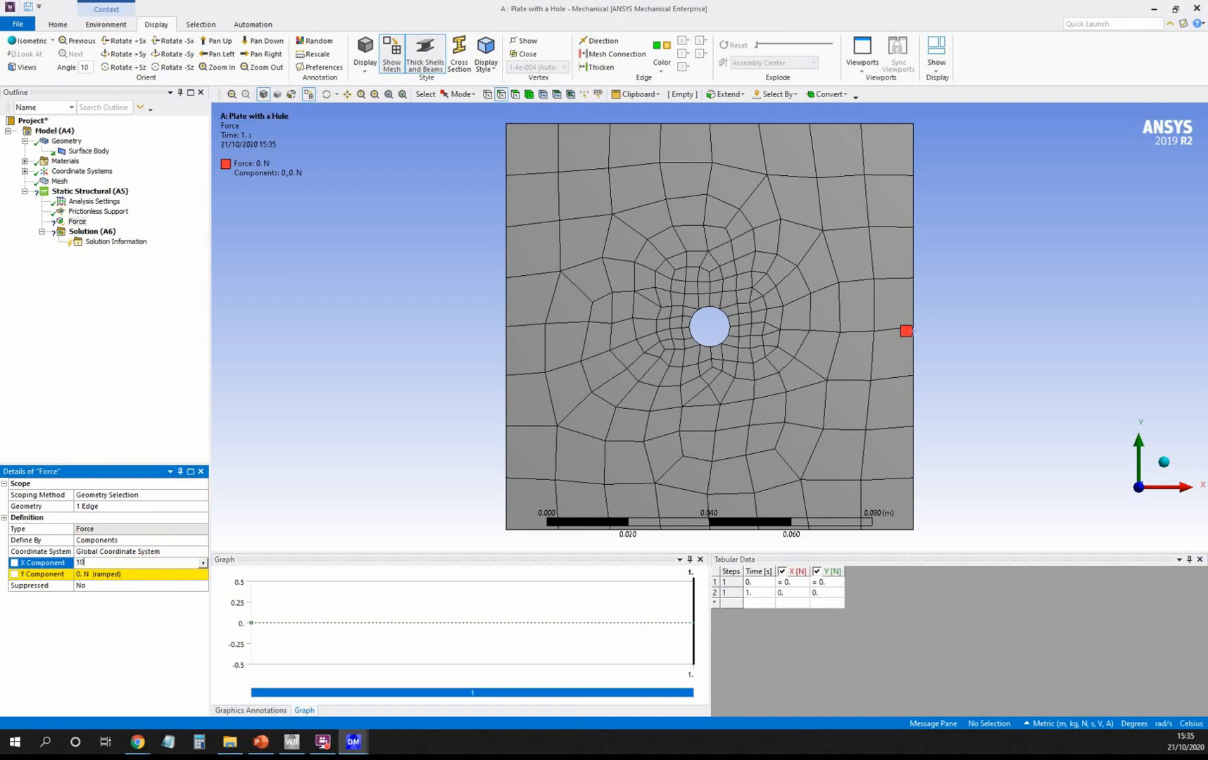
left_click(136, 574)
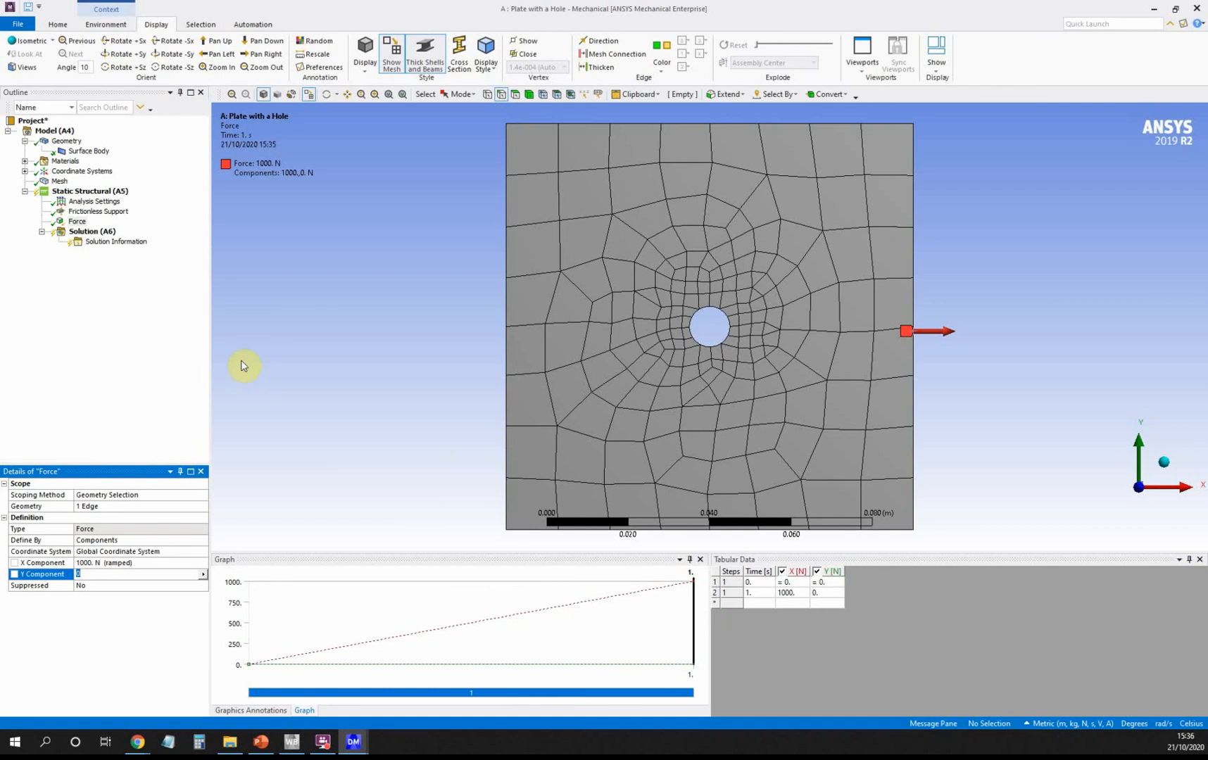
Step: Solve the static structural analysis with the frictionless support and force applied
left_click(106, 191)
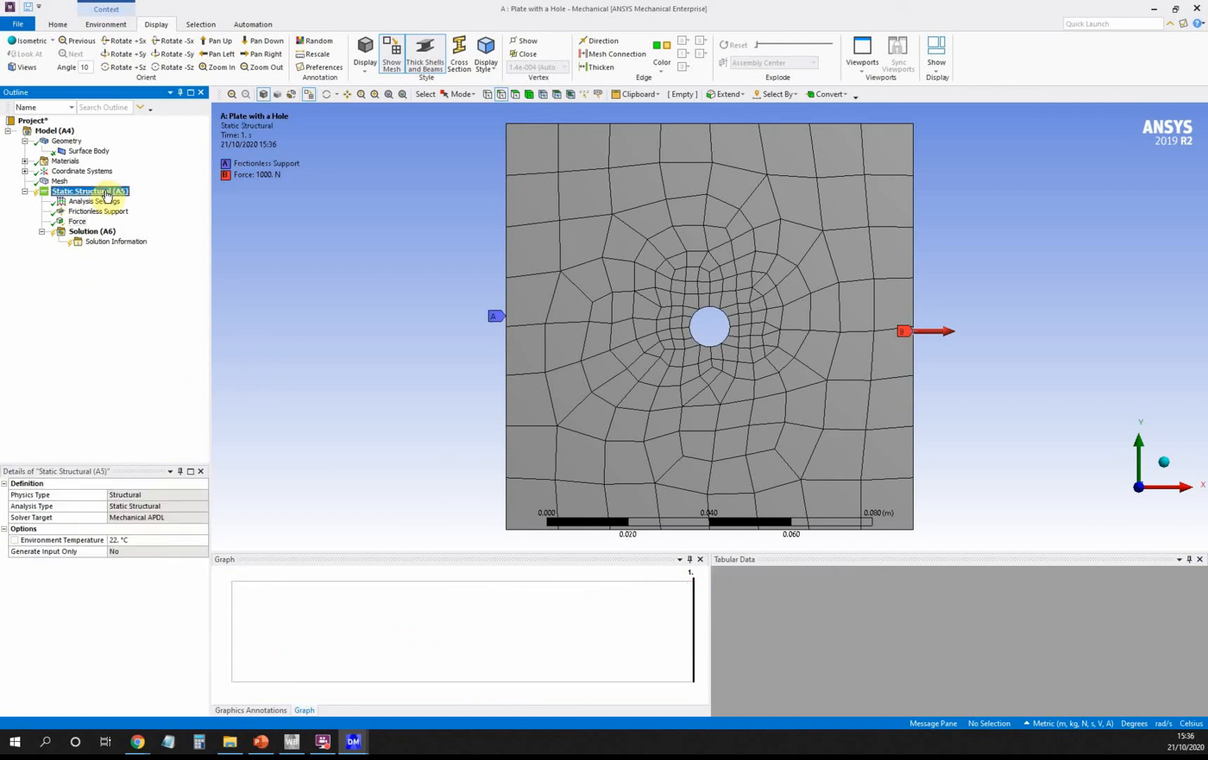
right_click(107, 193)
left_click(207, 214)
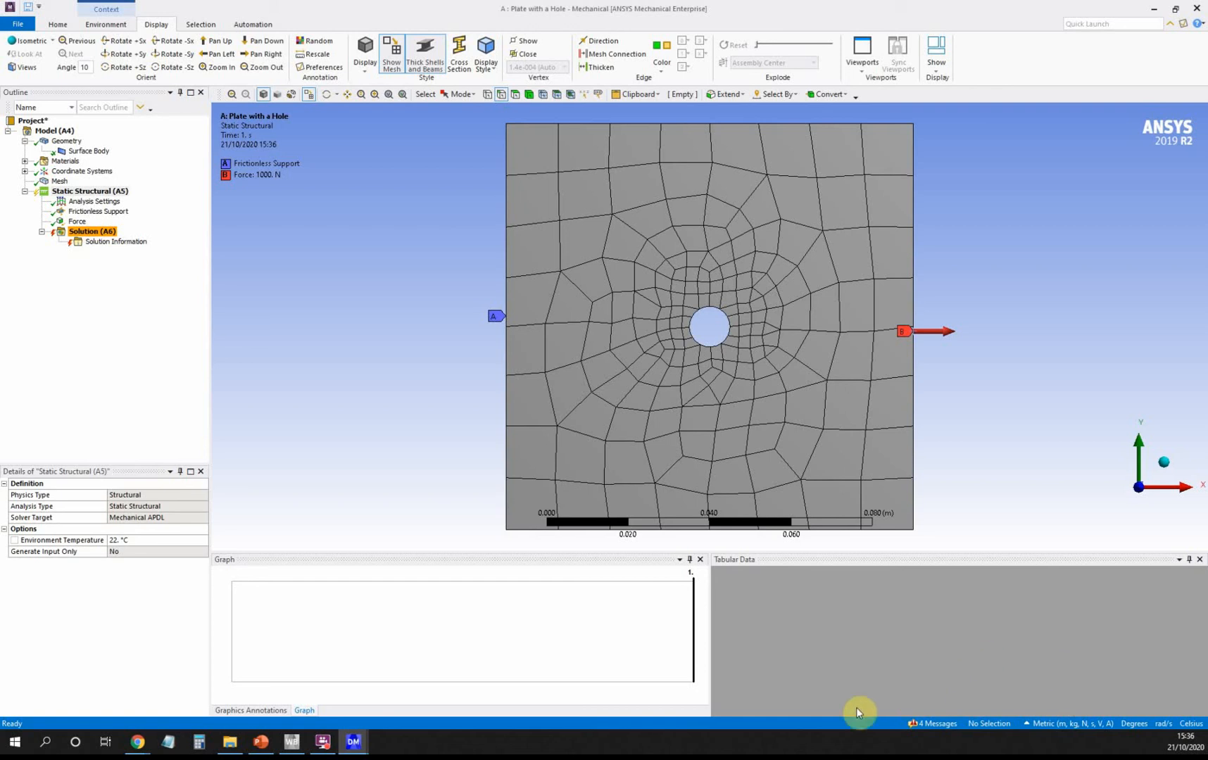
Step: Read the full text of the solver pivot error and the insufficient constraints warning in the solution messages
left_click(928, 724)
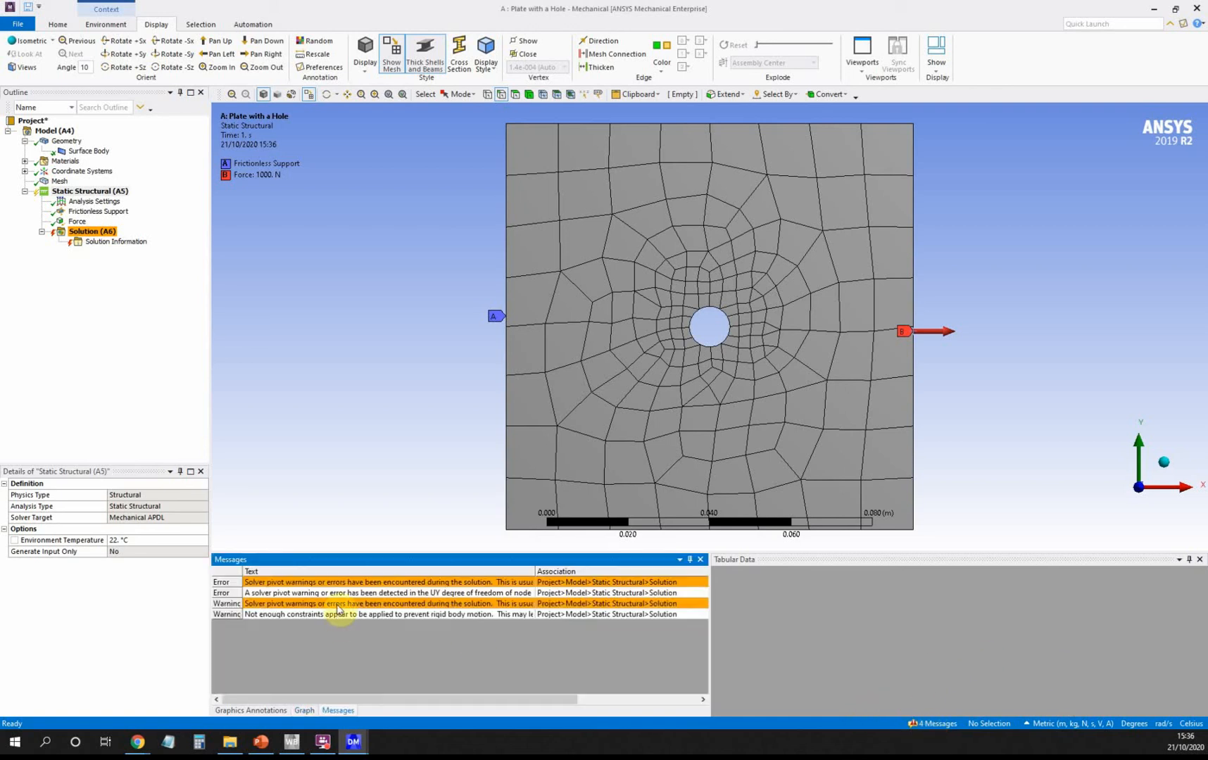
left_click(350, 582)
double_click(350, 583)
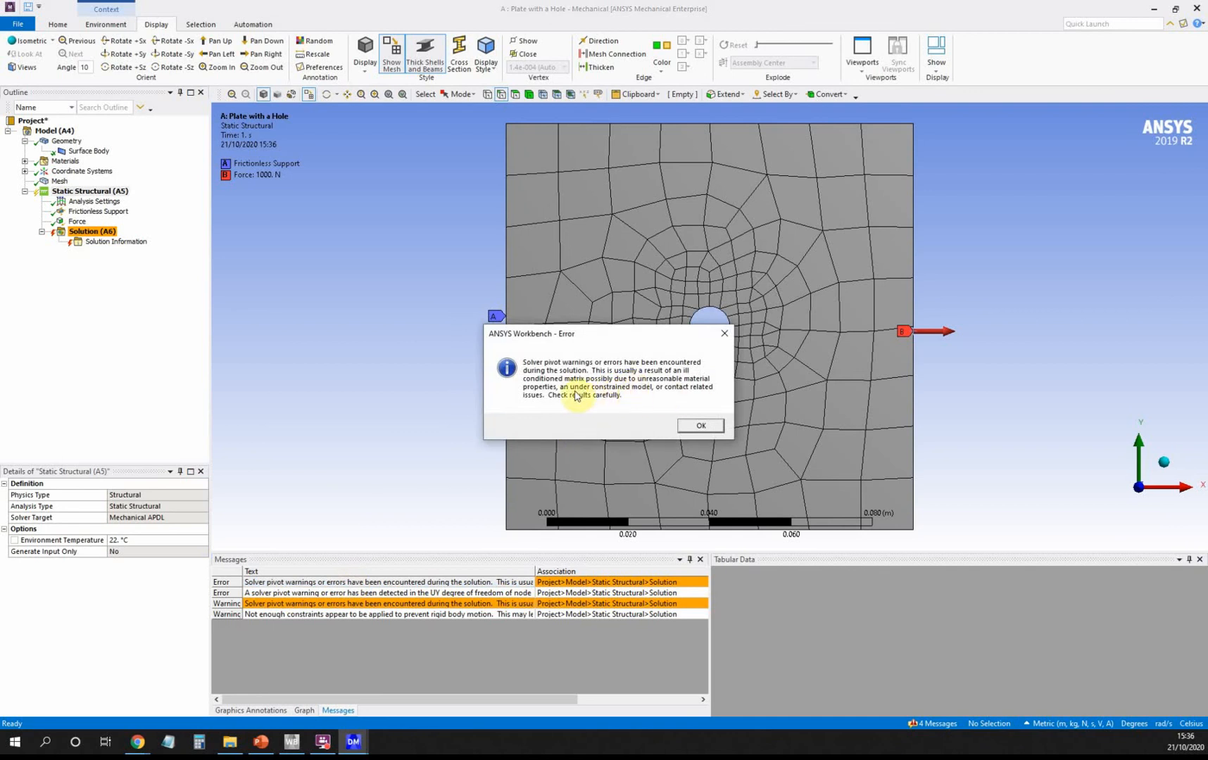
left_click(708, 428)
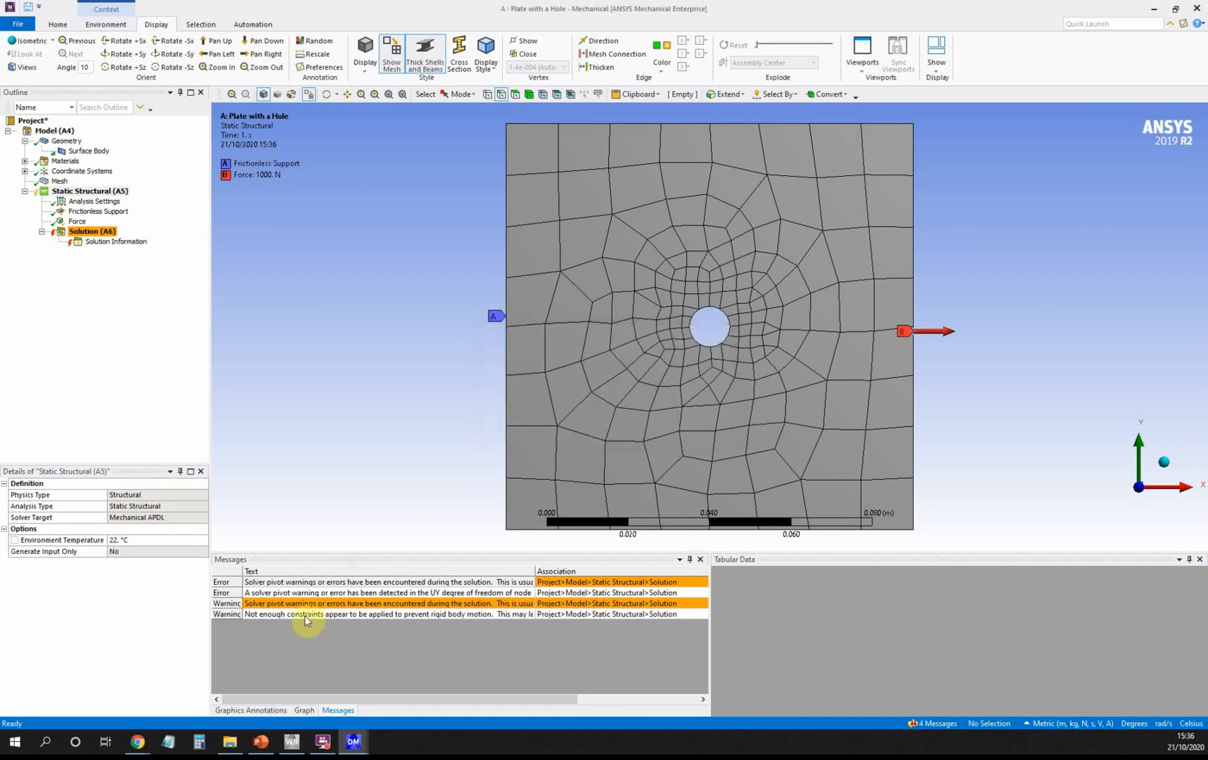
double_click(305, 616)
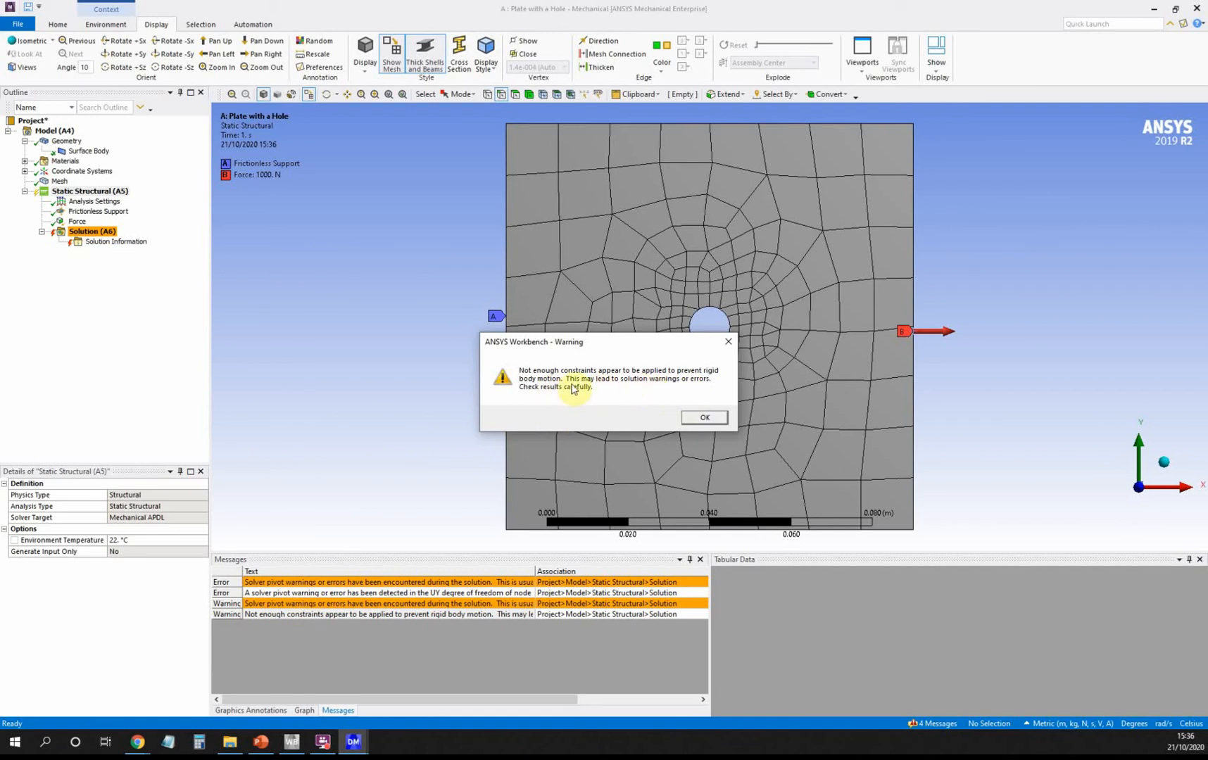
left_click(705, 418)
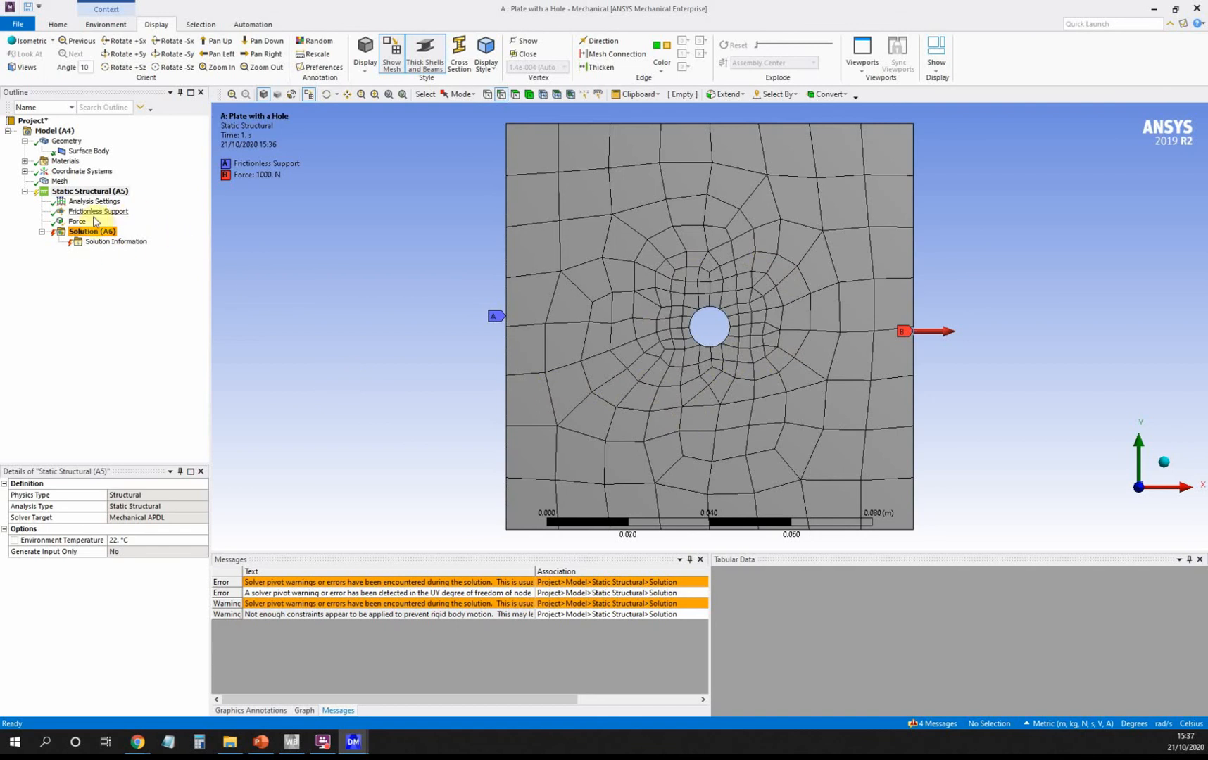
Step: Insert a named selection under the model and scope it to the mesh node at the bottom of the hole's edge
left_click(64, 132)
right_click(63, 134)
mouse_move(92, 140)
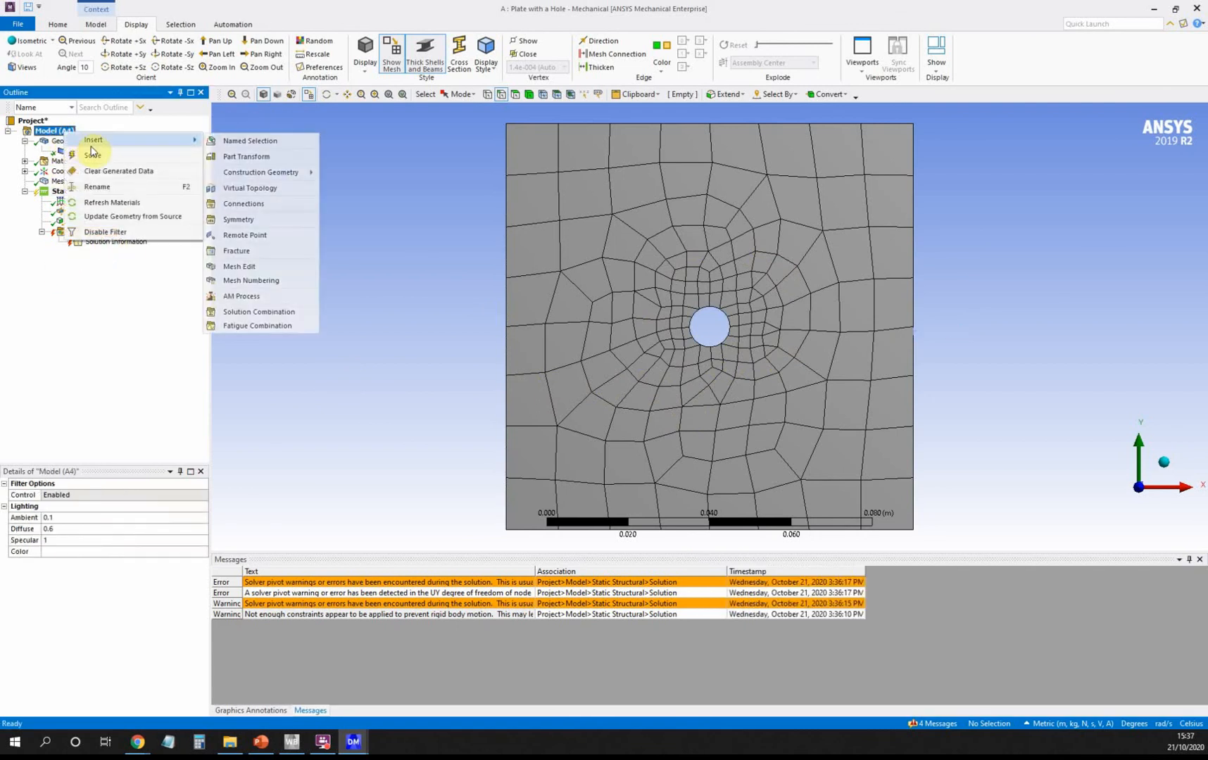
left_click(226, 141)
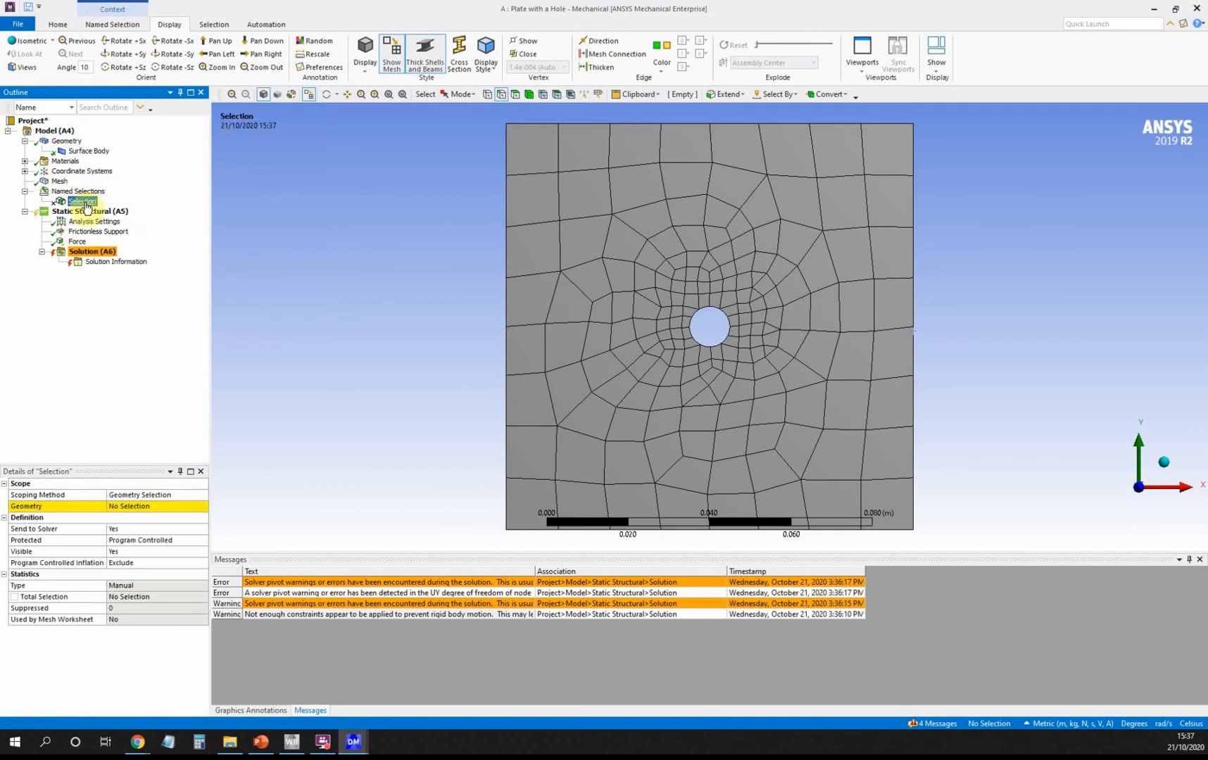
left_click(543, 97)
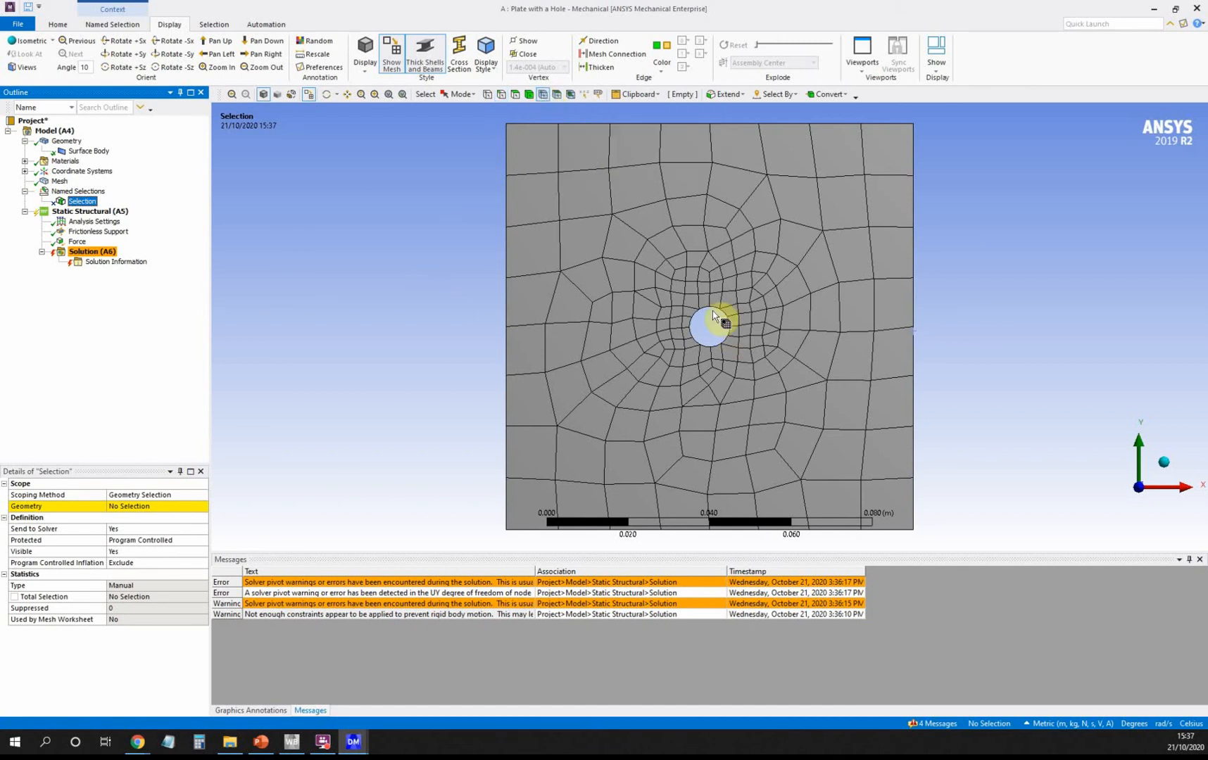
left_click(711, 353)
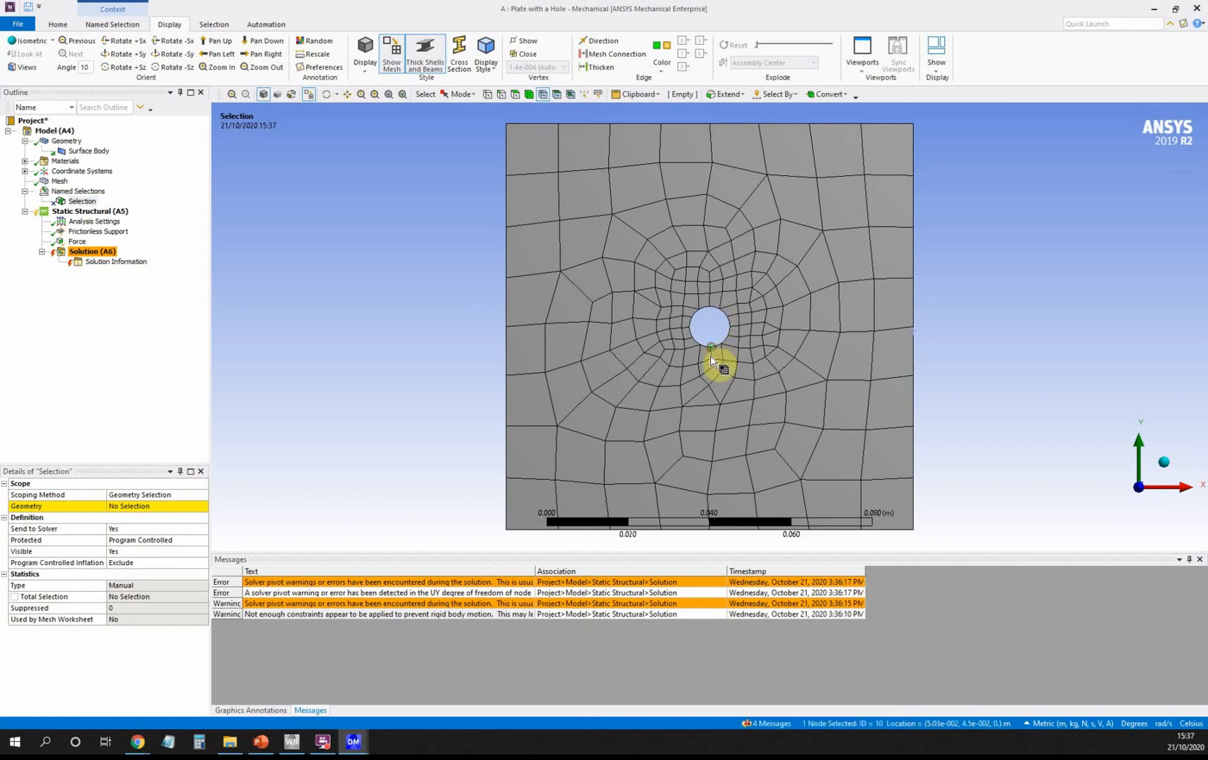
left_click(129, 505)
left_click(128, 506)
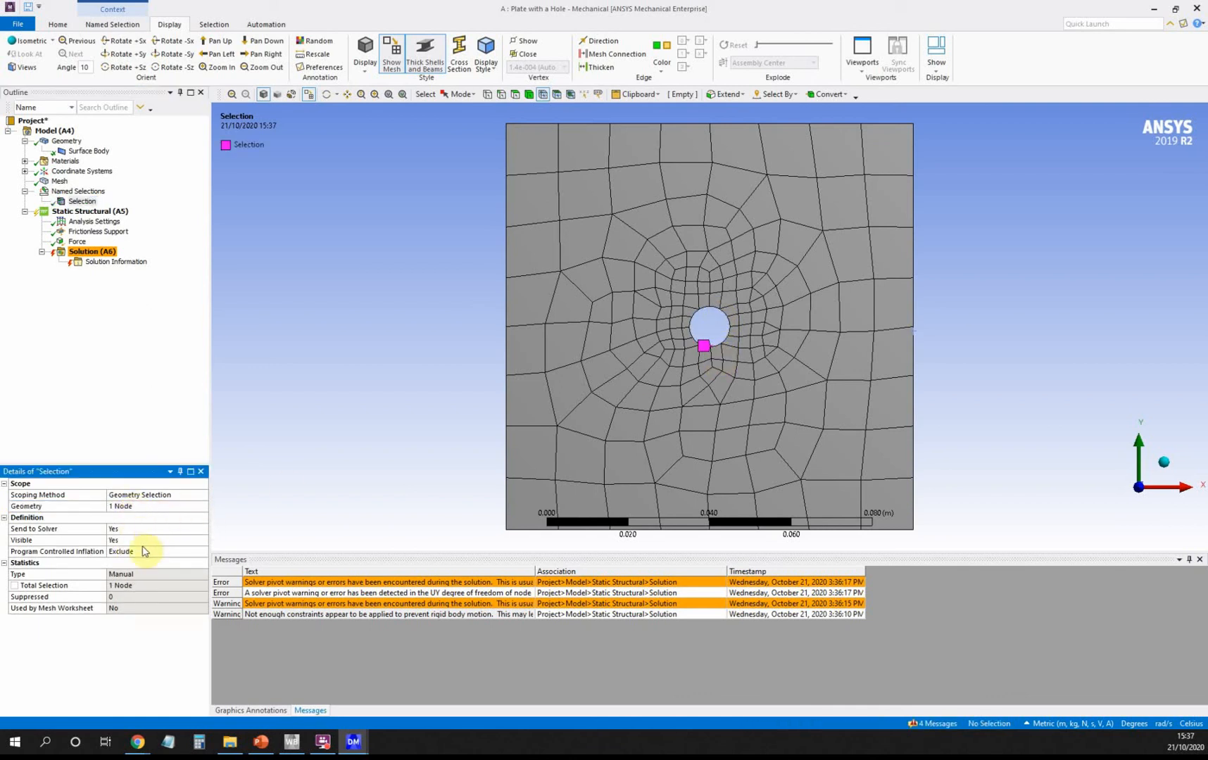
Step: Rename the new named selection as My special node
right_click(83, 206)
mouse_move(89, 209)
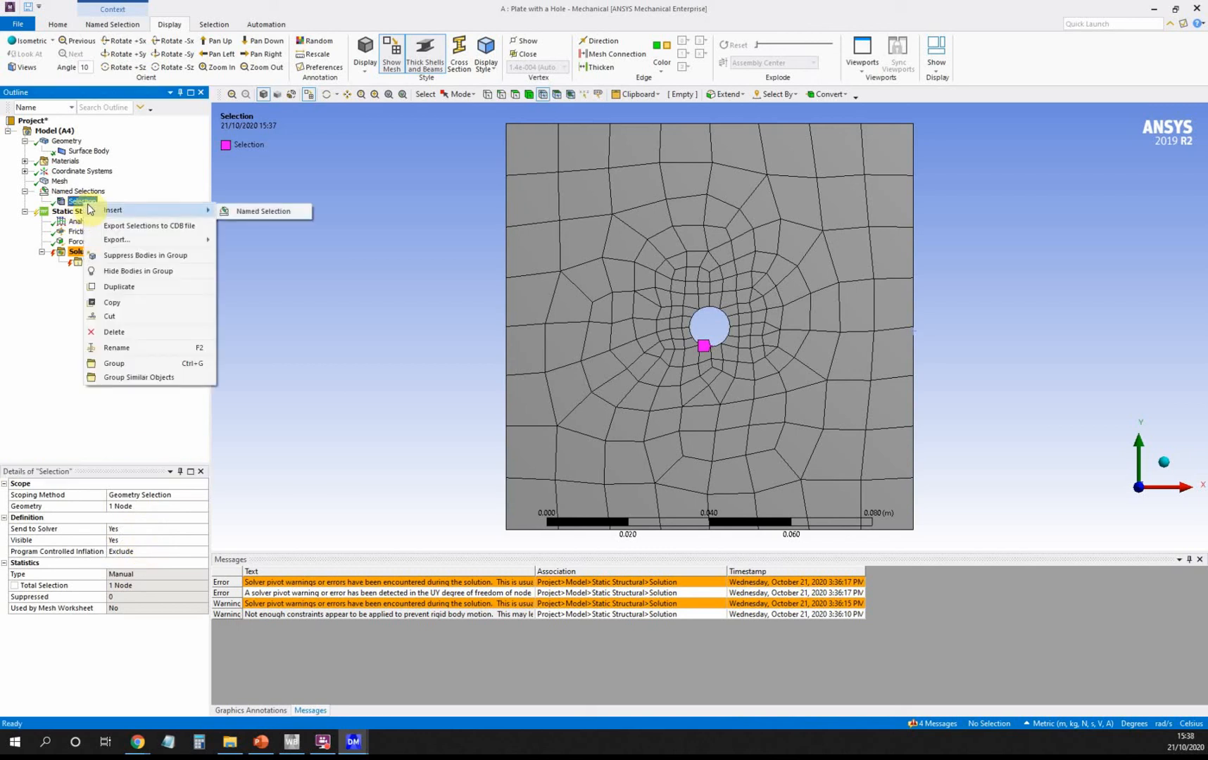
left_click(116, 348)
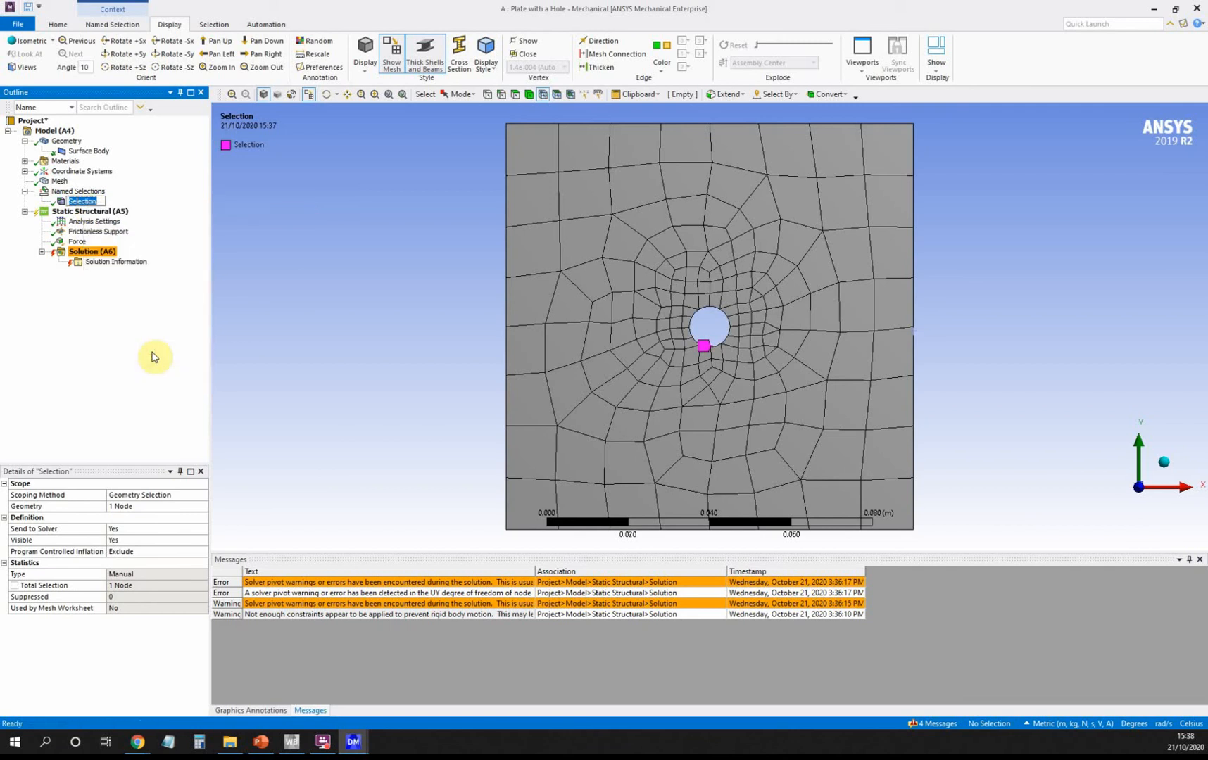
type("My special node")
key("Return")
Step: Insert a nodal displacement under the static structural analysis and scope it to the My special node named selection
left_click(95, 212)
right_click(97, 213)
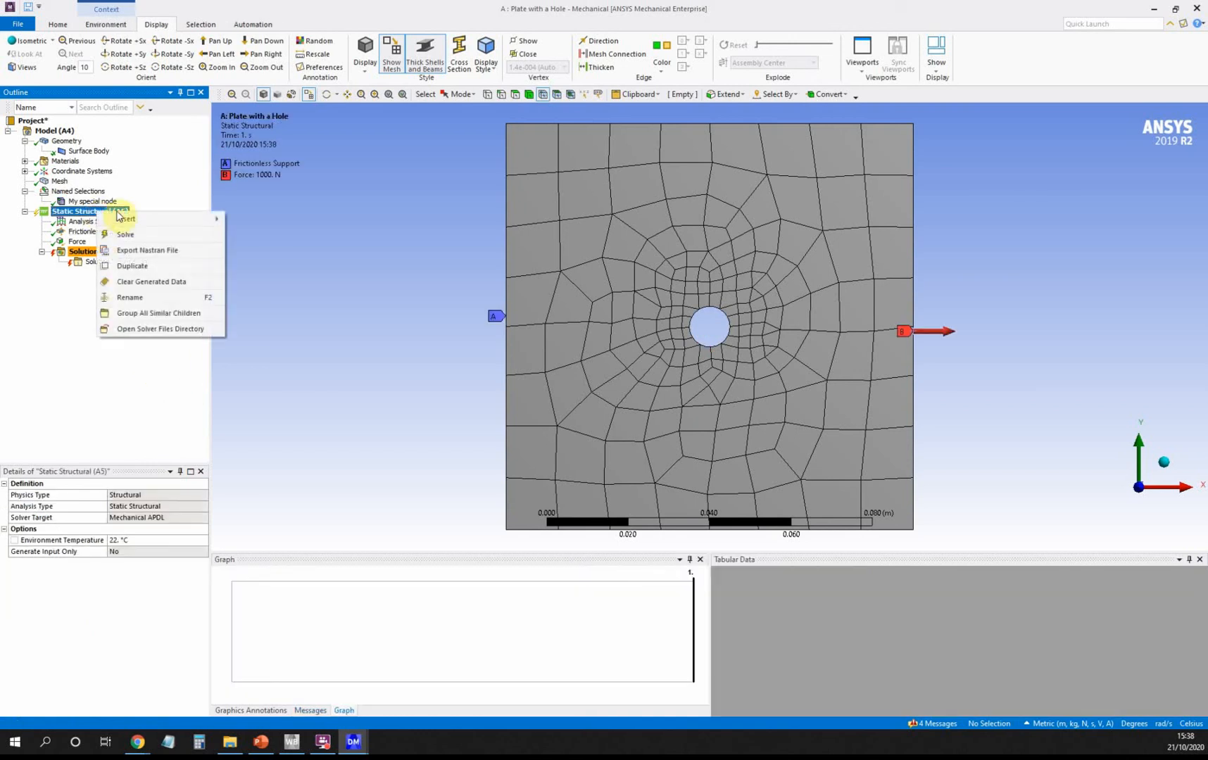
mouse_move(124, 219)
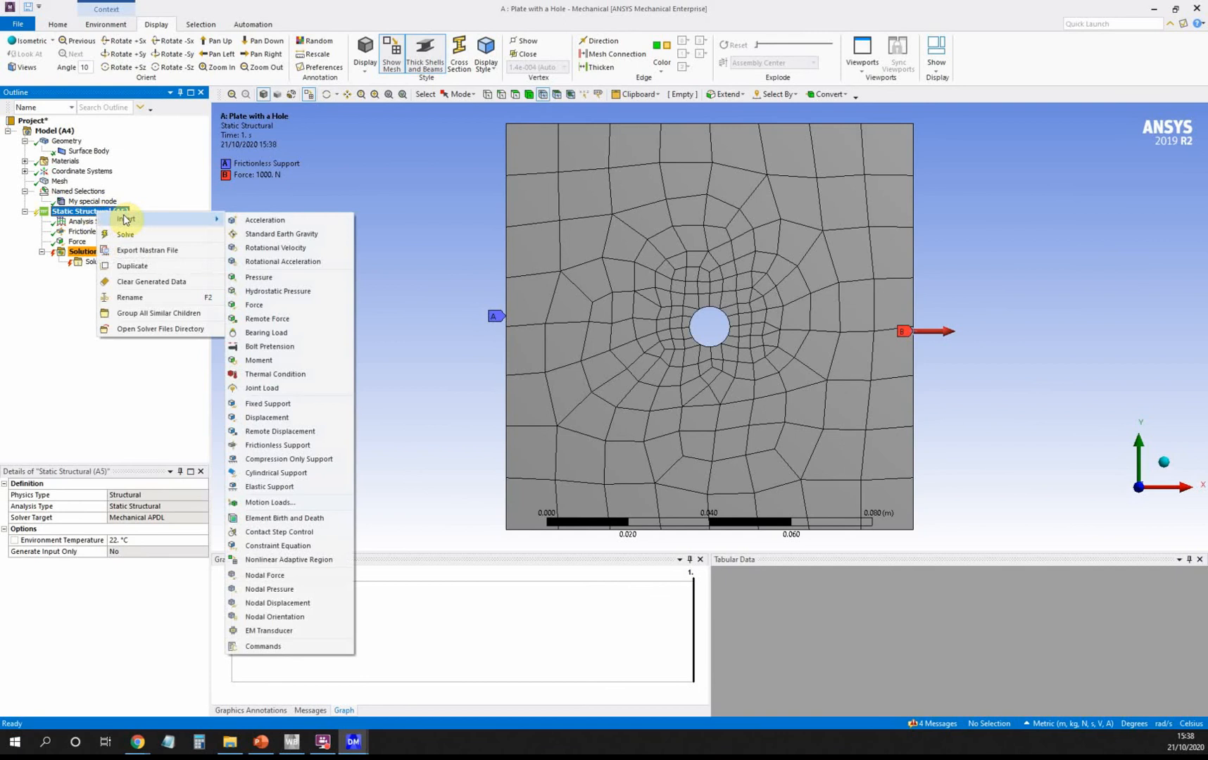
left_click(310, 605)
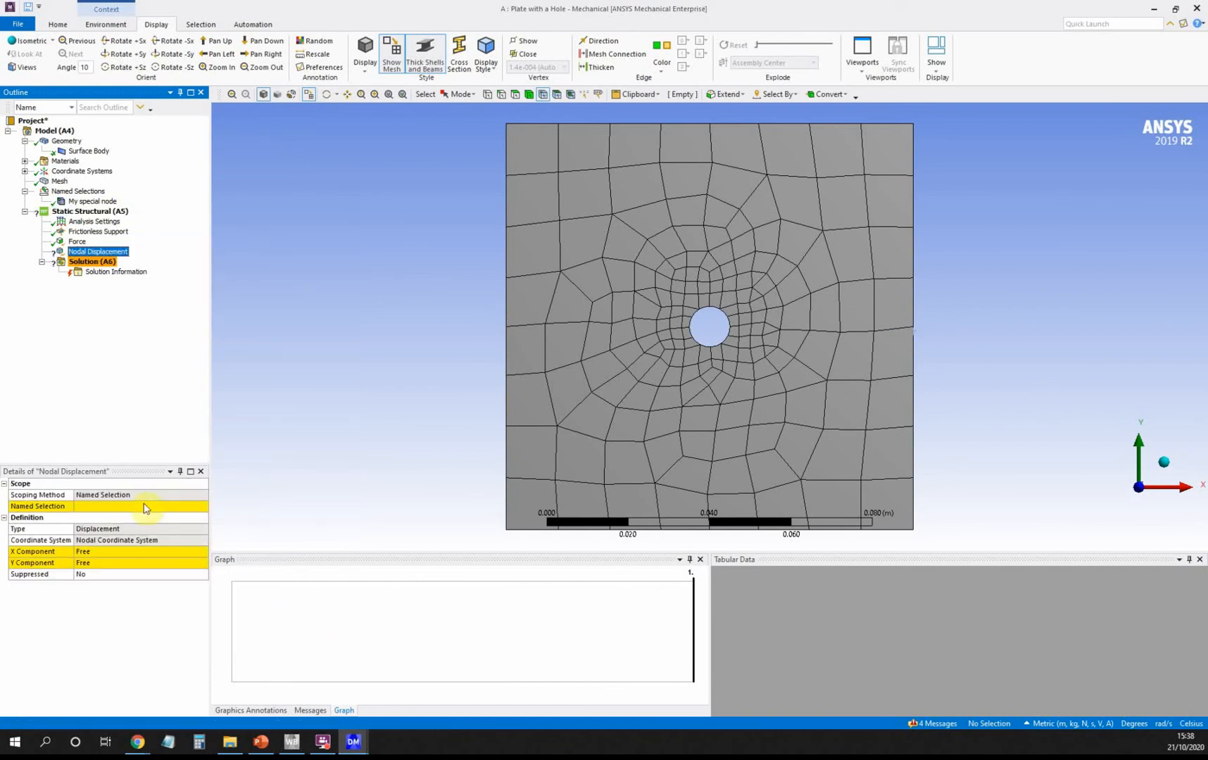
left_click(115, 507)
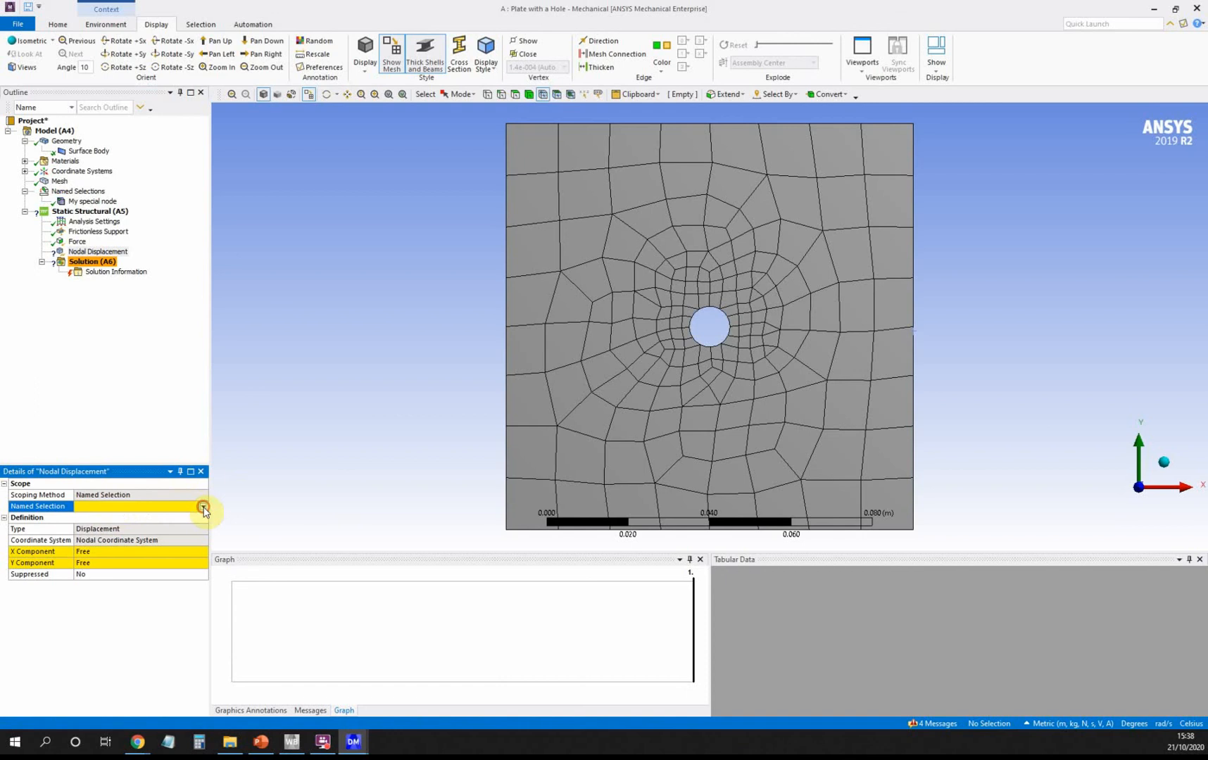
left_click(202, 506)
left_click(195, 518)
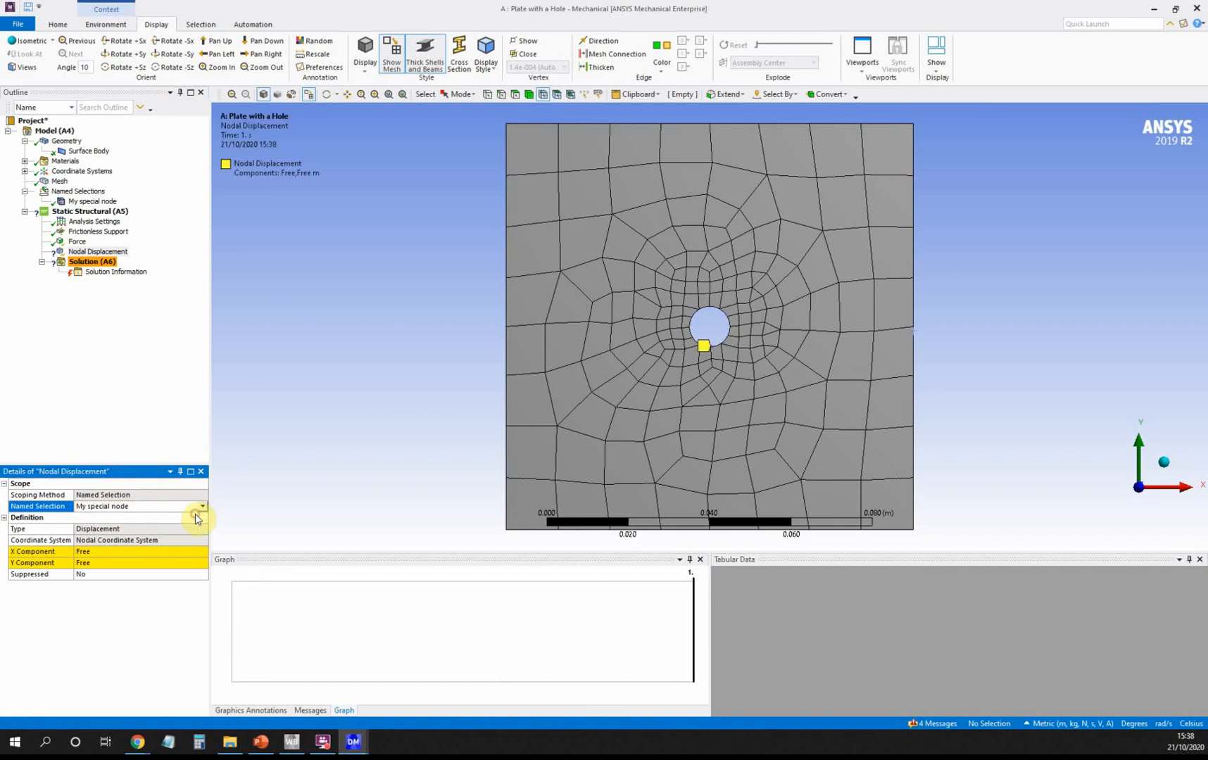
Step: Set the nodal displacement's Y component to 0 and leave its X component free
left_click(111, 564)
type("0")
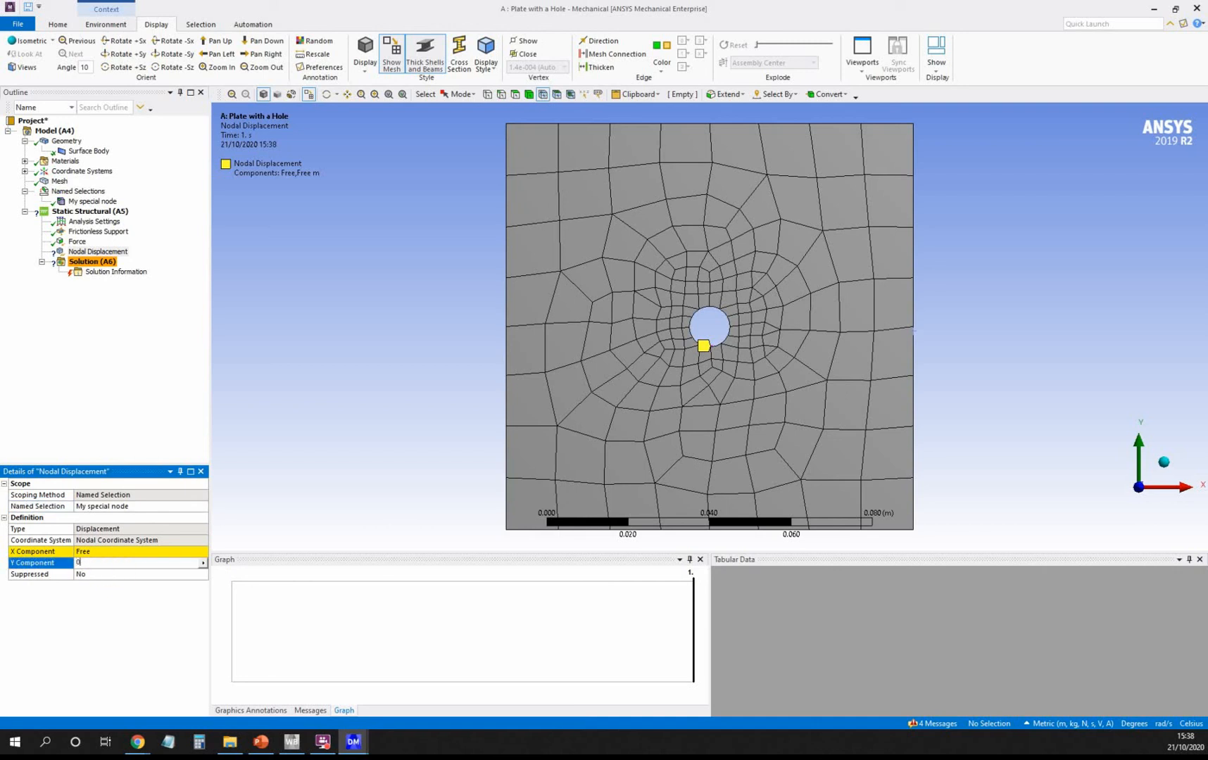
left_click(118, 554)
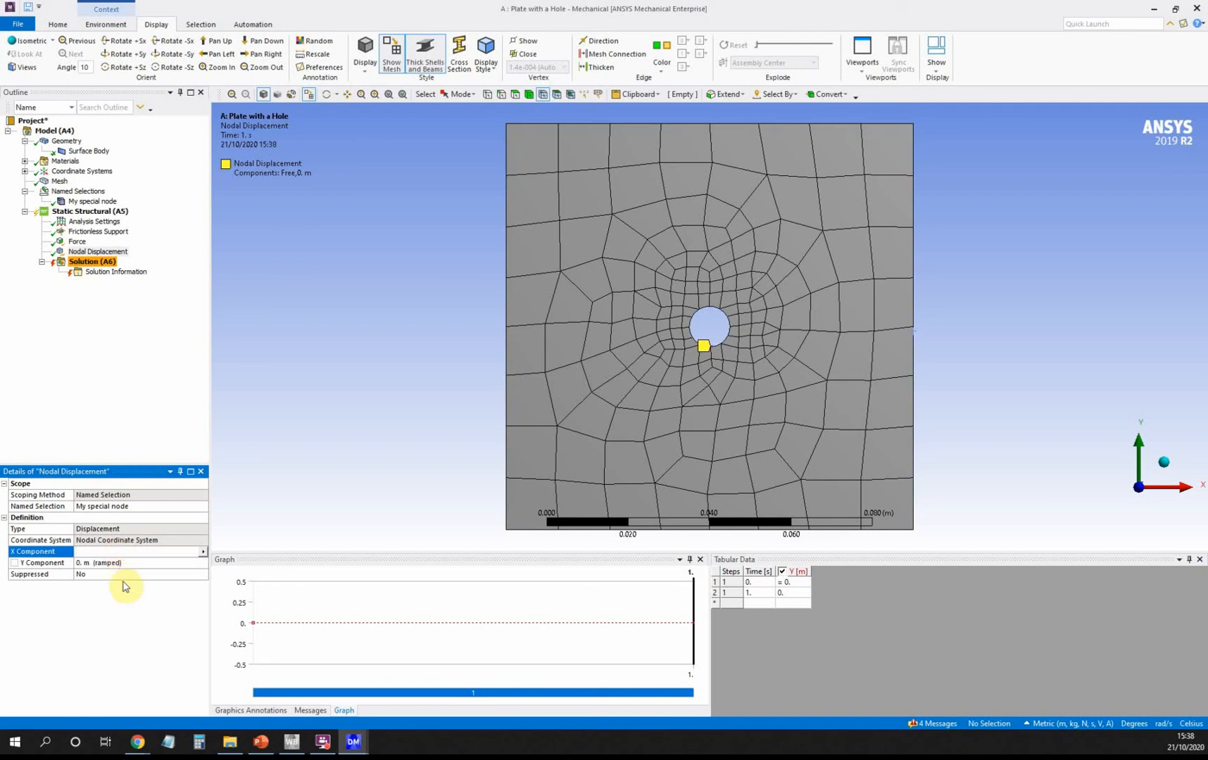
left_click(345, 359)
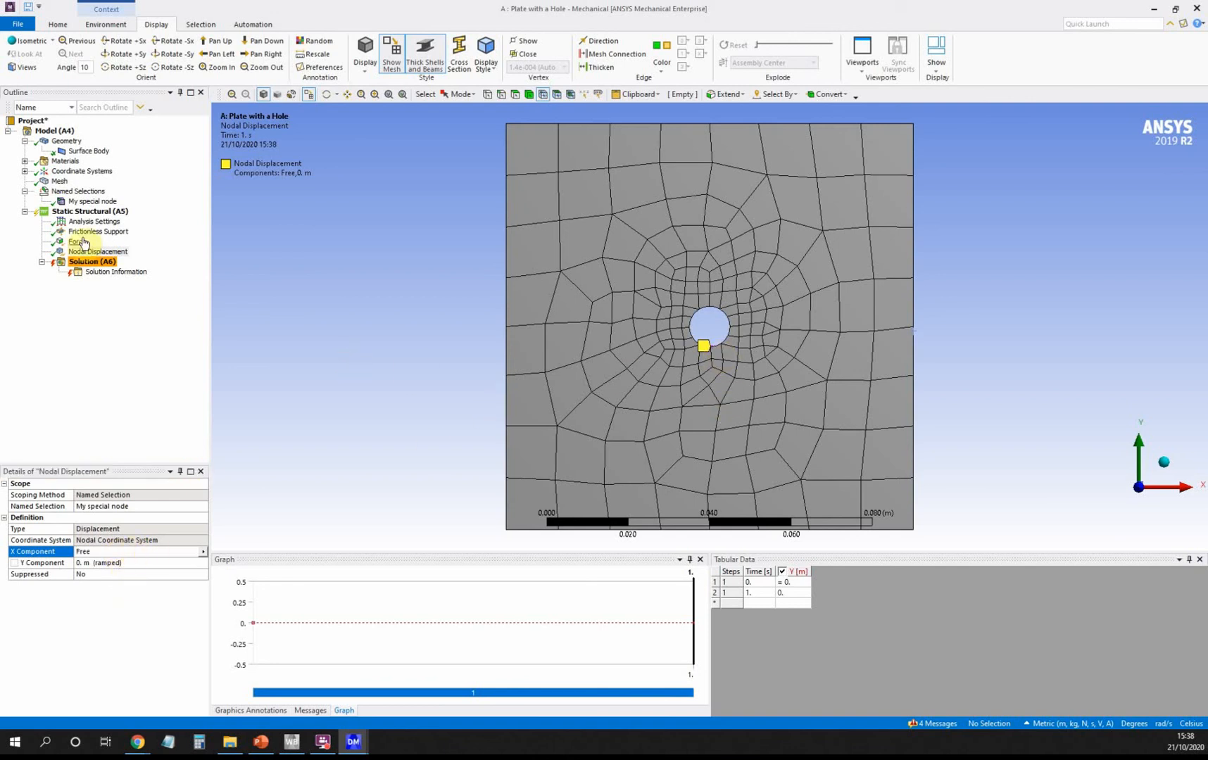
Step: Save the project and solve the static structural analysis with the nodal displacement included
left_click(88, 213)
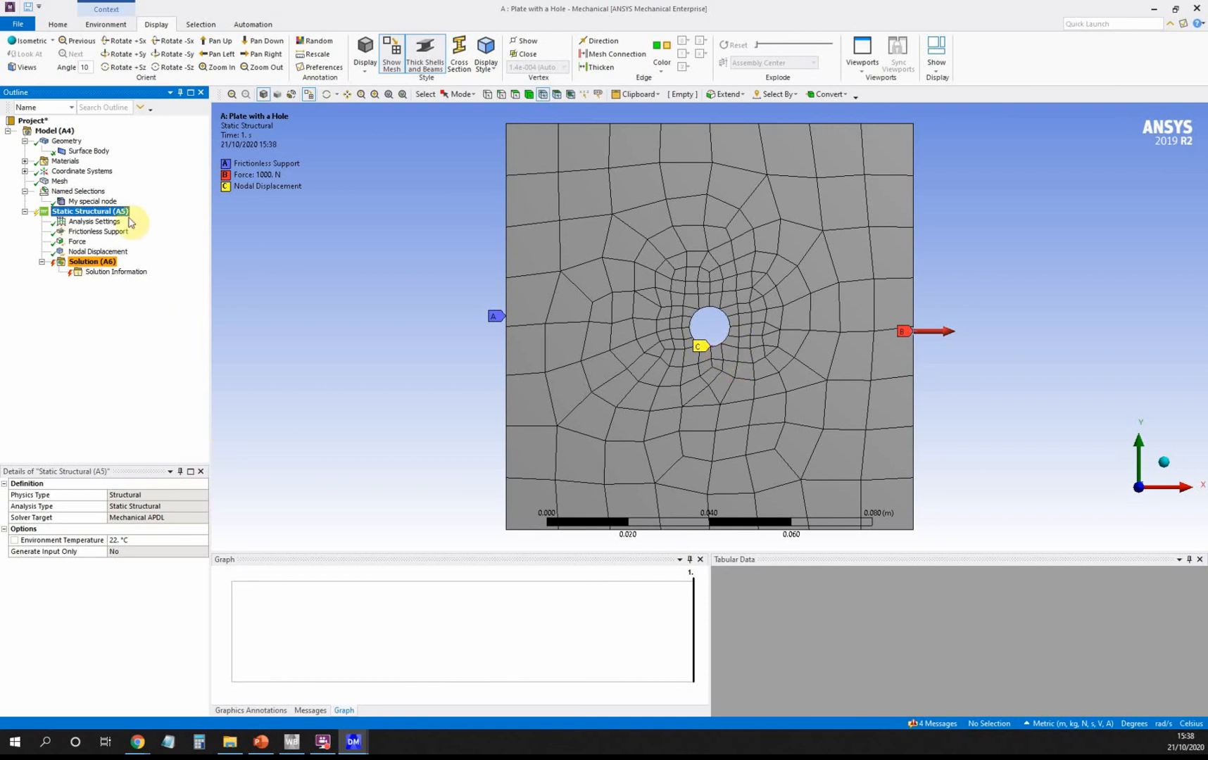
left_click(28, 6)
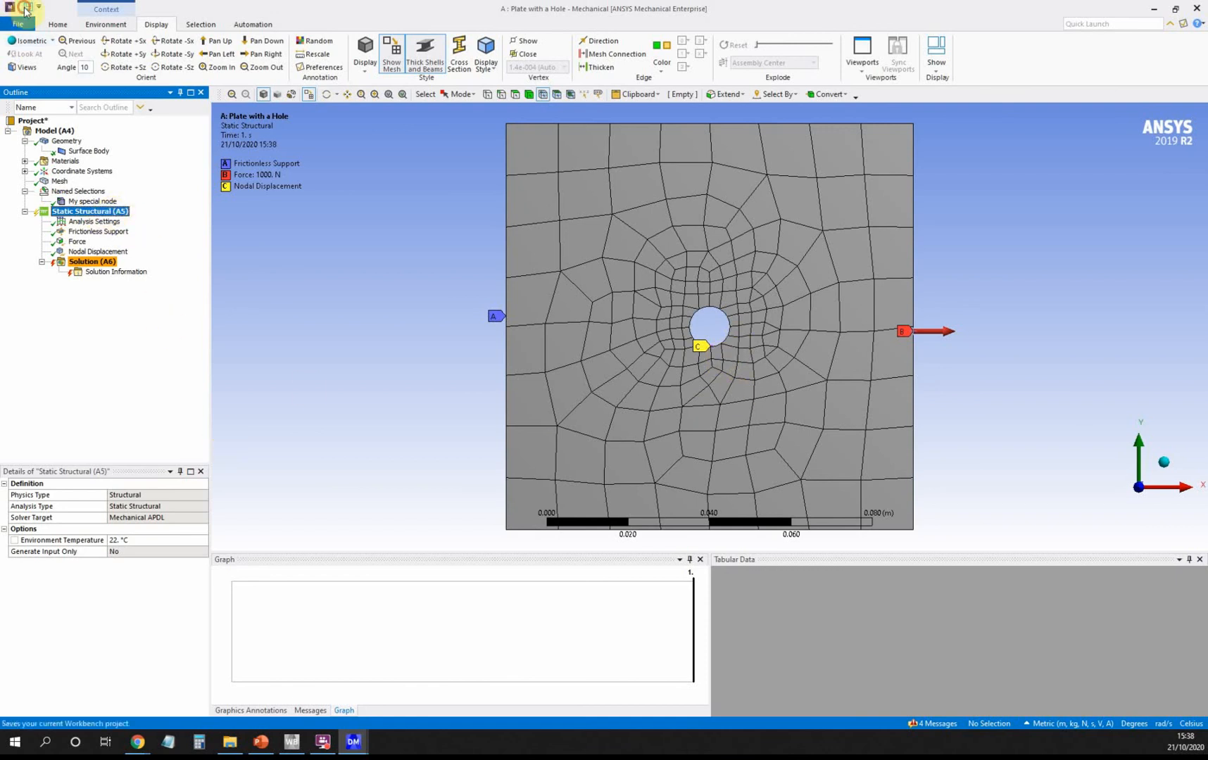
right_click(89, 215)
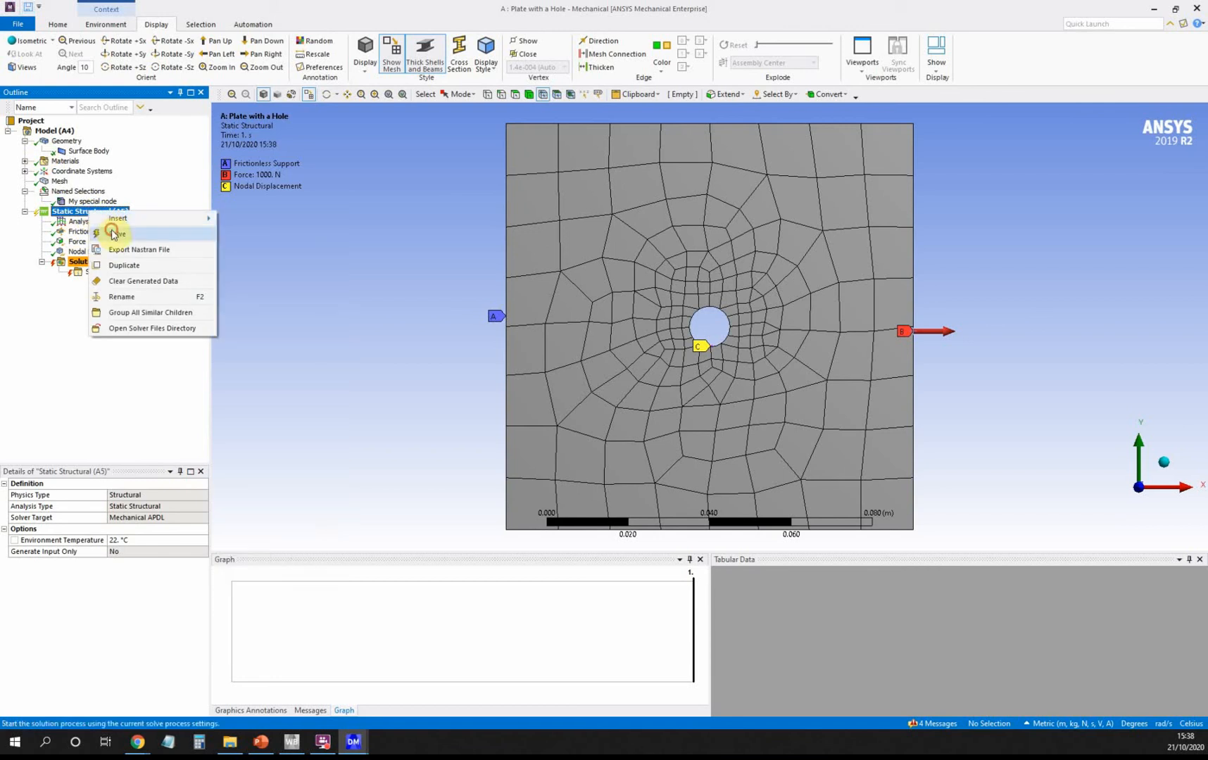
left_click(113, 234)
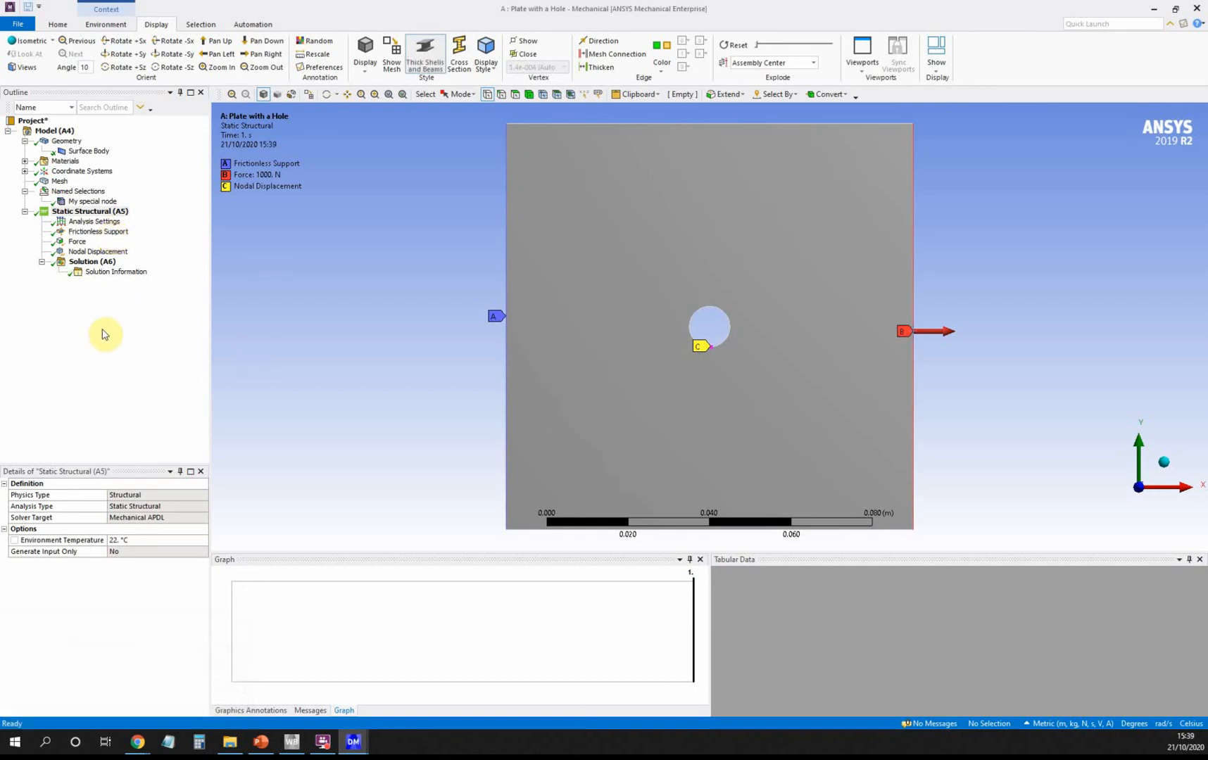
Step: Insert total deformation and directional deformation results under the solution
left_click(110, 262)
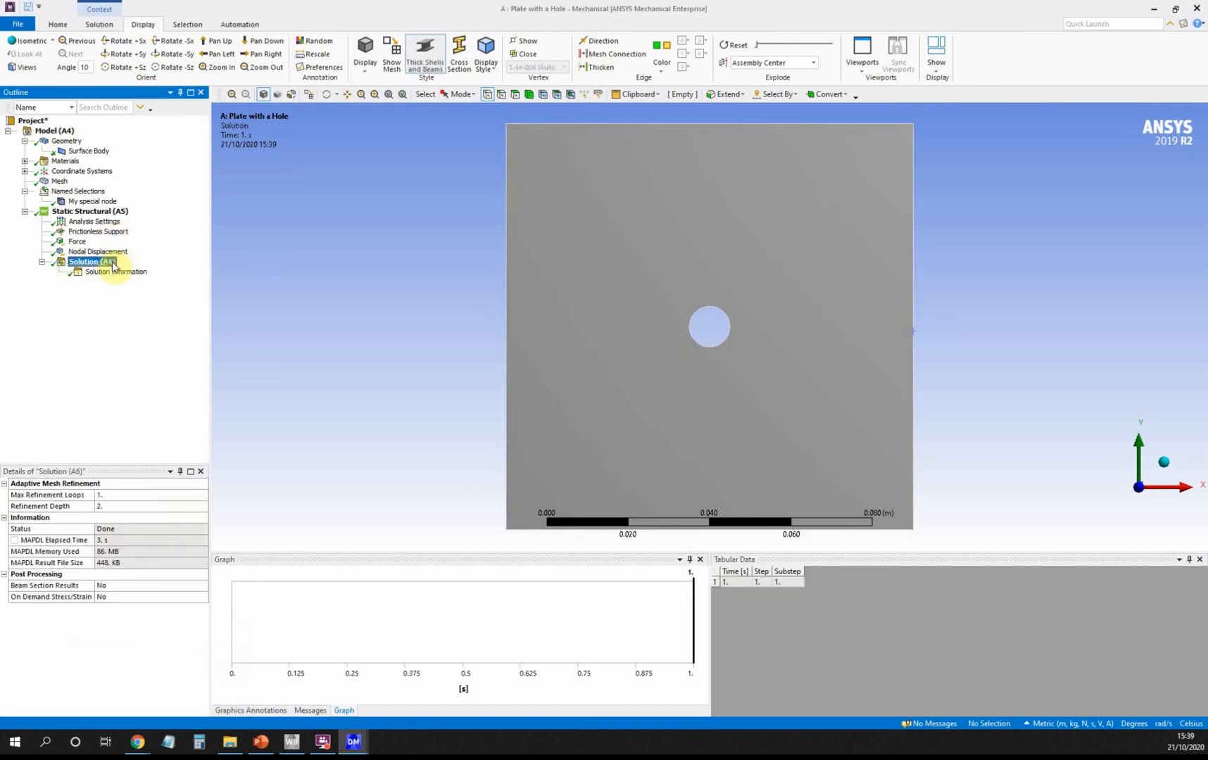
right_click(124, 270)
mouse_move(138, 273)
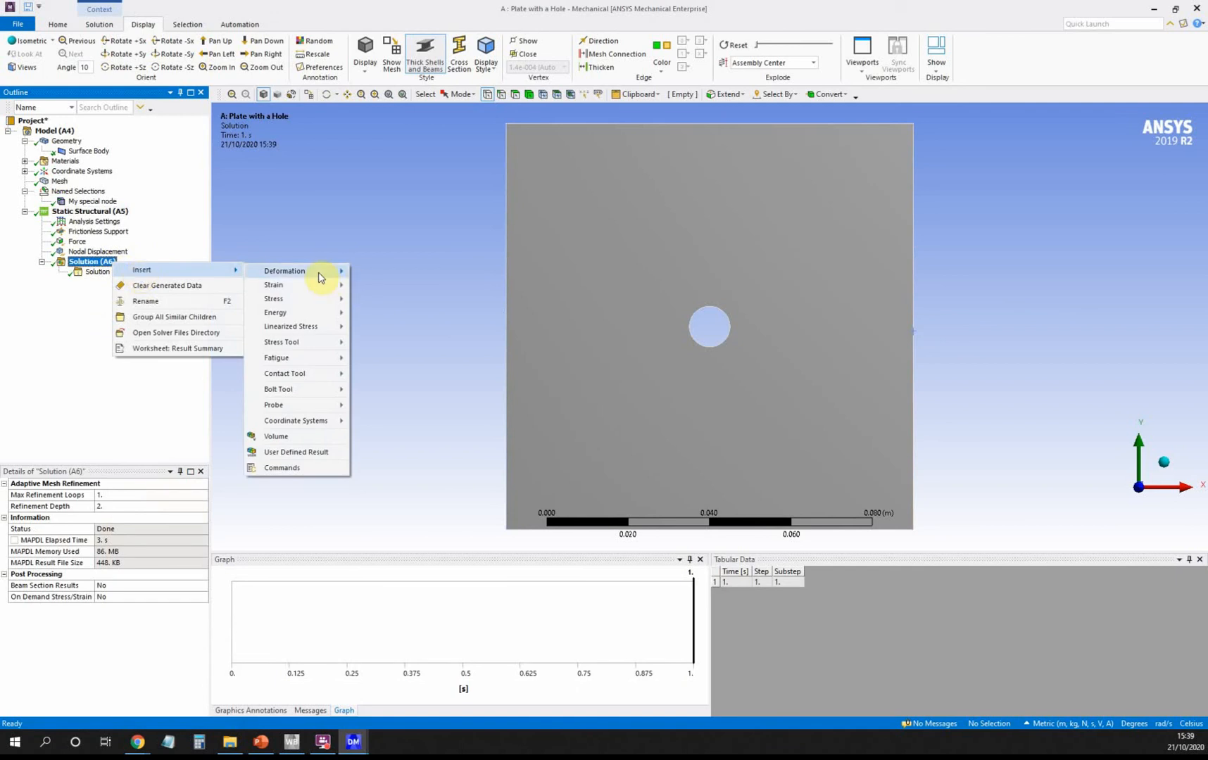
mouse_move(318, 275)
left_click(419, 272)
left_click(106, 262)
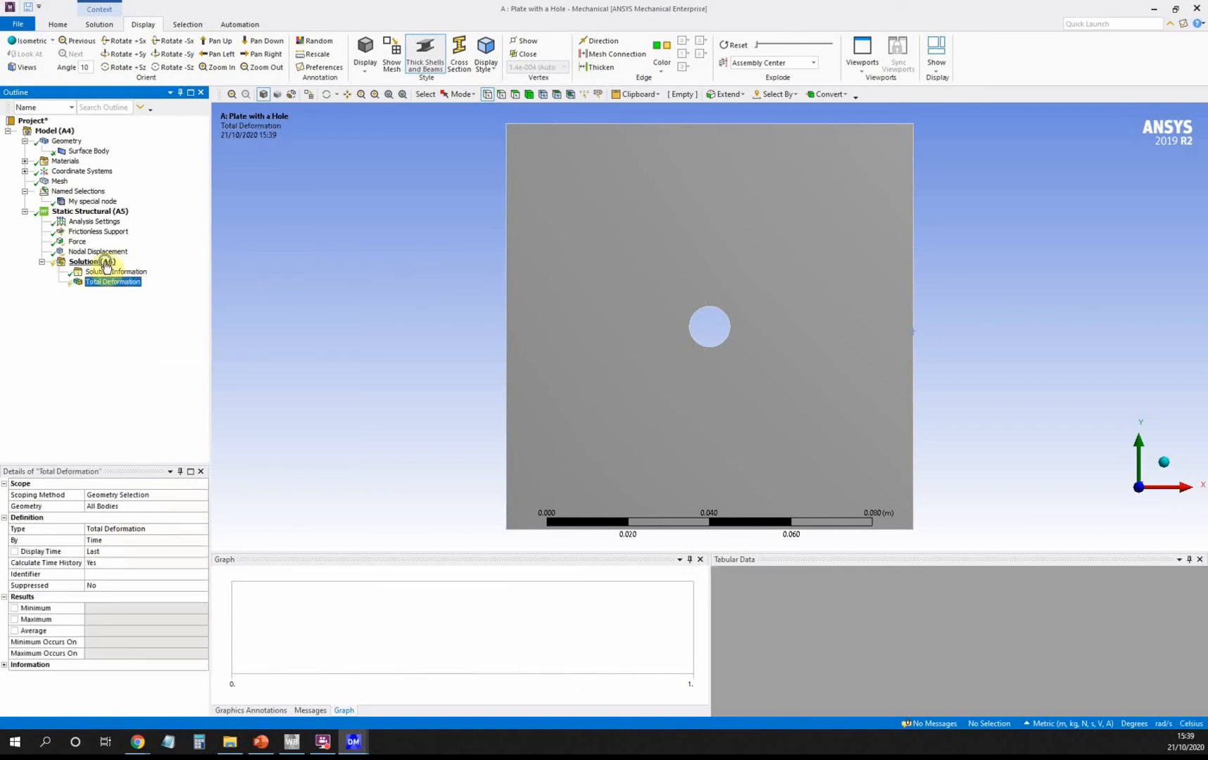
right_click(109, 264)
mouse_move(138, 269)
mouse_move(294, 284)
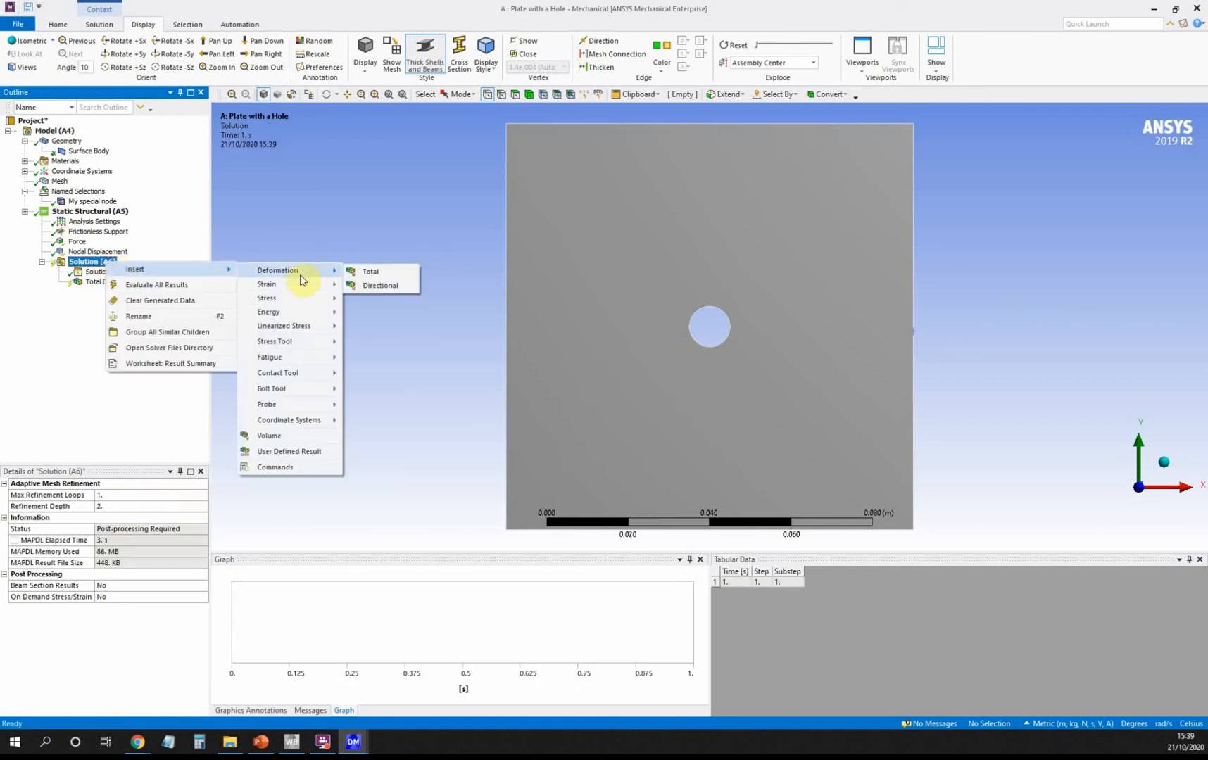
left_click(379, 288)
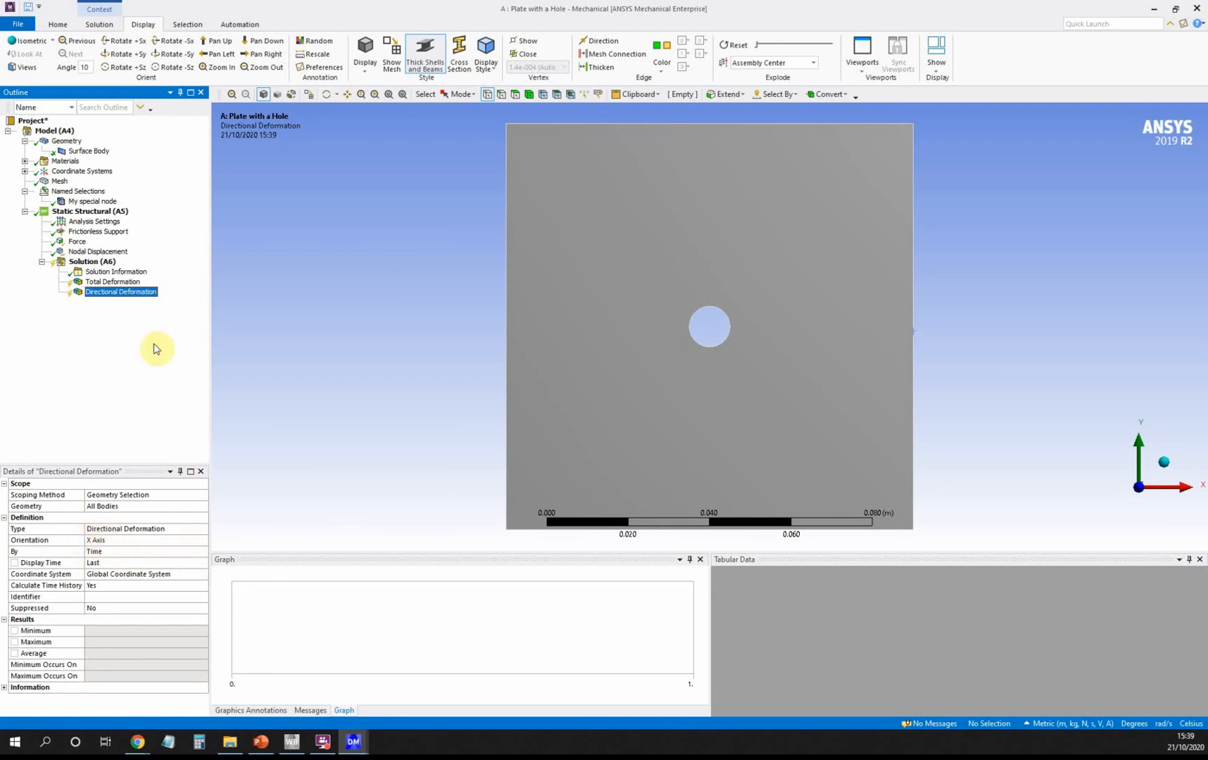
Step: Insert equivalent (von-Mises) stress and normal stress results under the solution
left_click(106, 261)
right_click(113, 266)
mouse_move(141, 273)
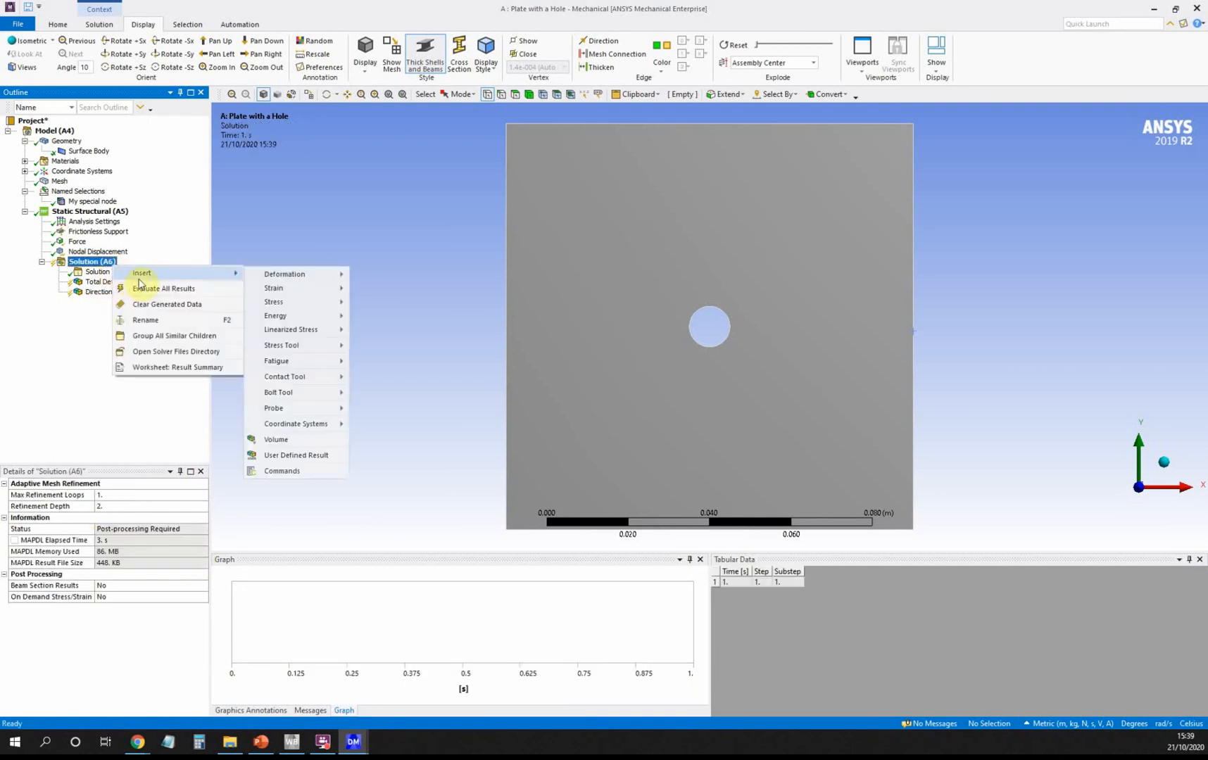
mouse_move(289, 303)
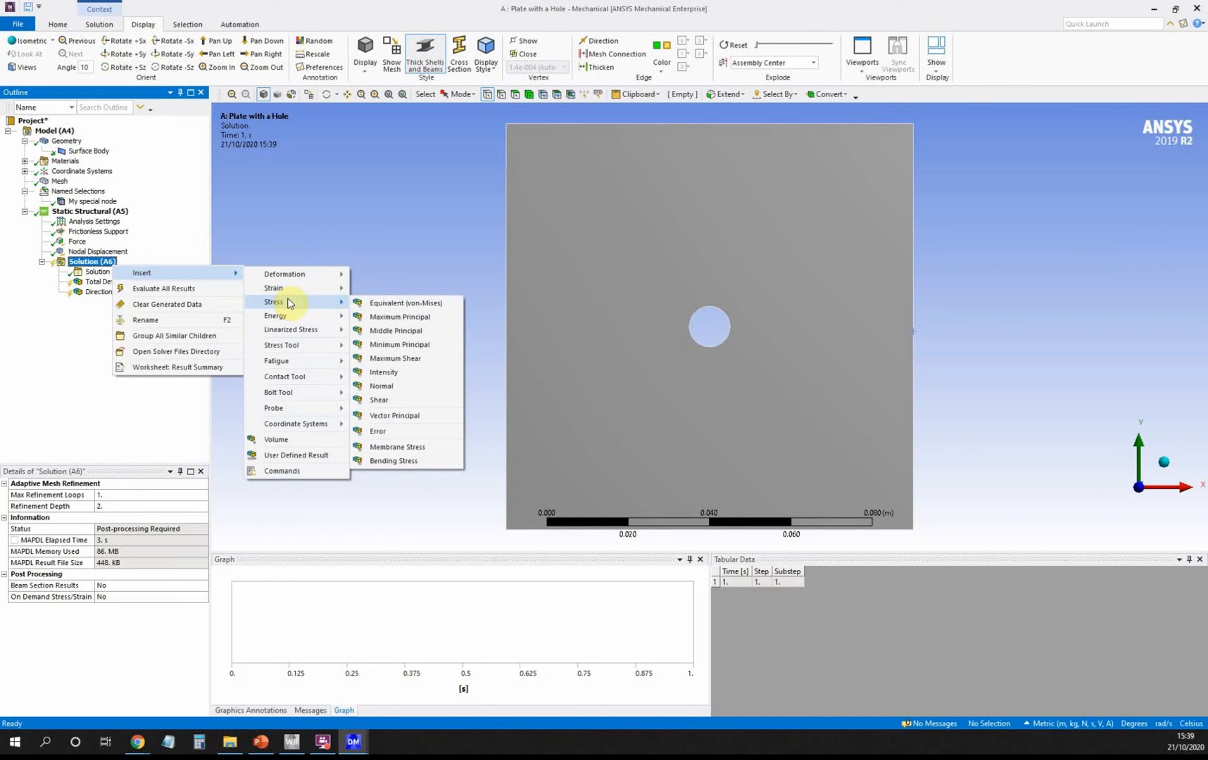
left_click(421, 309)
left_click(98, 263)
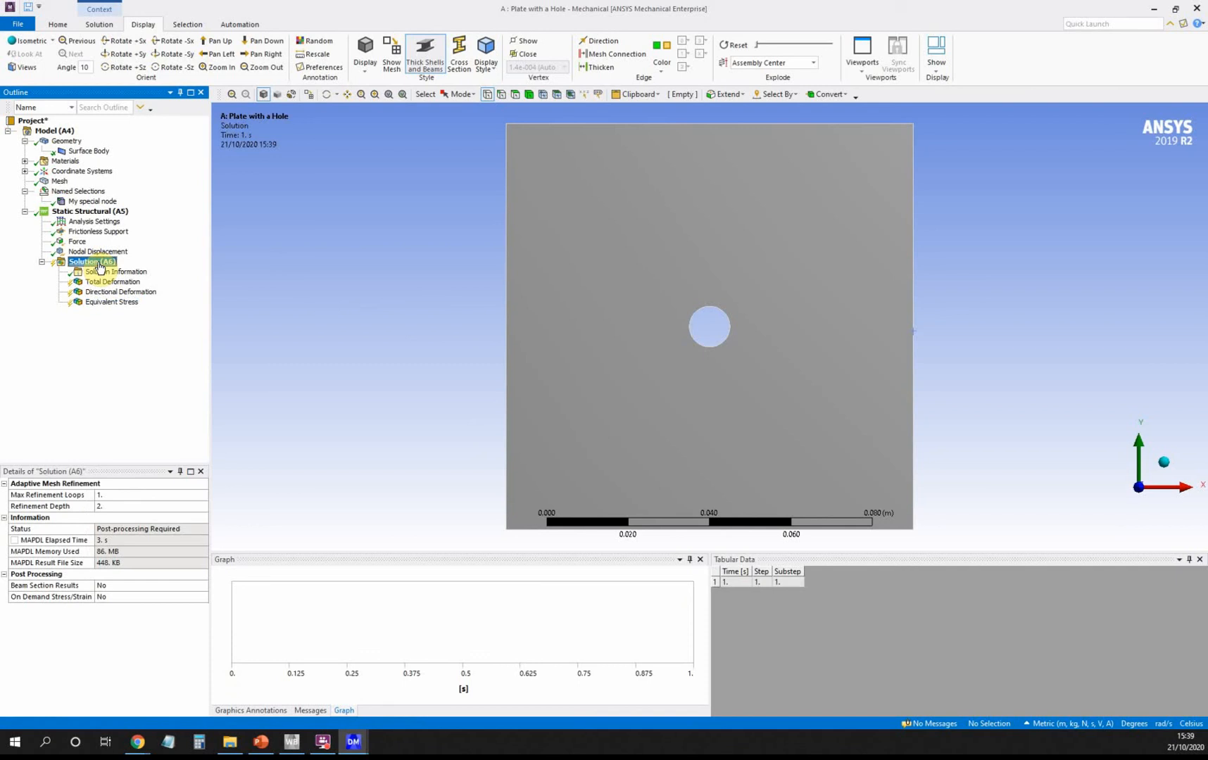
right_click(100, 268)
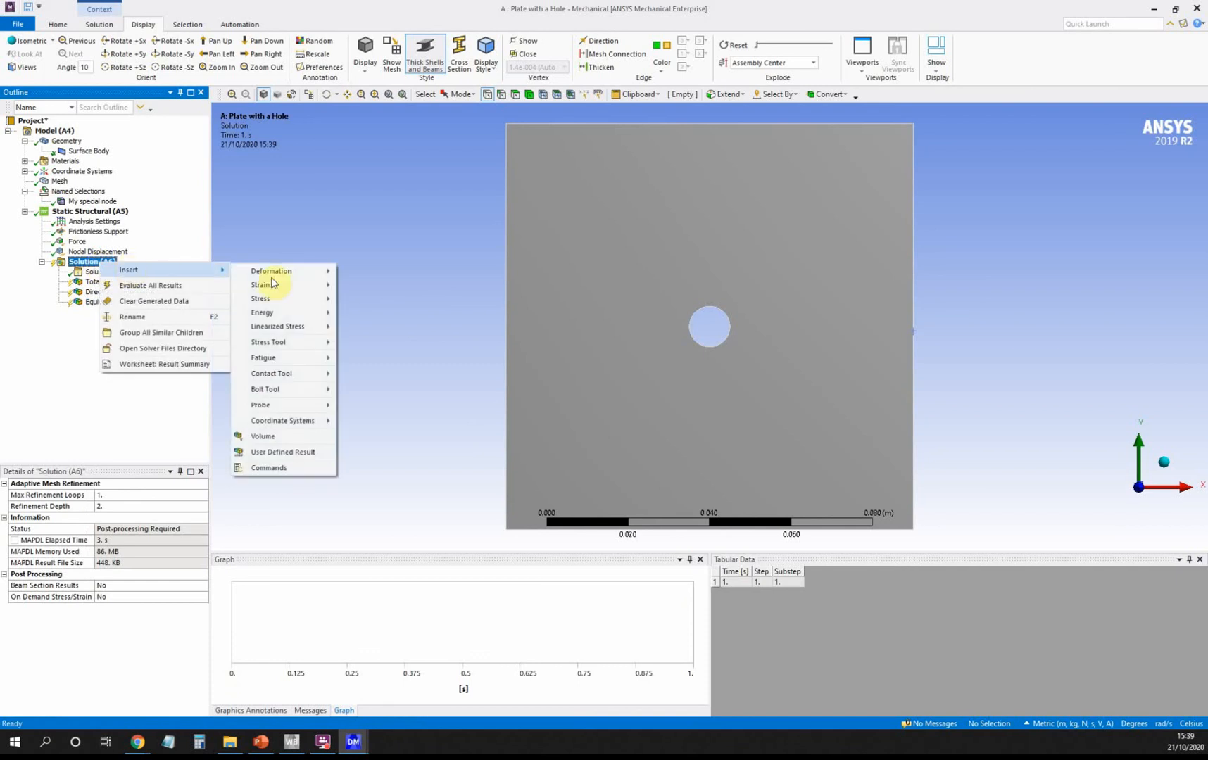
mouse_move(293, 301)
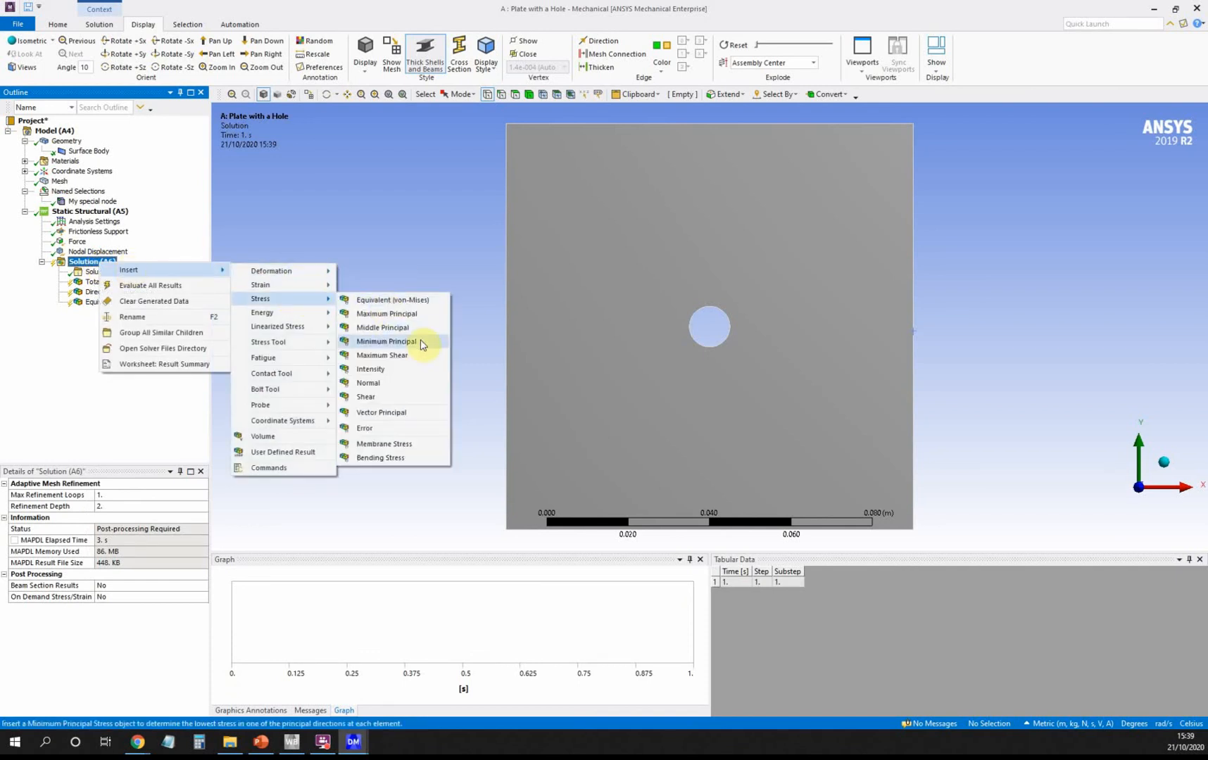
left_click(394, 387)
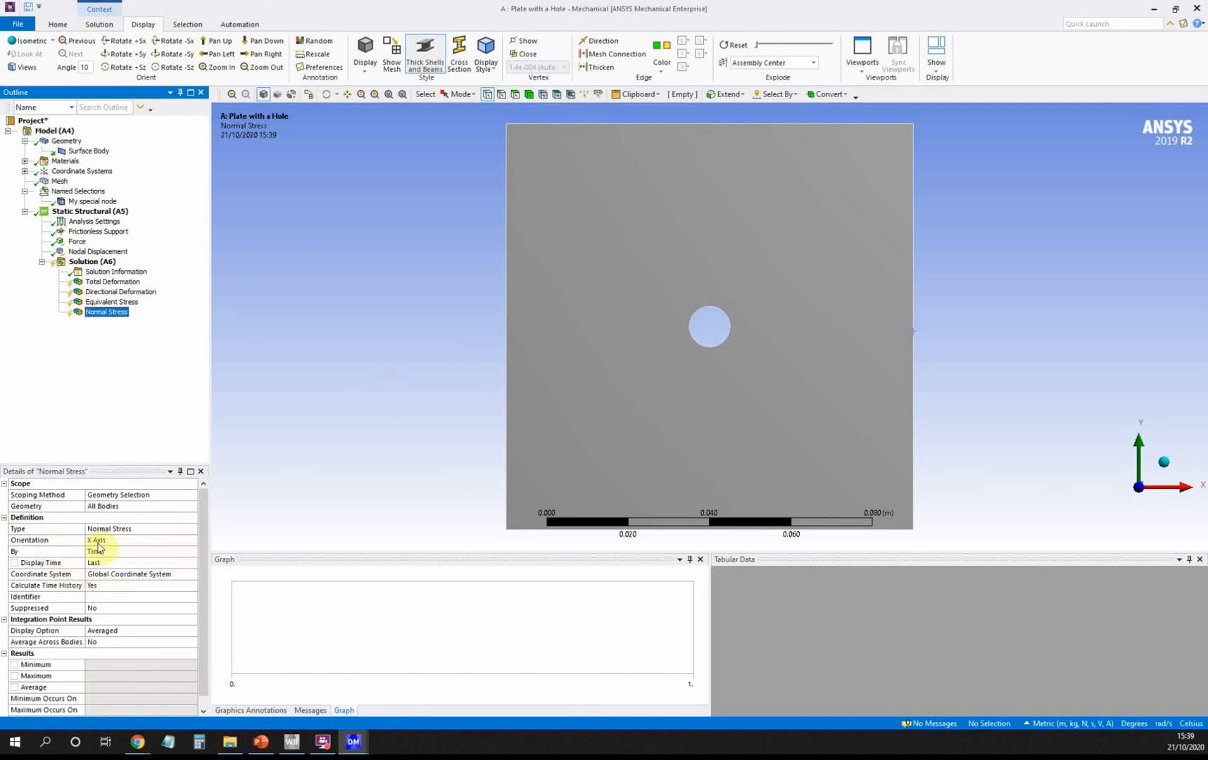
Step: Evaluate all results of the solution and display the directional deformation contour
right_click(92, 262)
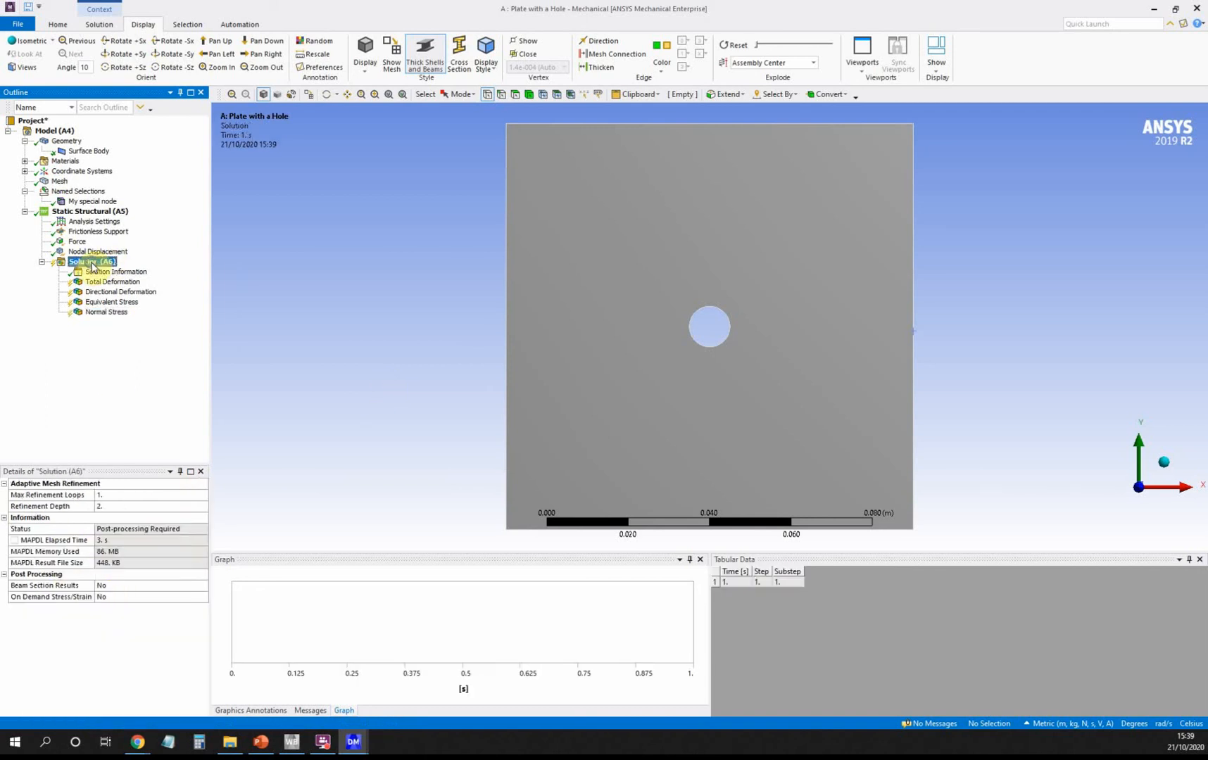
left_click(143, 286)
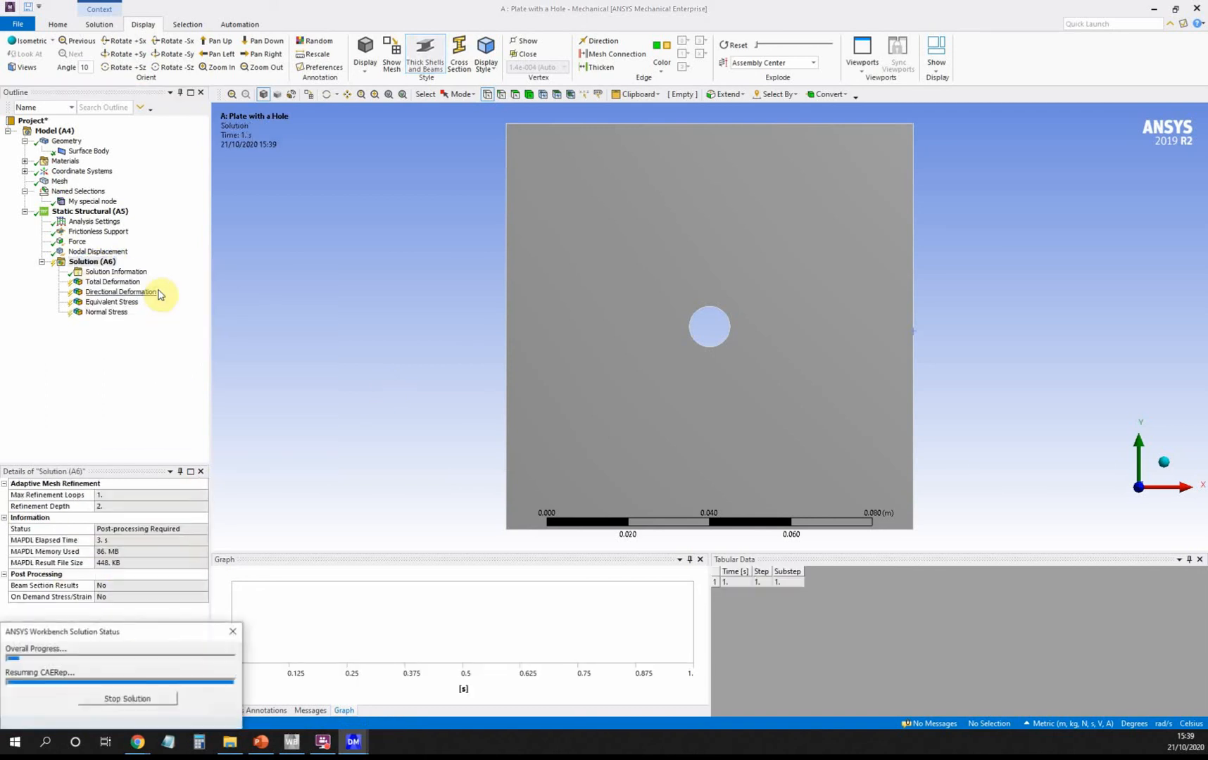
left_click(150, 293)
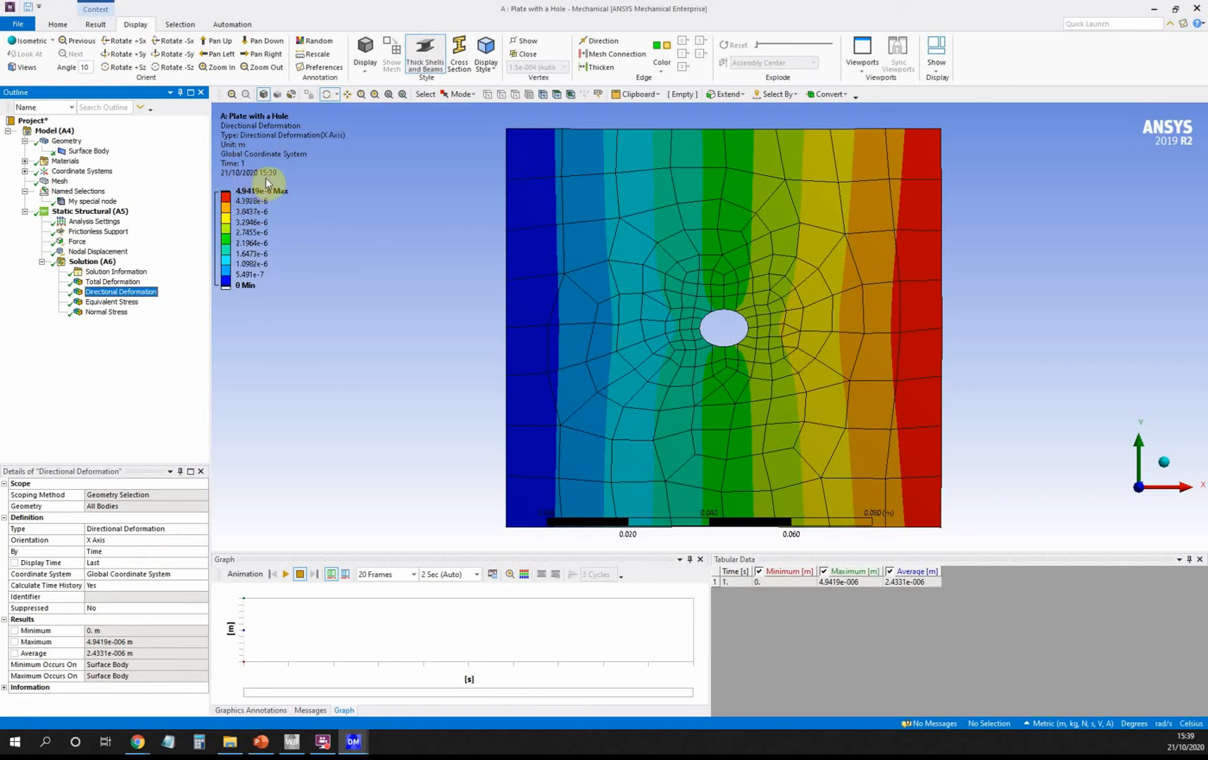
Step: Examine the X-axis normal stress contour closely around the hole and across the whole plate
left_click(114, 314)
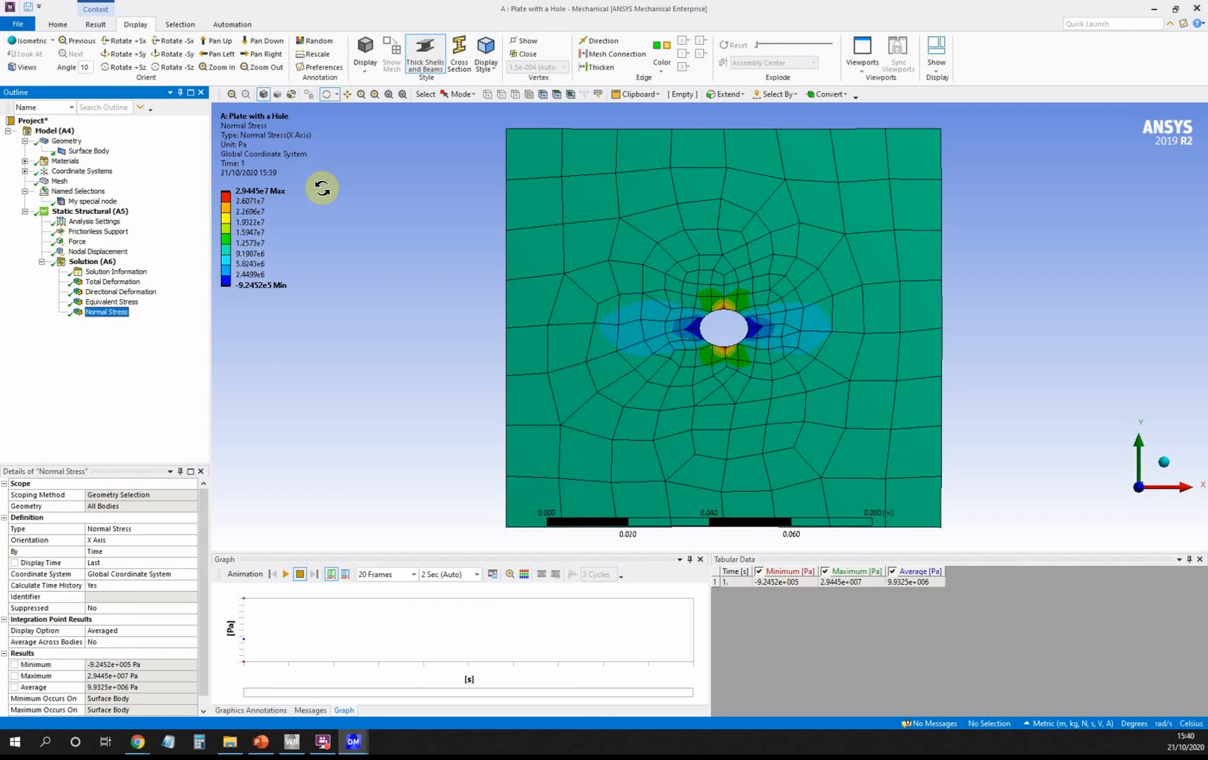
mouse_move(322, 741)
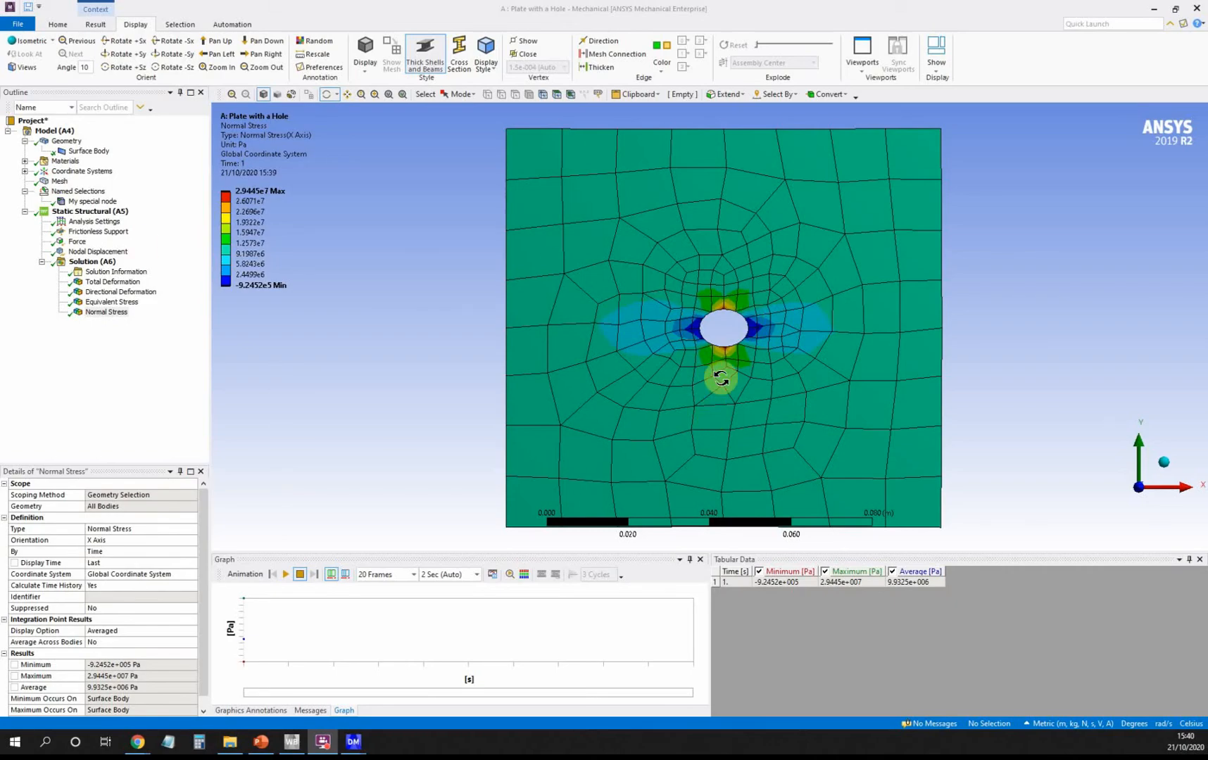
scroll(729, 320, "up", 5)
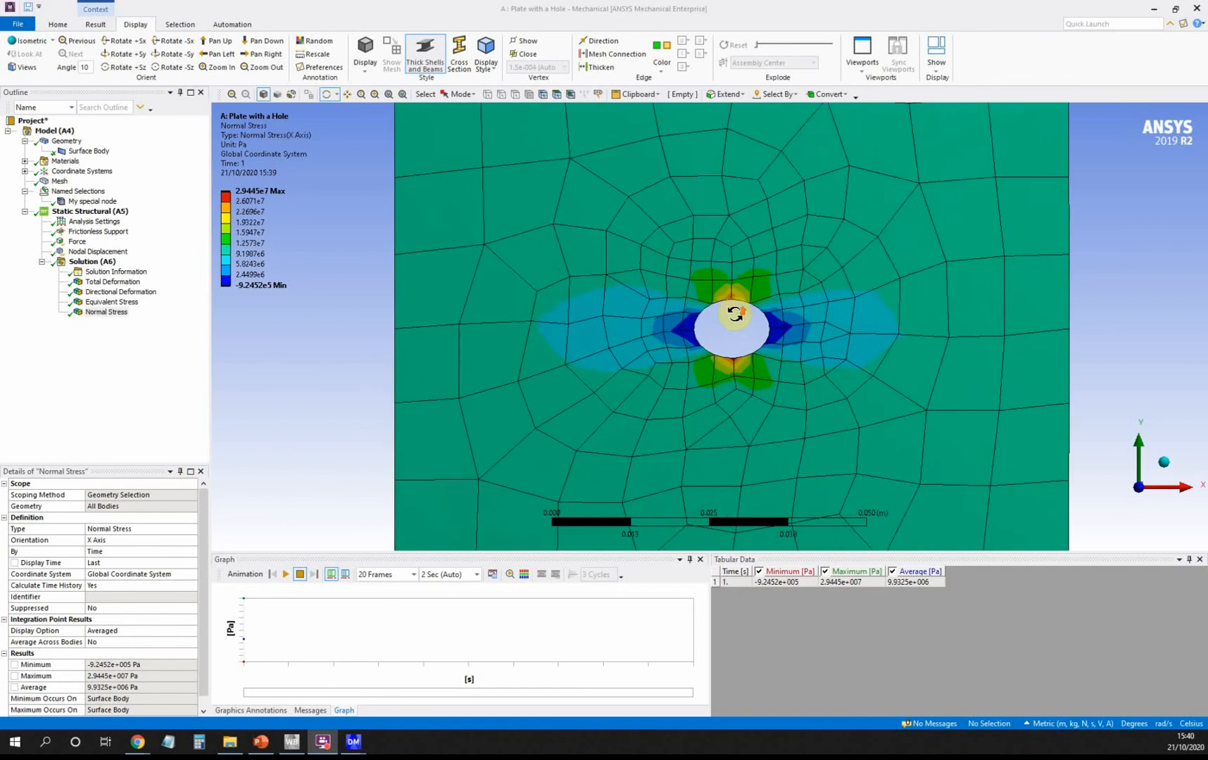
scroll(735, 314, "up", 5)
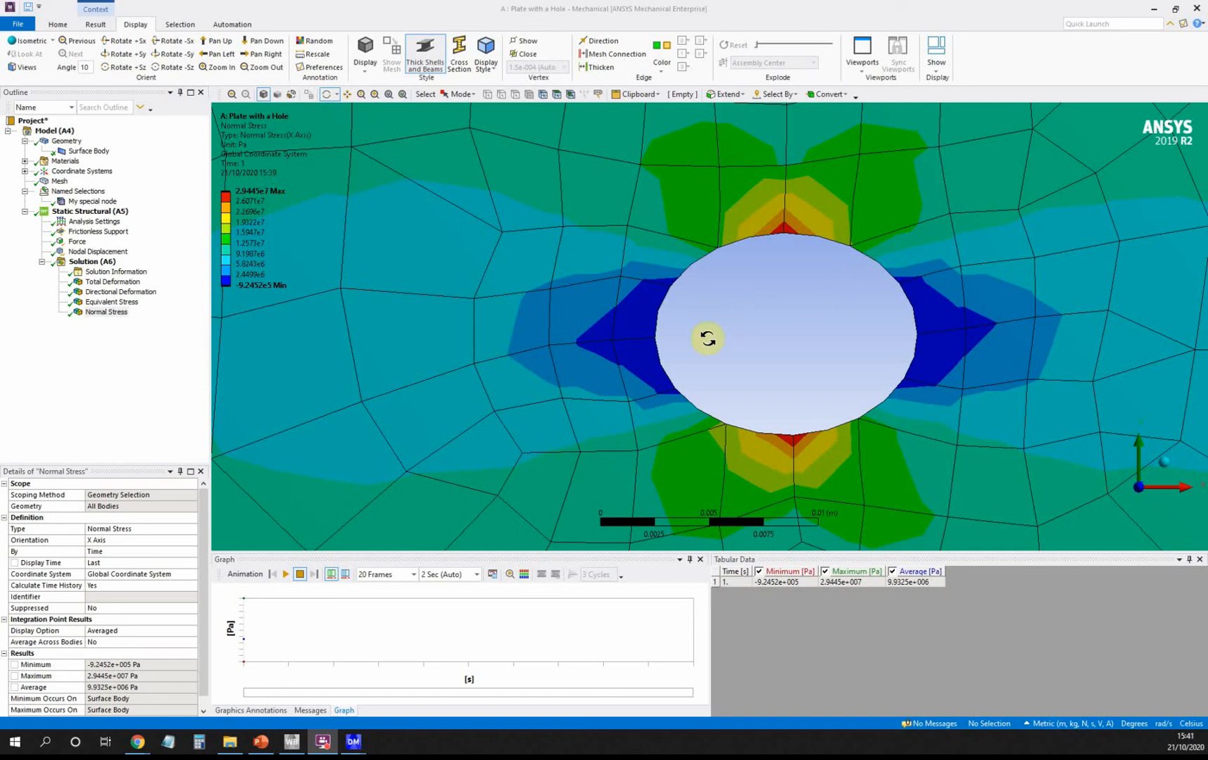
scroll(707, 338, "down", 10)
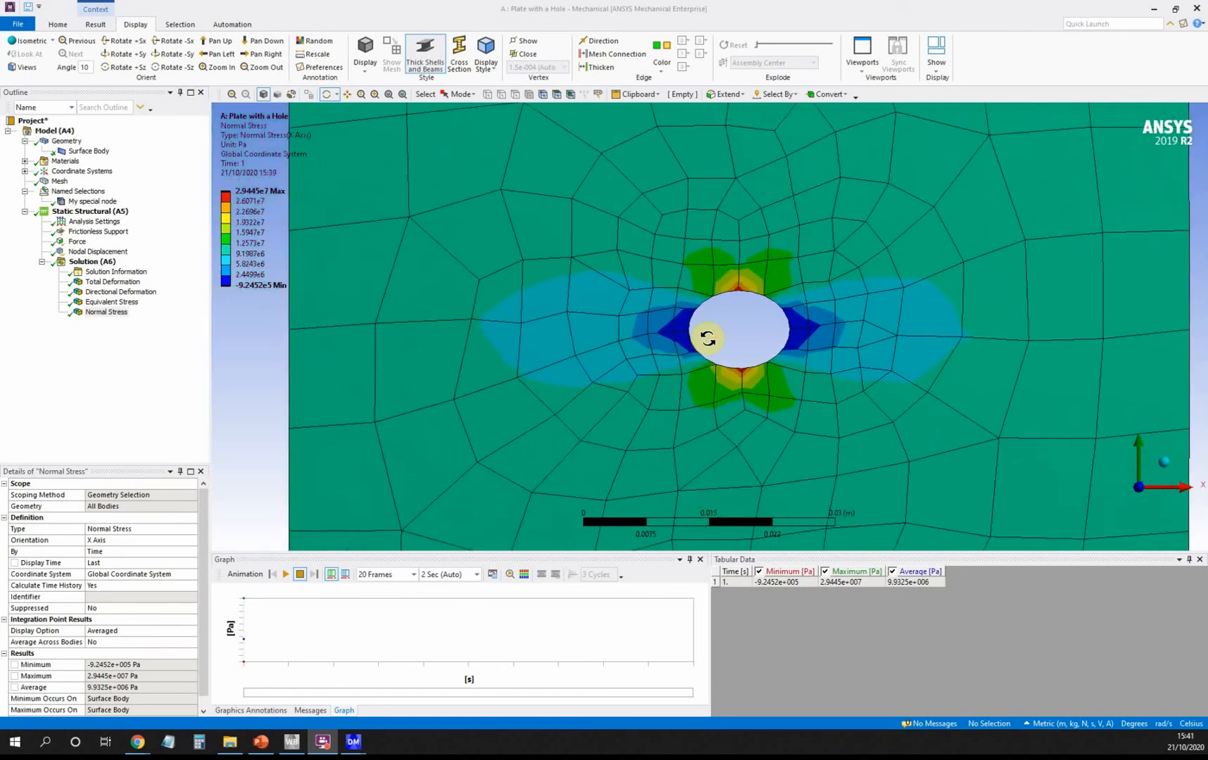
scroll(708, 338, "down", 4)
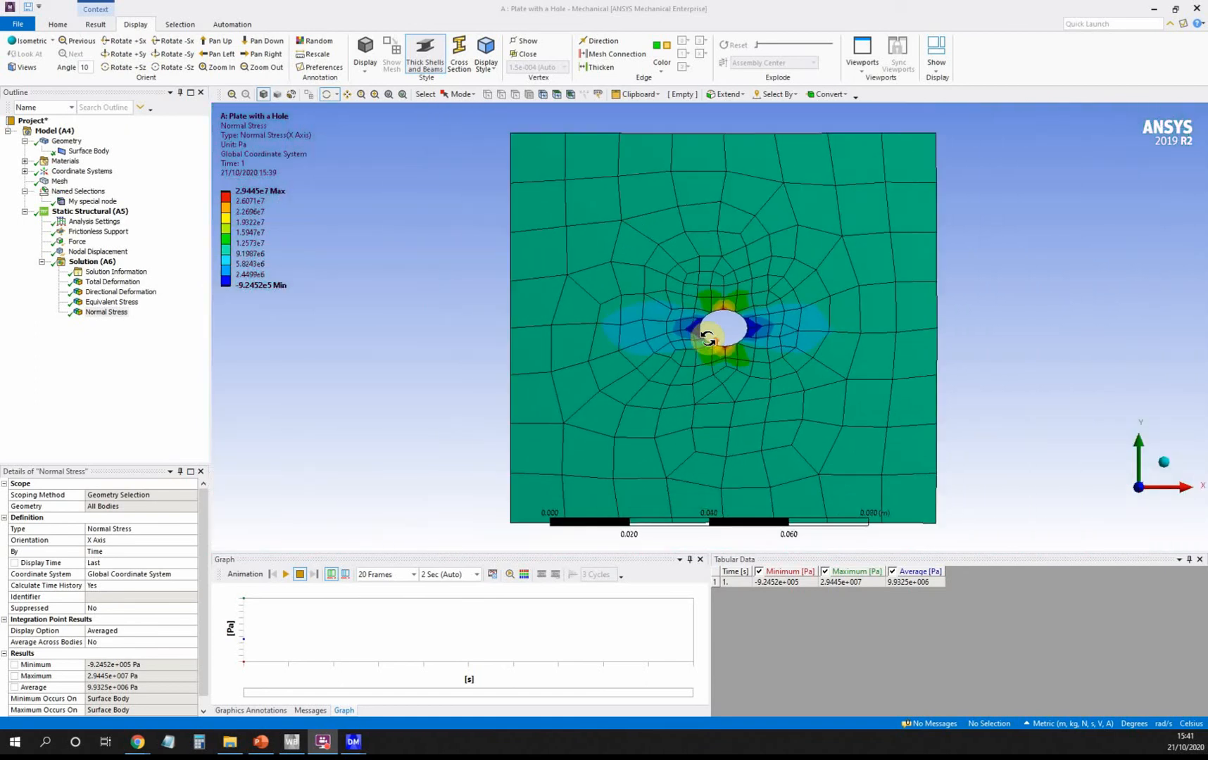
scroll(708, 338, "up", 1)
scroll(707, 338, "down", 1)
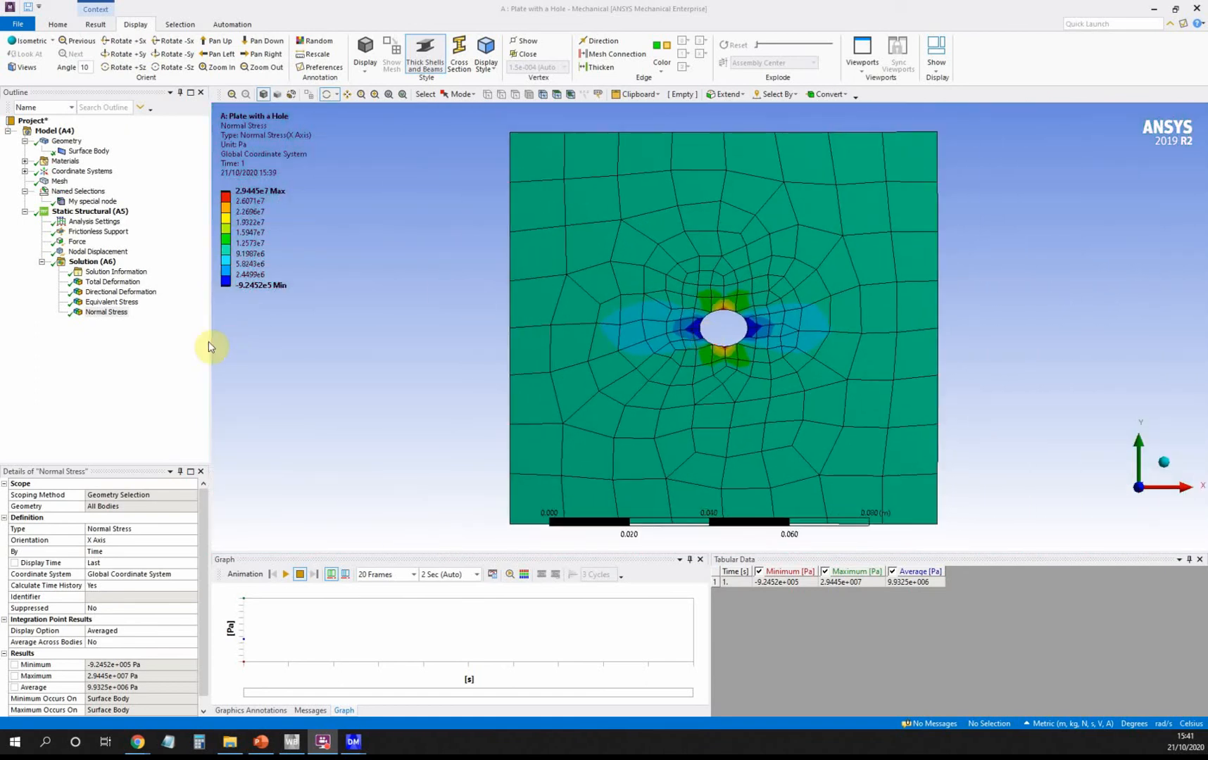
Step: Display the directional deformation contour on the undeformed plate, followed by the 1.0 (True Scale) deformation setting
left_click(135, 295)
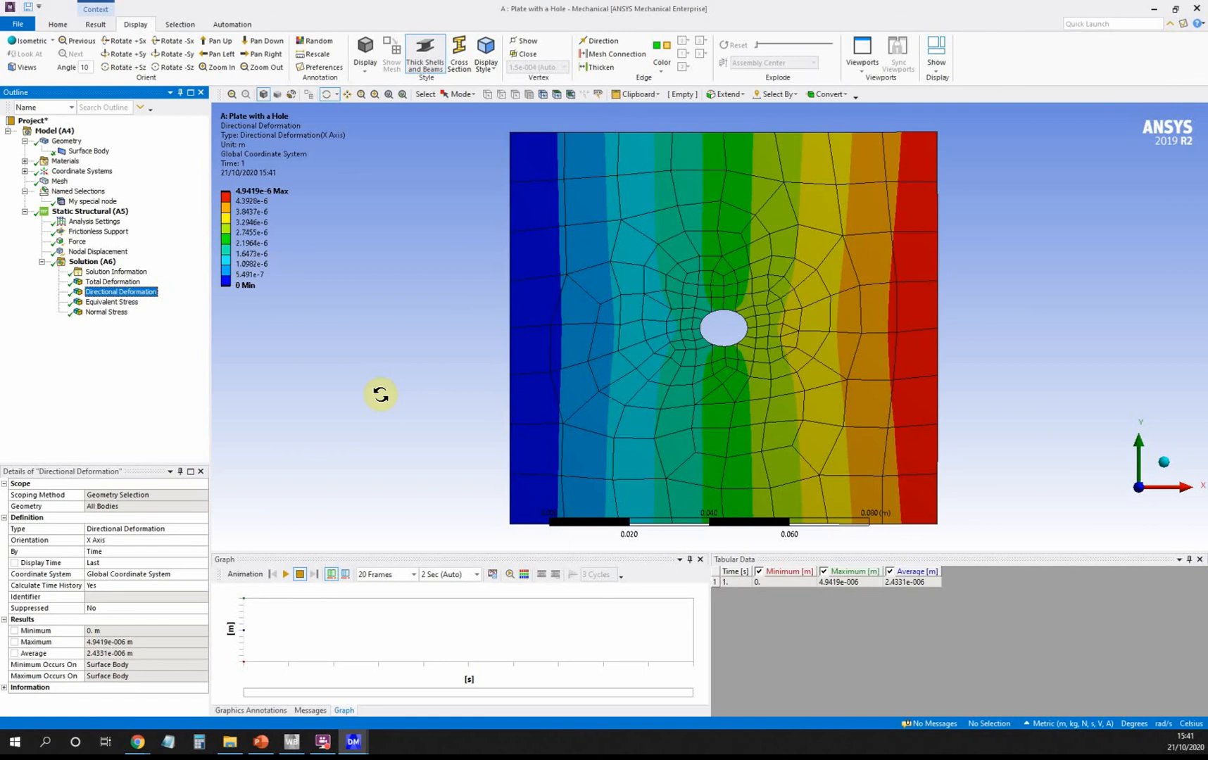
left_click(103, 14)
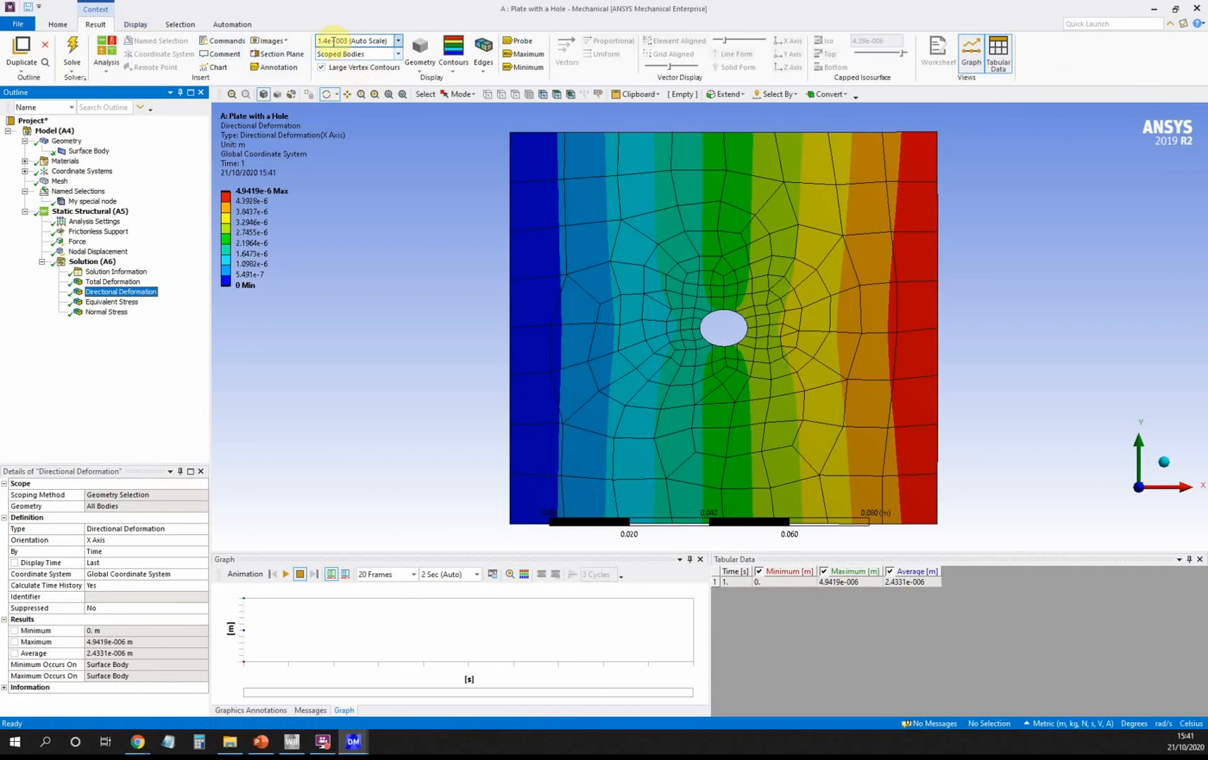
left_click(398, 42)
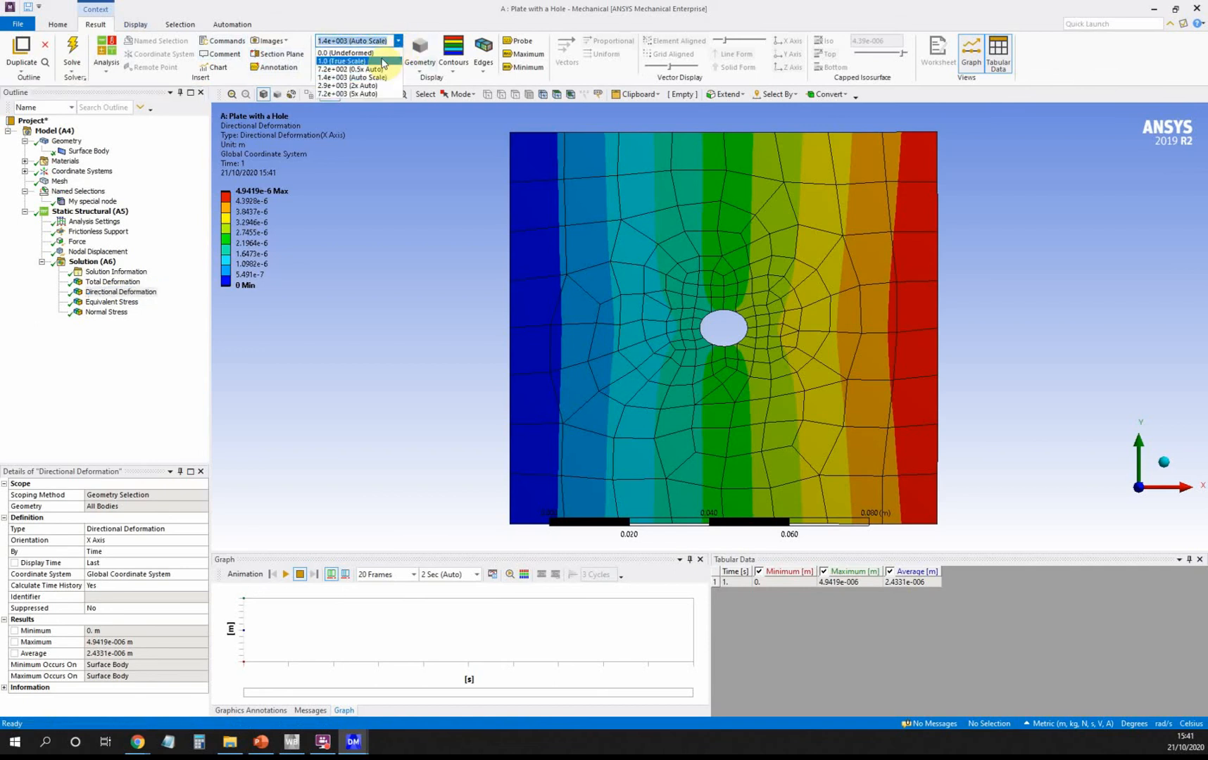
left_click(383, 62)
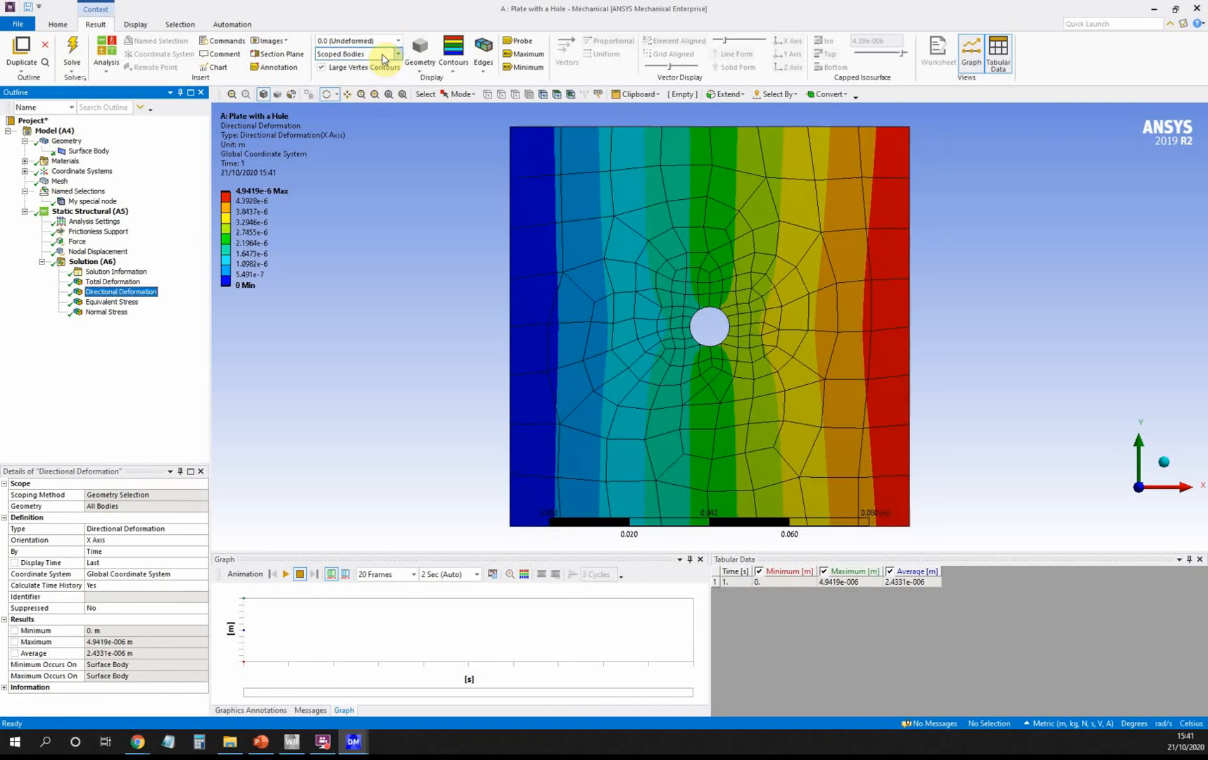
left_click(398, 41)
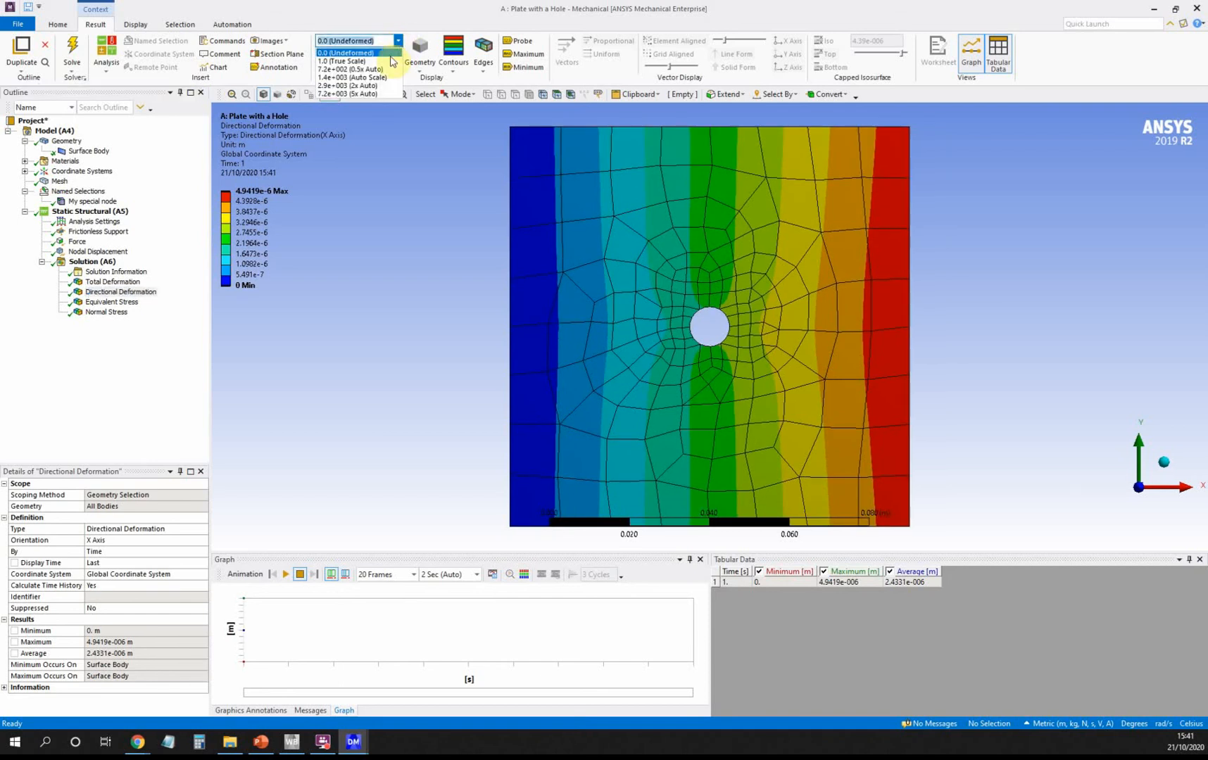
left_click(390, 61)
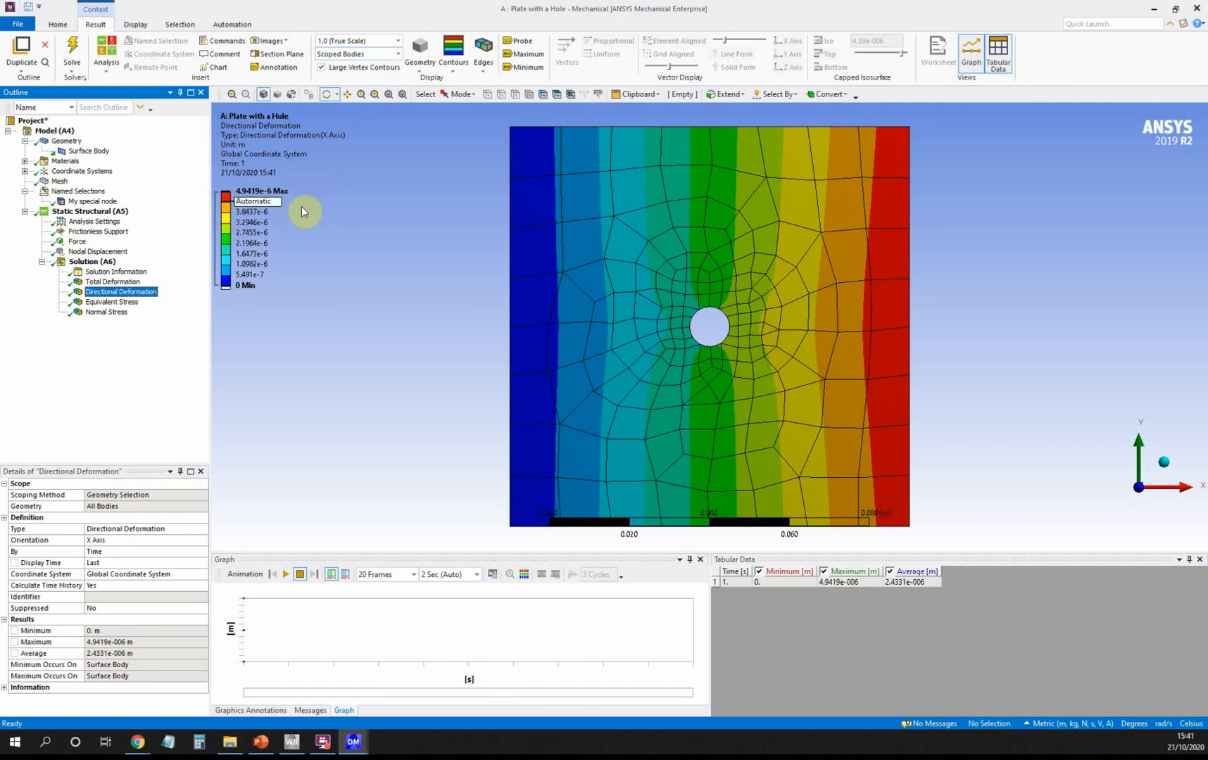
Step: Compare the directional deformation at Auto Scale and 5x Auto, and return the display to 1.0 (True Scale)
left_click(399, 43)
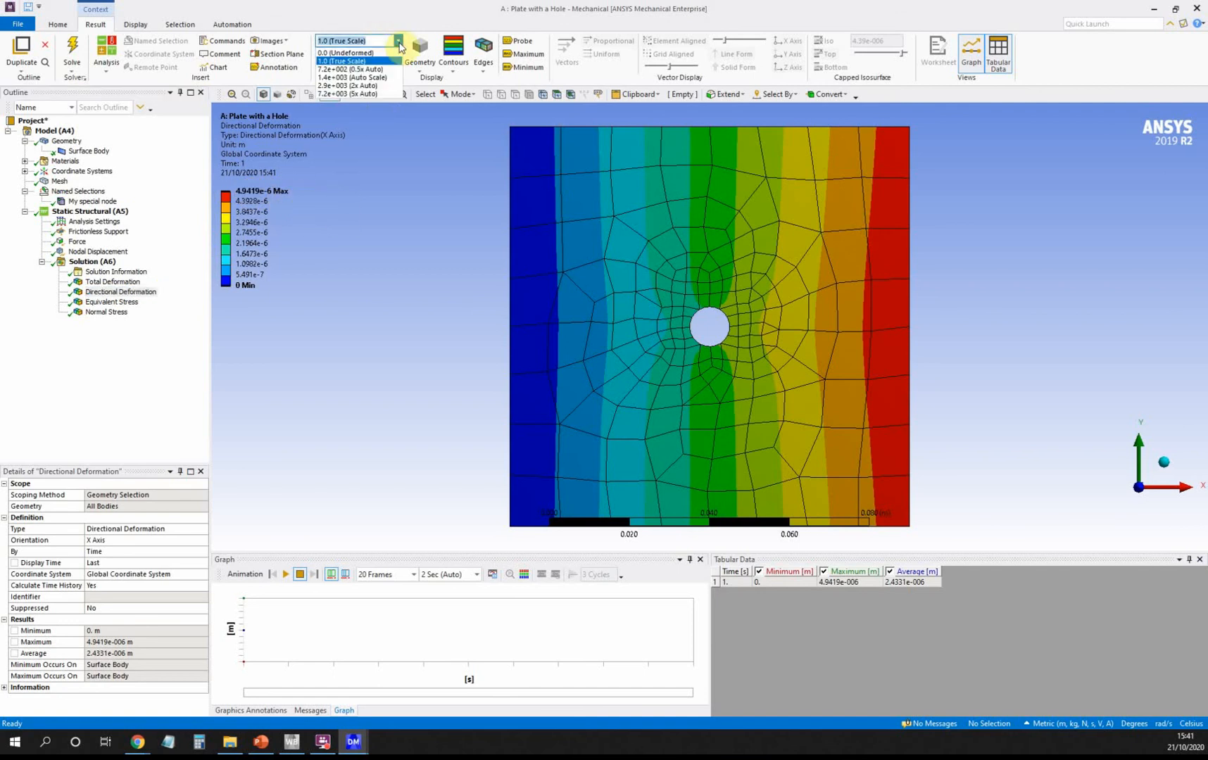
left_click(392, 78)
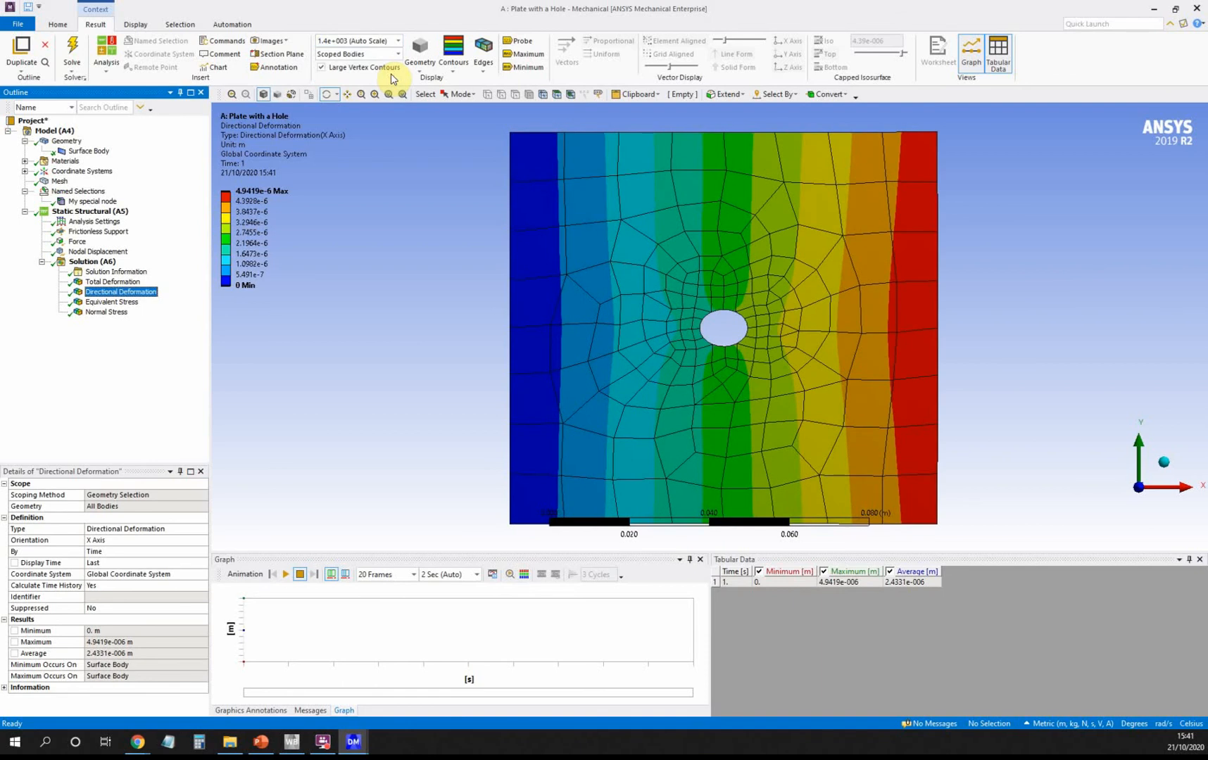
left_click(396, 41)
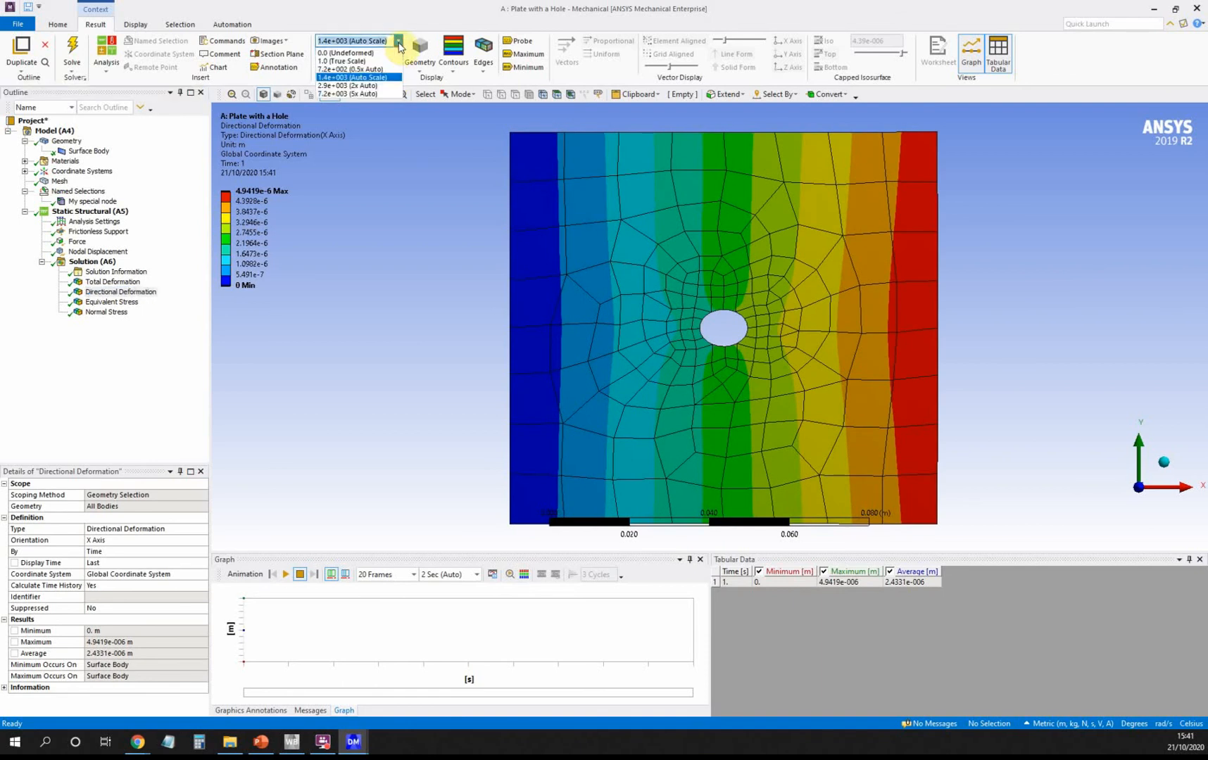
left_click(384, 94)
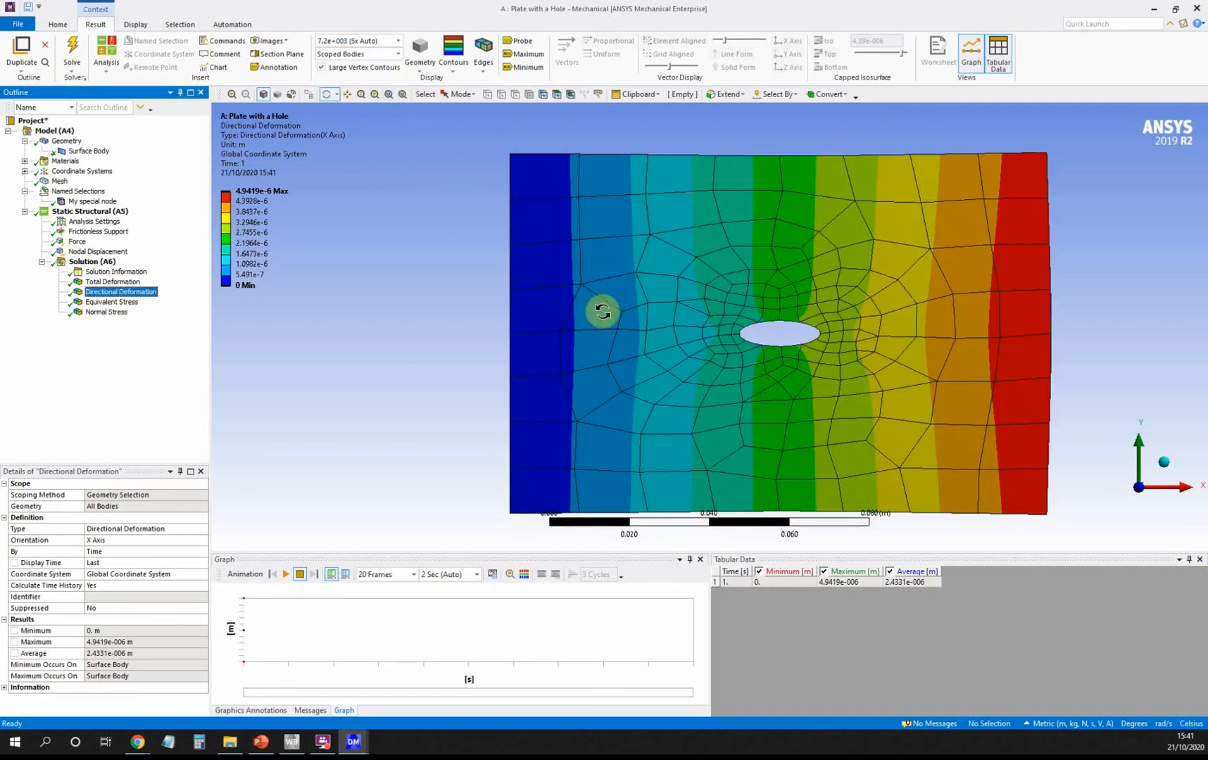
left_click(398, 42)
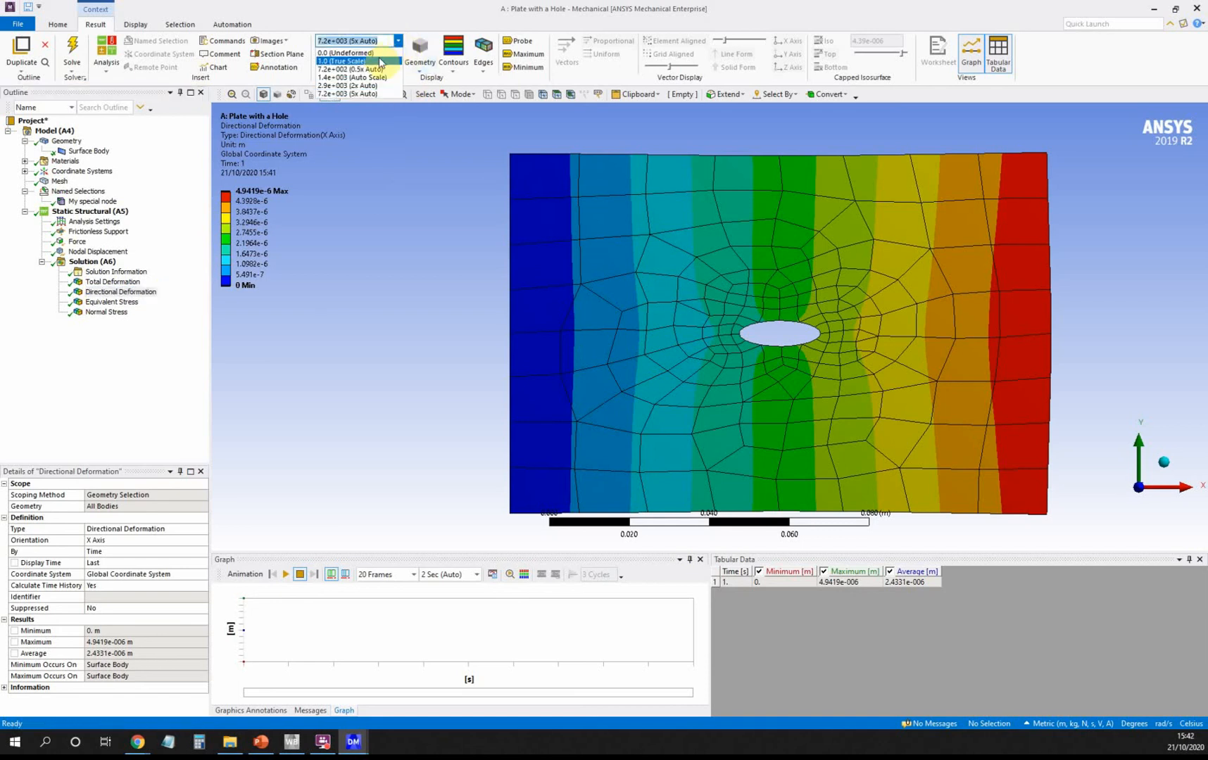
left_click(344, 61)
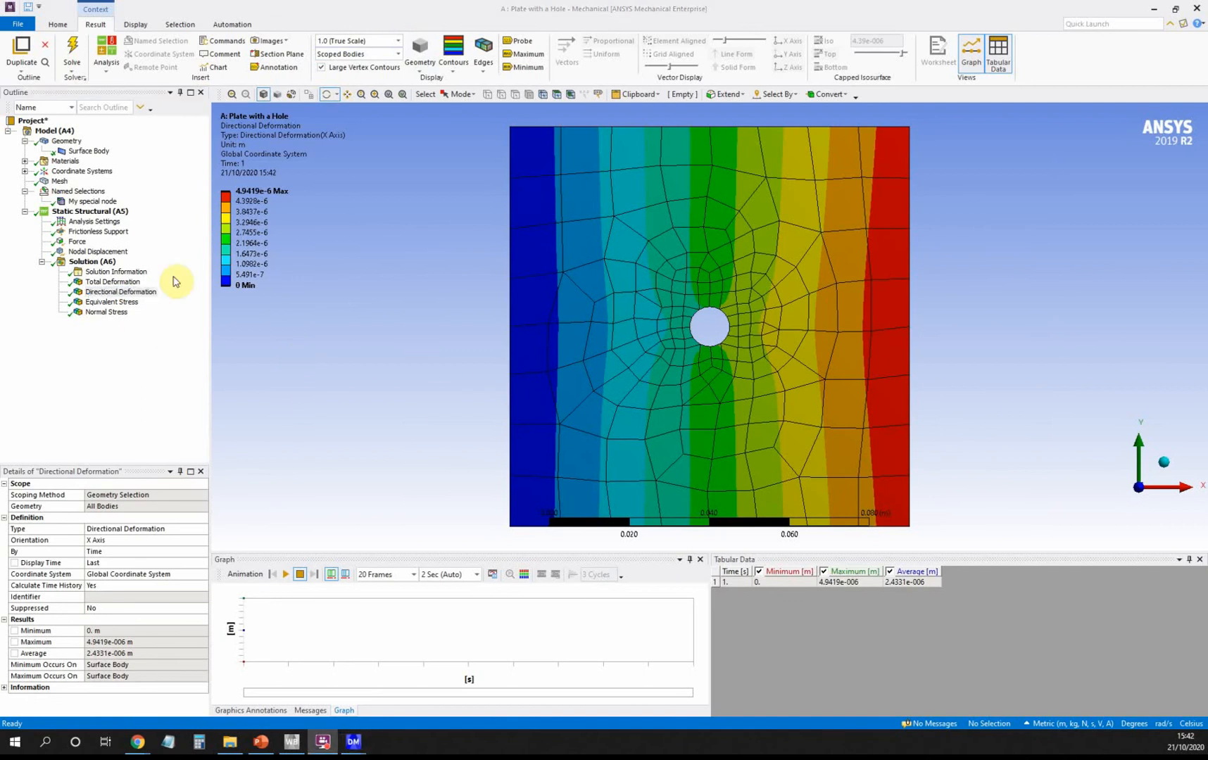
Step: Insert a sizing control under the mesh and scope it to the circular edge of the hole
left_click(59, 182)
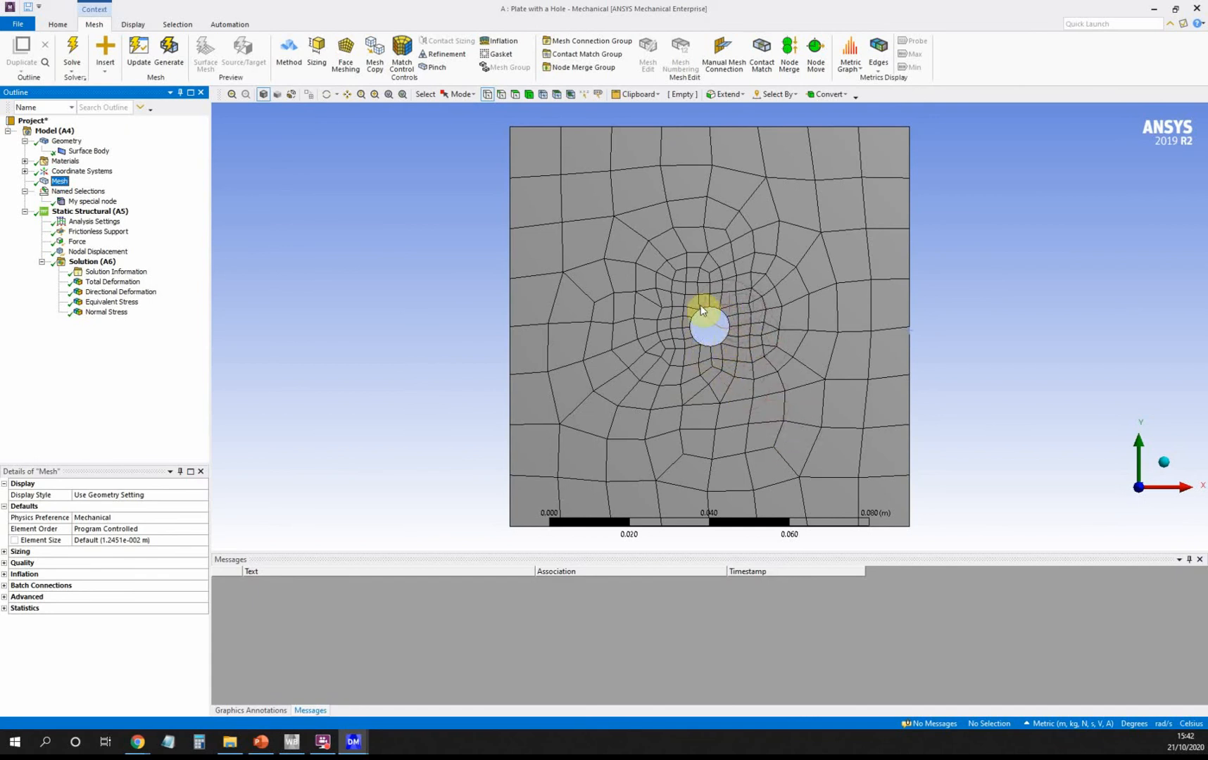
right_click(62, 182)
mouse_move(89, 188)
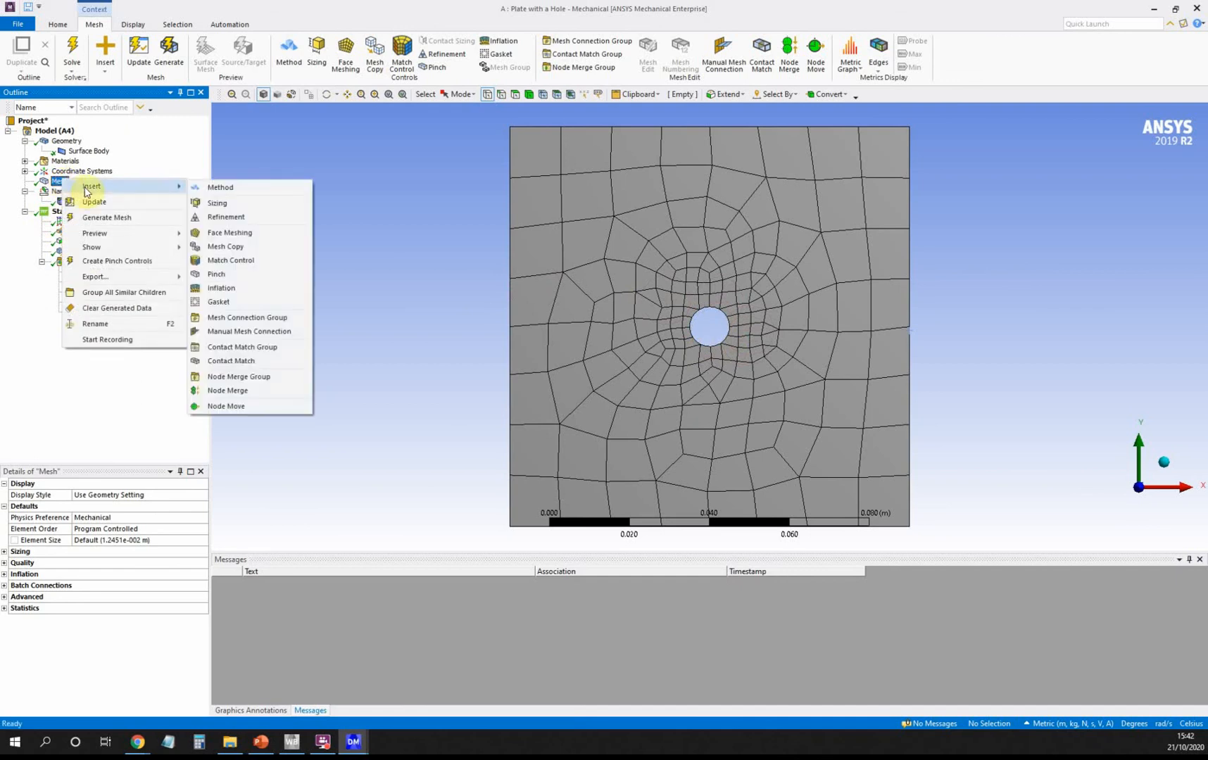
left_click(232, 204)
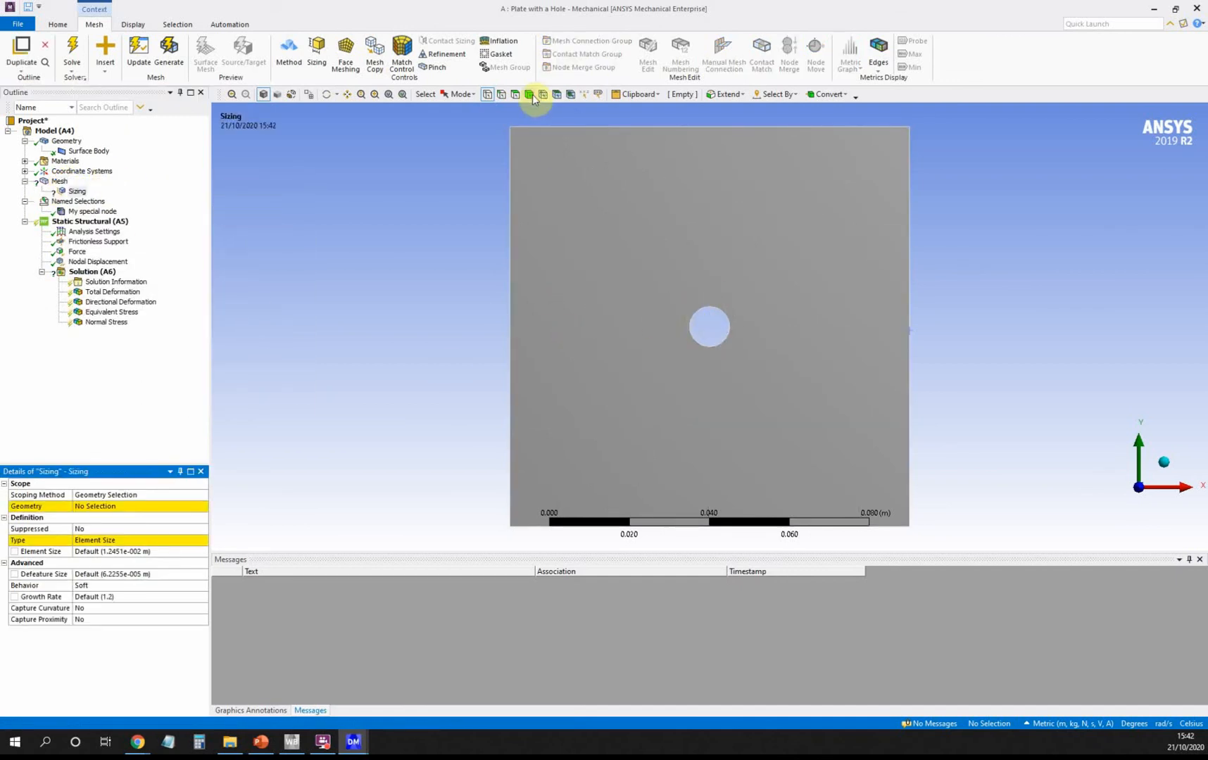
left_click(502, 95)
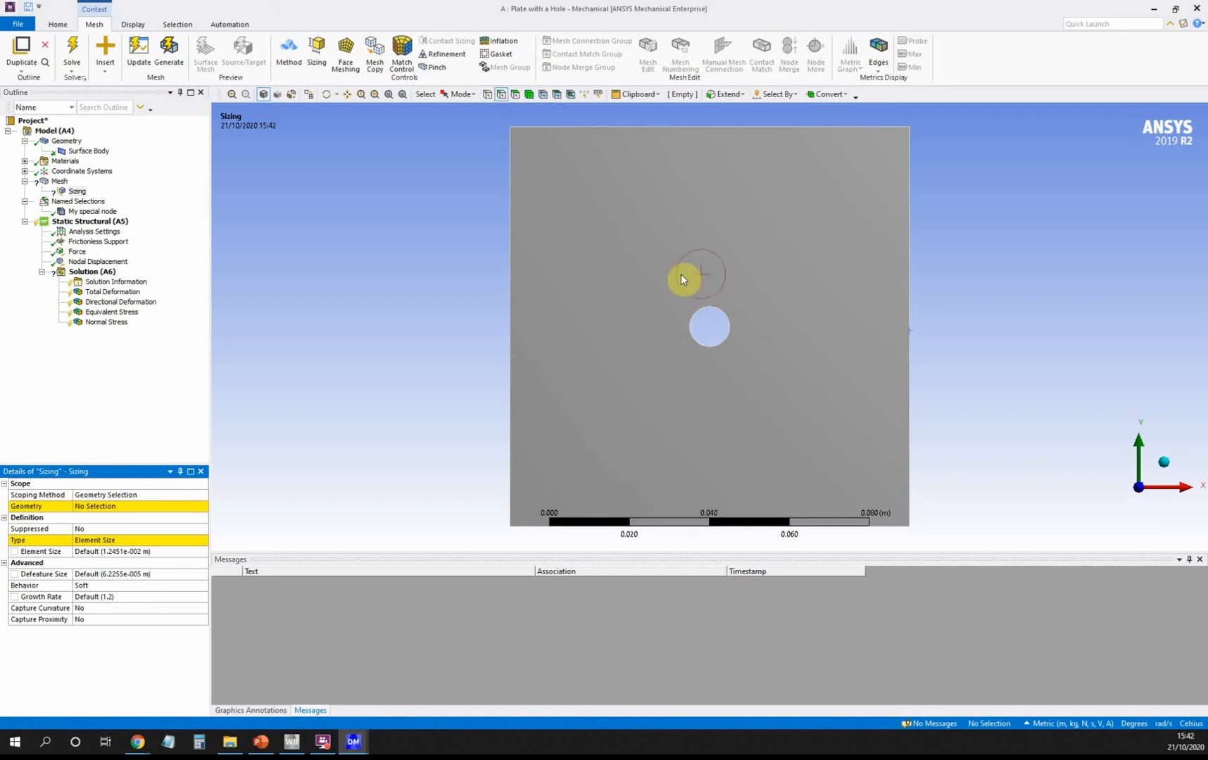
left_click(701, 322)
left_click(117, 507)
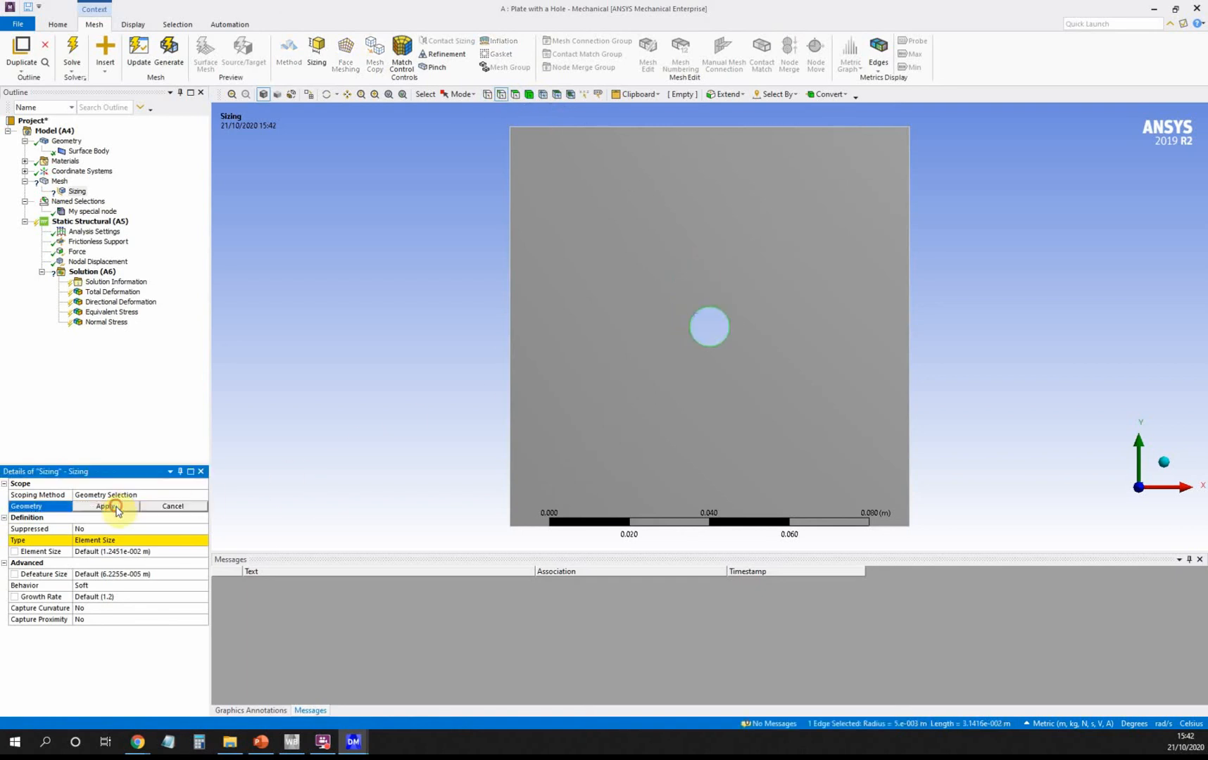
left_click(116, 507)
Step: Set the hole edge sizing to the Number of Divisions type with 30 divisions
left_click(107, 540)
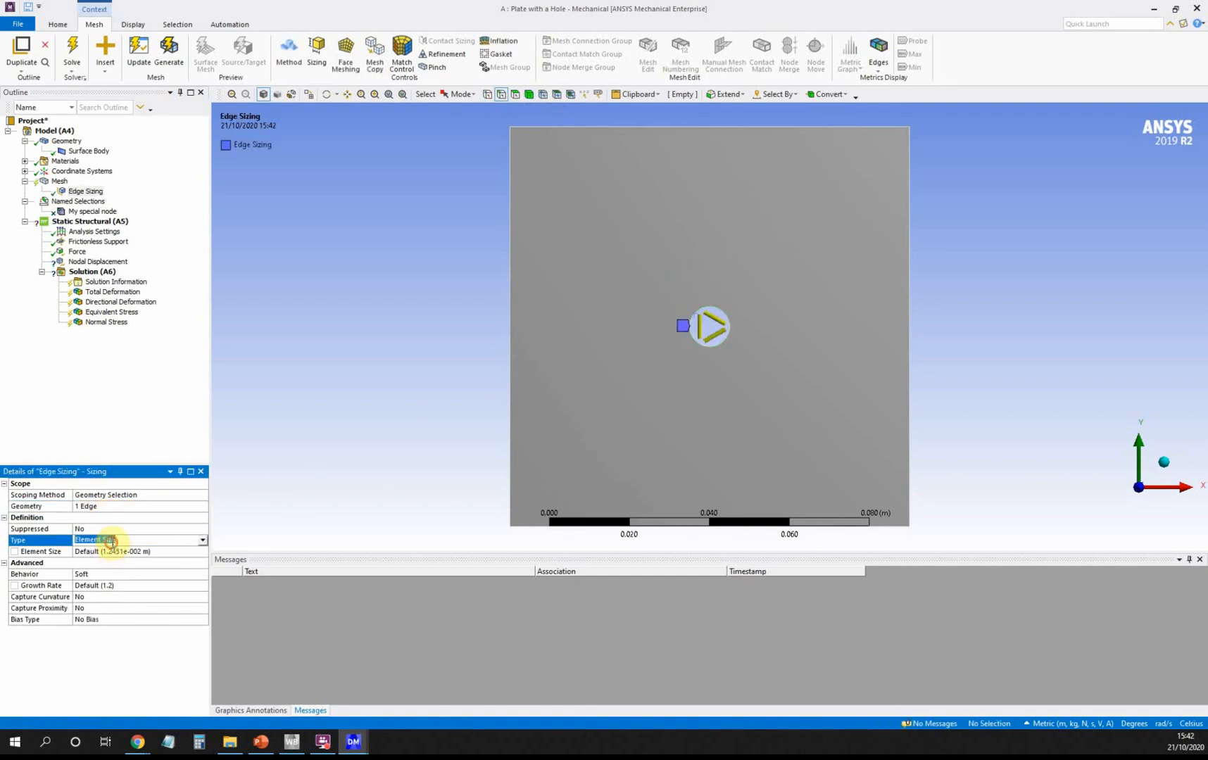
left_click(201, 540)
left_click(191, 563)
left_click(139, 551)
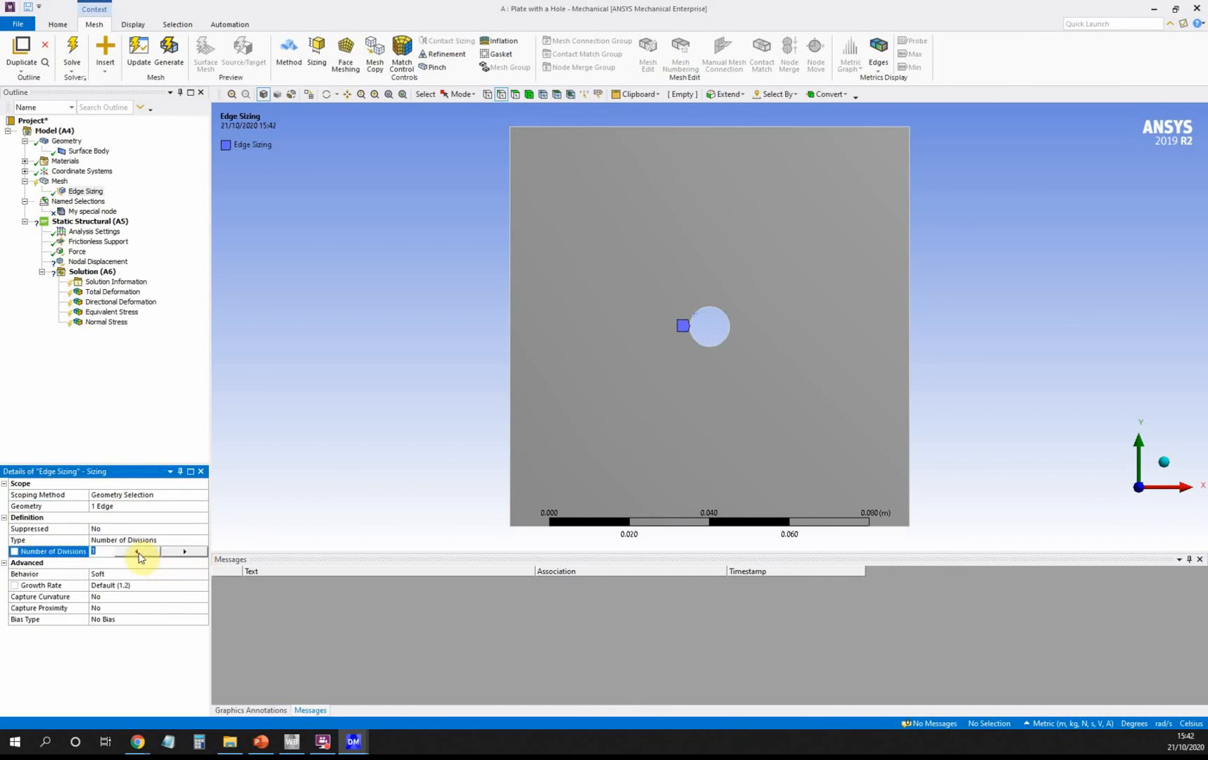
type("30")
left_click(166, 584)
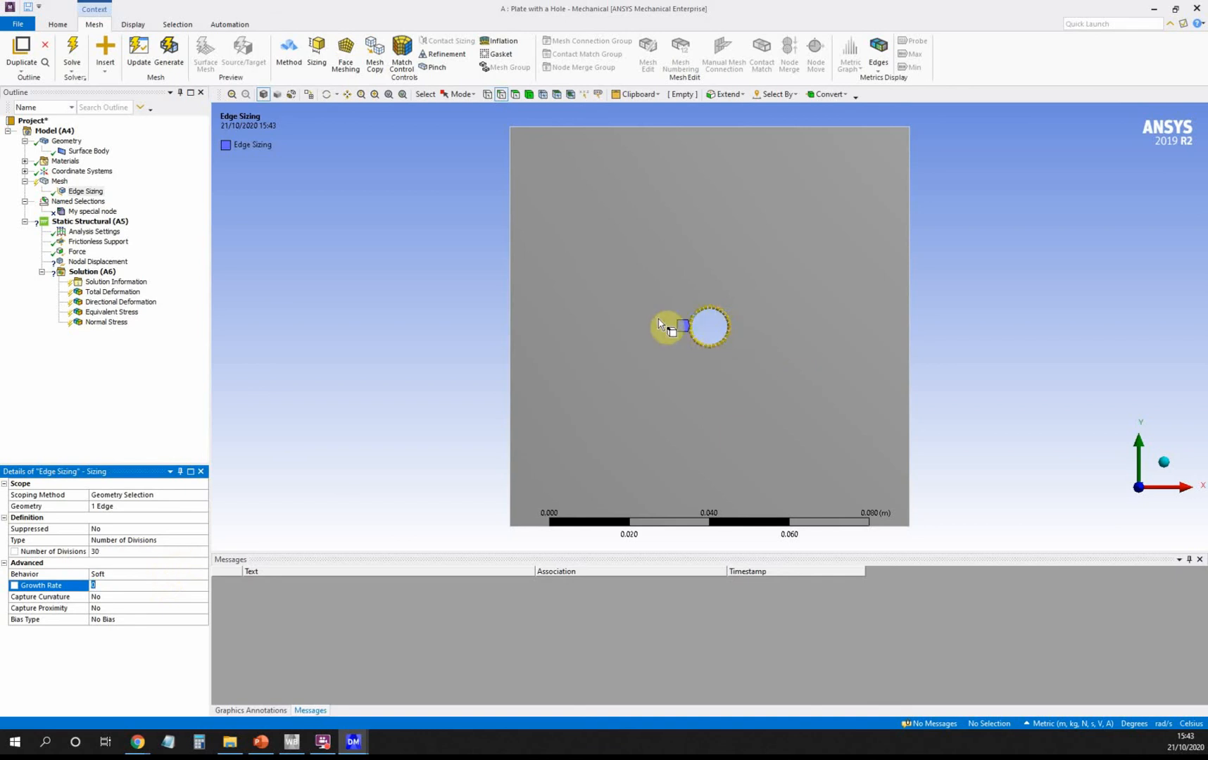
Step: Generate the mesh with the sizing applied to the hole edge
left_click(60, 181)
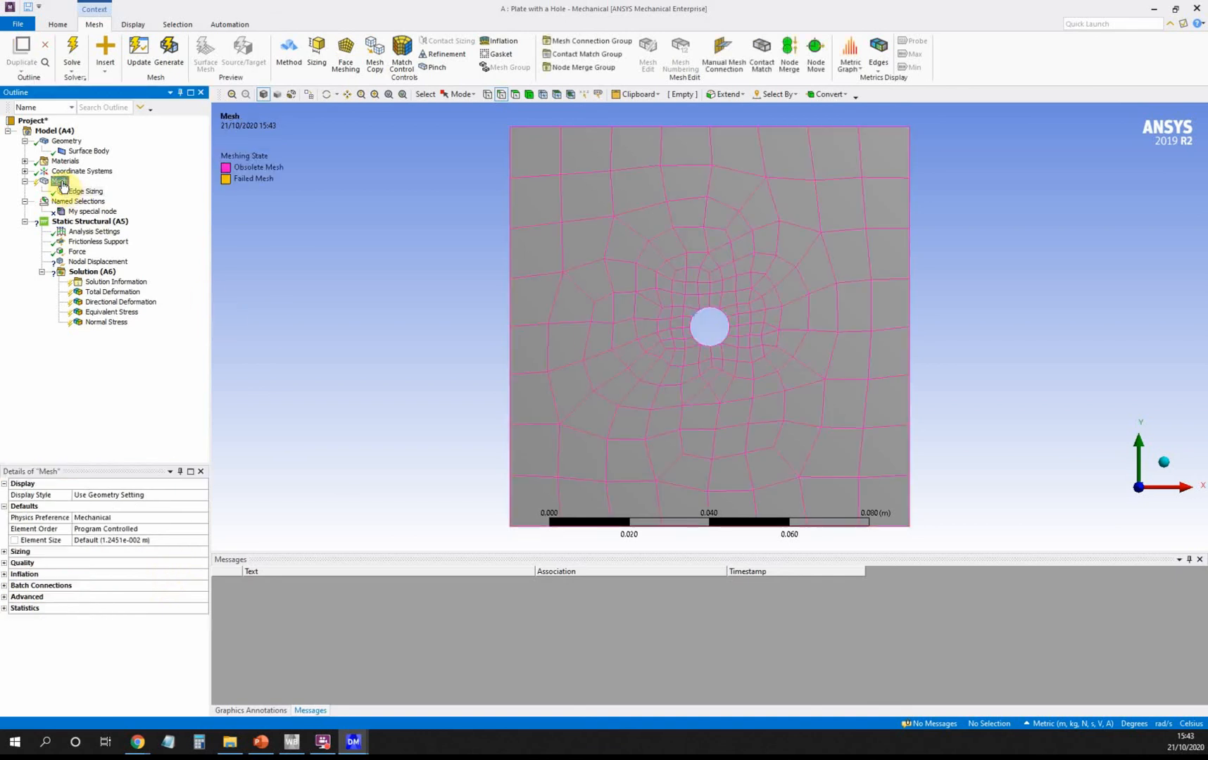
right_click(63, 183)
mouse_move(76, 191)
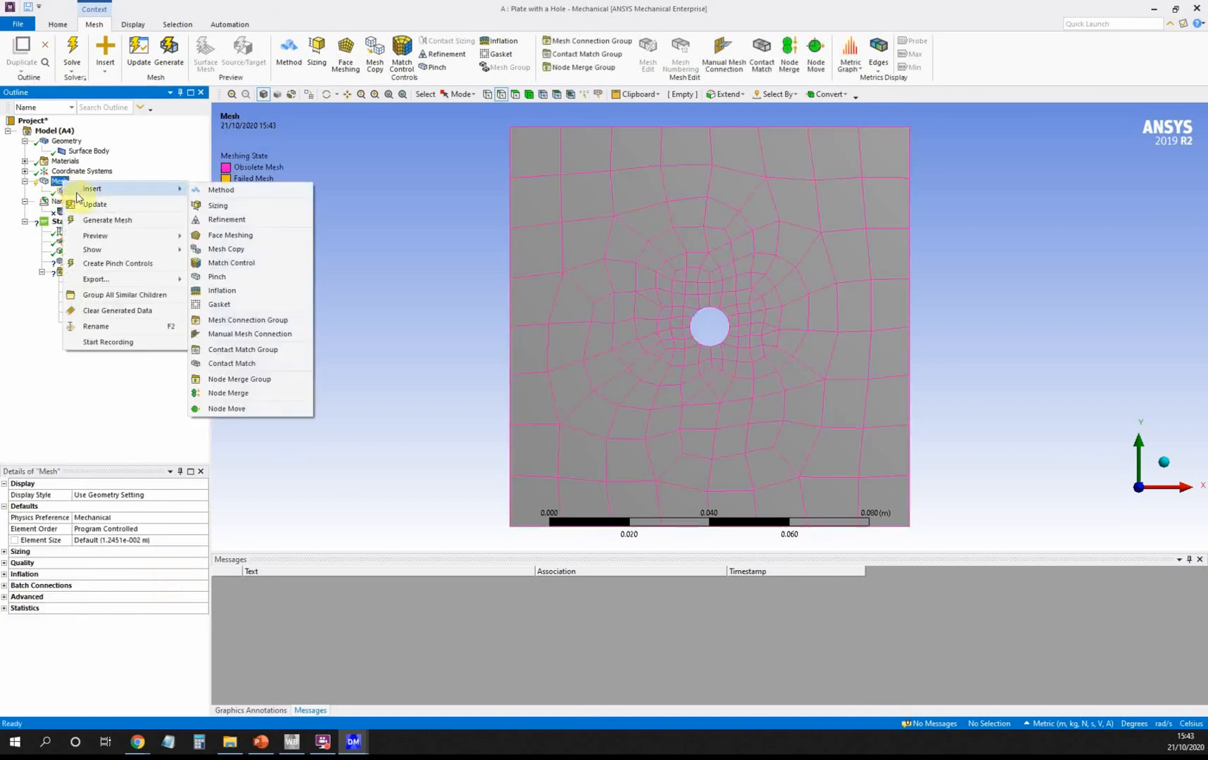
left_click(106, 219)
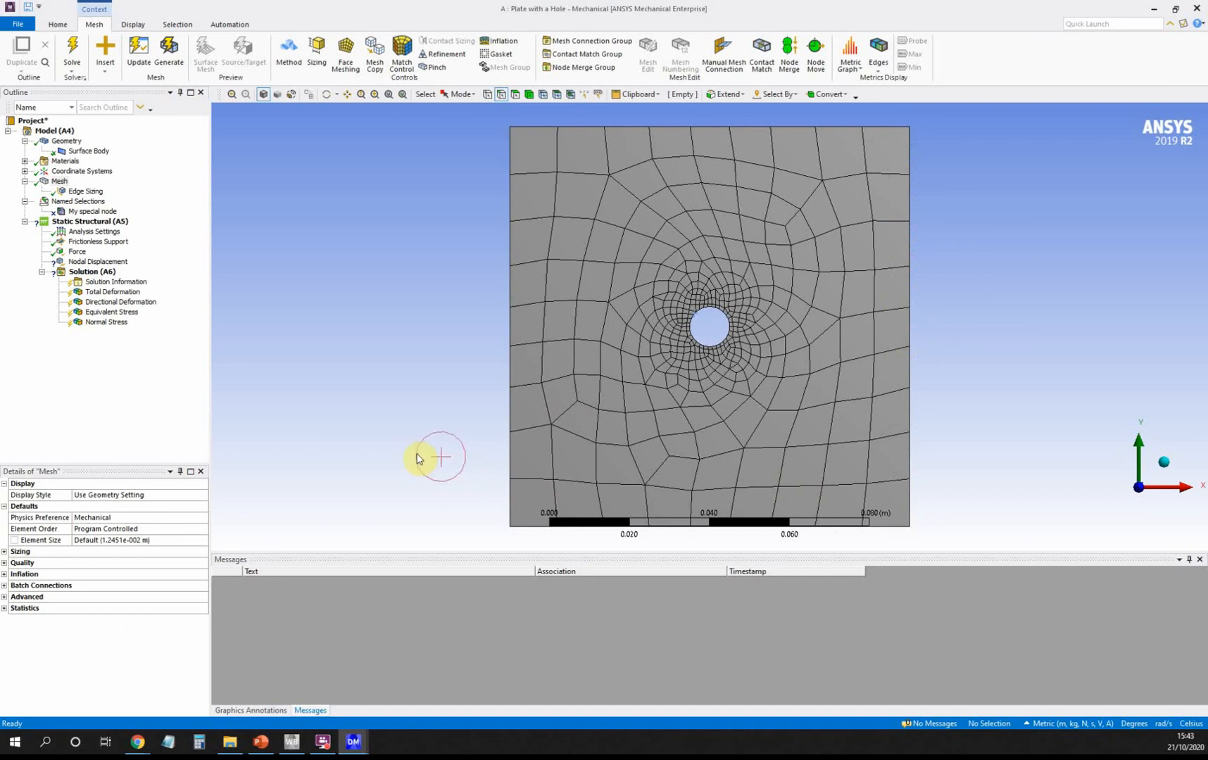
Step: Insert a second mesh sizing control and scope it to the four outer edges of the plate
left_click(59, 182)
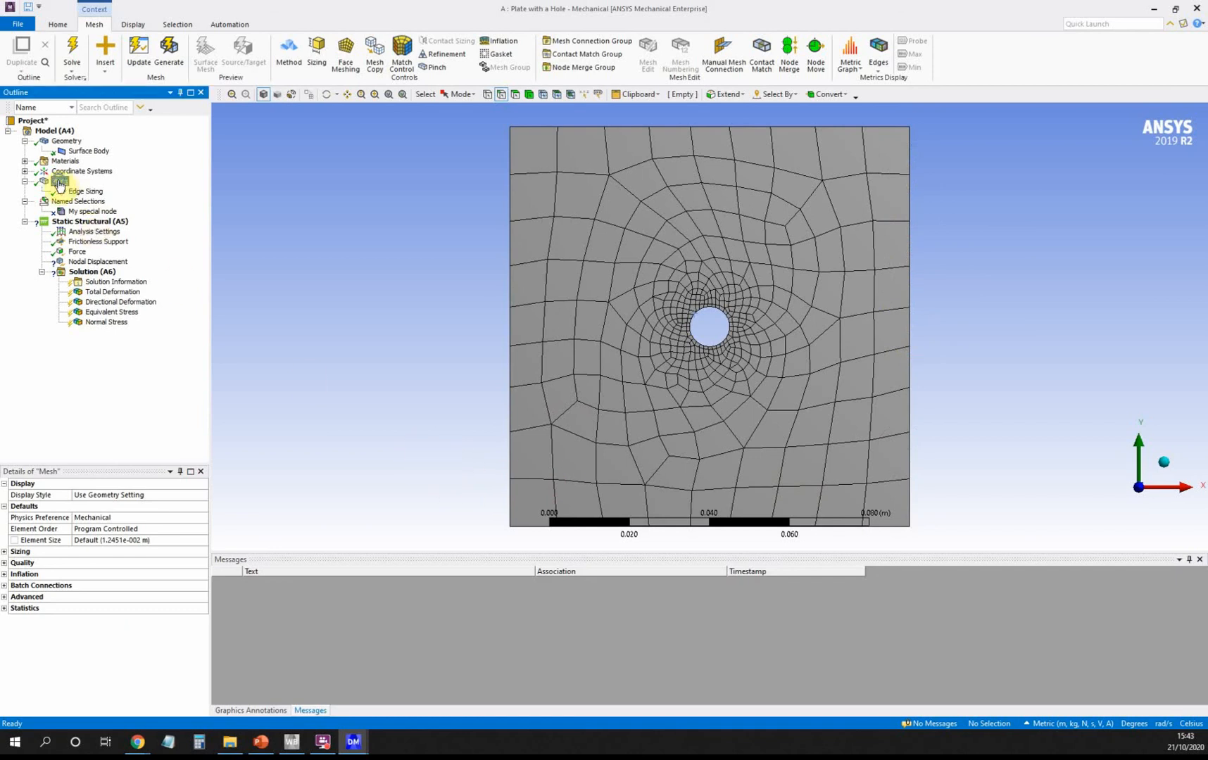
right_click(59, 185)
mouse_move(81, 190)
left_click(252, 205)
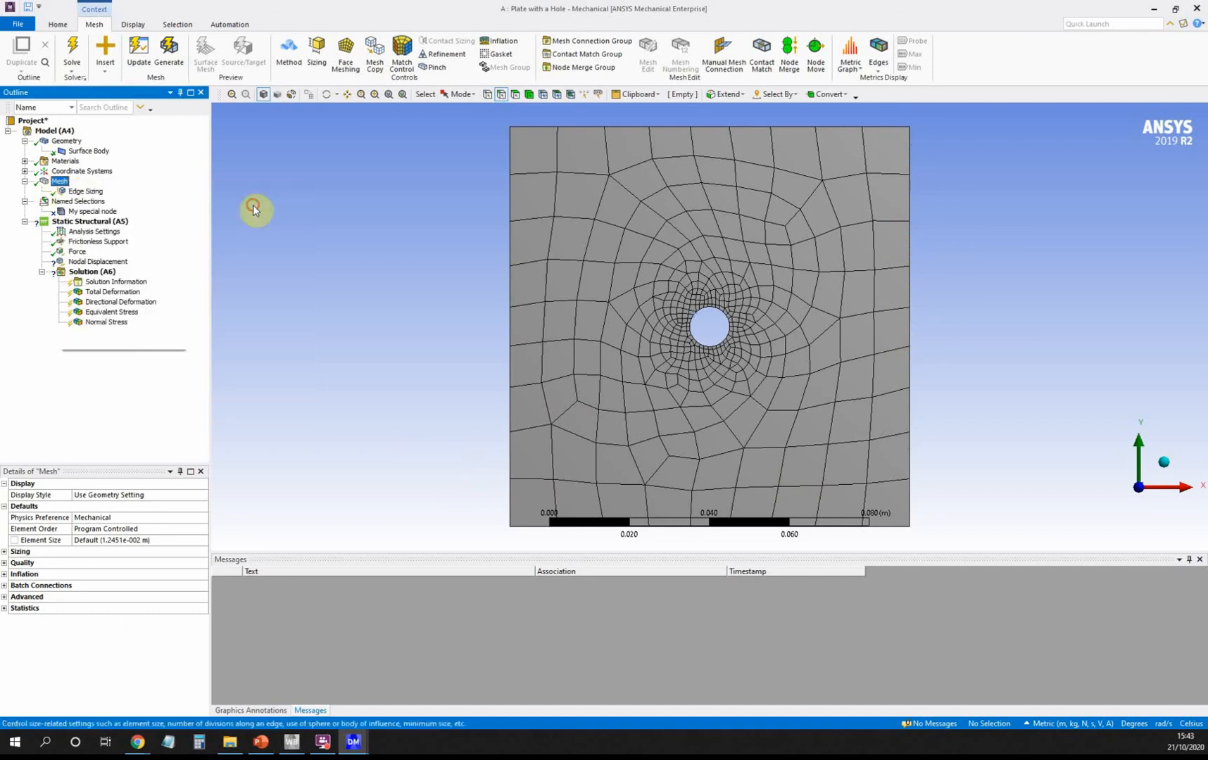
left_click(503, 323)
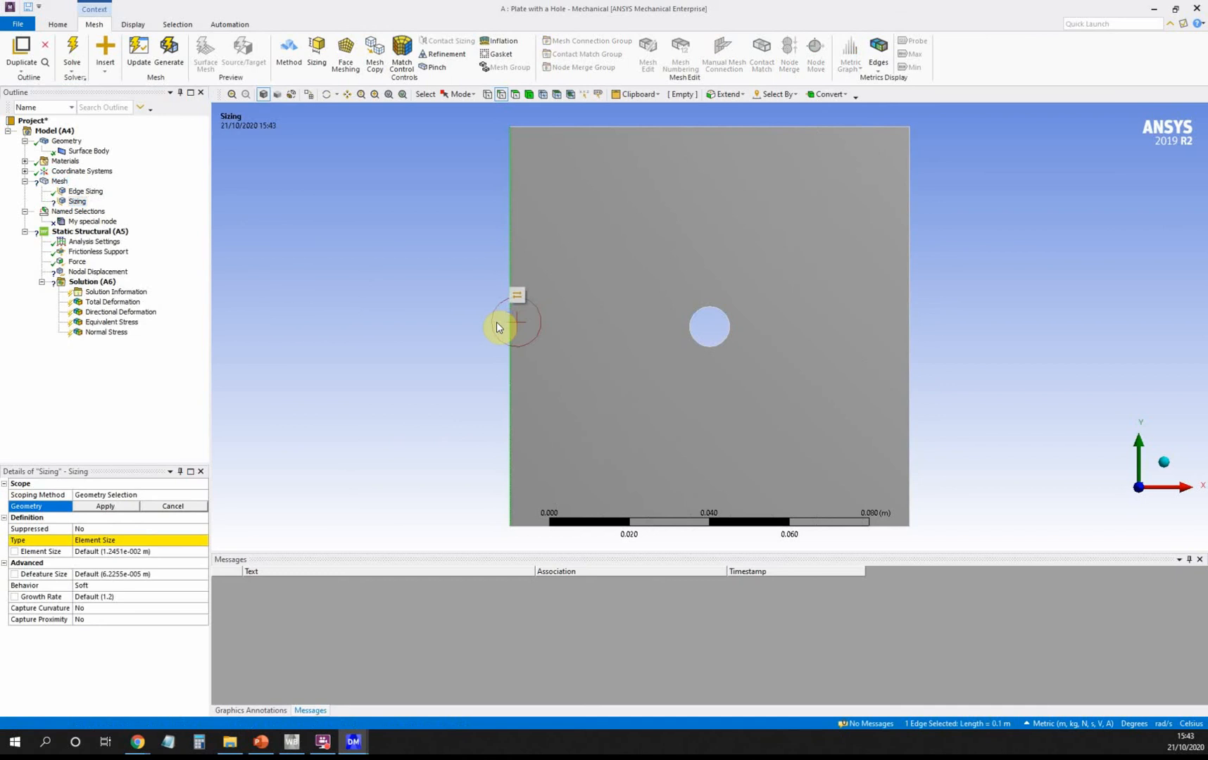
left_click(673, 130)
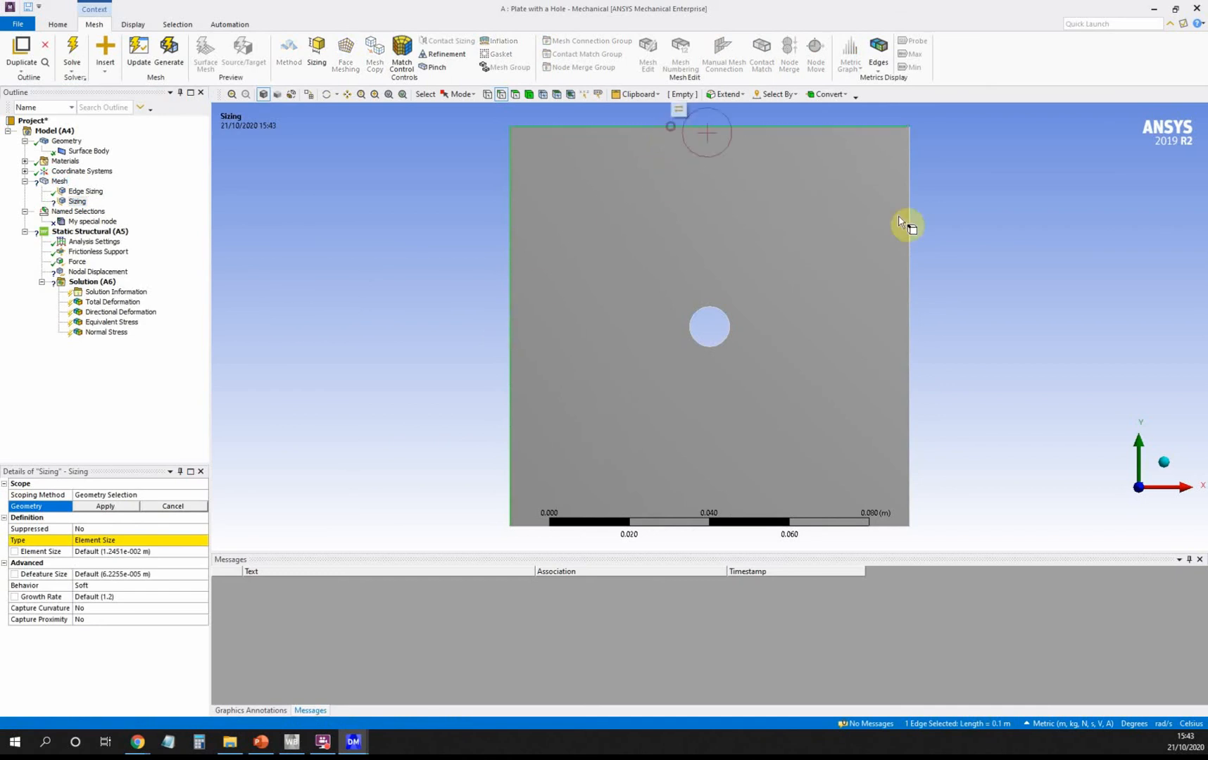
left_click(910, 278, "ctrl")
left_click(707, 532, "ctrl")
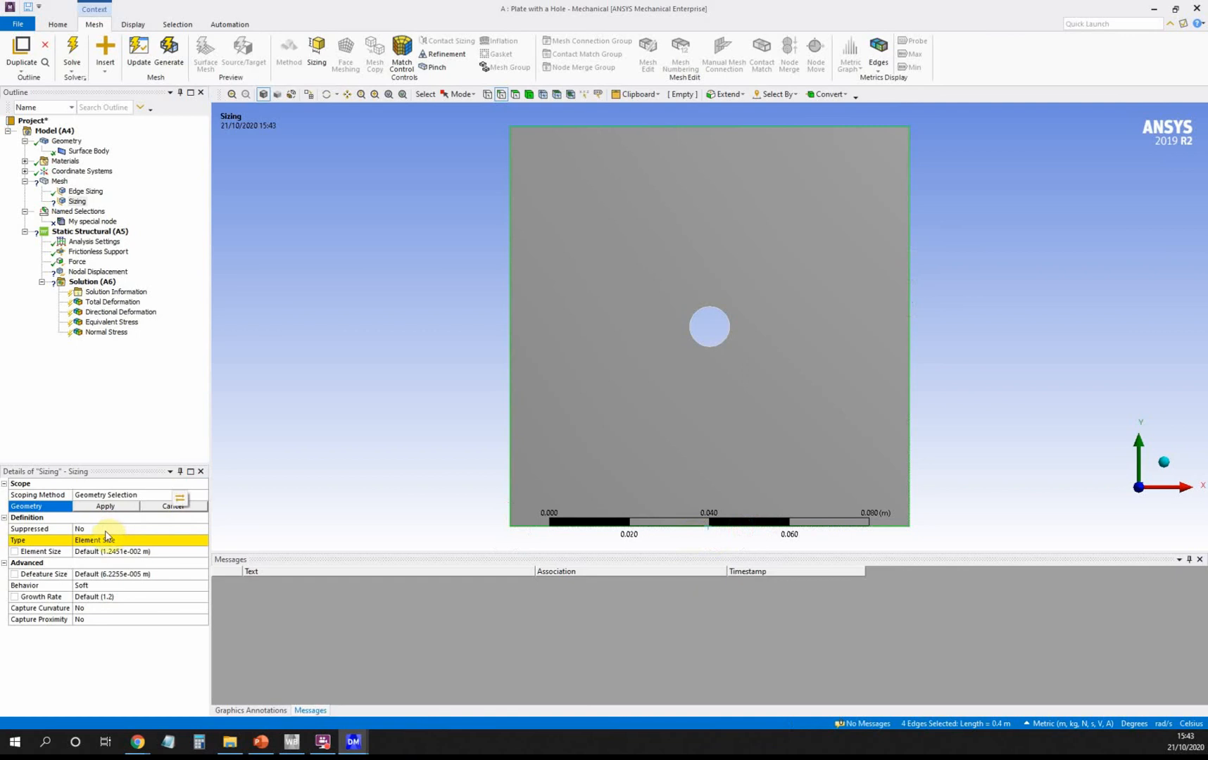
left_click(105, 506)
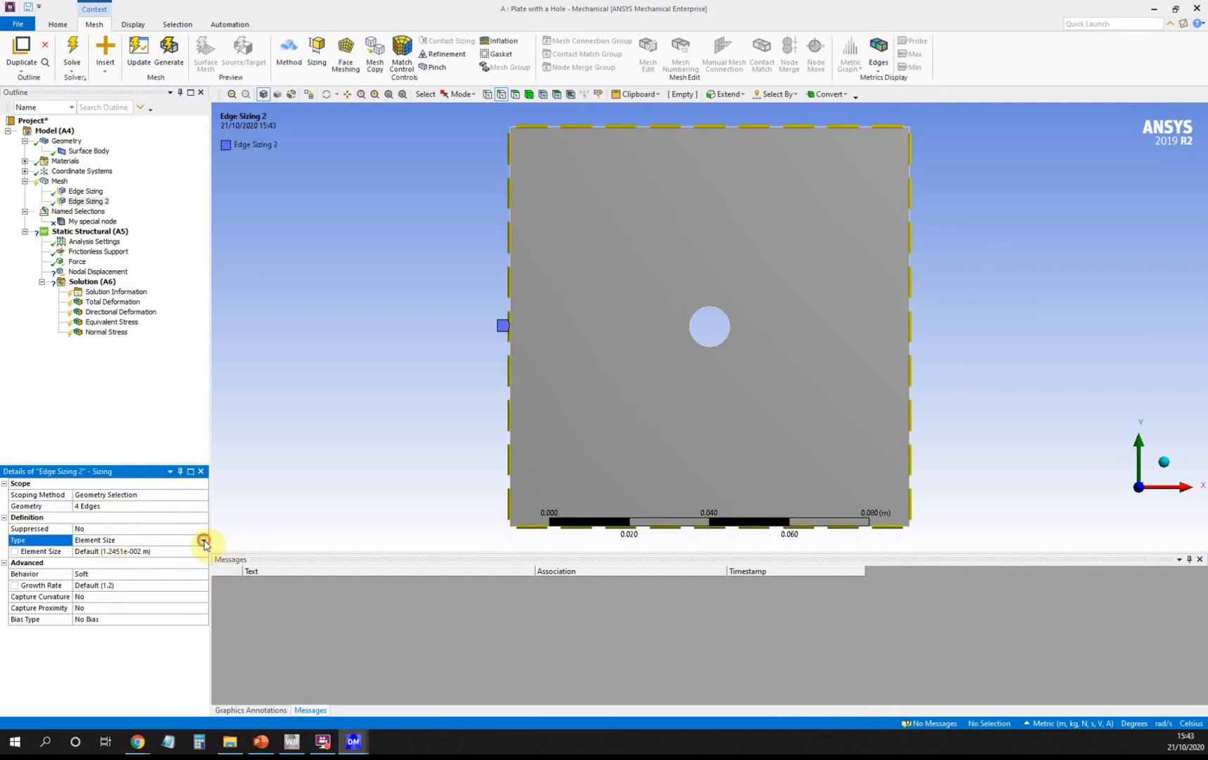
Step: Set the outer edge sizing to the Number of Divisions type with 15 divisions
left_click(201, 540)
left_click(182, 562)
left_click(103, 553)
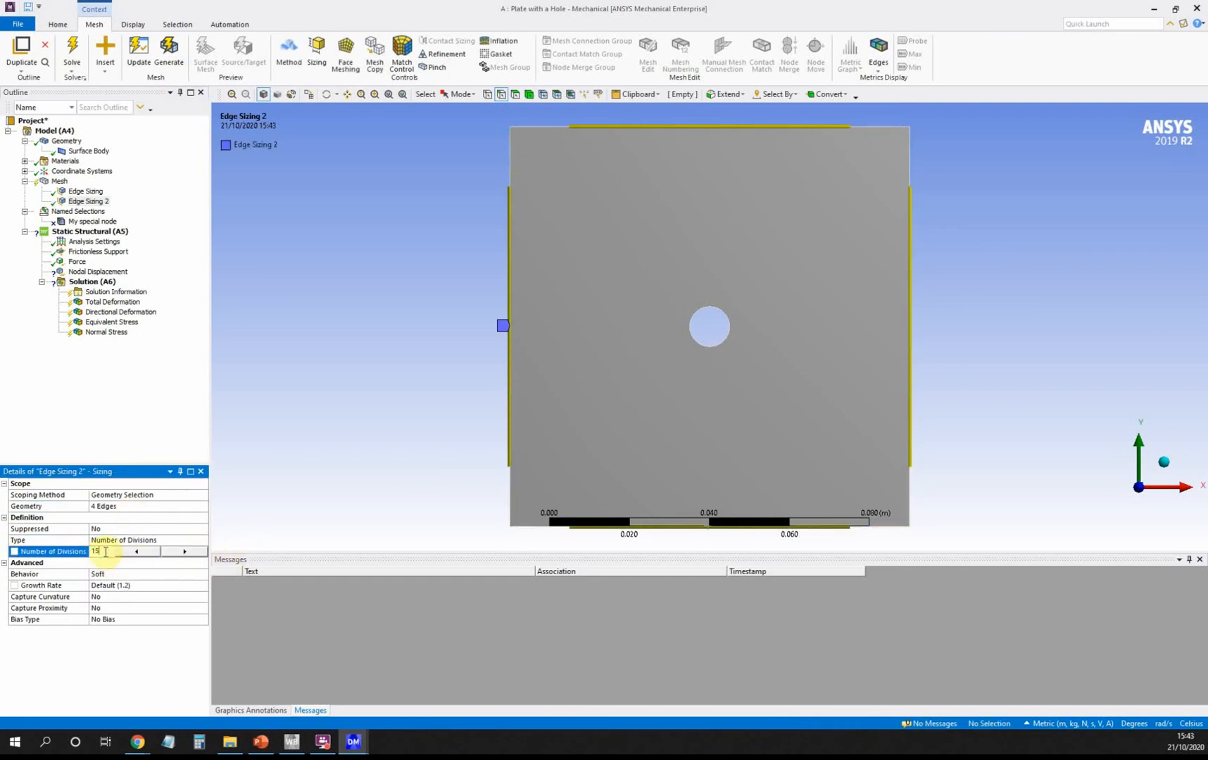
type("15")
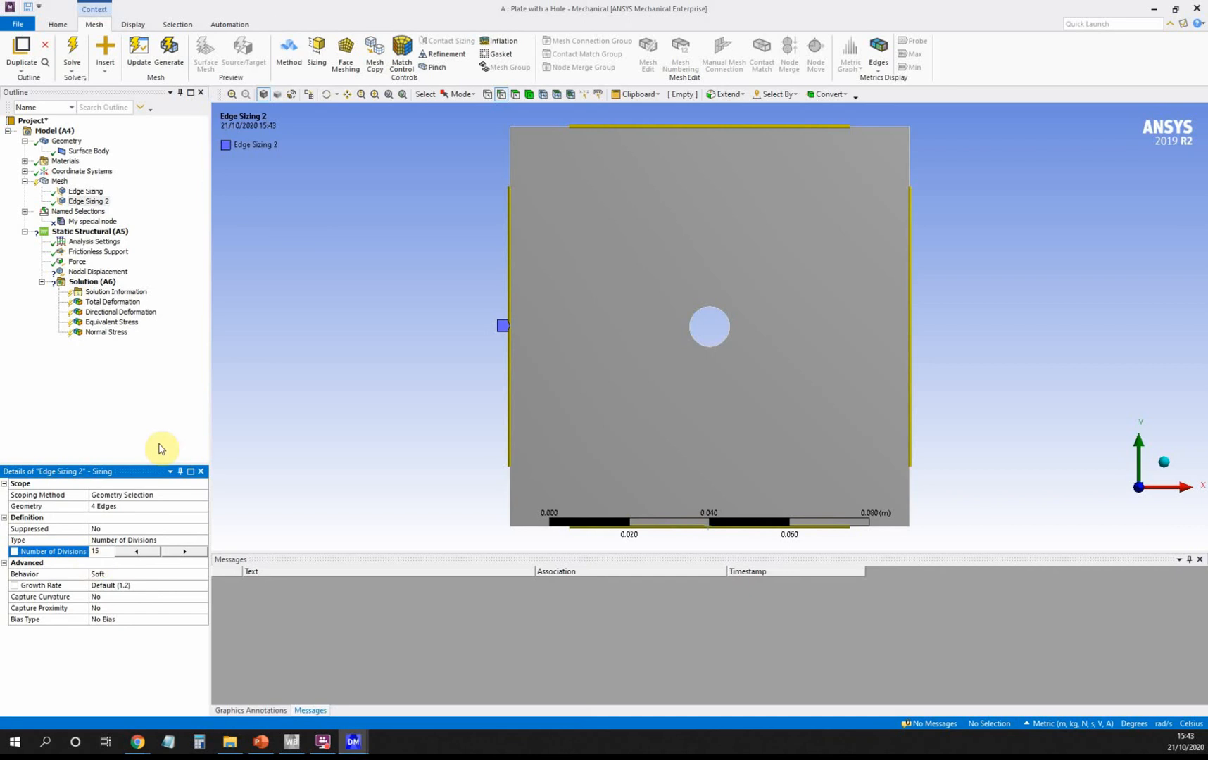
left_click(168, 585)
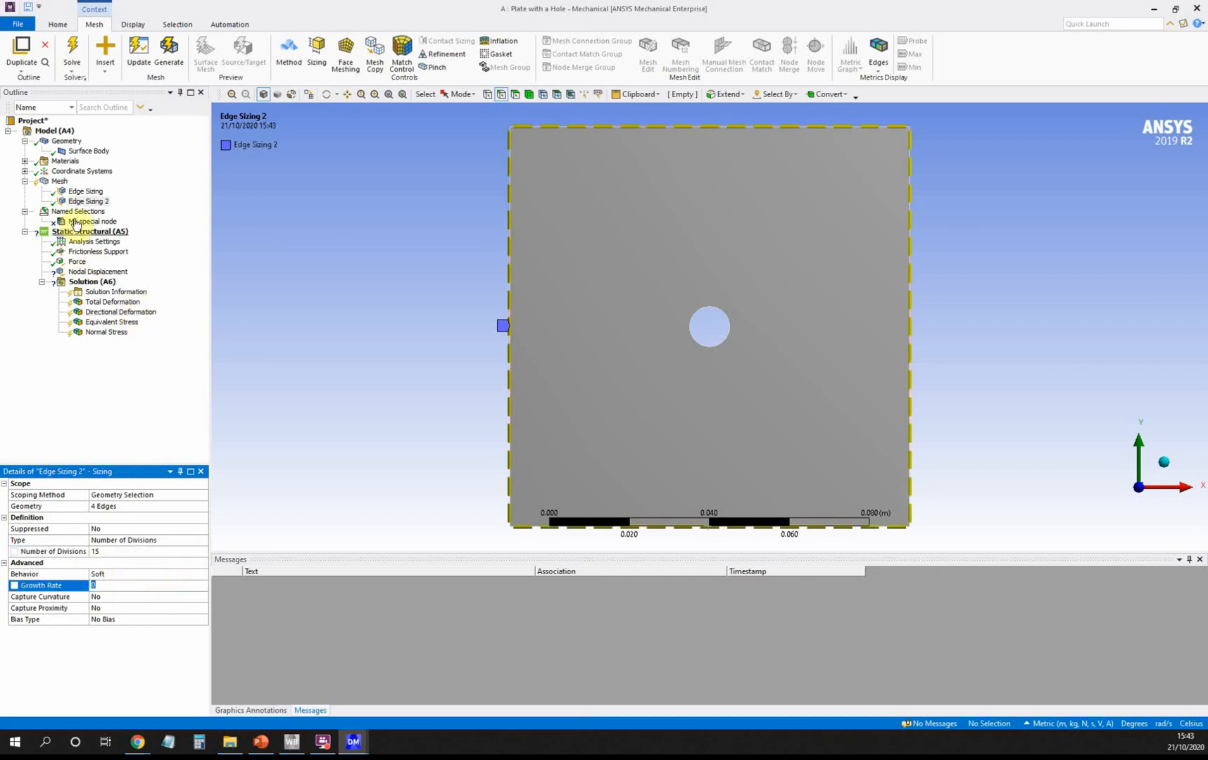
Step: Regenerate the mesh with the sizing of the four outer edges included
right_click(62, 183)
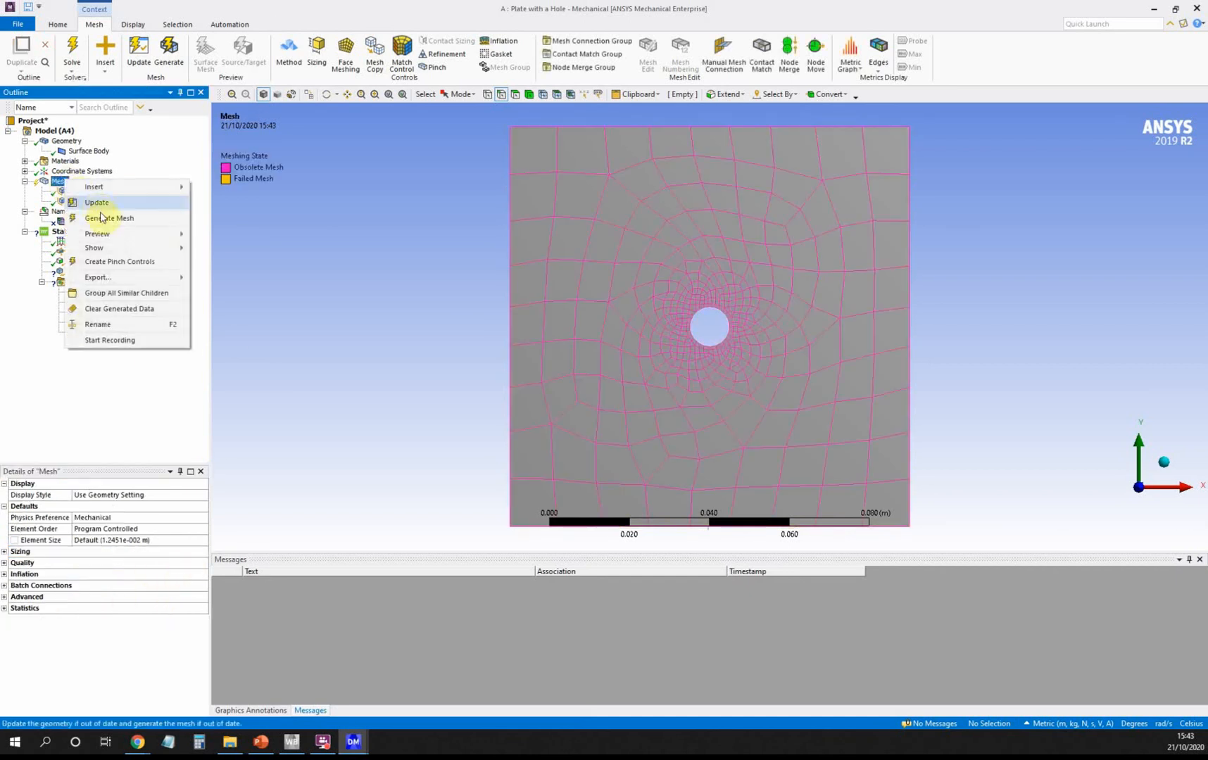
left_click(101, 213)
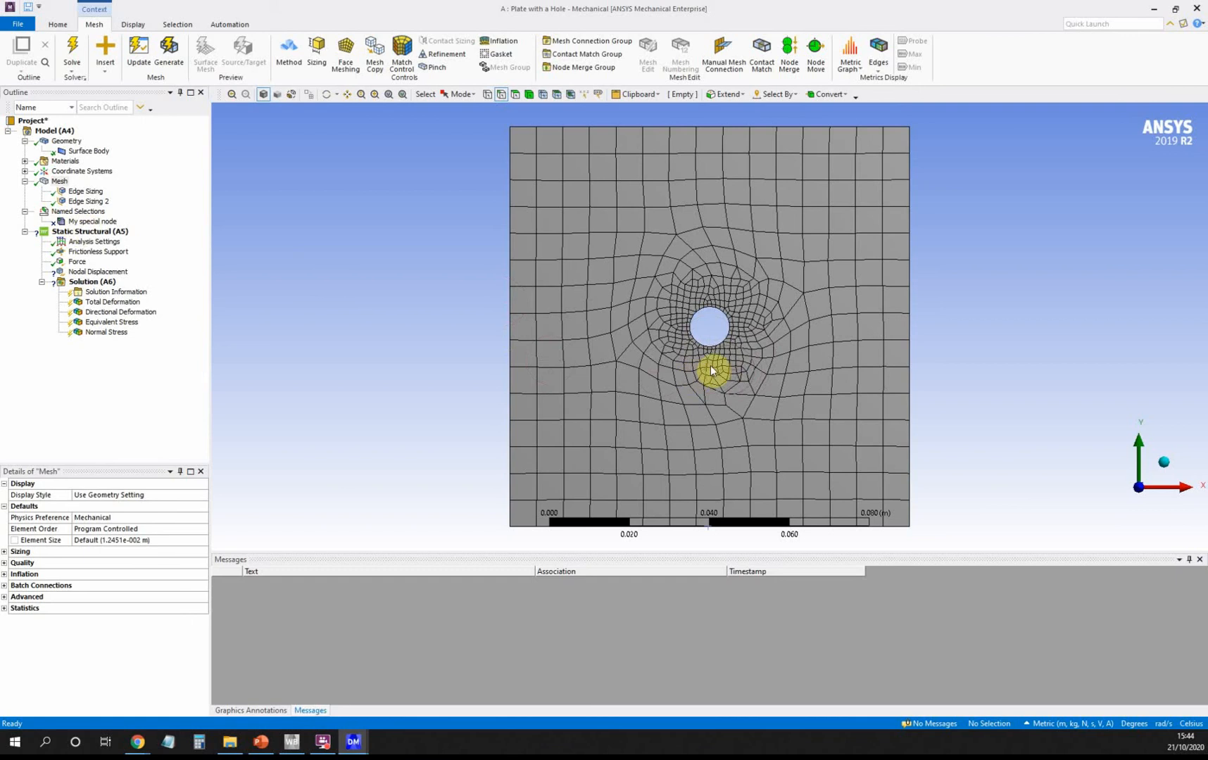
Step: Open the details of the "My special node" named selection
left_click(94, 223)
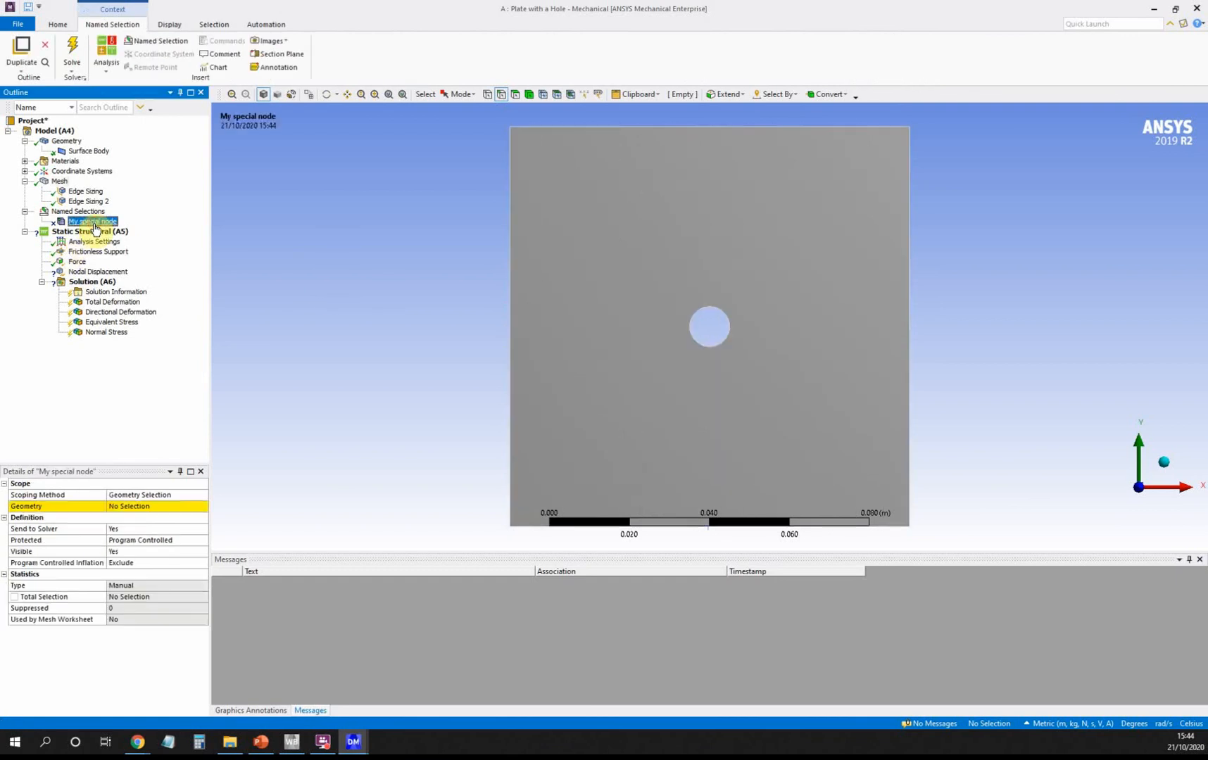
Step: Scope the "My special node" named selection to the single mesh node at the bottom of the hole's edge
left_click(150, 506)
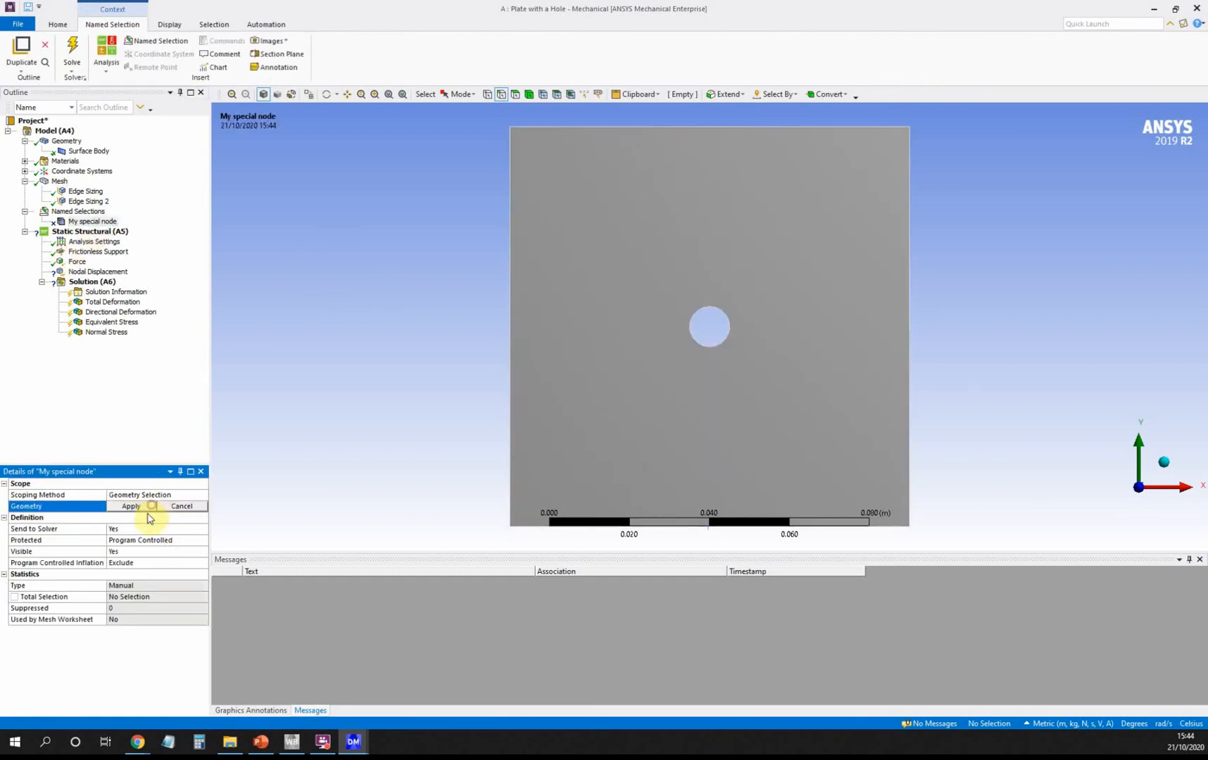
left_click(544, 95)
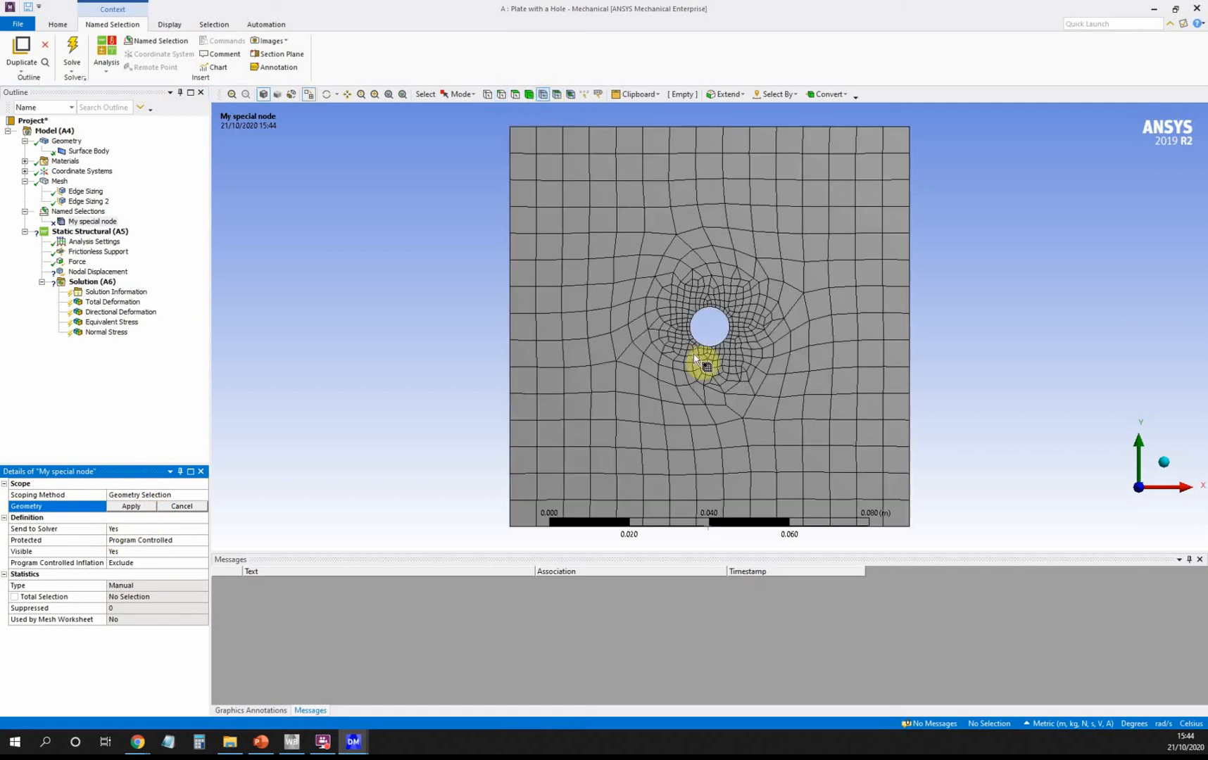
scroll(704, 354, "up", 6)
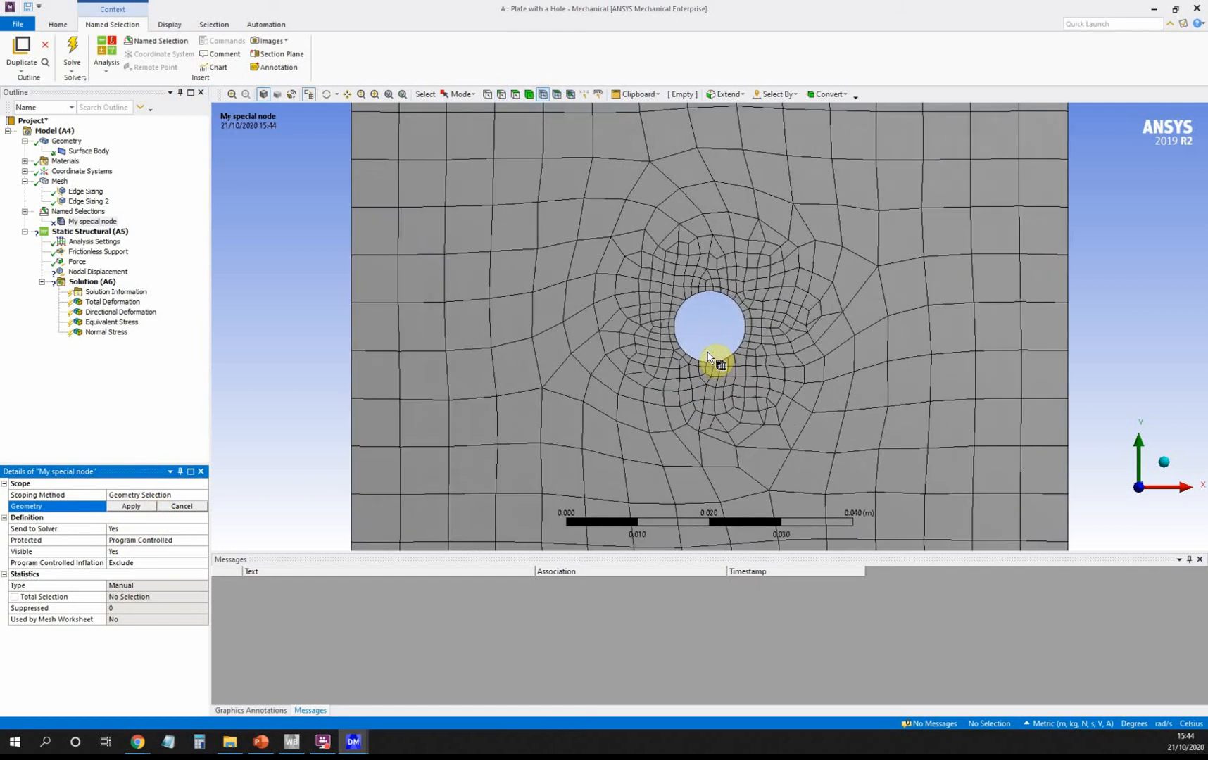
scroll(708, 355, "up", 3)
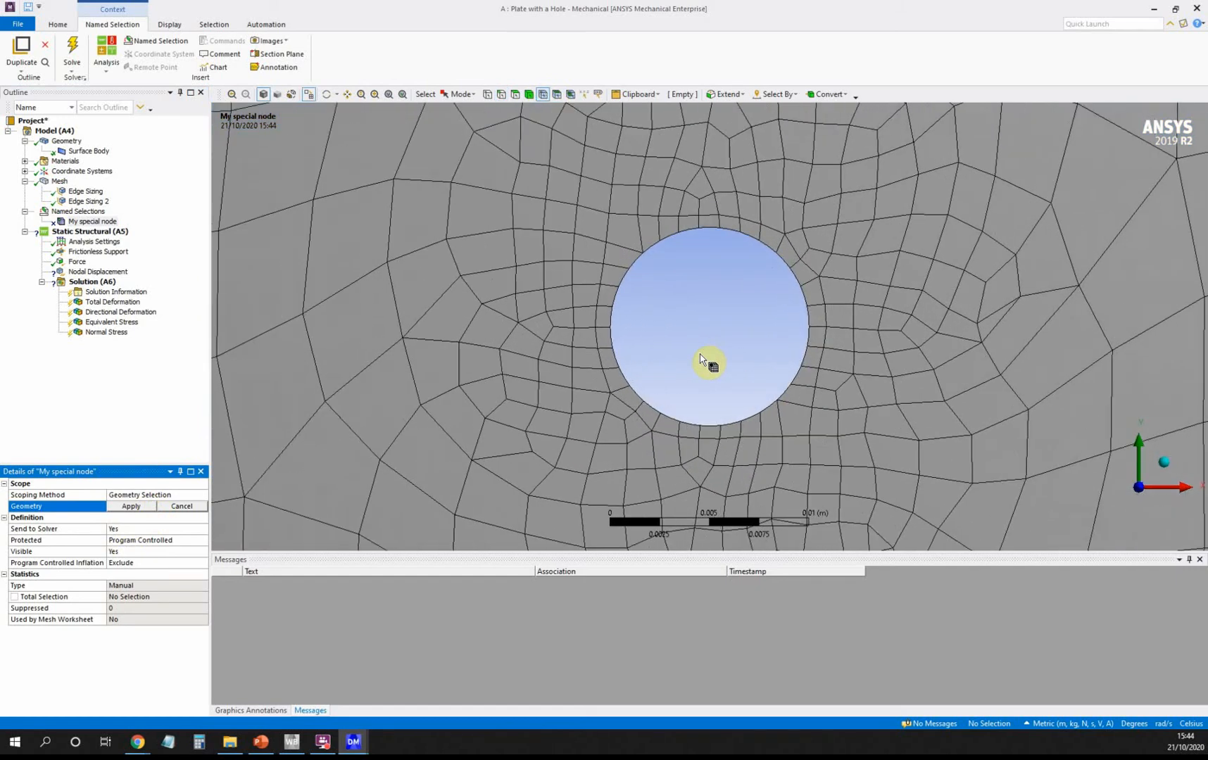
scroll(702, 358, "up", 1)
key("alt")
left_click(722, 437)
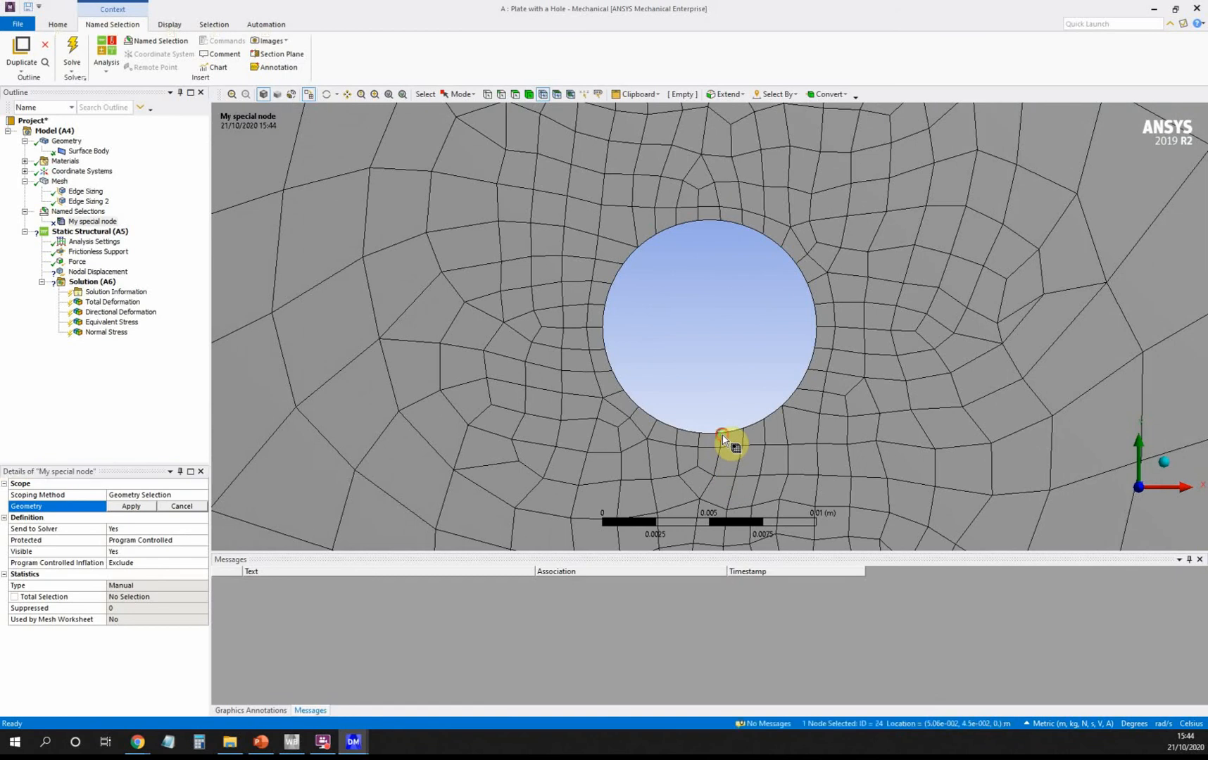
left_click(129, 507)
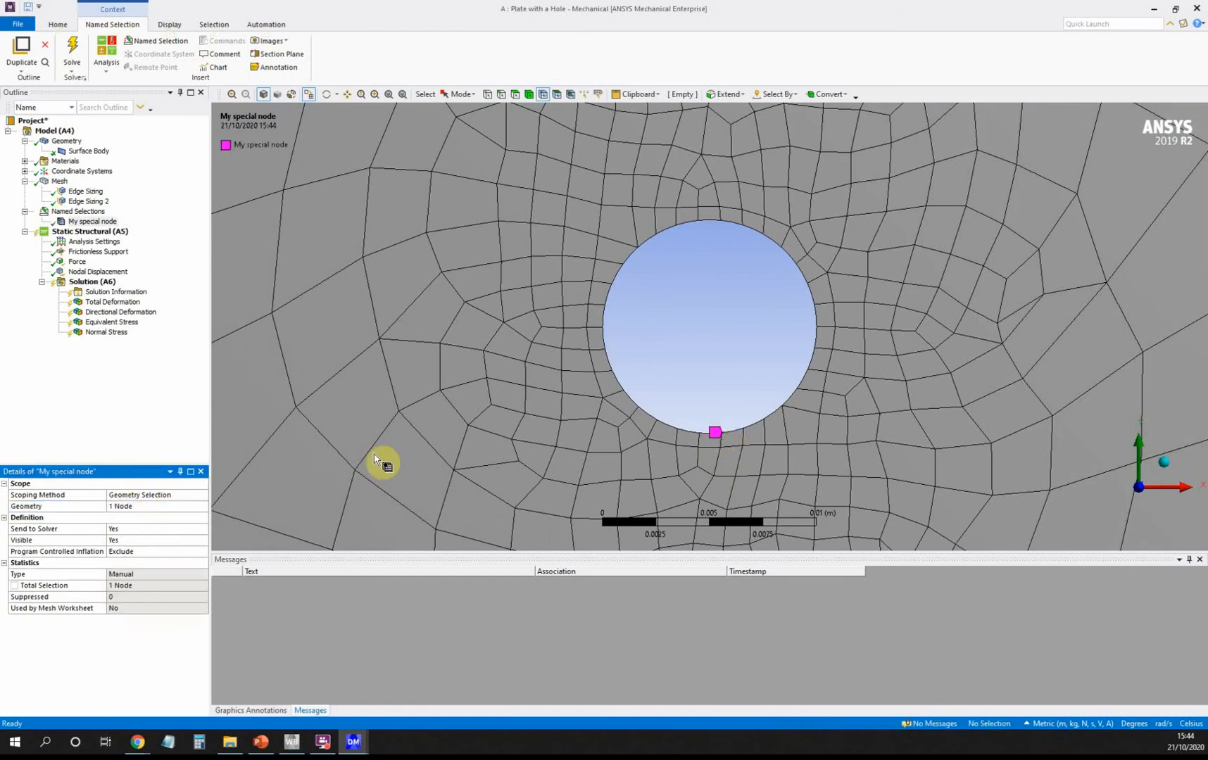
scroll(464, 371, "down", 4)
scroll(464, 372, "down", 3)
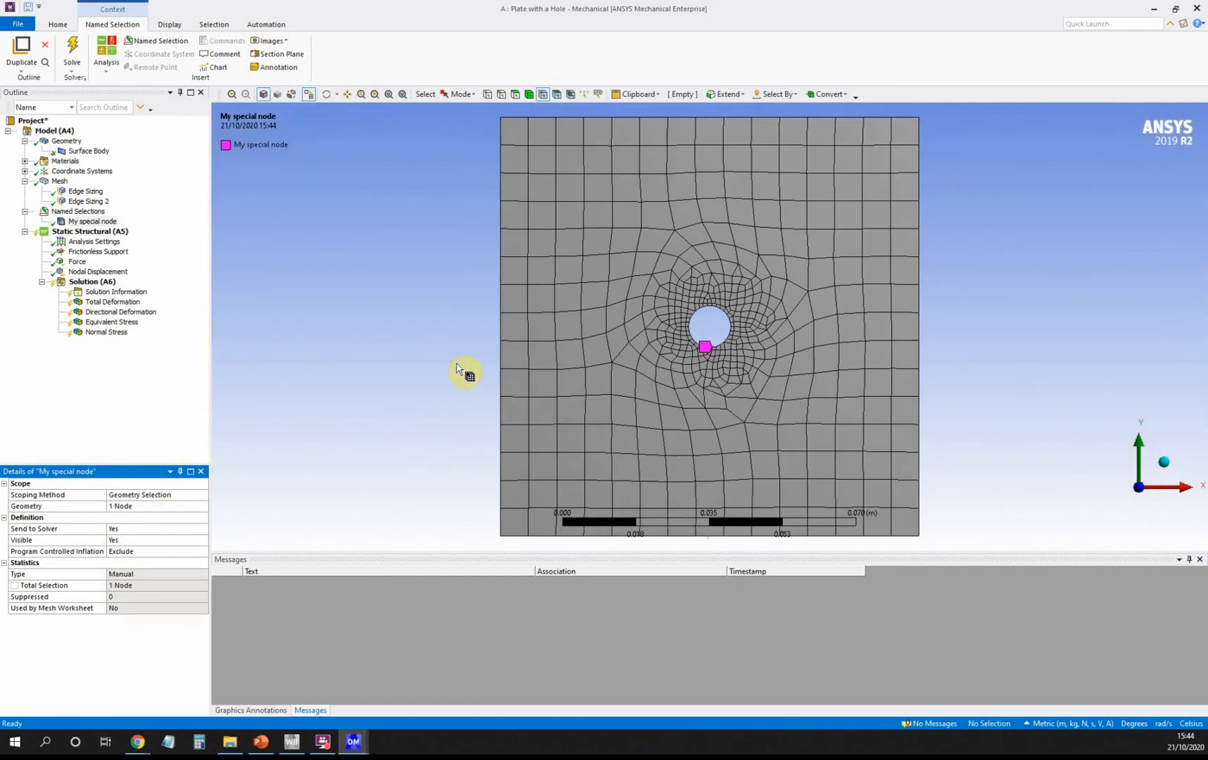
key("alt")
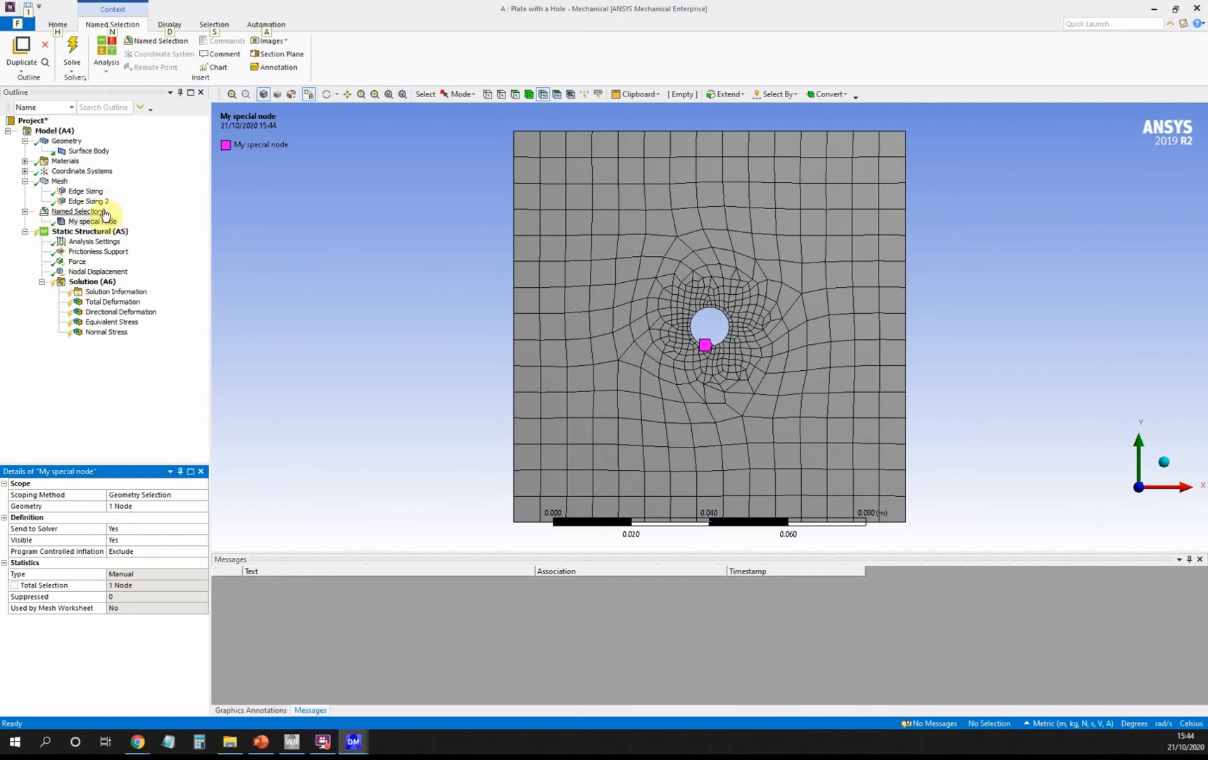
Step: Review the nodal displacement and the applied supports and loads, and solve the static structural analysis
left_click(97, 272)
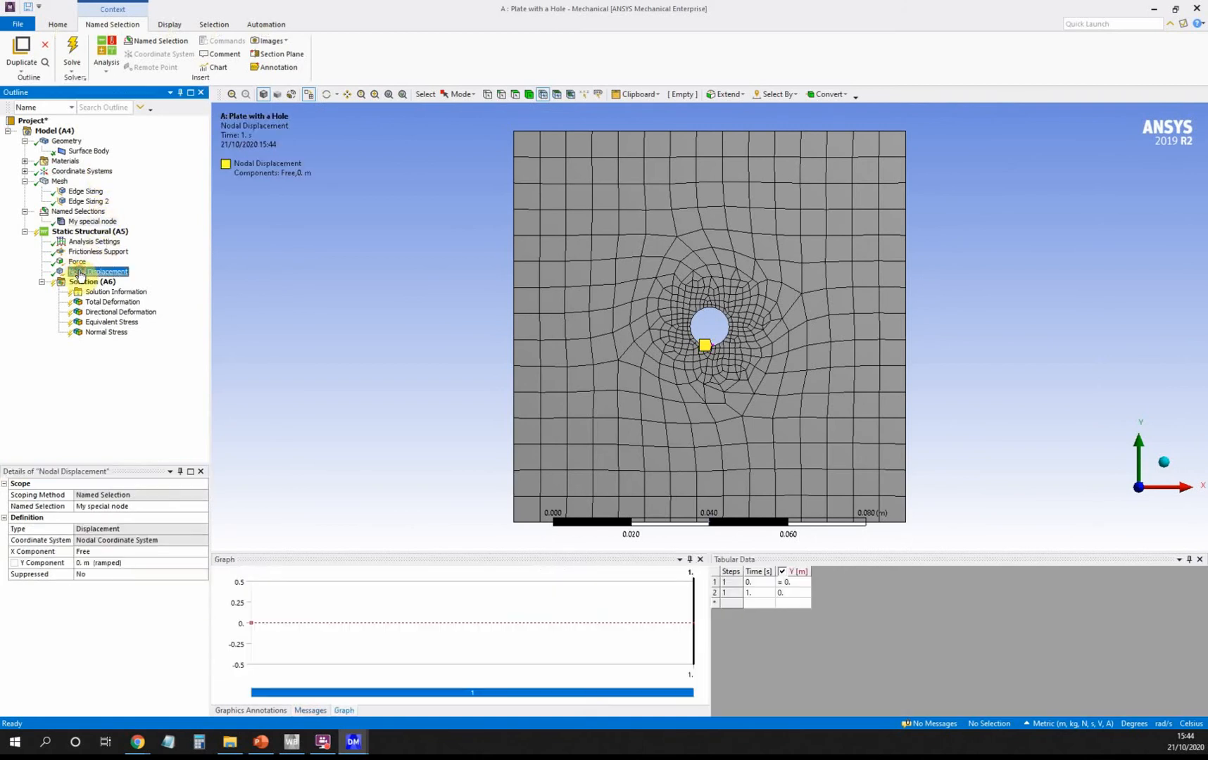
left_click(92, 232)
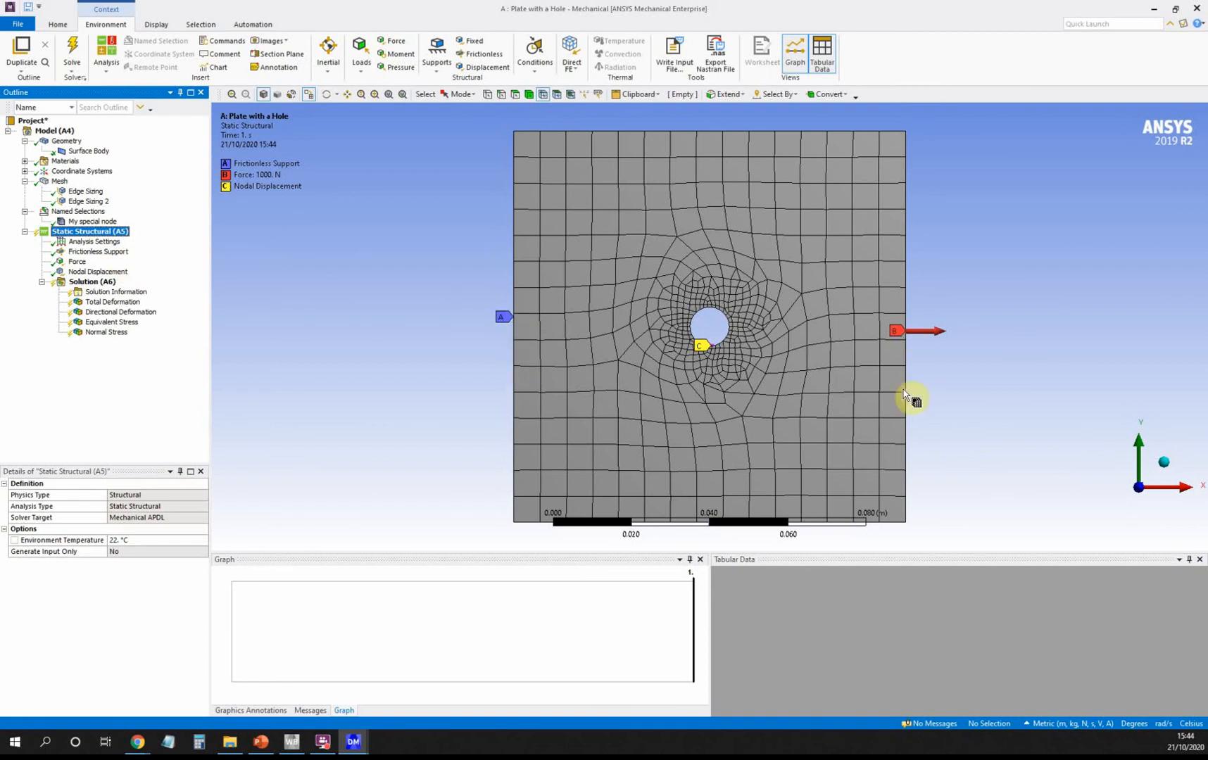
left_click(65, 282)
right_click(65, 282)
left_click(91, 298)
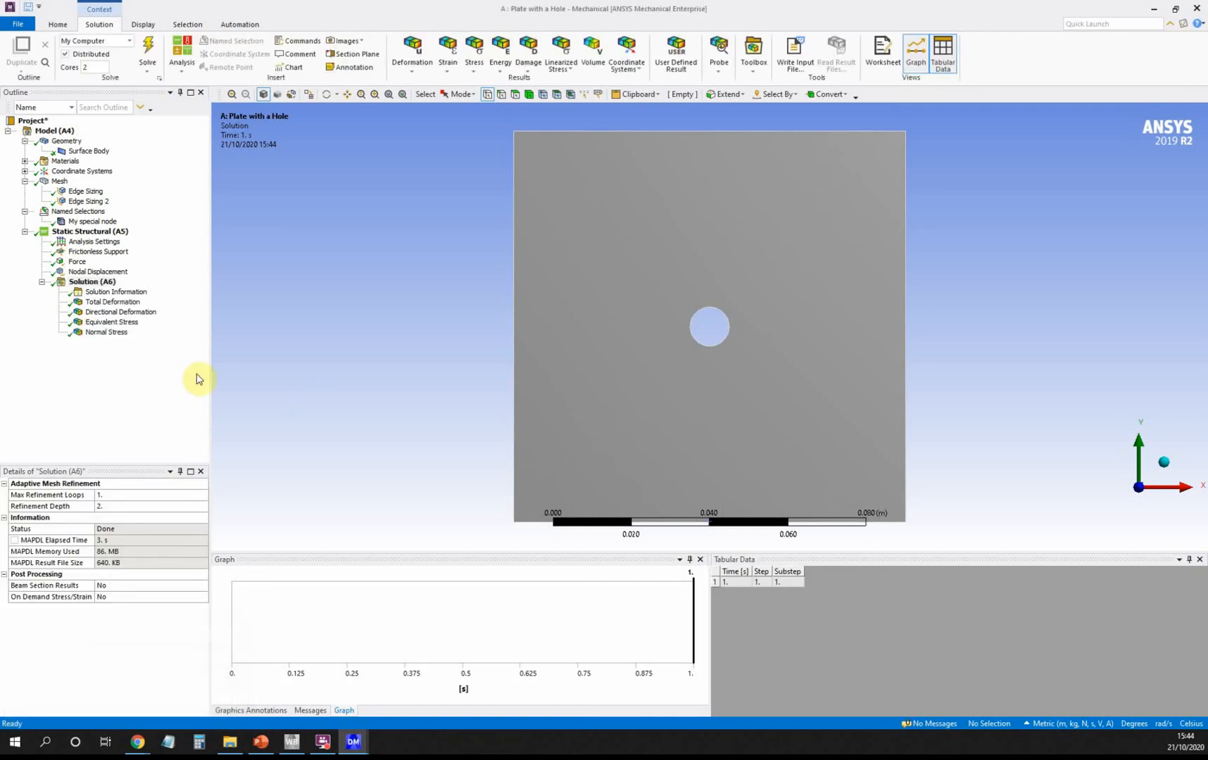
Step: Display the Normal Stress result and examine the stress contours around the hole and across the plate
left_click(101, 335)
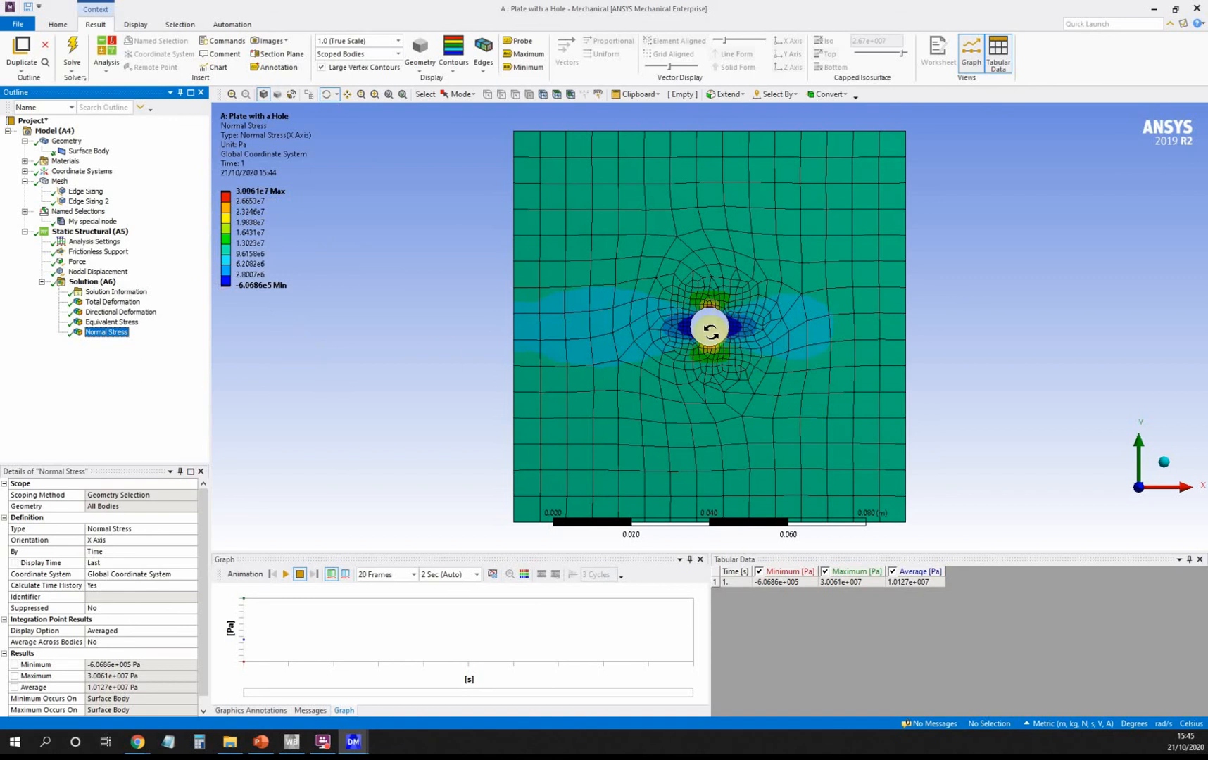
scroll(718, 325, "up", 5)
scroll(711, 333, "up", 4)
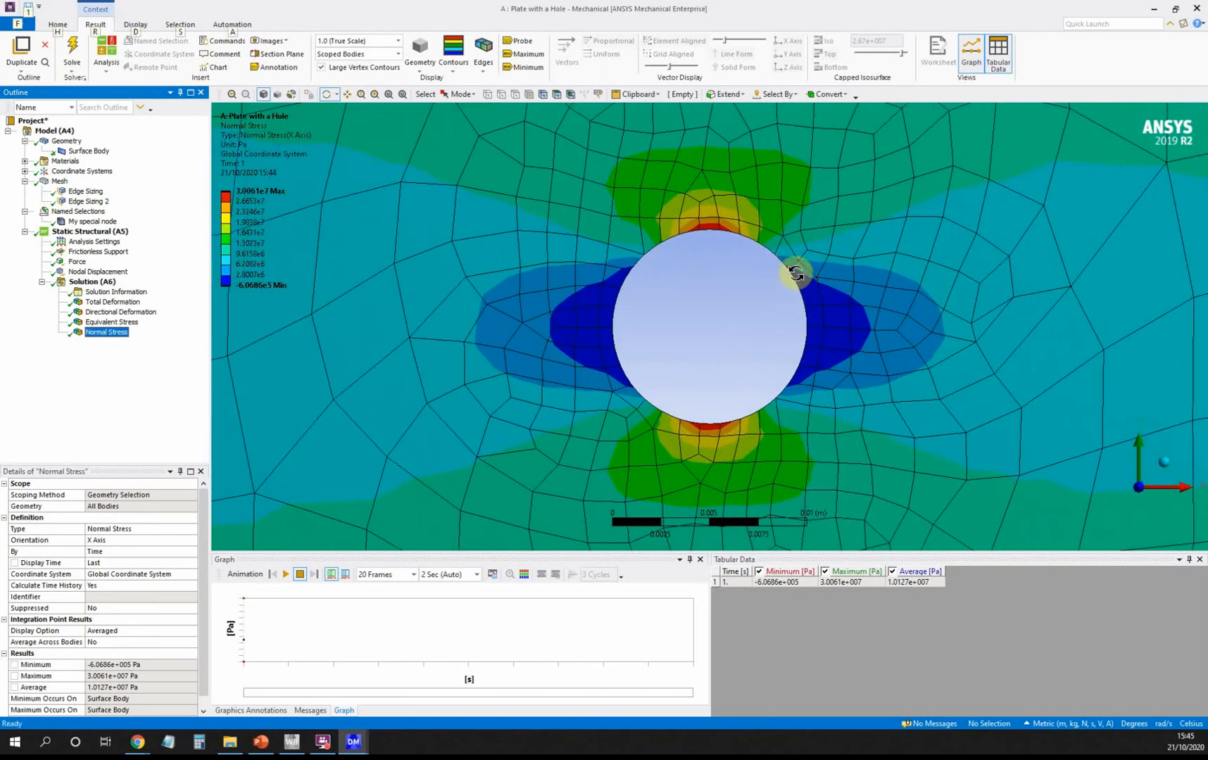
key("alt")
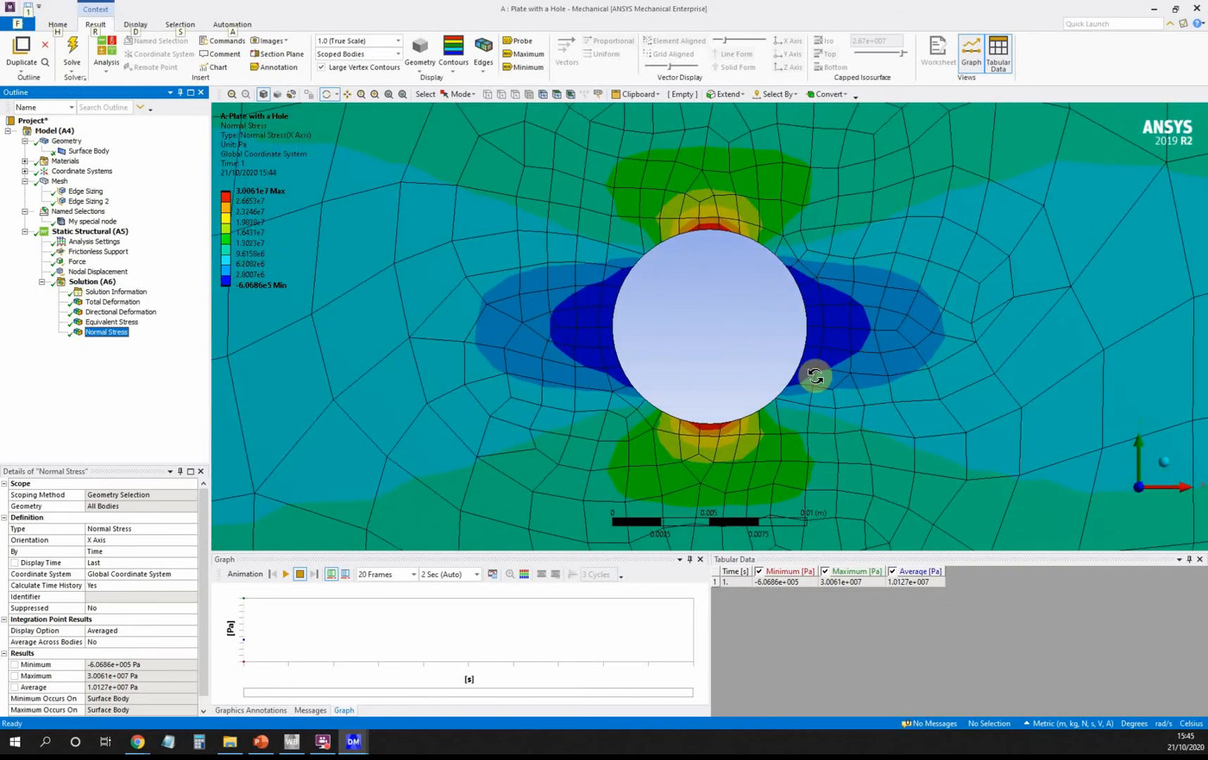
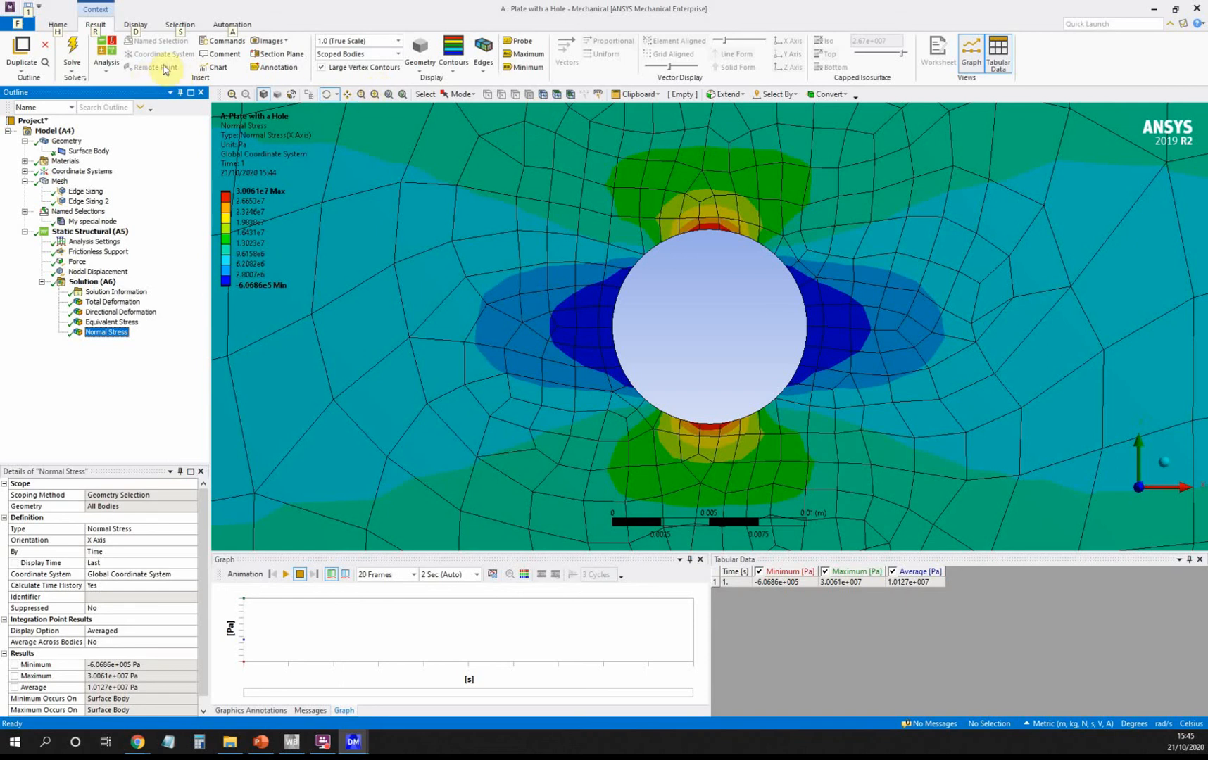
scroll(560, 365, "down", 2)
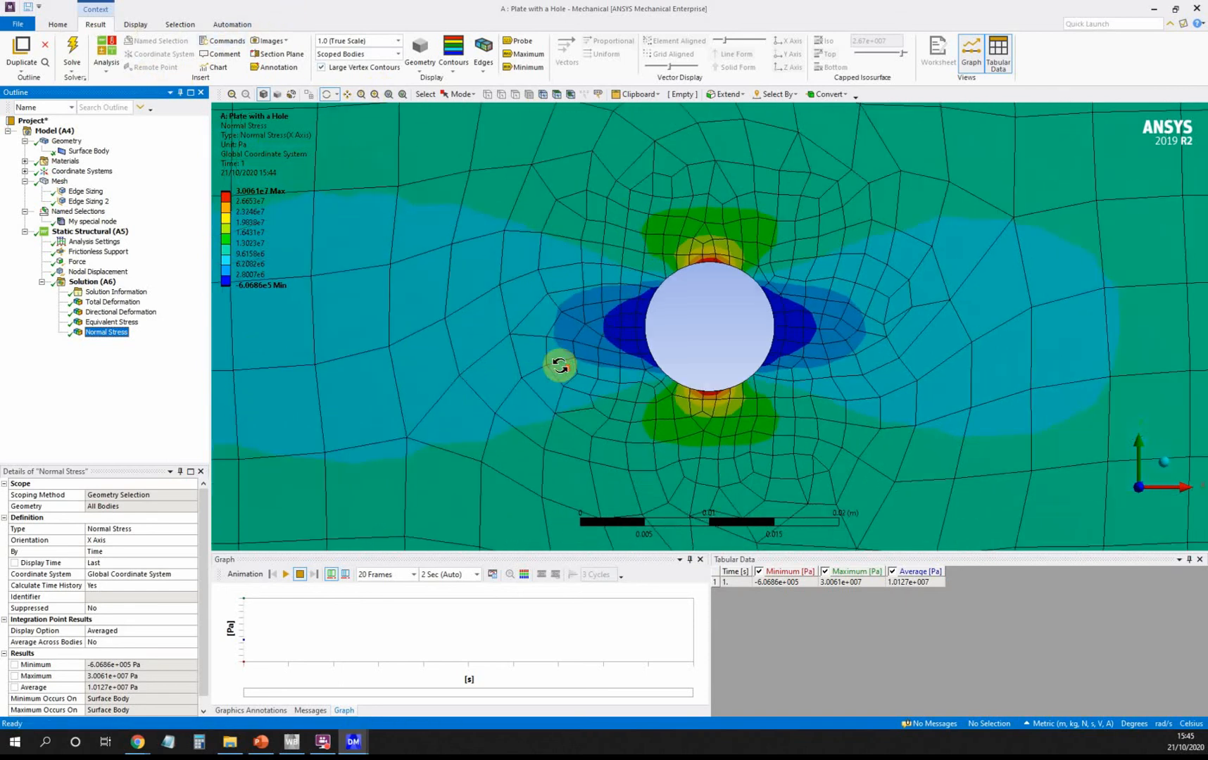
scroll(560, 365, "down", 8)
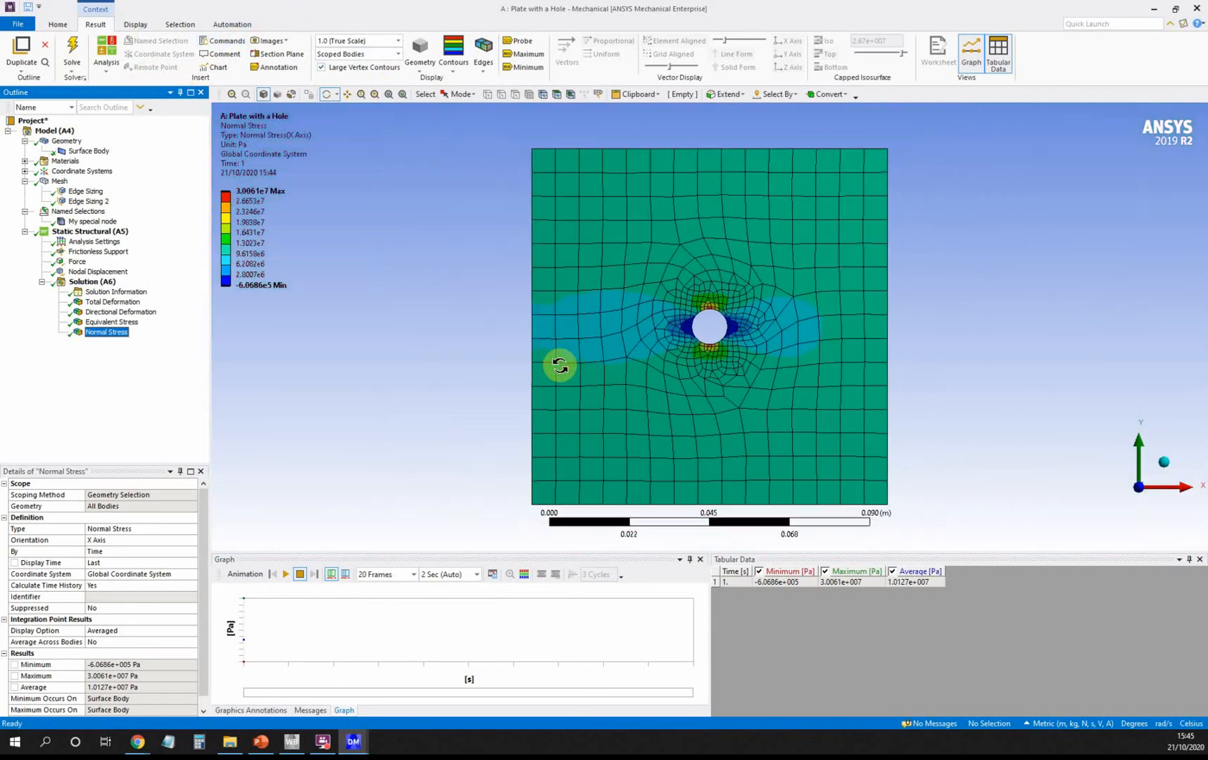
key("alt")
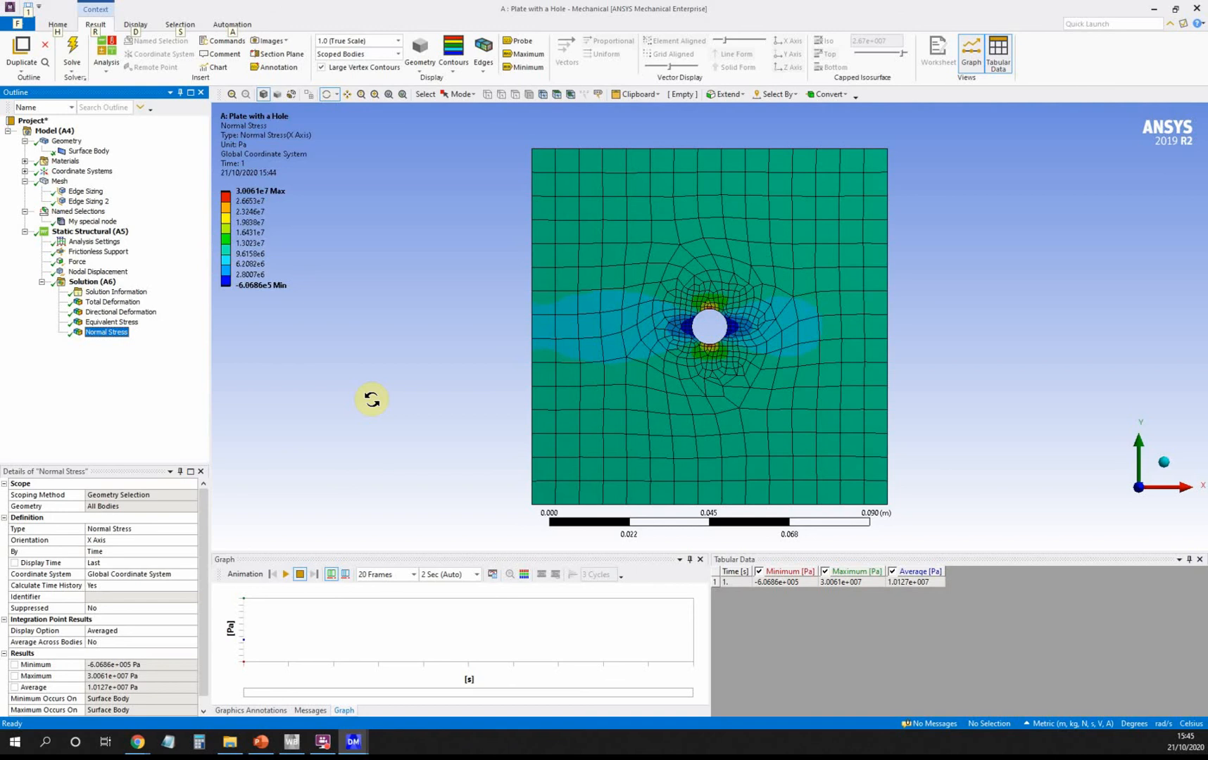
Step: Close Mechanical and open the Plate with a Hole geometry in DesignModeler
left_click(1195, 9)
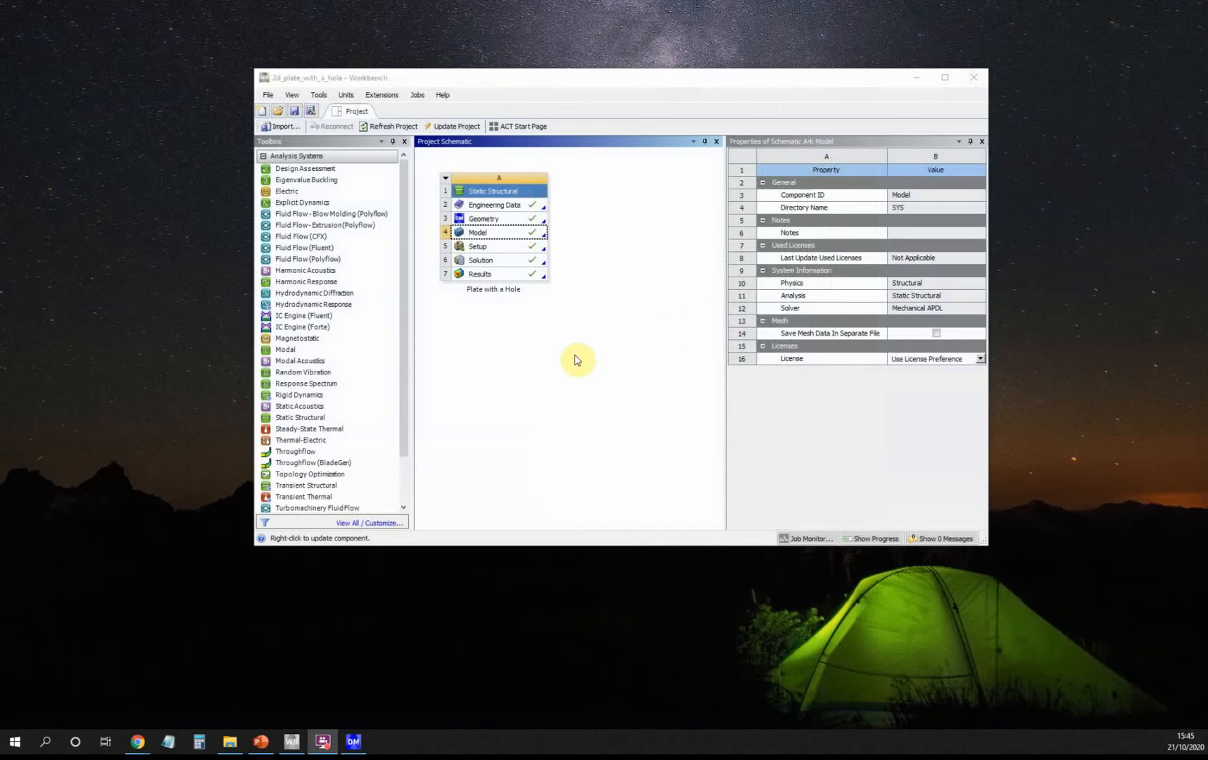
left_click(491, 218)
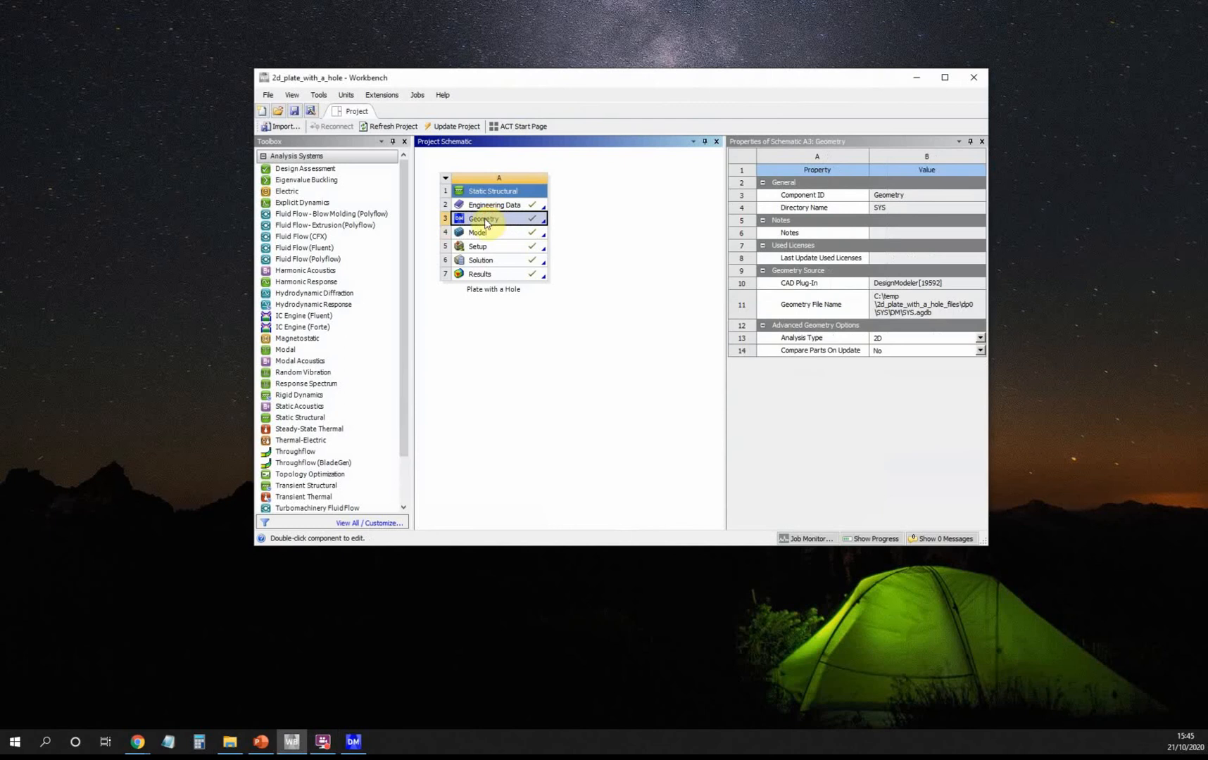
double_click(485, 223)
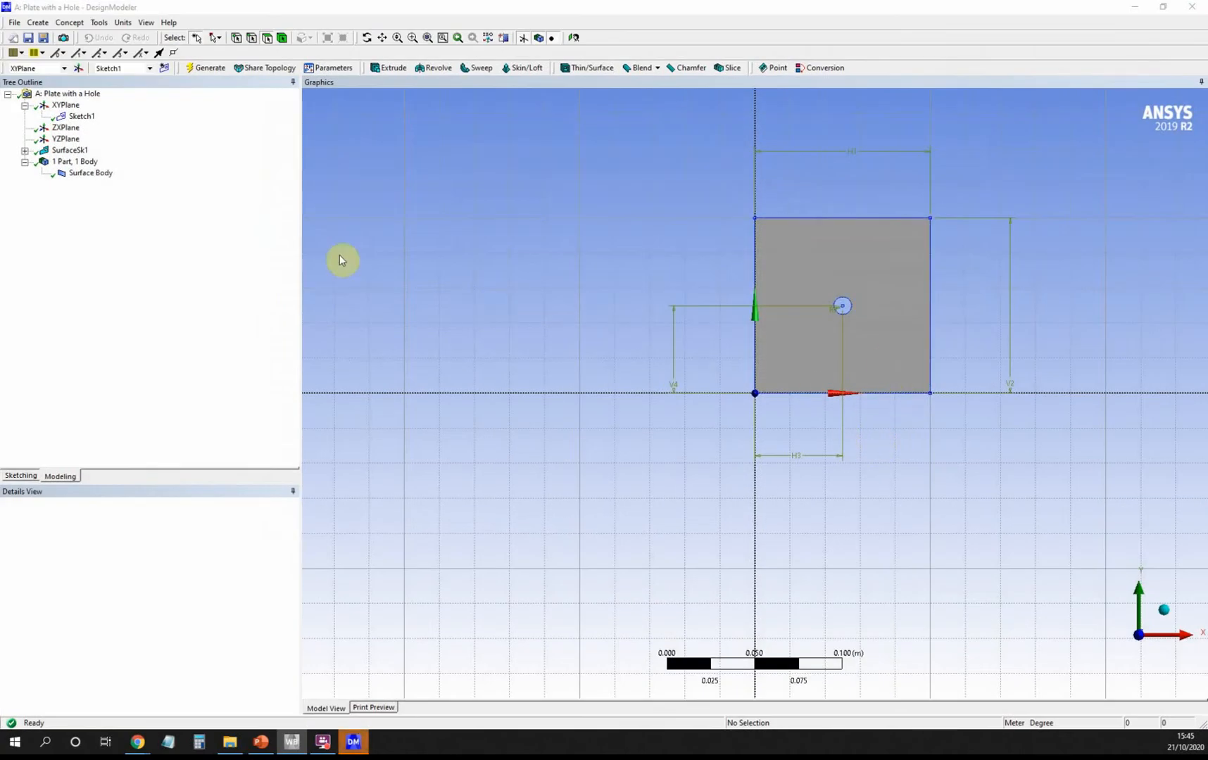
Step: Open Sketch1 for sketching and set its grid to 10 minor steps per major spacing
left_click(90, 119)
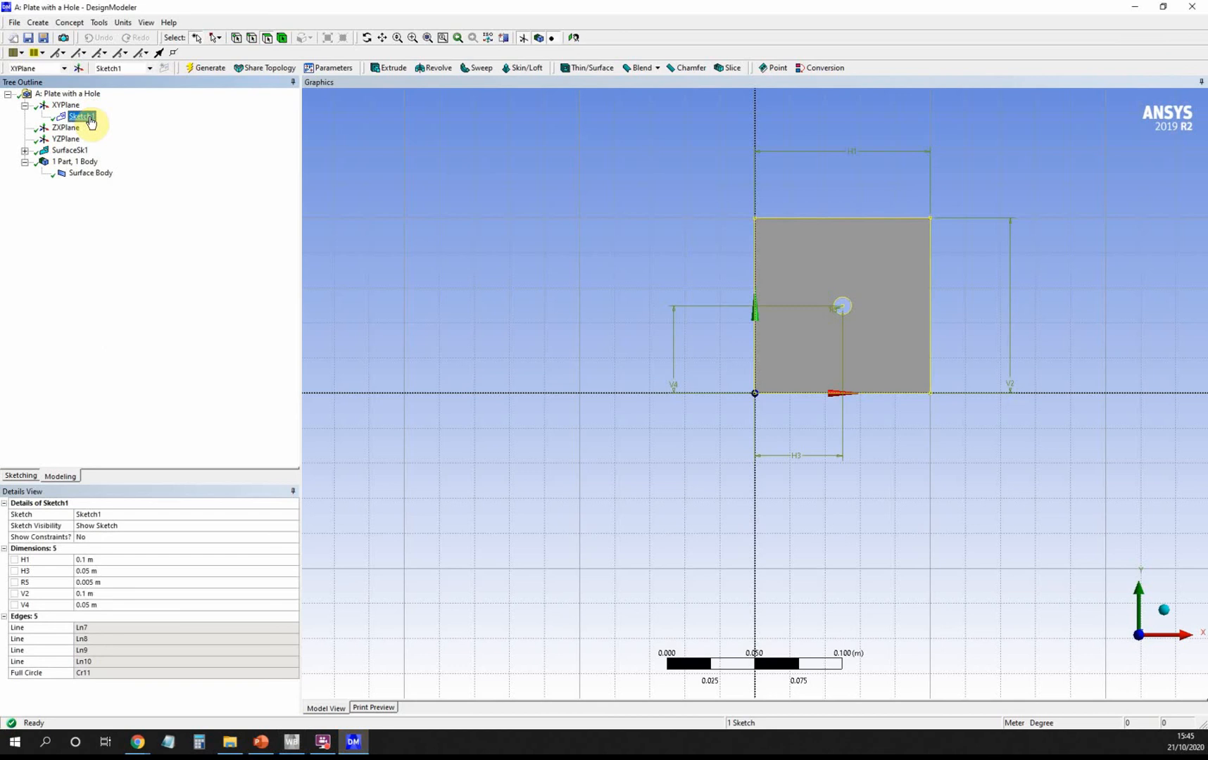
left_click(21, 477)
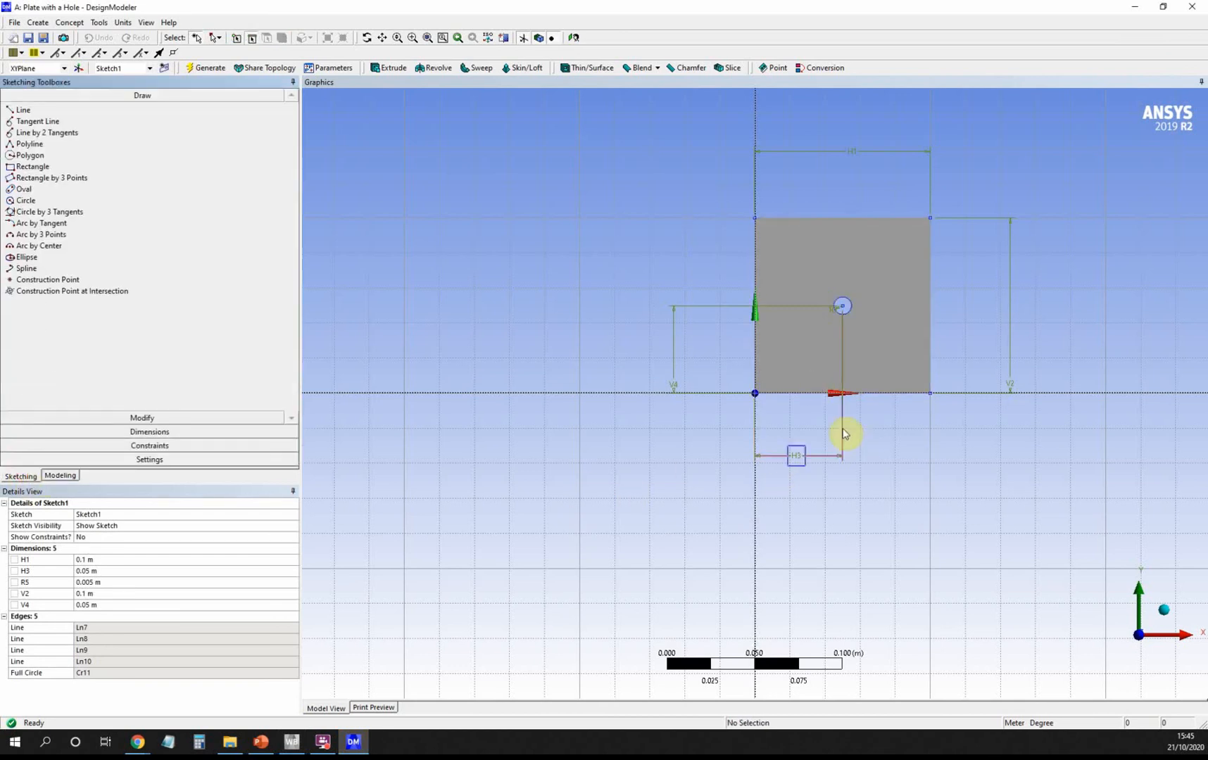
left_click(428, 38)
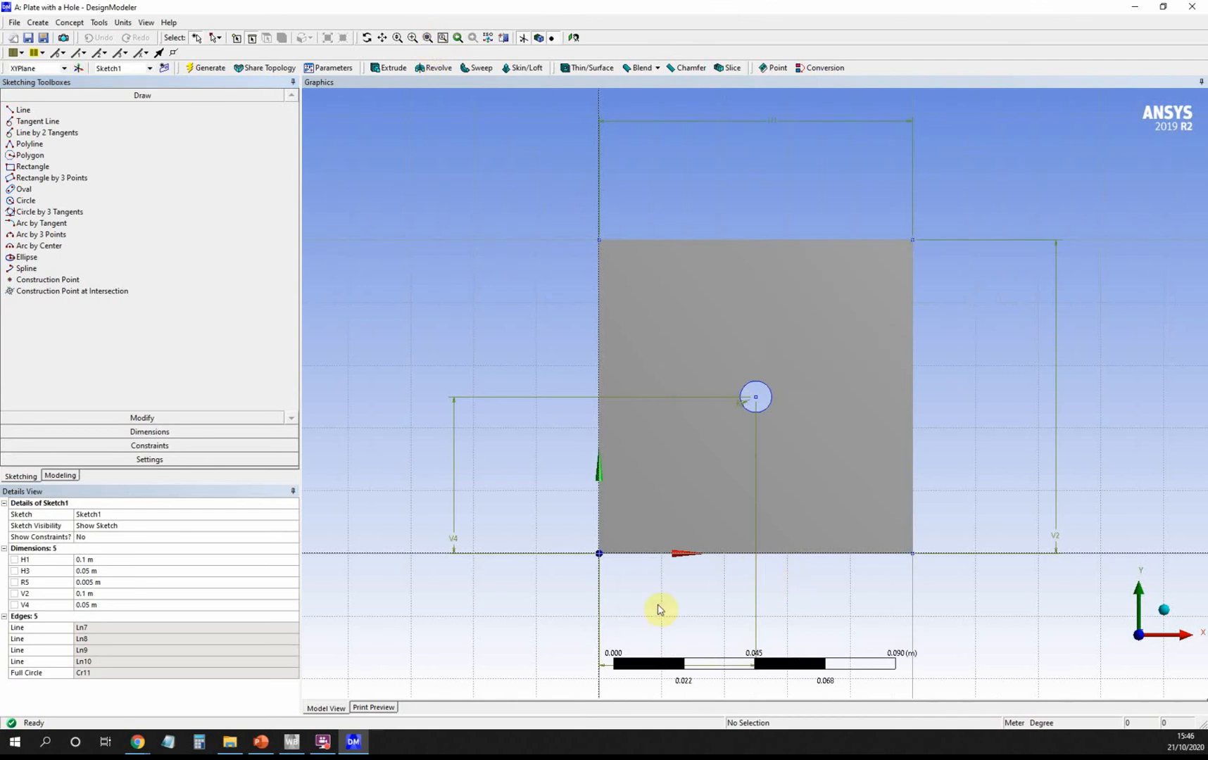
left_click(23, 110)
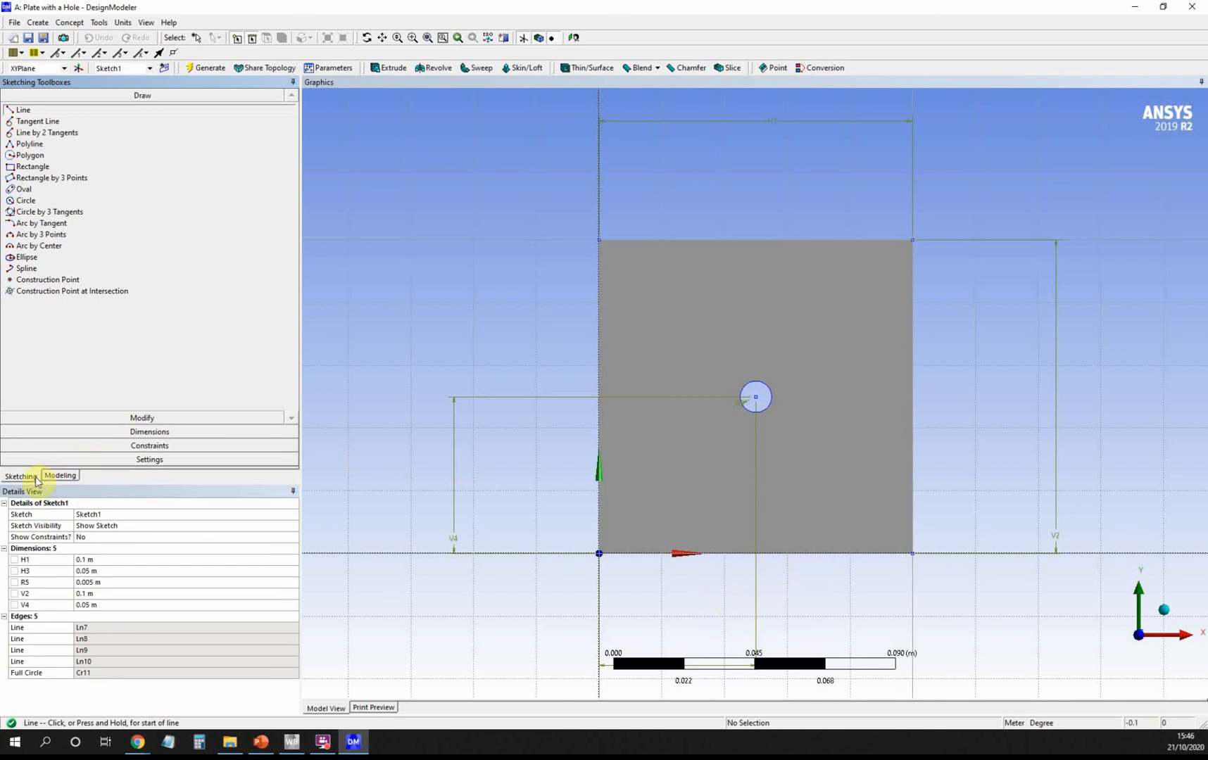
left_click(166, 461)
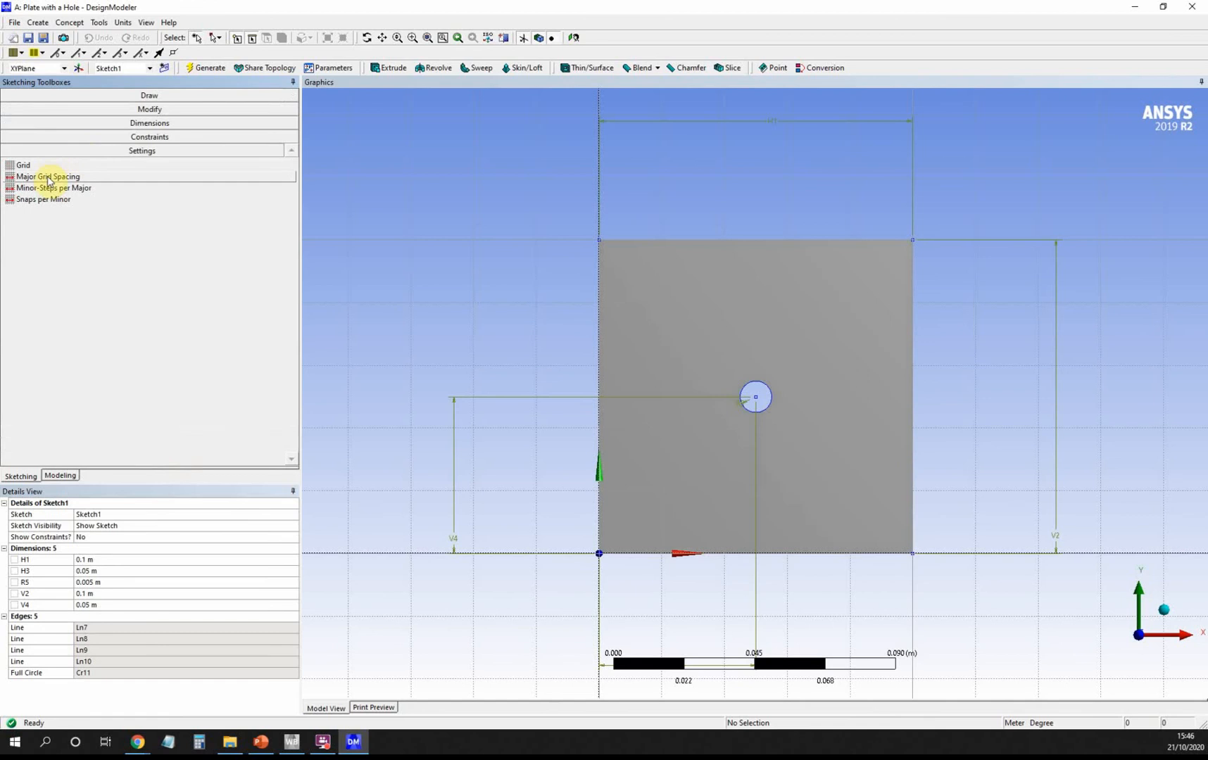
left_click(76, 177)
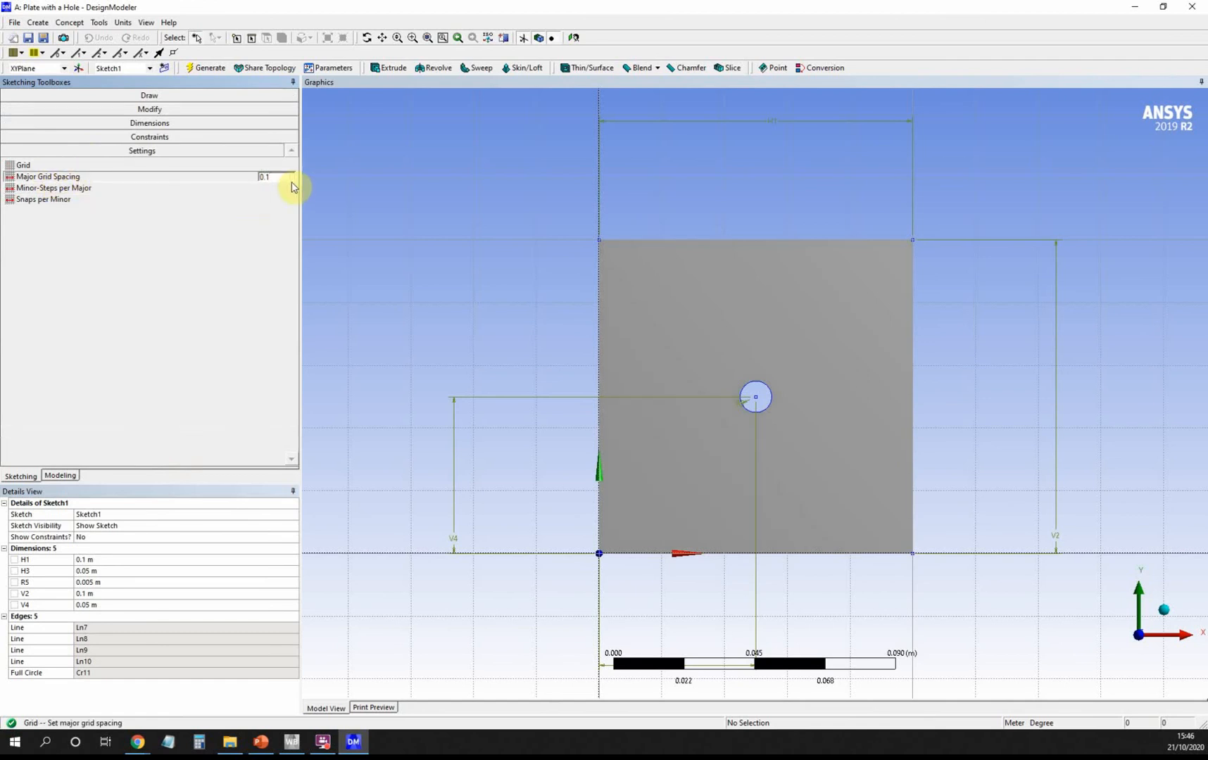
left_click(154, 189)
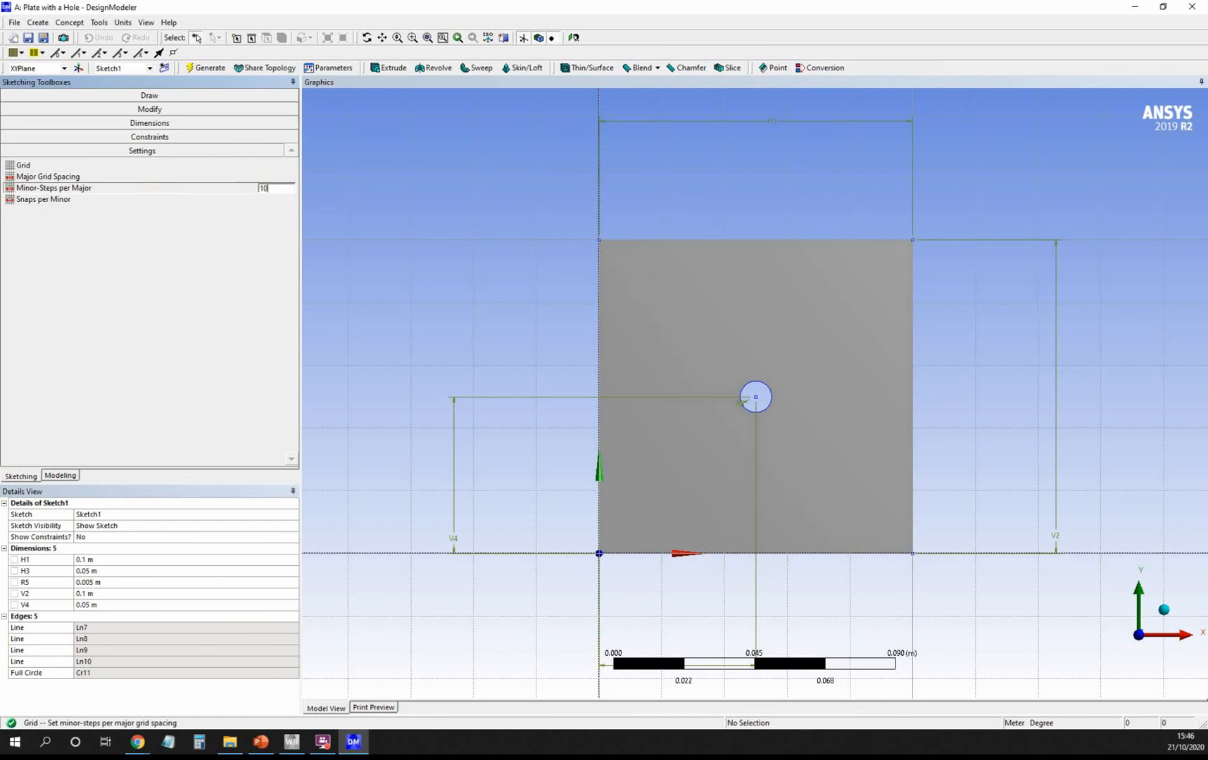
type("10")
key("Return")
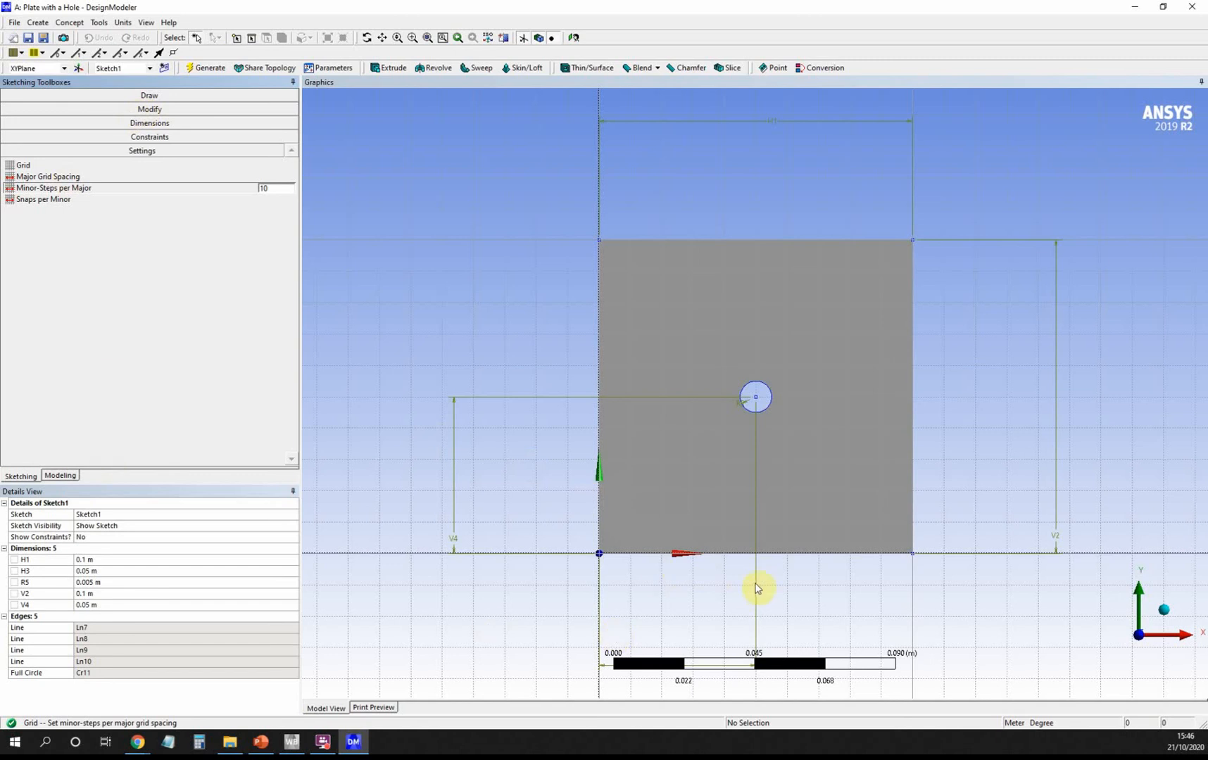
Step: Draw a vertical and a horizontal line through the hole's centre, each extending about 0.01 m beyond the plate's edges
left_click(27, 476)
left_click(60, 476)
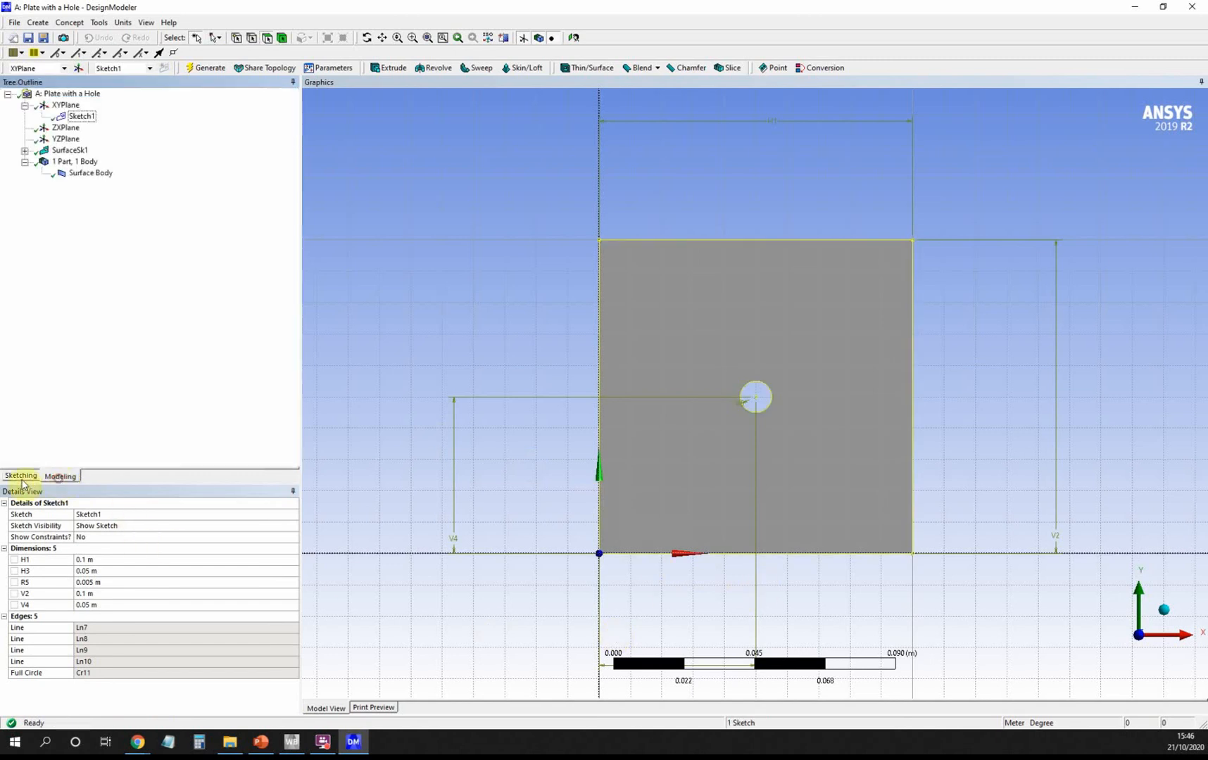
left_click(21, 476)
left_click(23, 111)
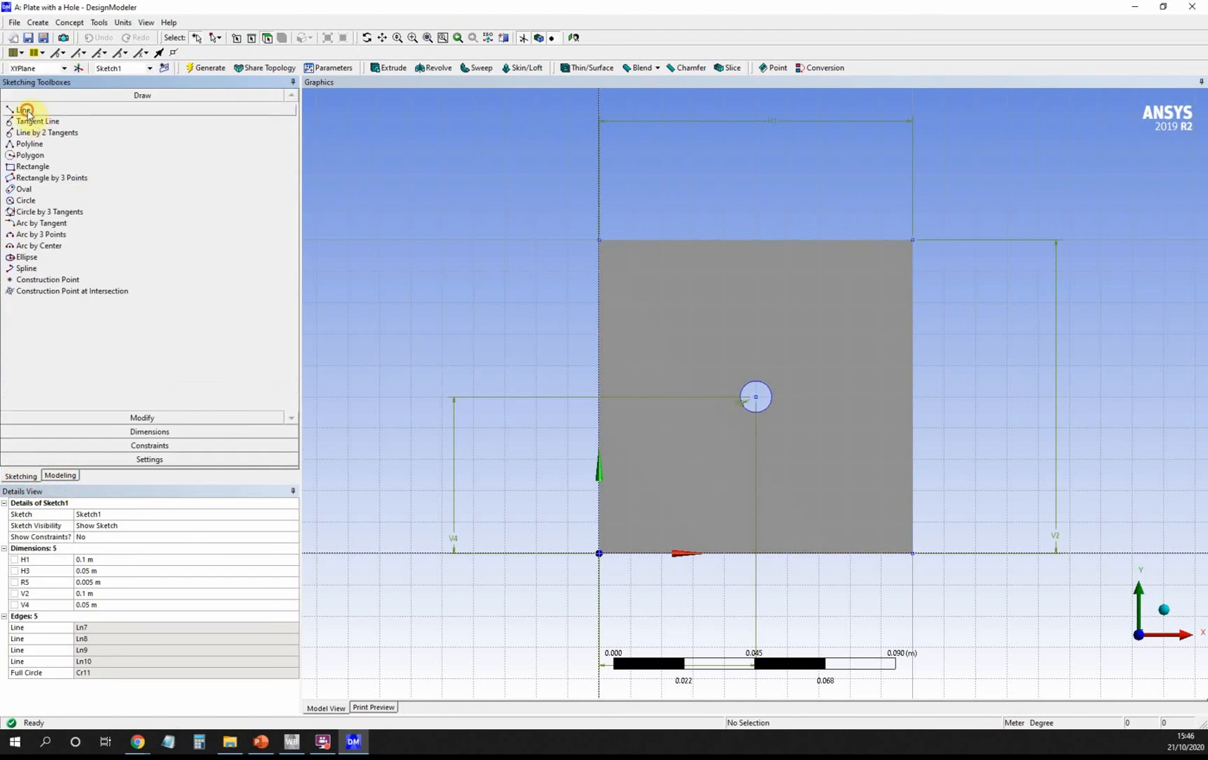
left_click(761, 578)
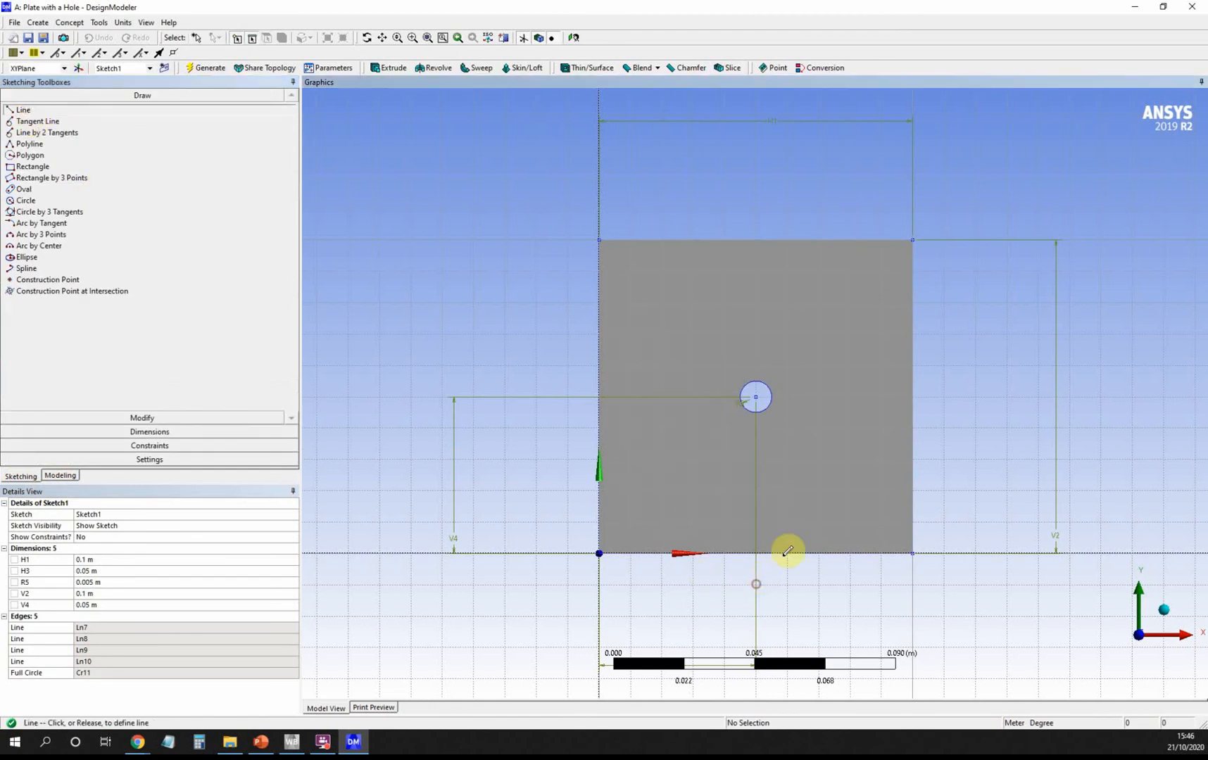
left_click(769, 194)
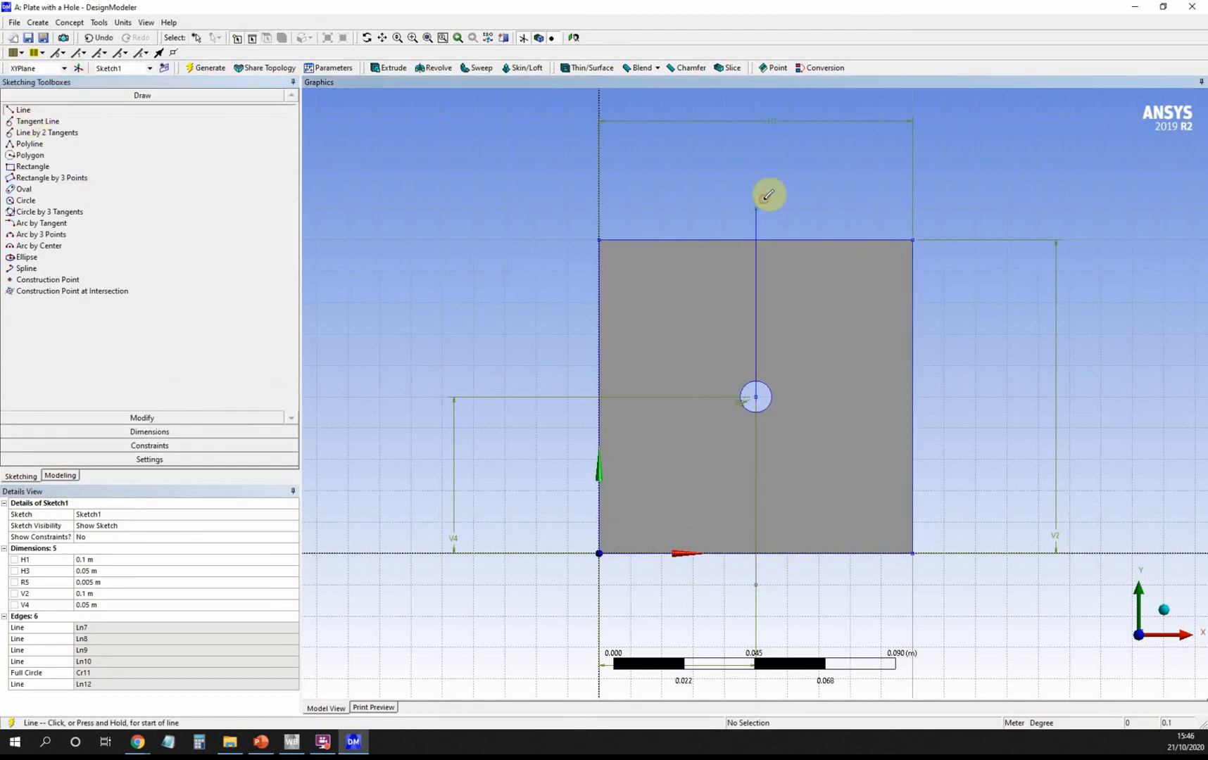
left_click(951, 394)
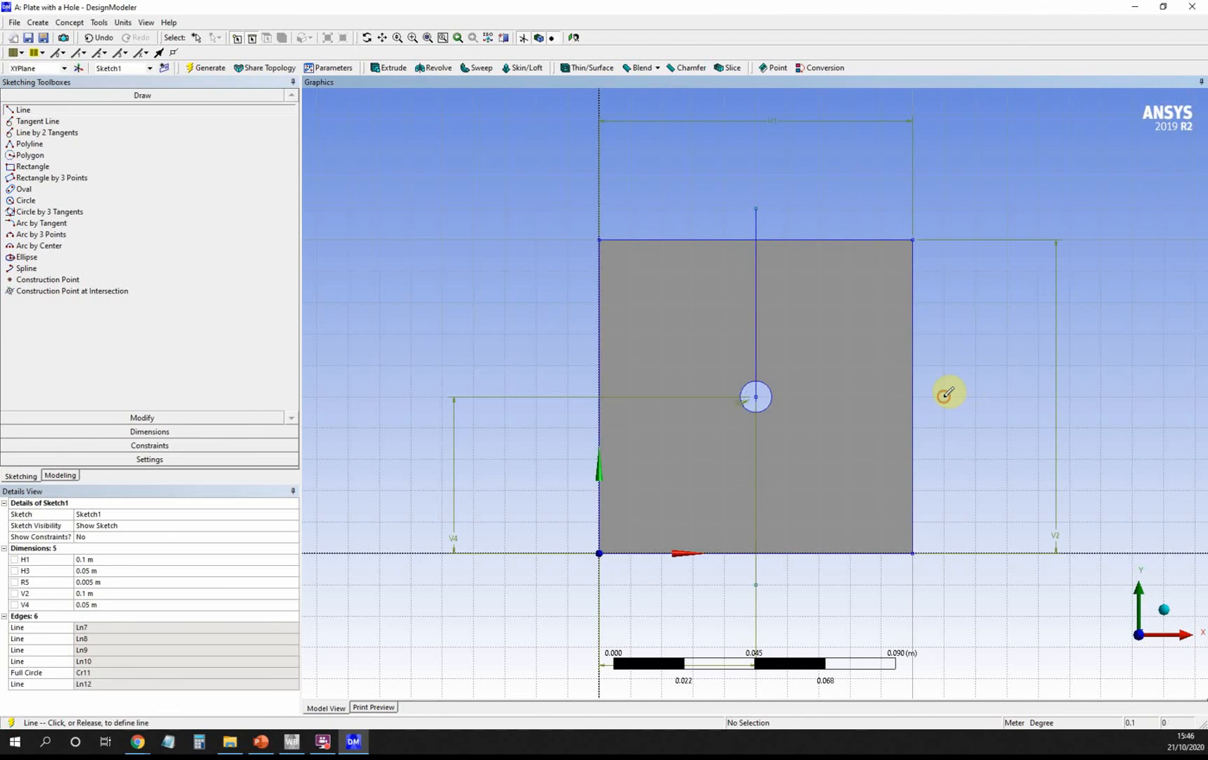
left_click(563, 398)
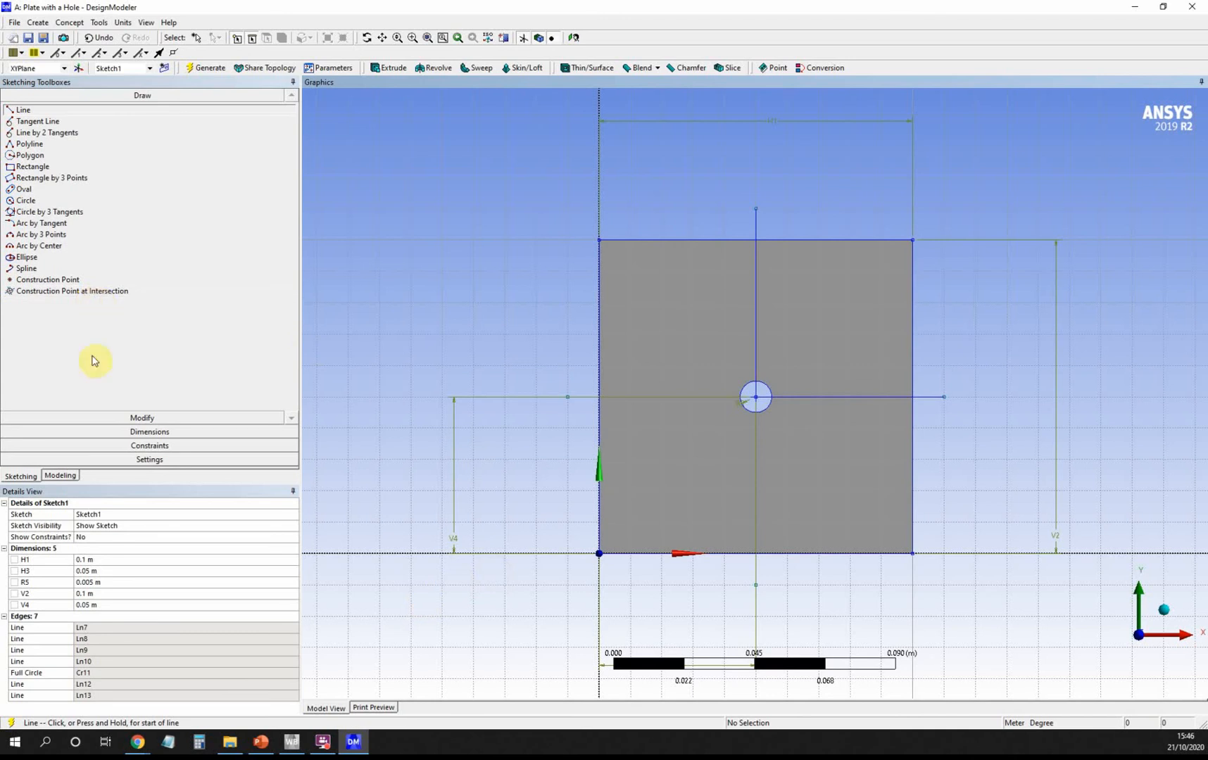
Step: Delete the SurfaceSk1 surface feature from the model and confirm the deletion
left_click(58, 479)
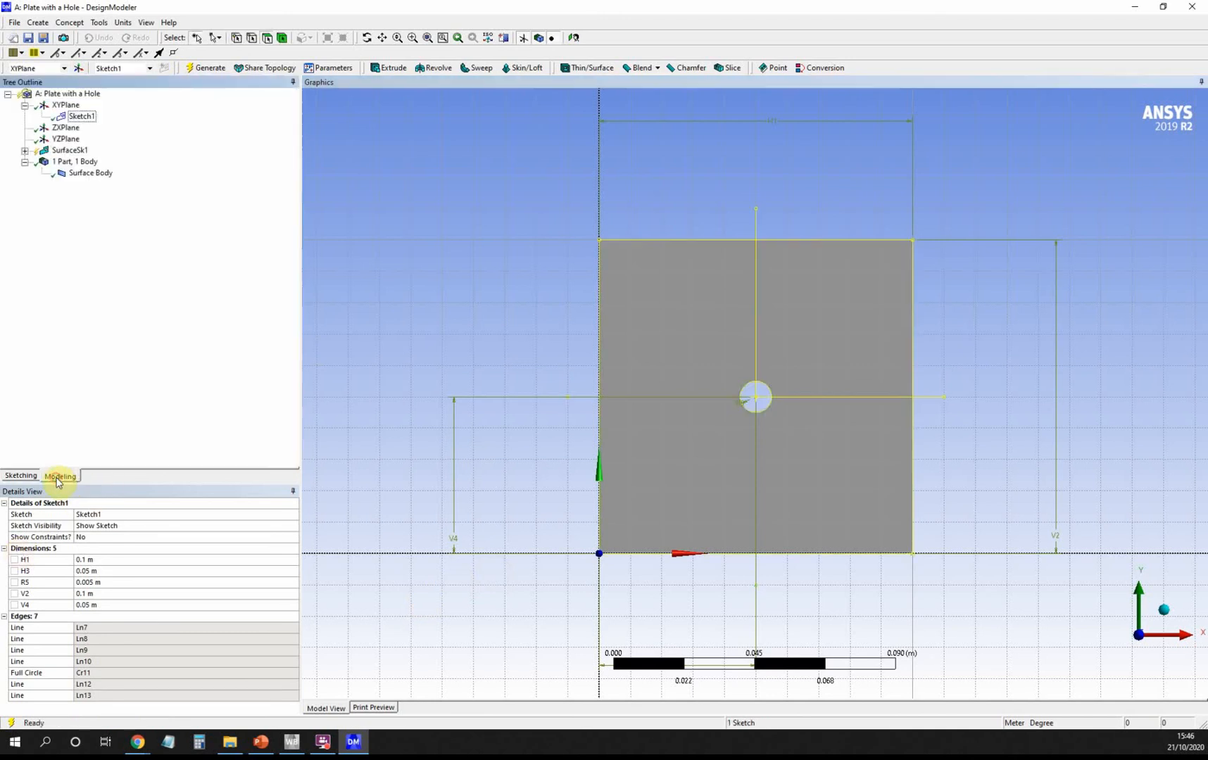
right_click(71, 155)
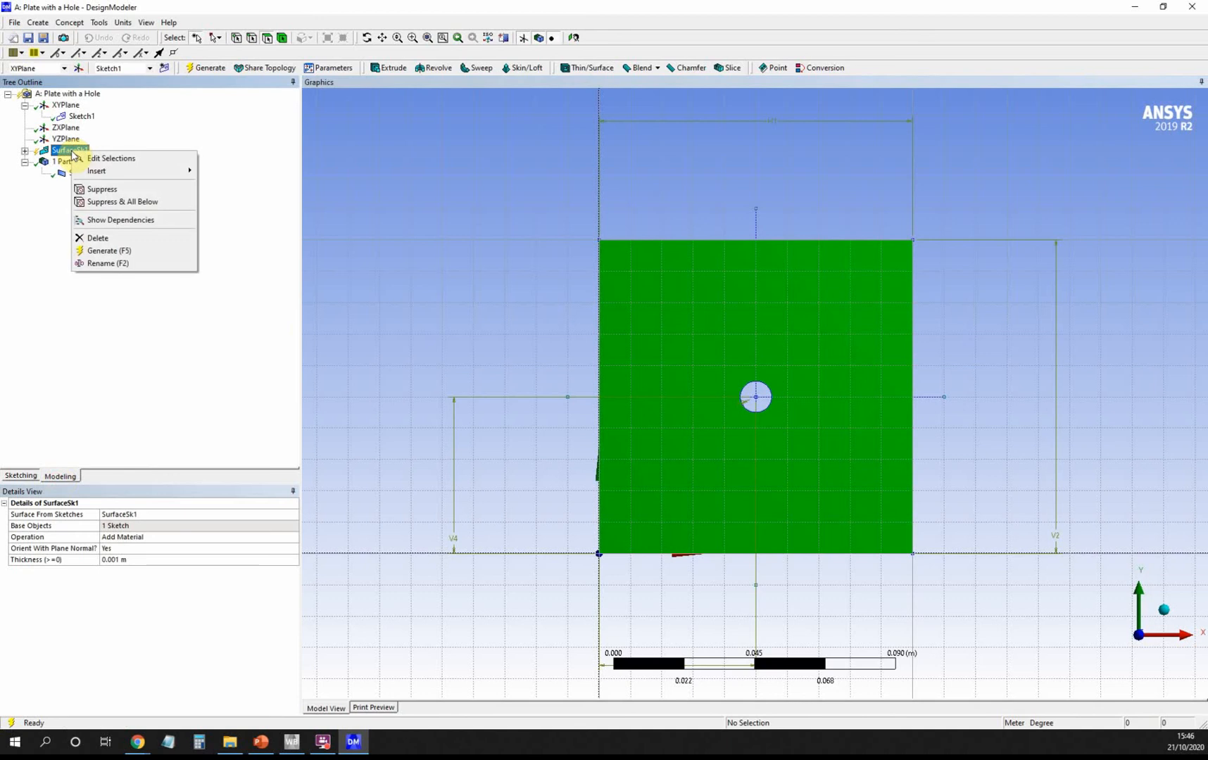
left_click(102, 238)
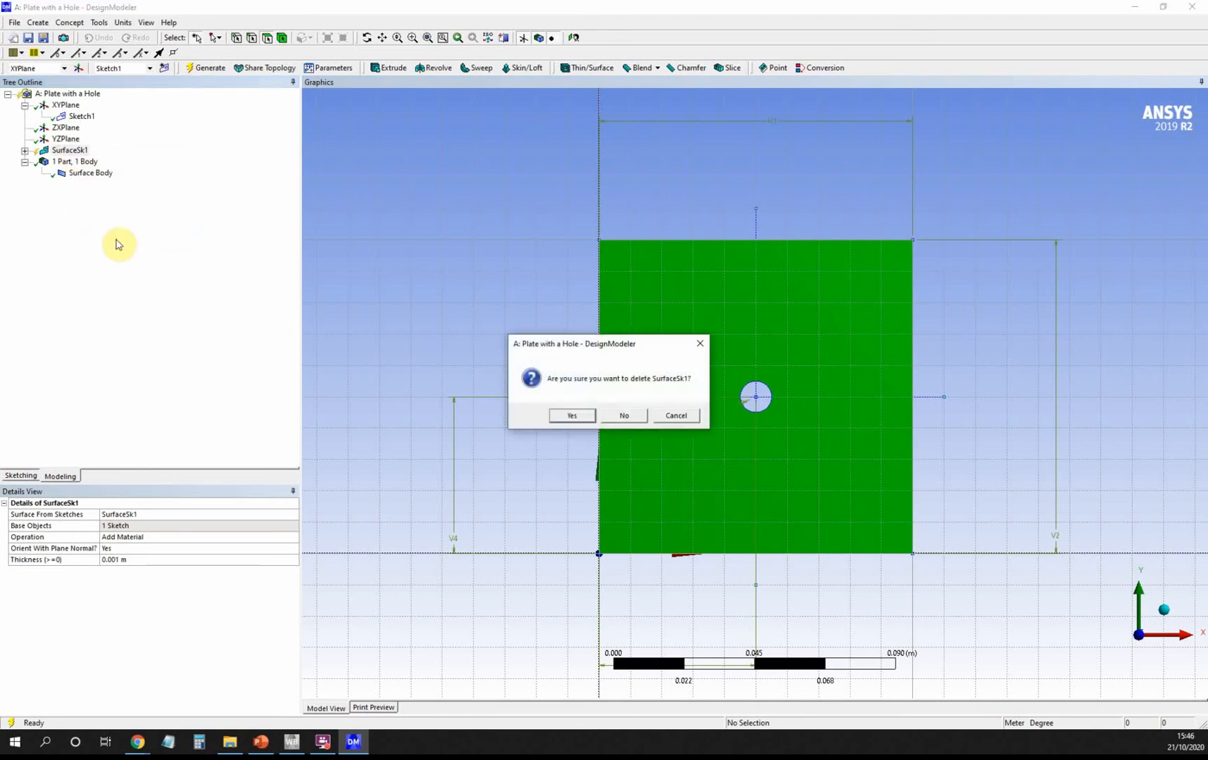
left_click(570, 415)
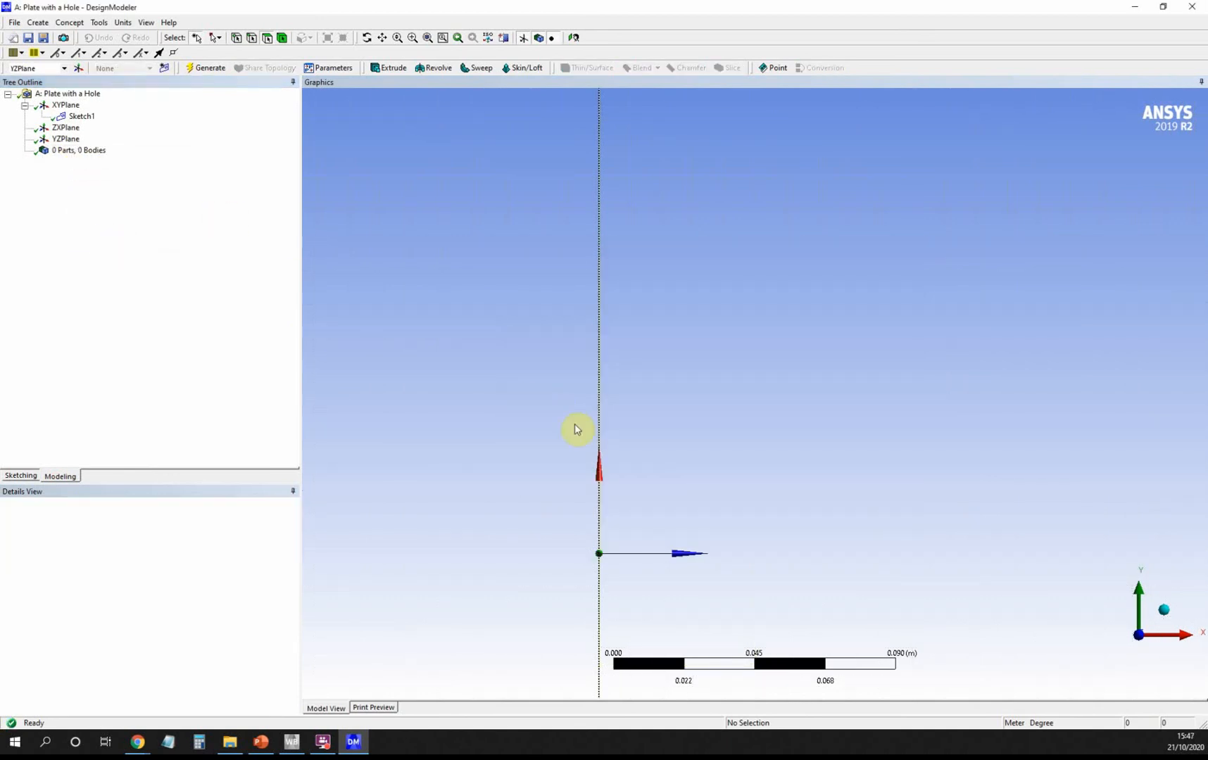
Step: Reopen Sketch1 and trim the plate's right edge below the horizontal centre line and its top edge left of the vertical centre line
left_click(82, 116)
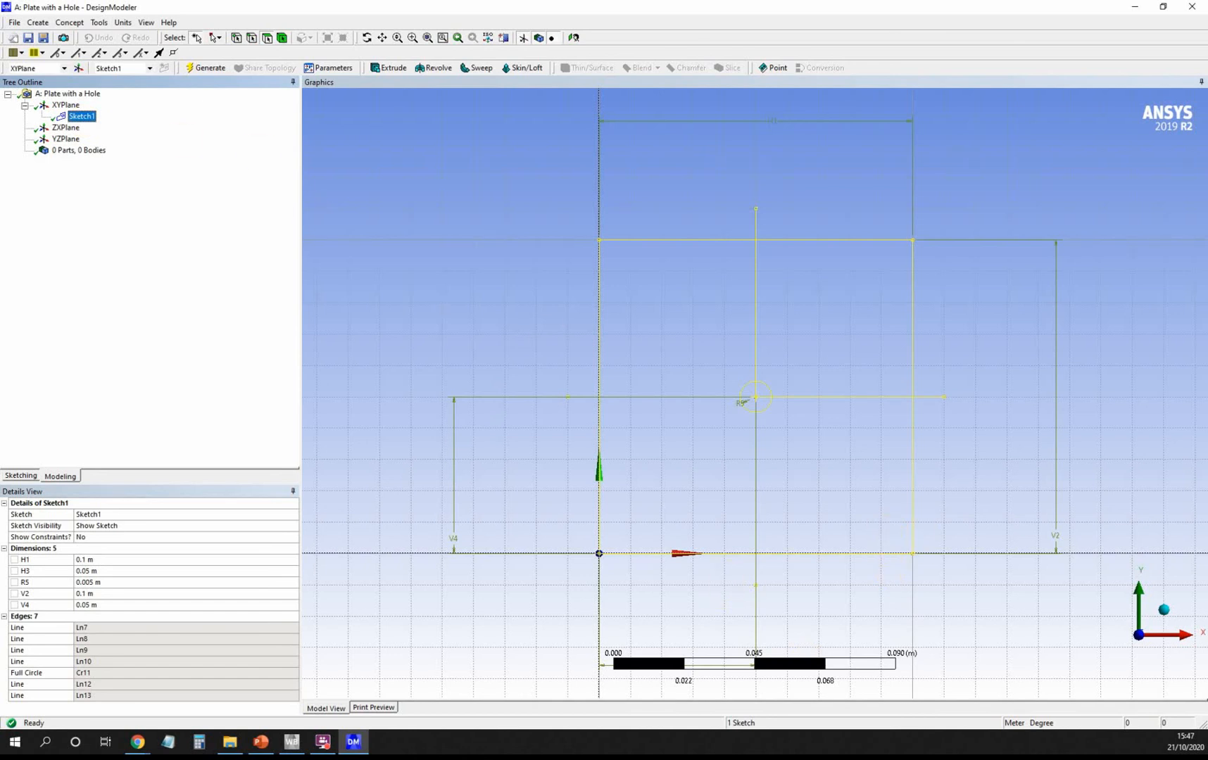
left_click(21, 476)
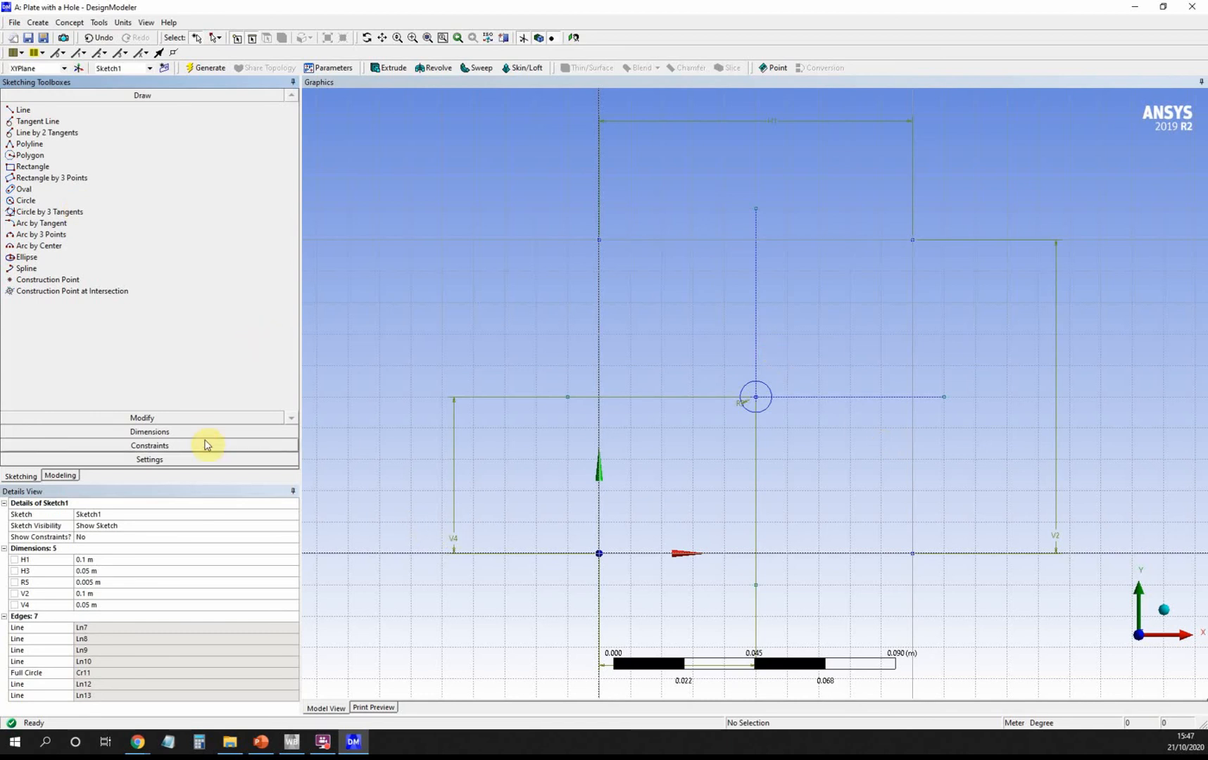
left_click(154, 419)
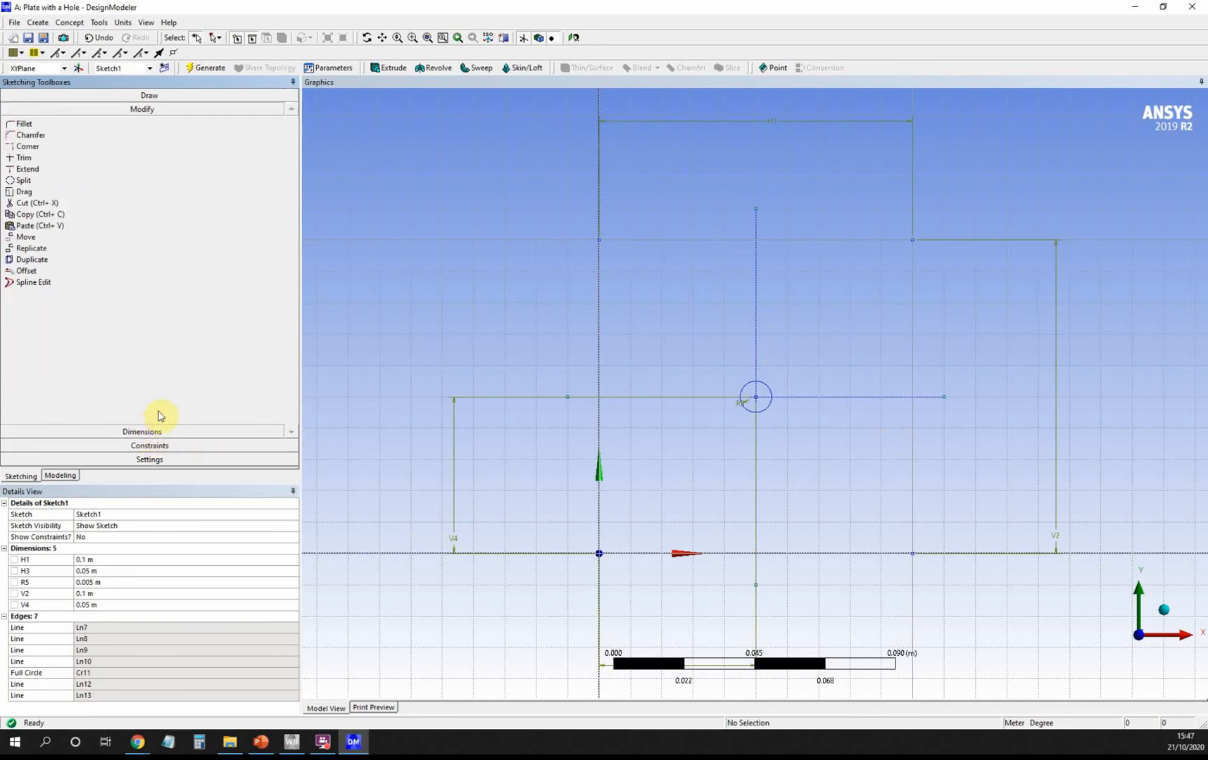
left_click(28, 158)
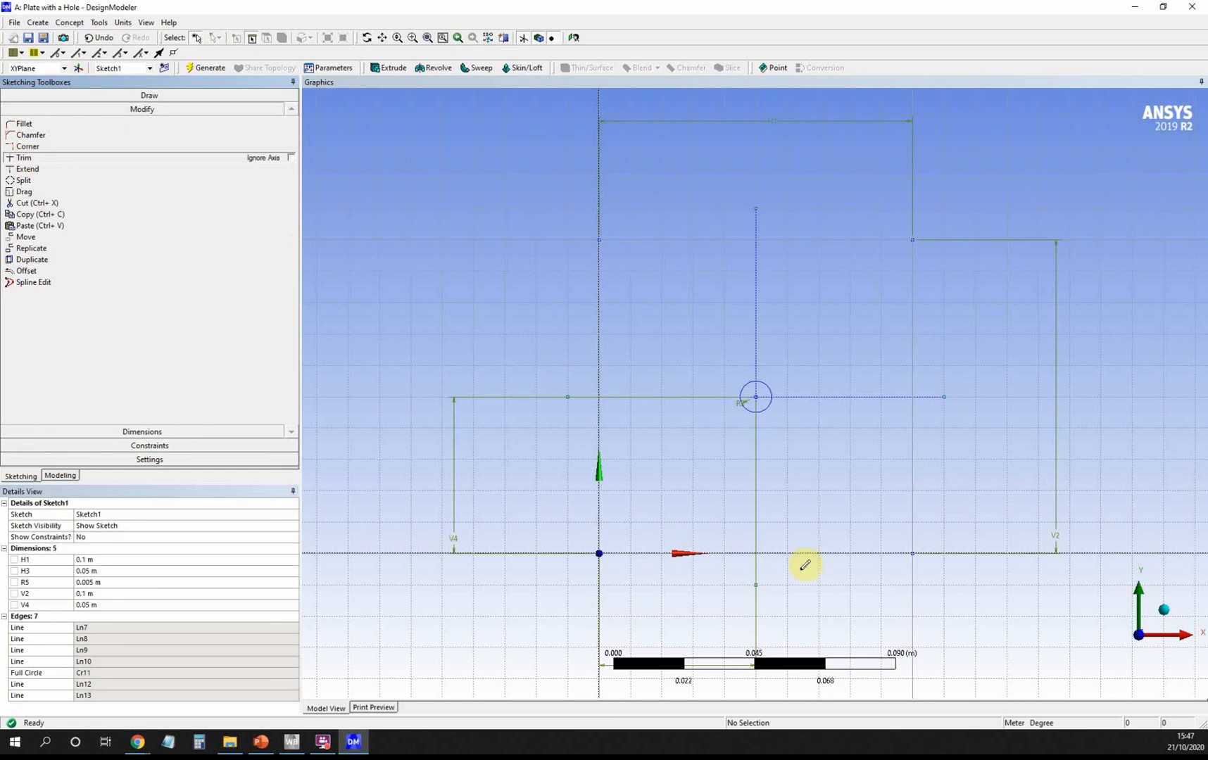
left_click(912, 447)
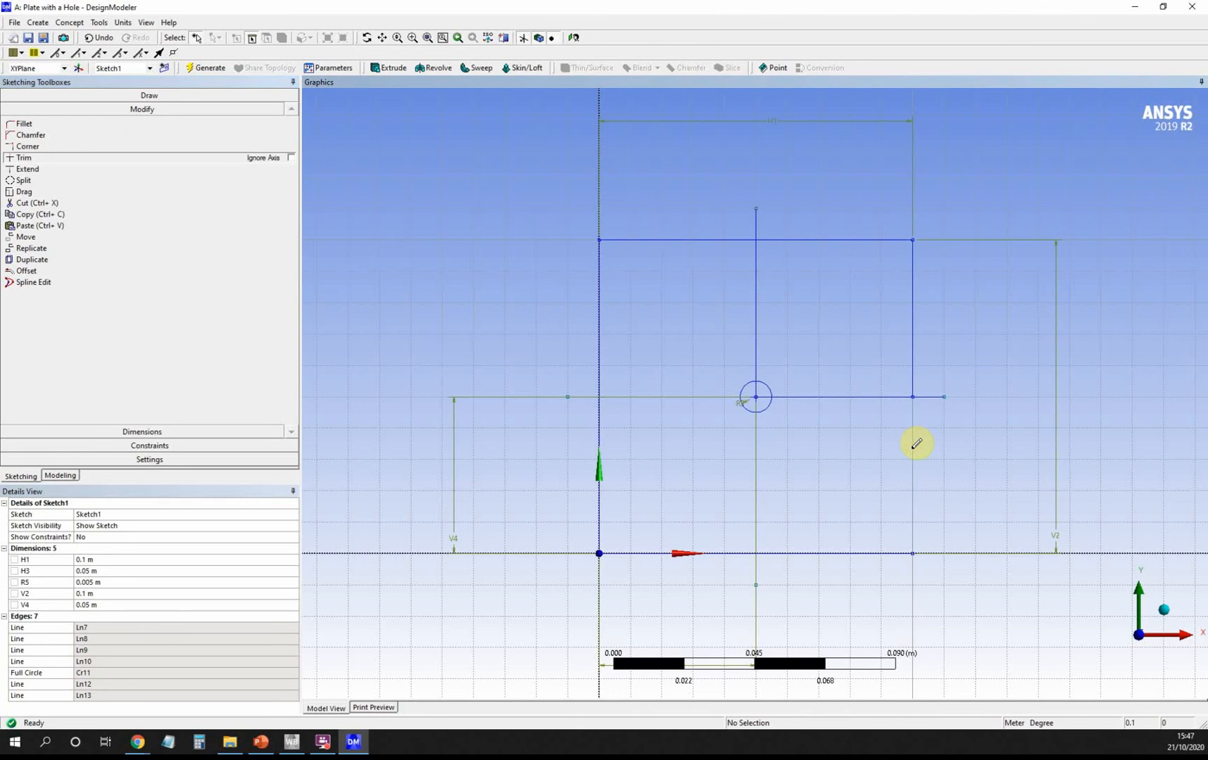
left_click(704, 237)
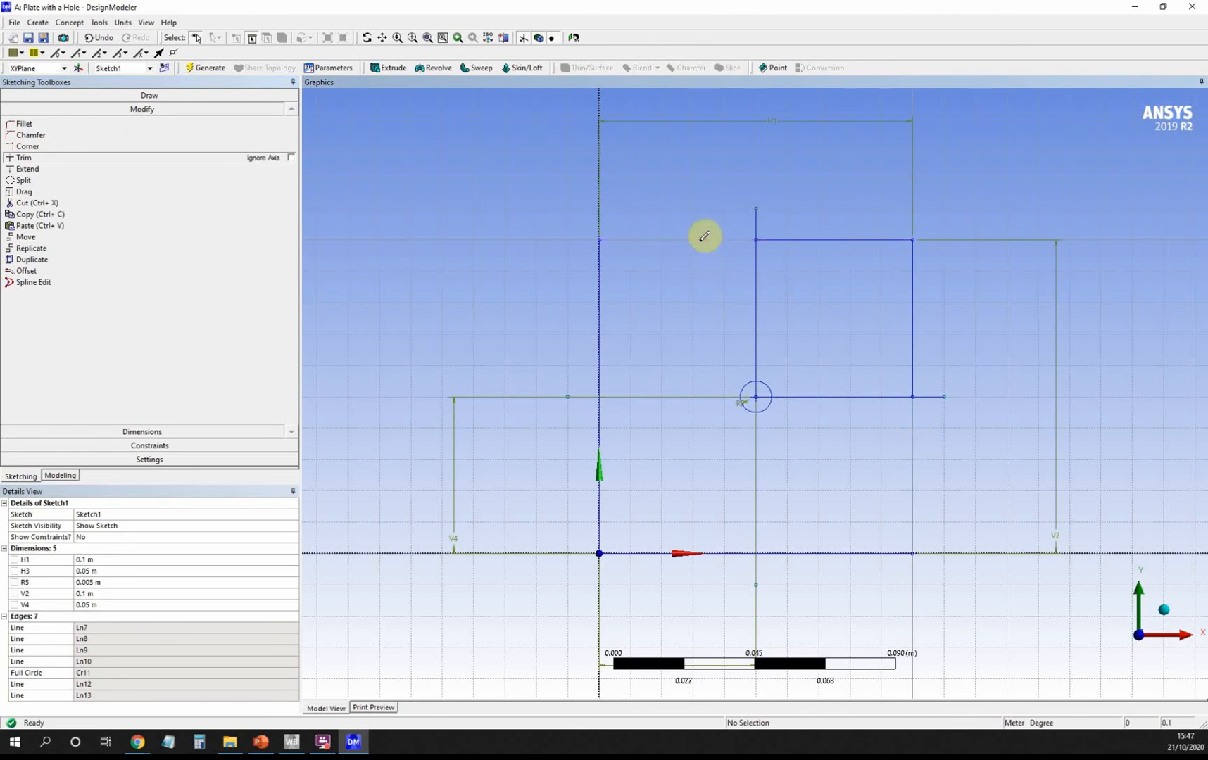
Step: Trim the centre-line segments inside the hole and cut the circle back to its upper-right quarter arc
left_click(765, 395)
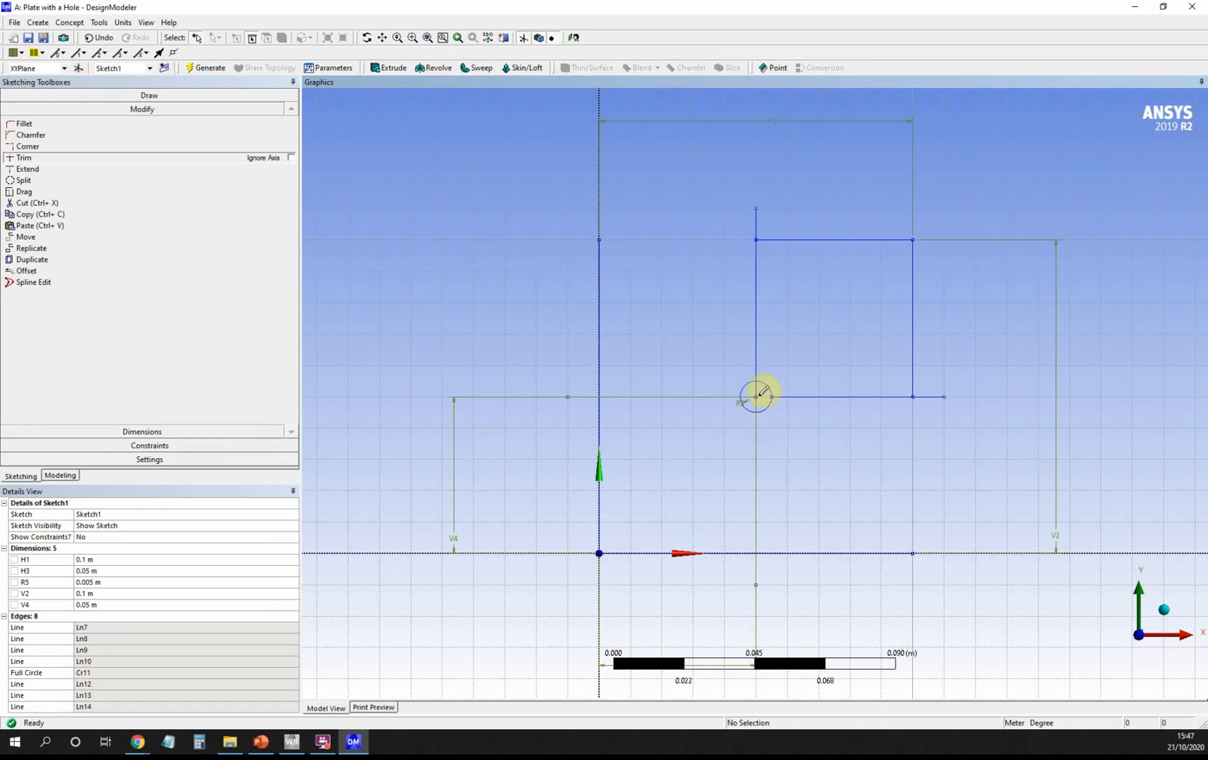
left_click(758, 389)
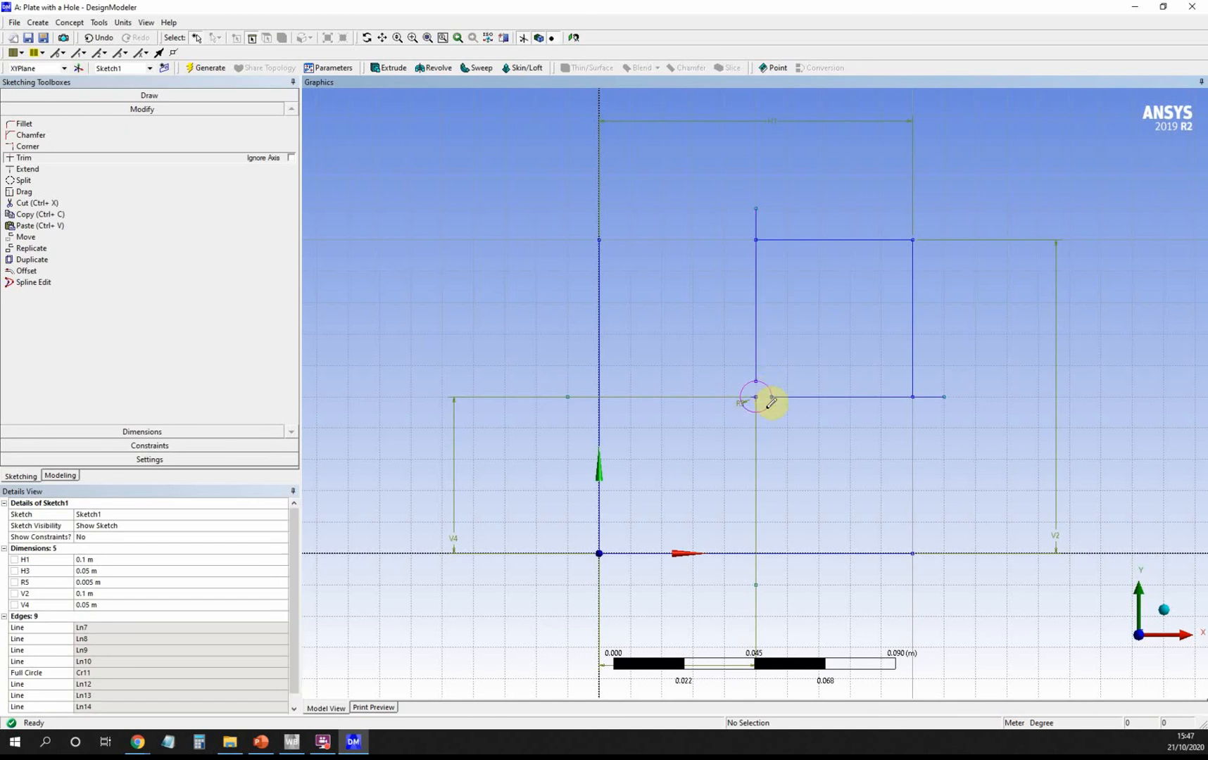
left_click(767, 406)
left_click(756, 389)
left_click(751, 406)
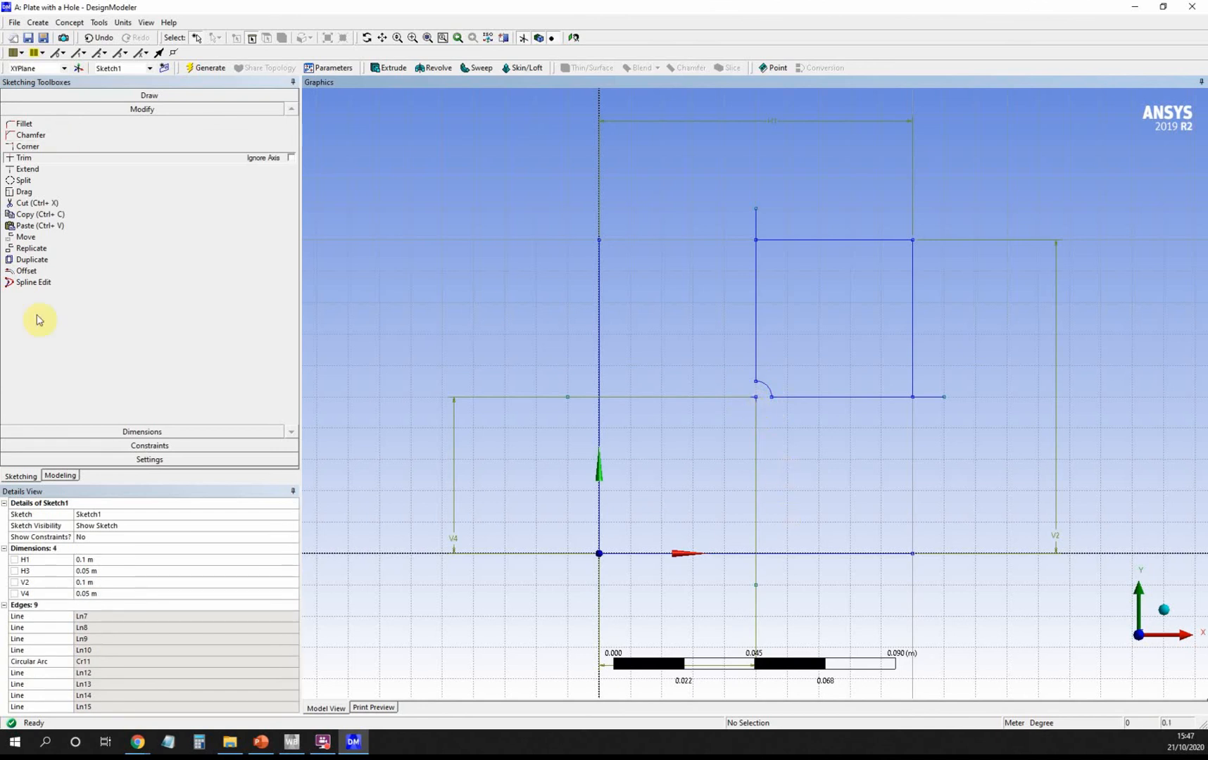
Step: Delete the full plate's remaining bottom and left edges from the sketch
left_click(29, 481)
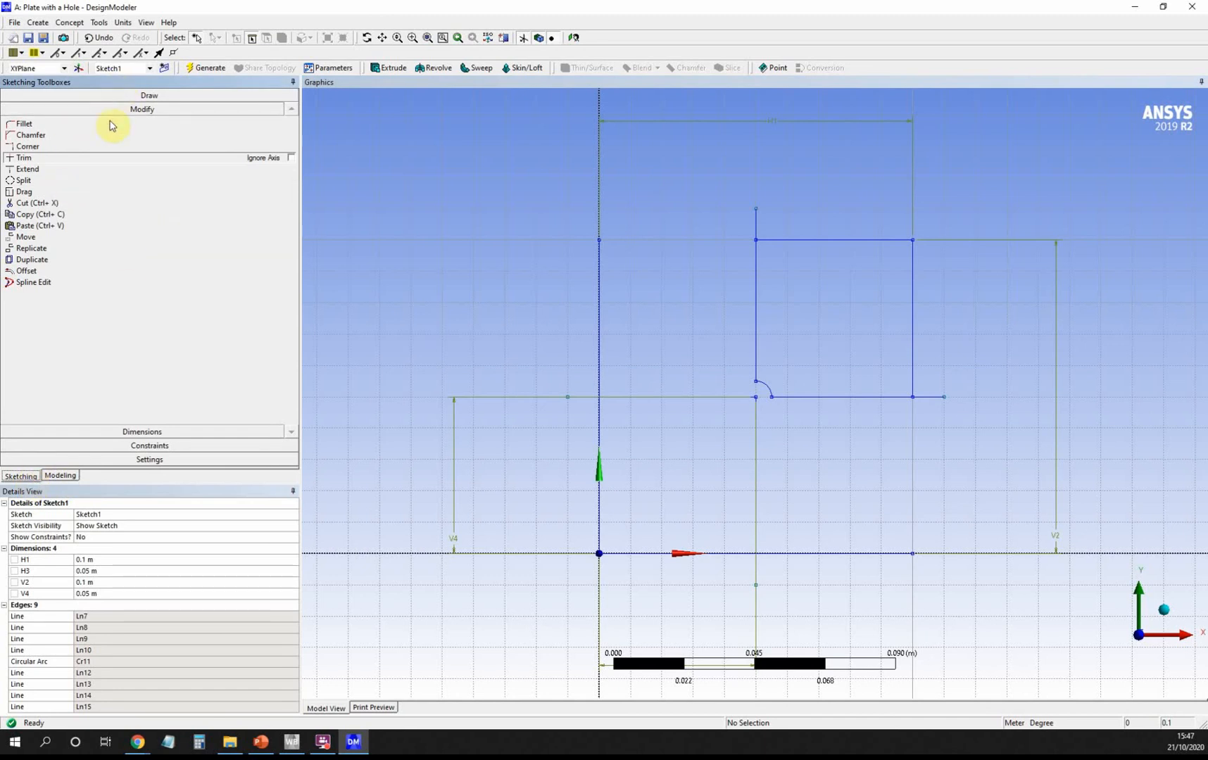
left_click(155, 95)
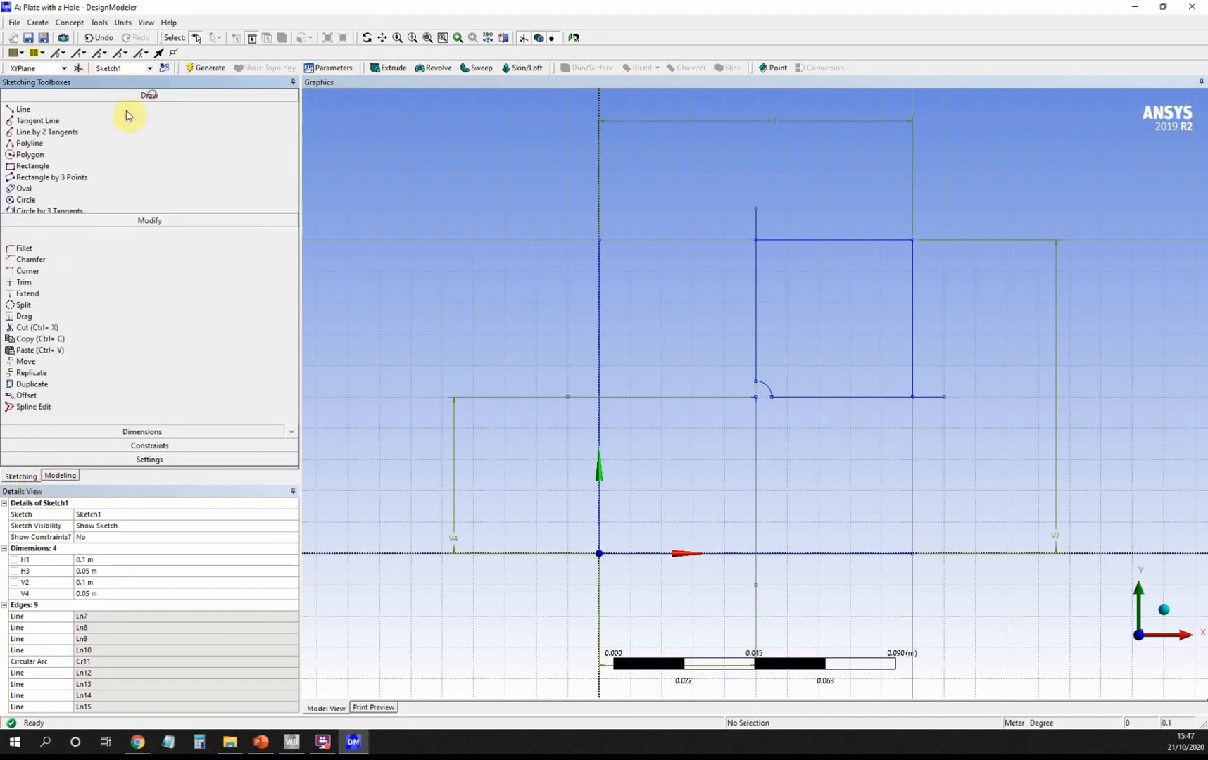
left_click(748, 555)
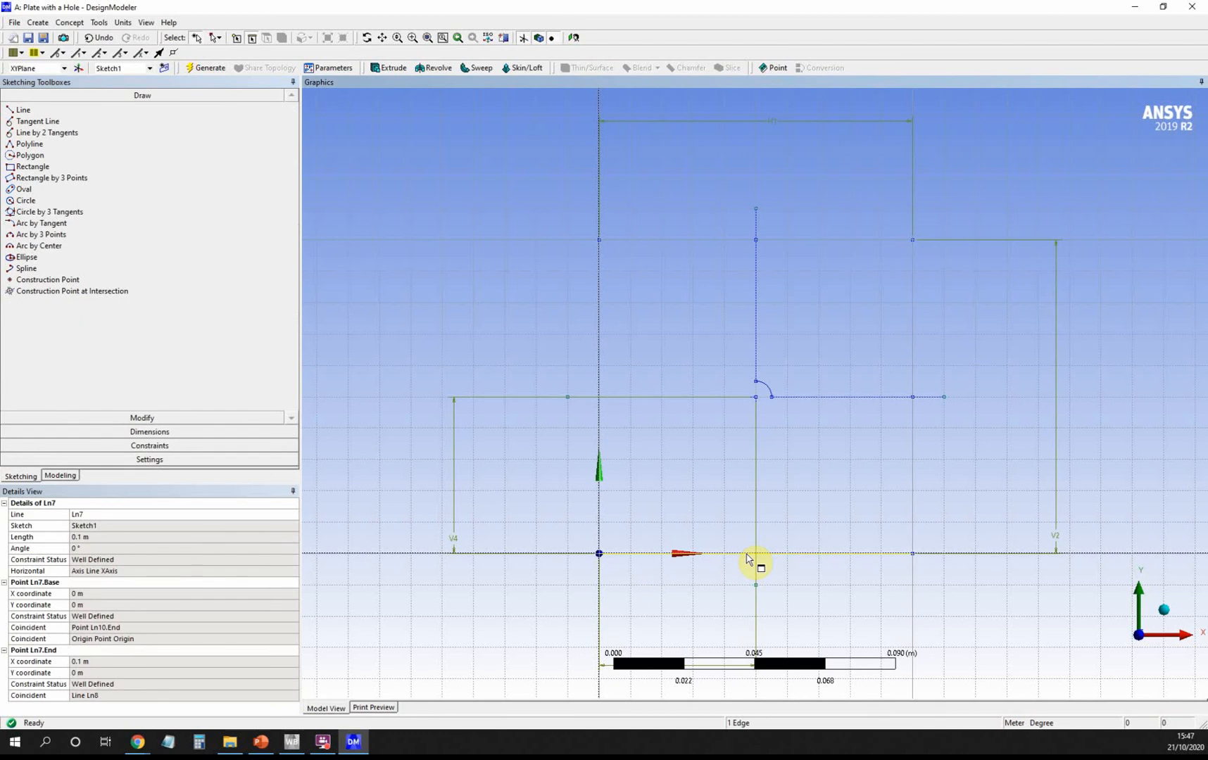
key("Delete")
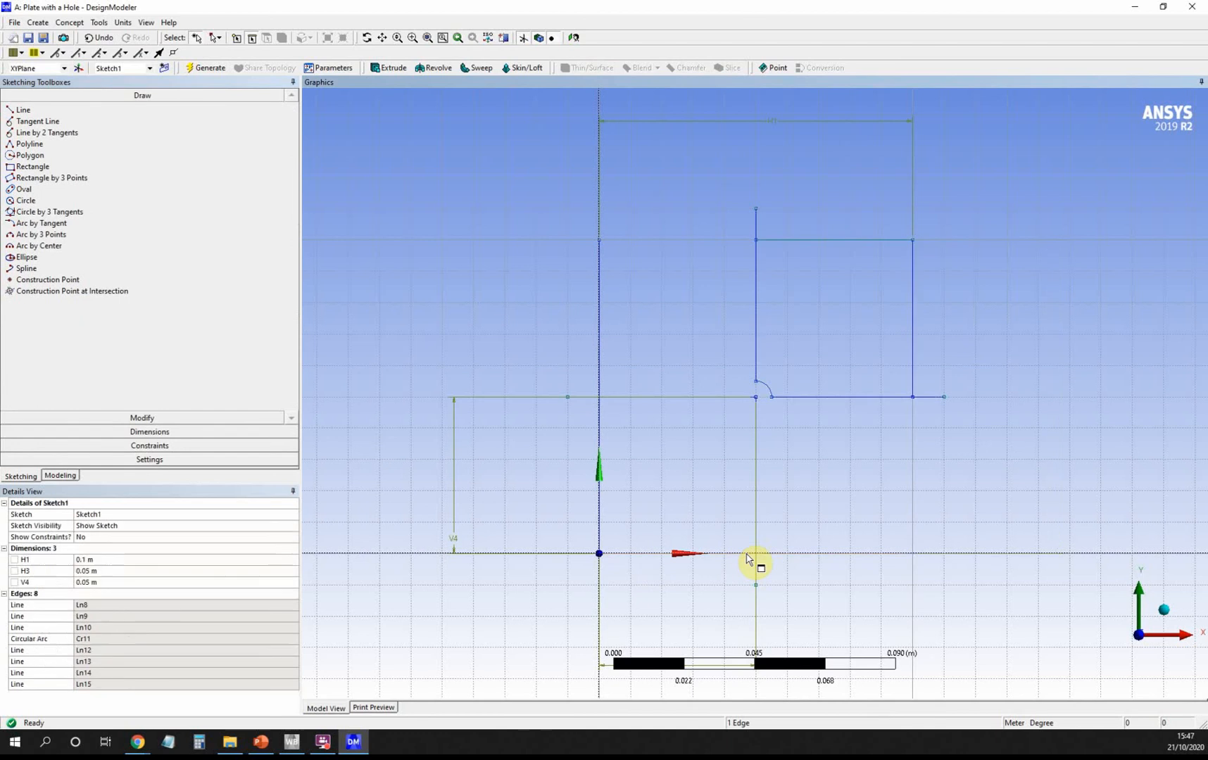
left_click(601, 341)
key("Delete")
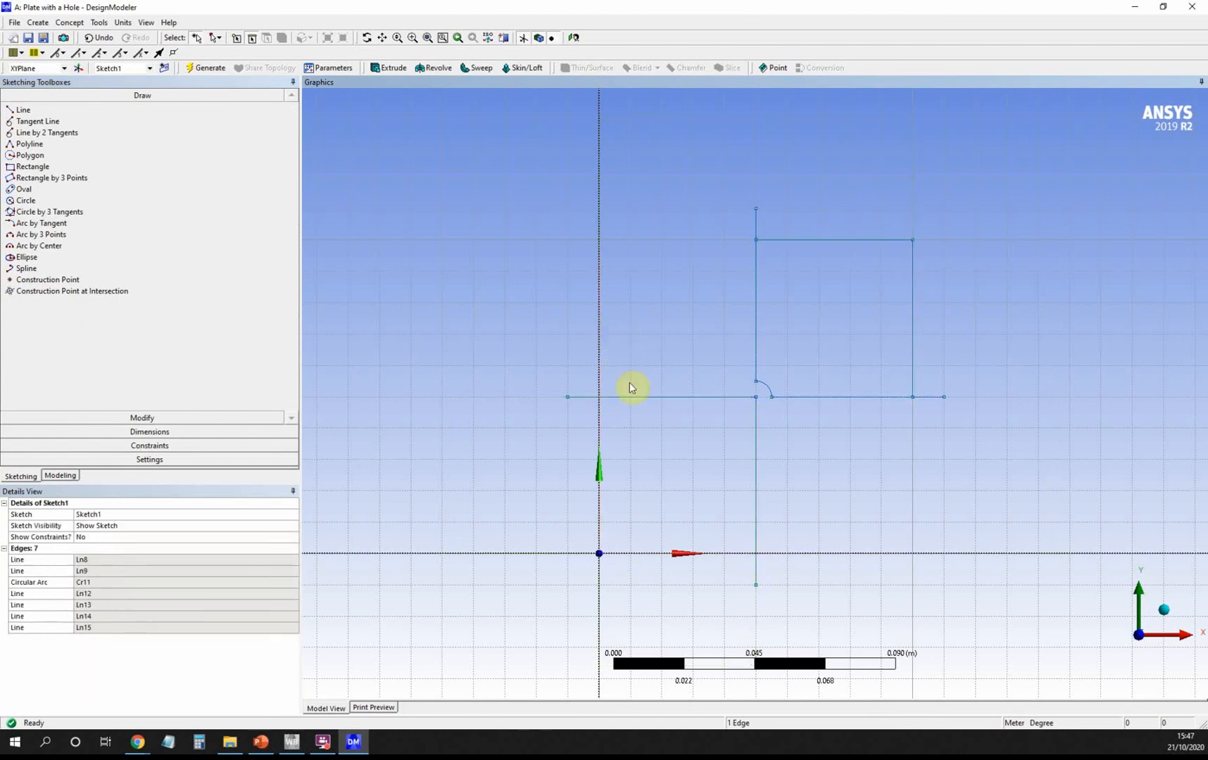
Step: Delete the leftover centre lines extending left of and below the hole centre
left_click(674, 399)
key("Delete")
left_click(756, 463)
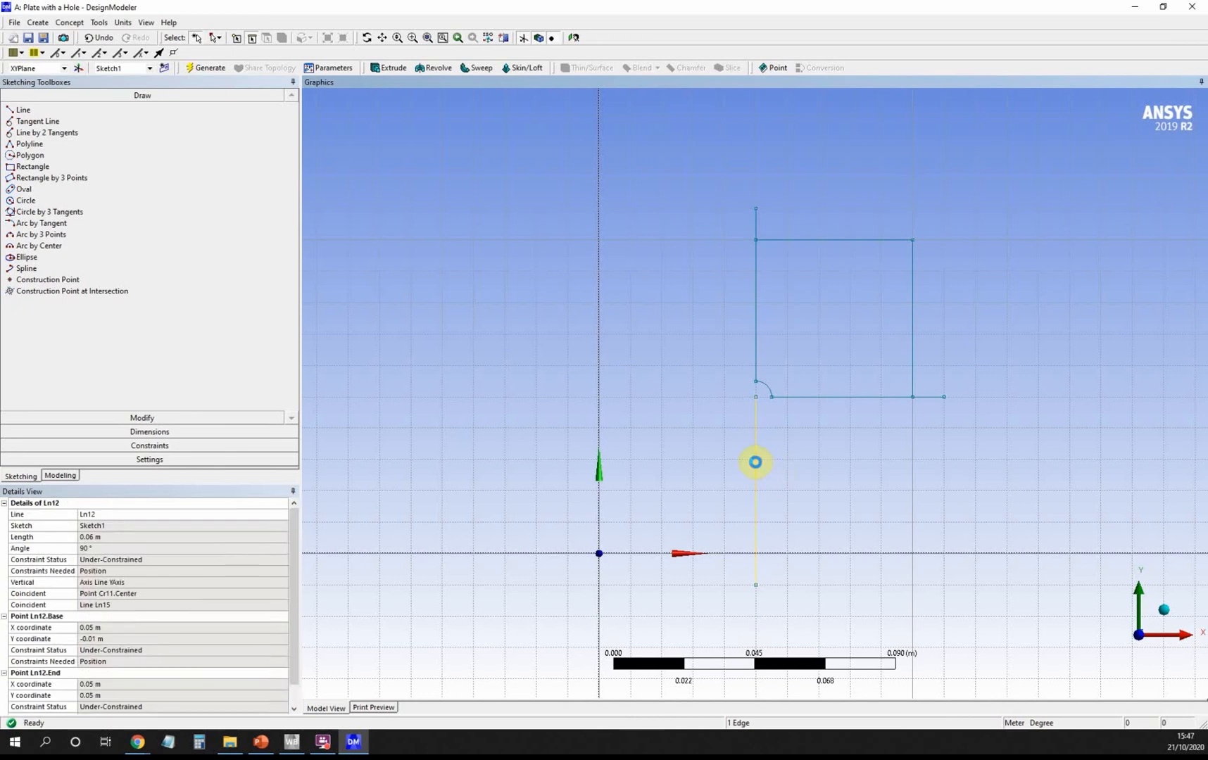
key("Delete")
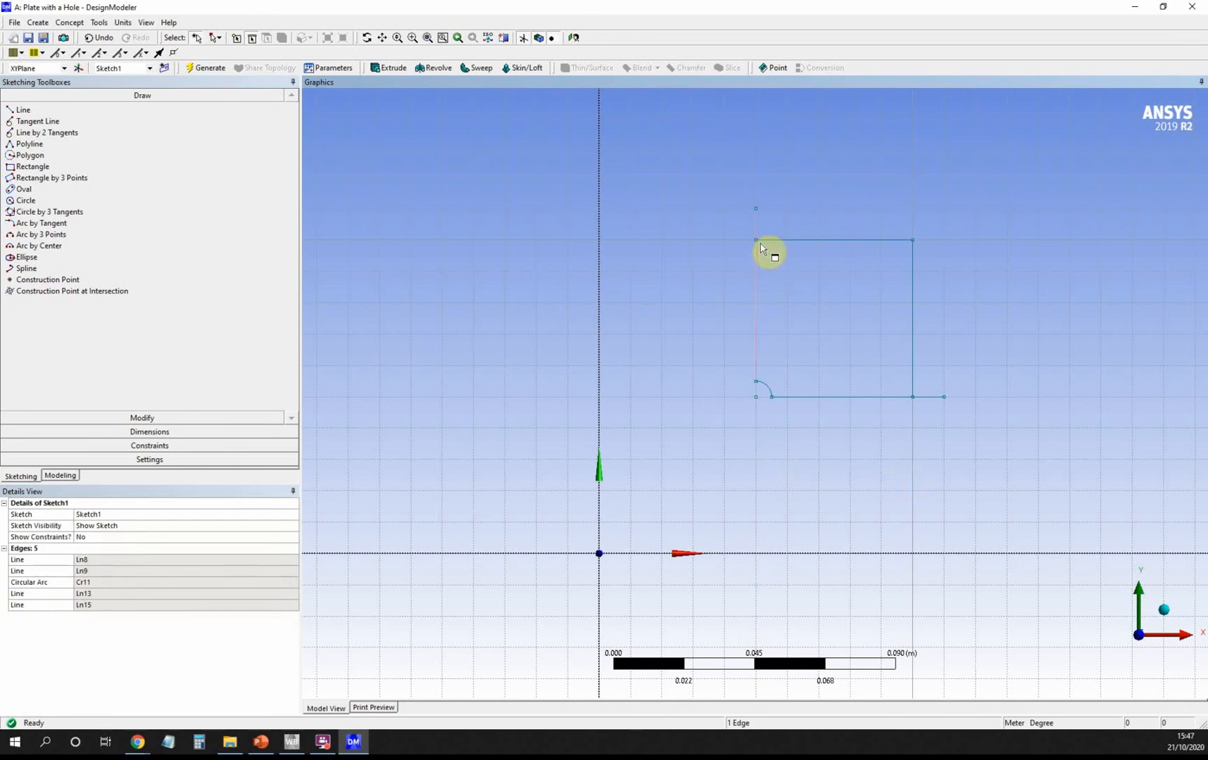
Step: Trim the centre-line ends that overhang the quarter plate's top and right edges
left_click(166, 419)
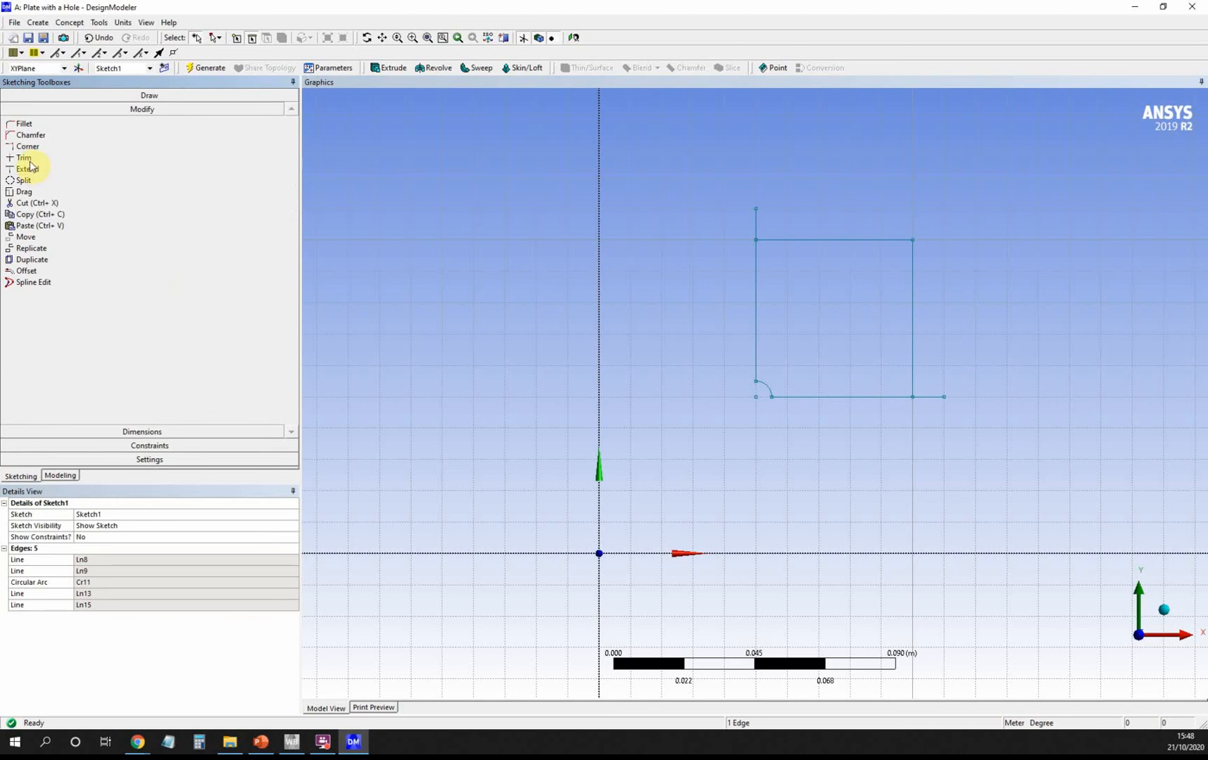
left_click(25, 158)
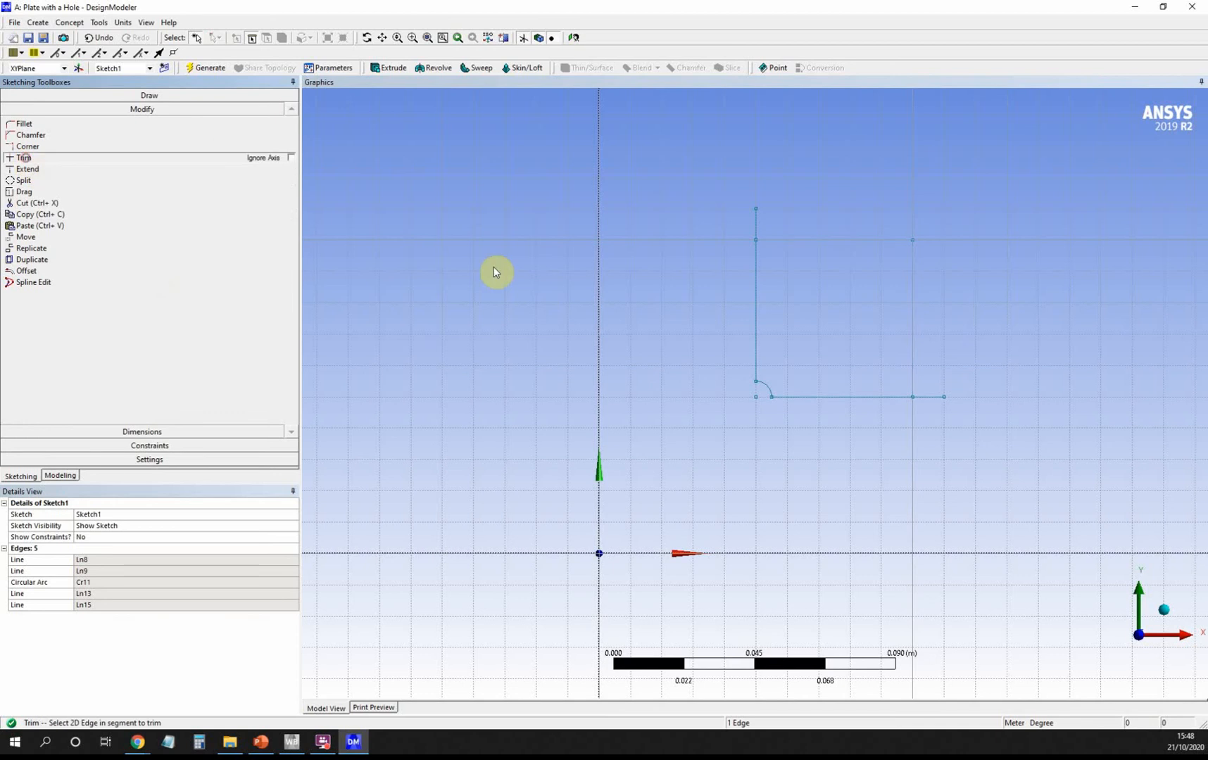
left_click(758, 221)
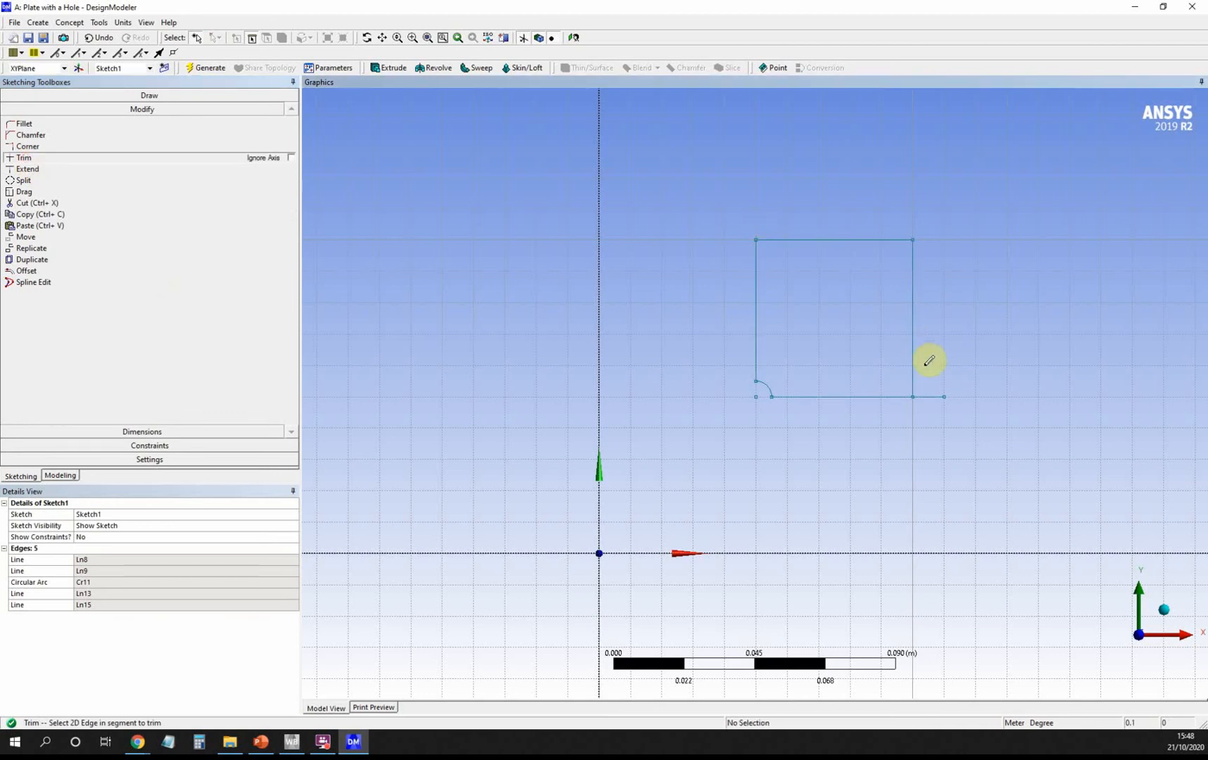
left_click(929, 397)
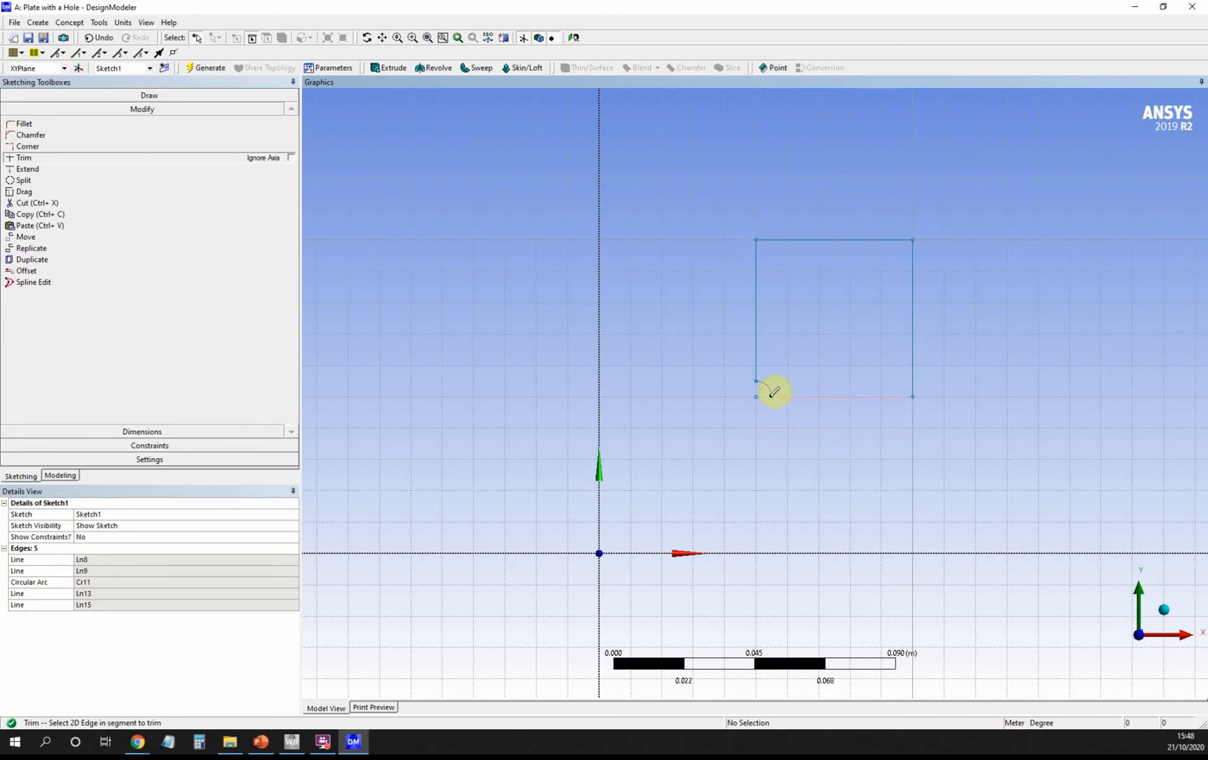
Step: Add a horizontal dimension between the quarter plate's two top corner points, placed above the top edge
left_click(149, 432)
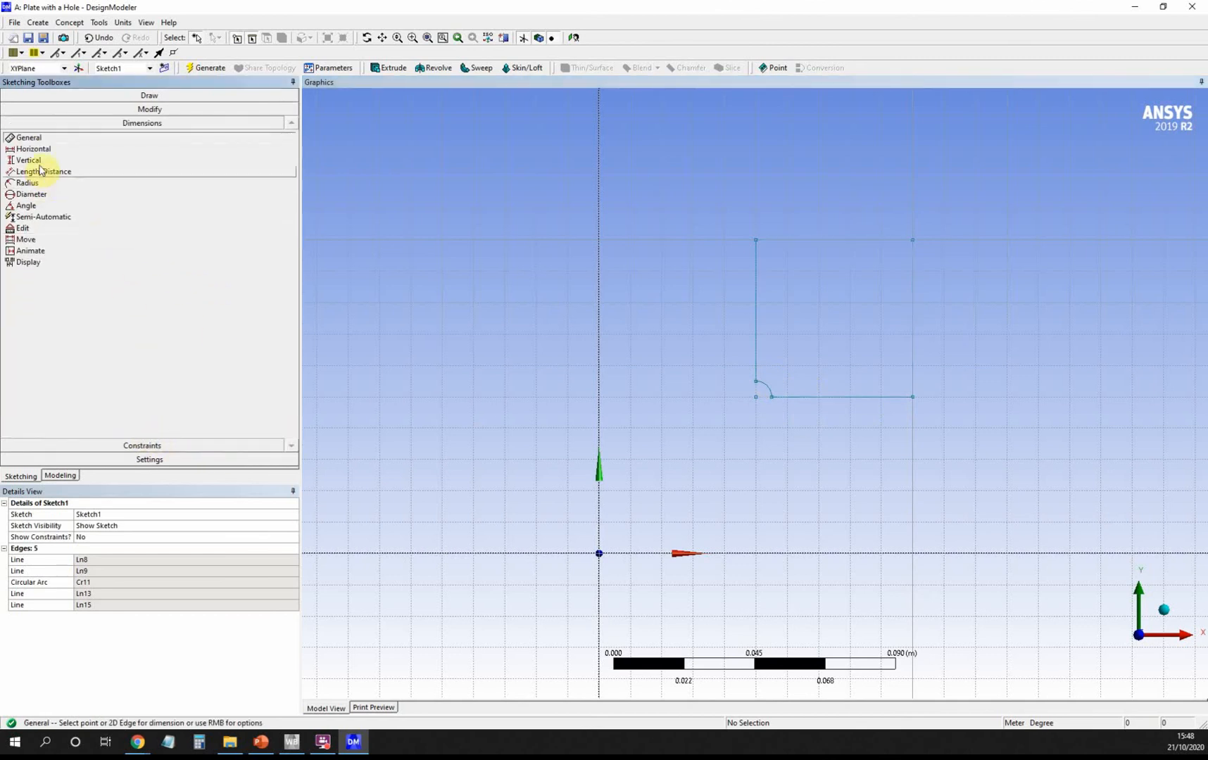
left_click(35, 150)
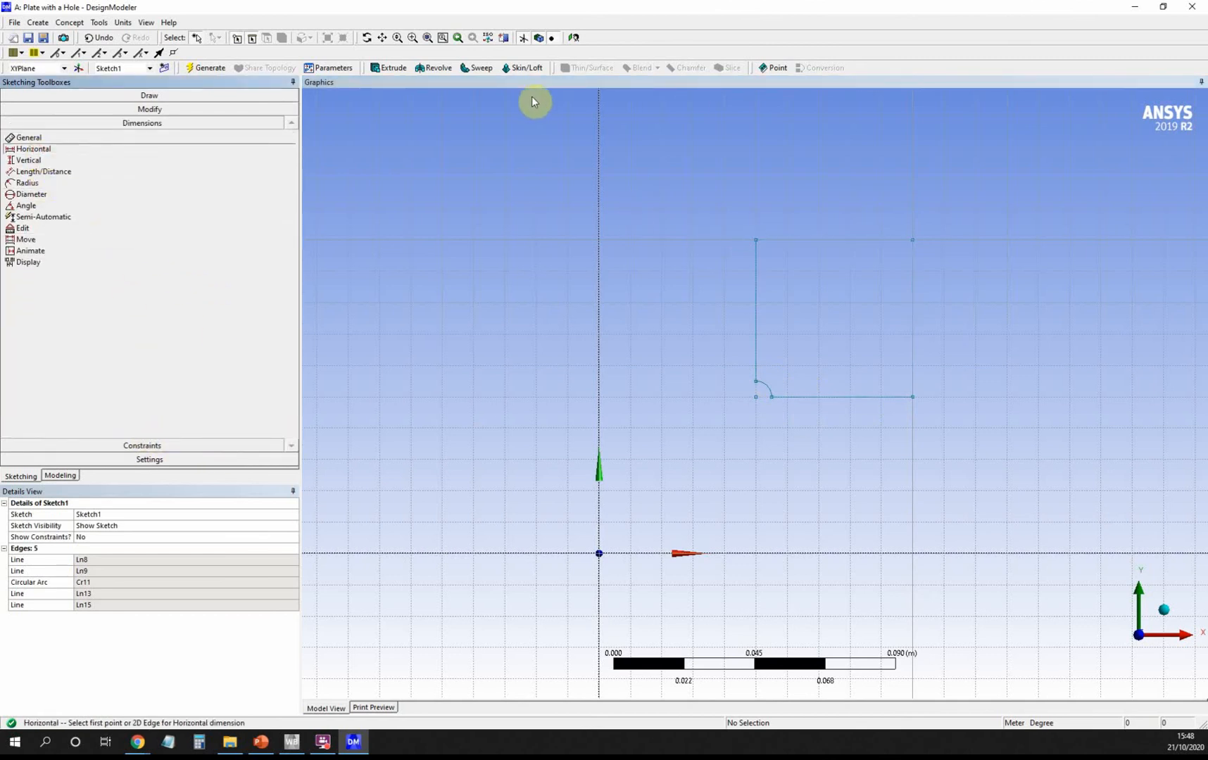
left_click(251, 38)
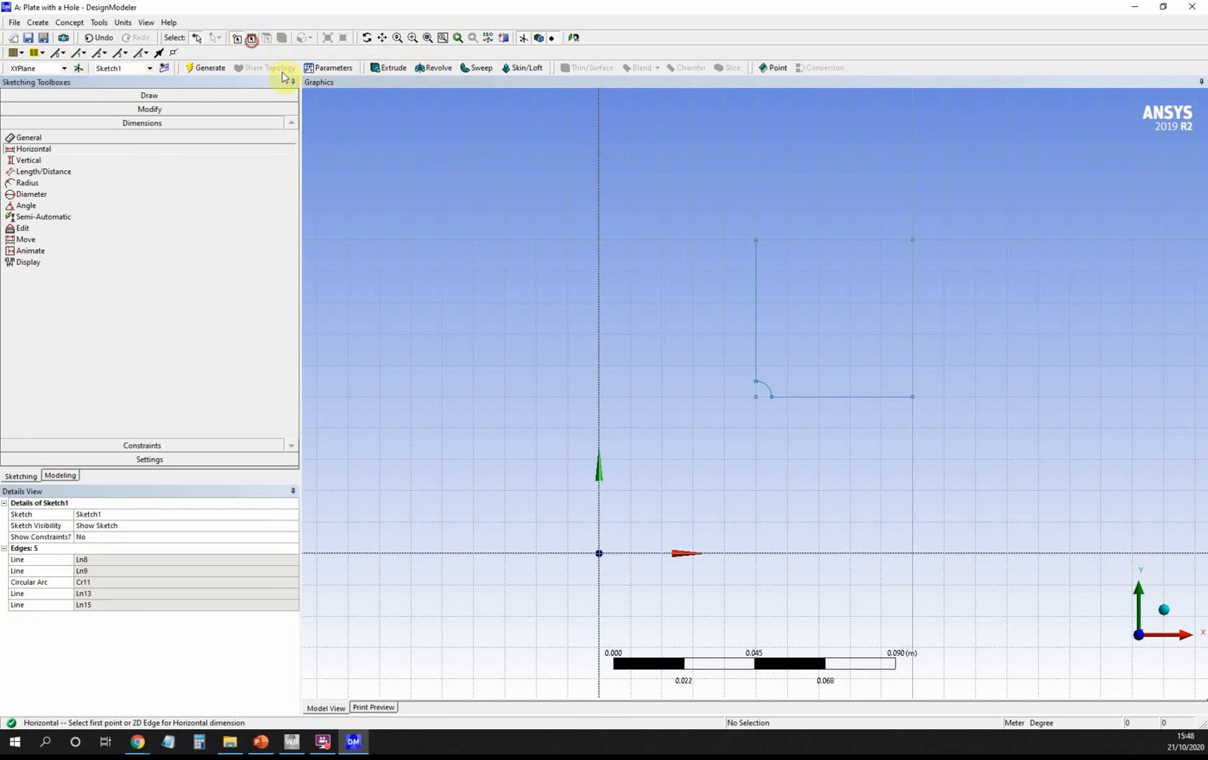
left_click(757, 240)
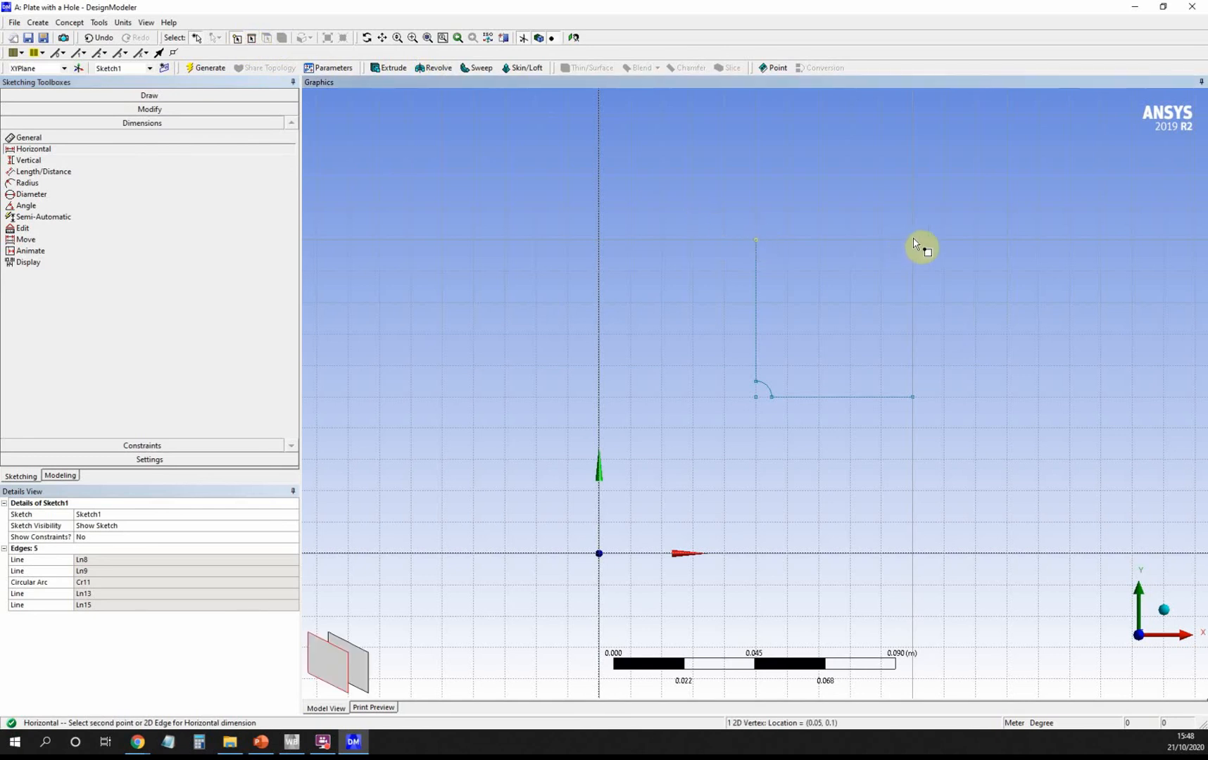
left_click(913, 241)
left_click(871, 183)
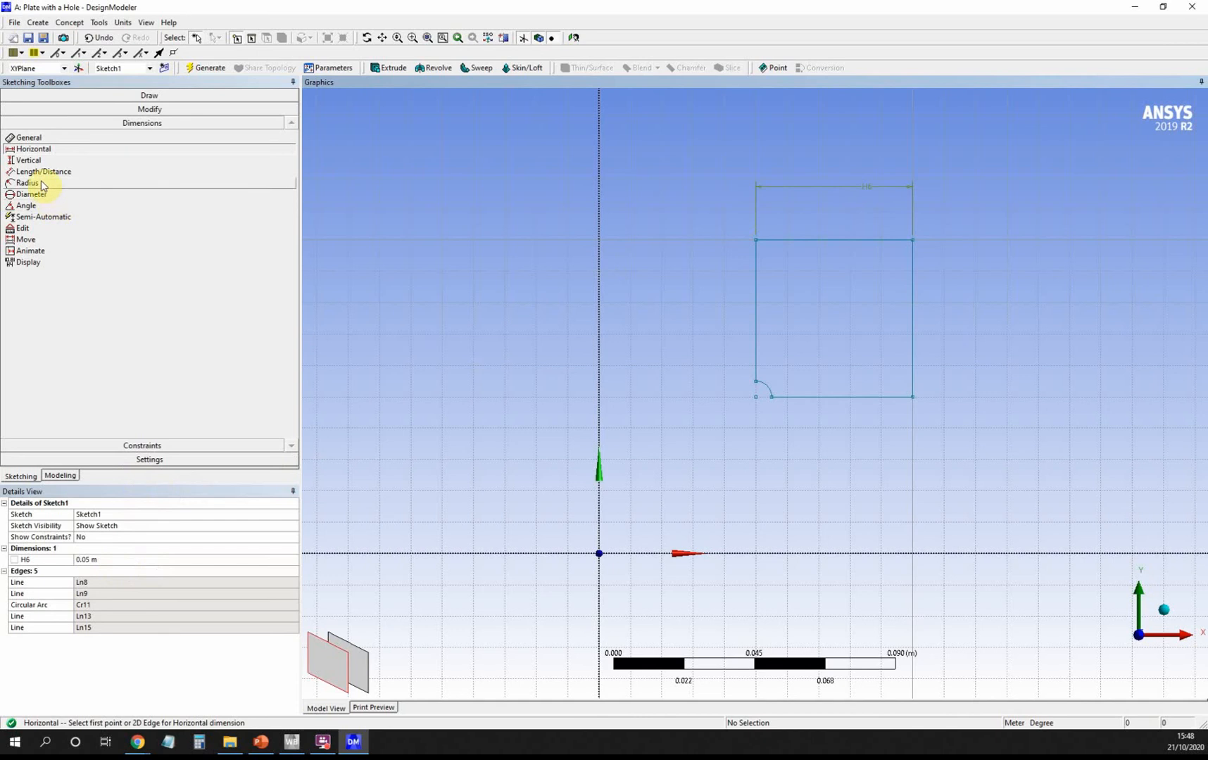
Step: Add a vertical dimension between the top-right and bottom-right corner points of the quarter plate
left_click(29, 160)
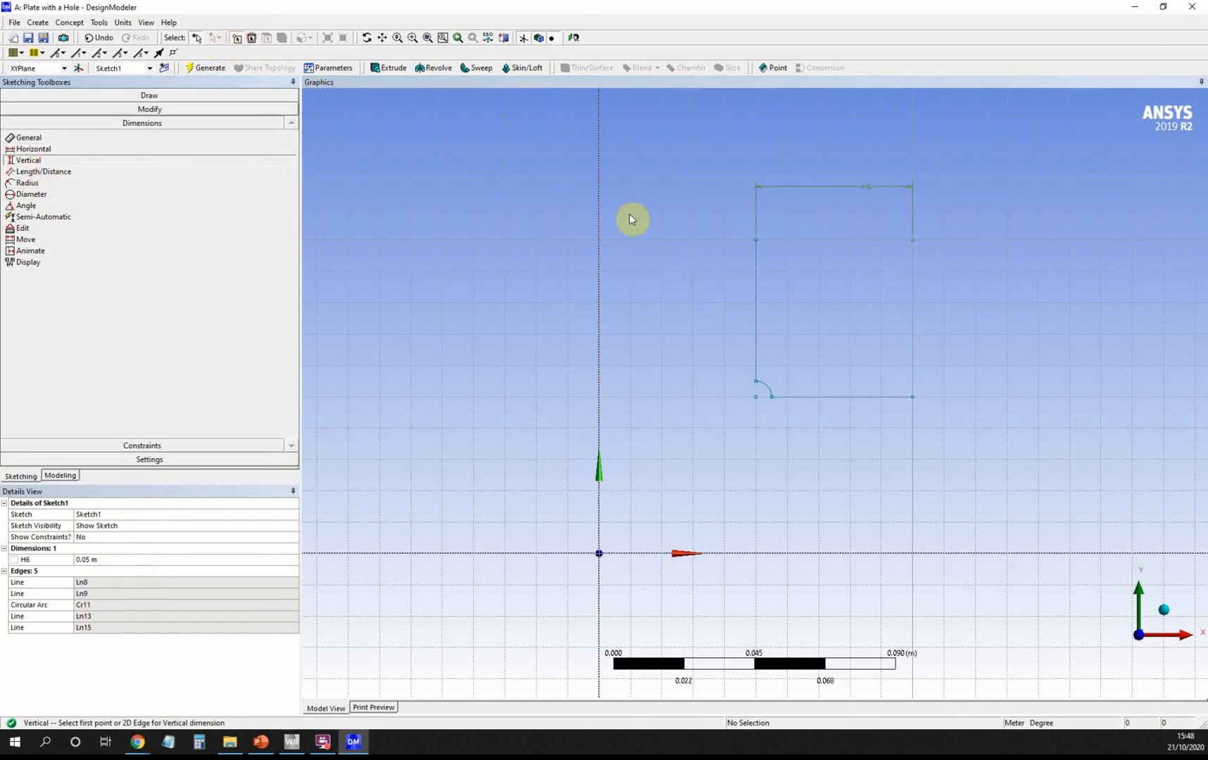
left_click(912, 240)
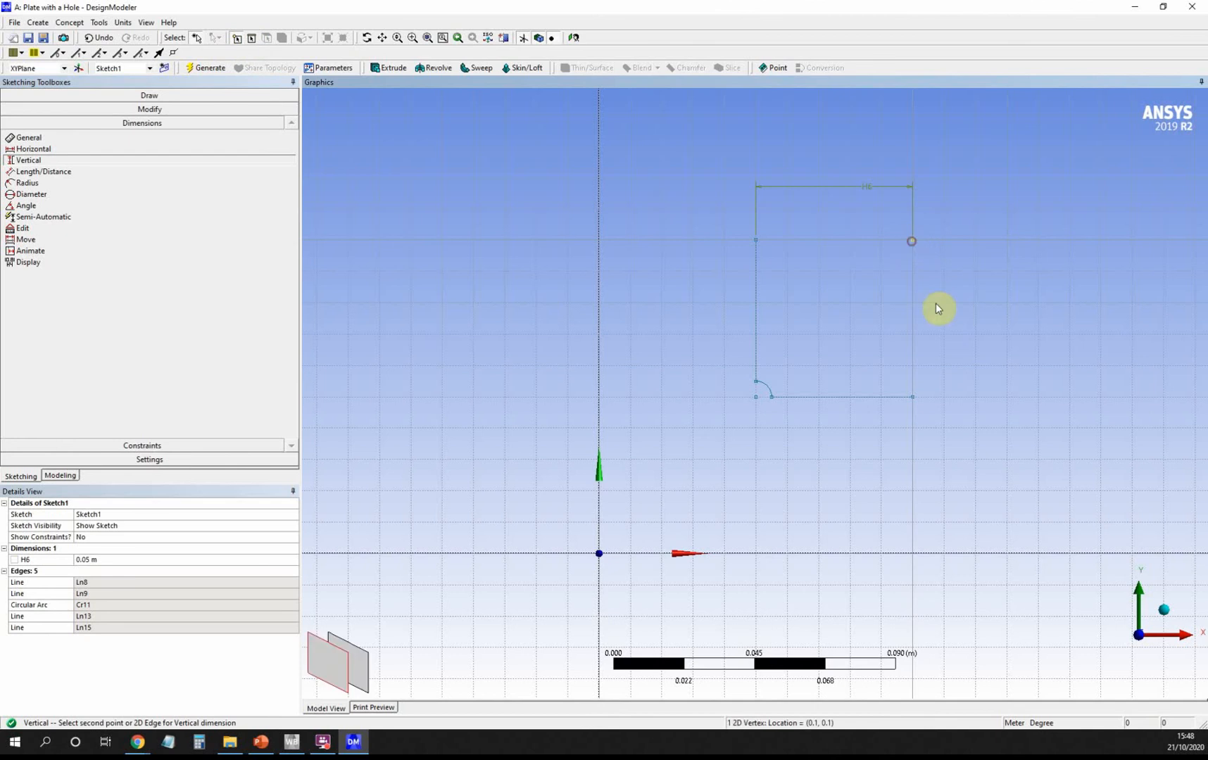
left_click(913, 397)
left_click(965, 358)
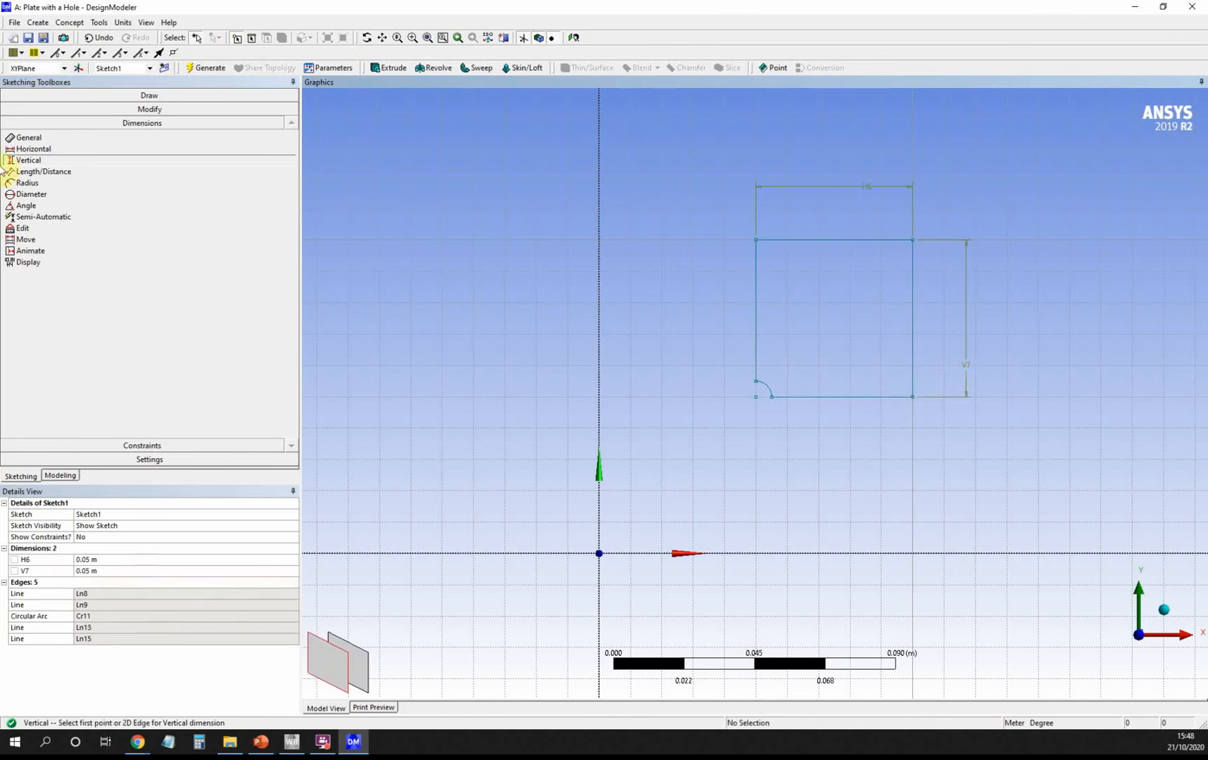
Step: Add a radius dimension to the quarter-hole arc
left_click(26, 183)
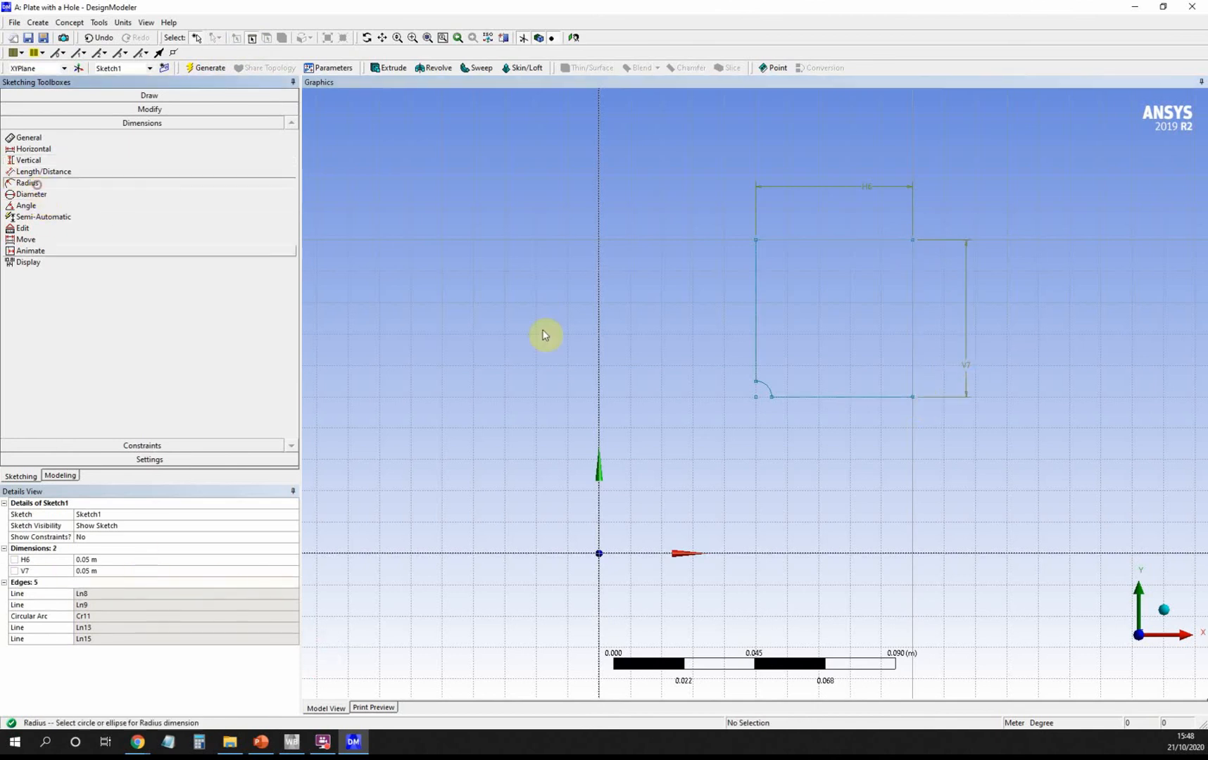
left_click(769, 392)
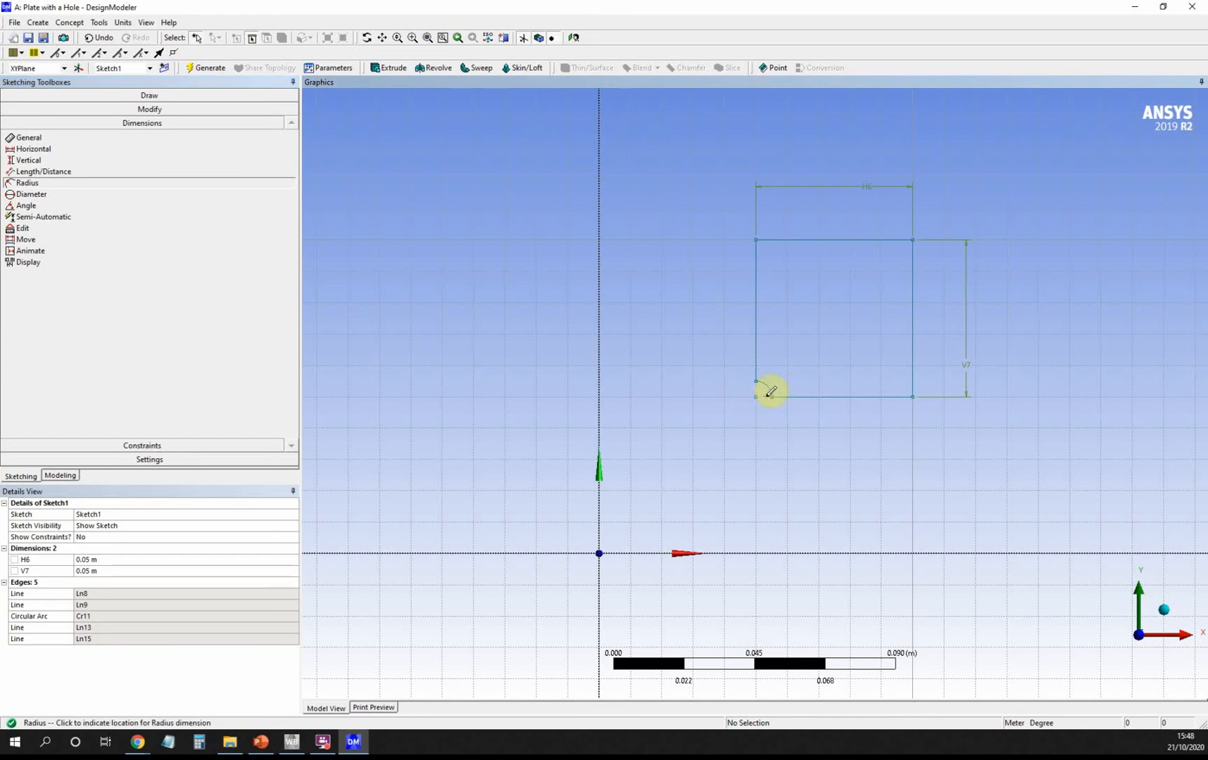
left_click(761, 397)
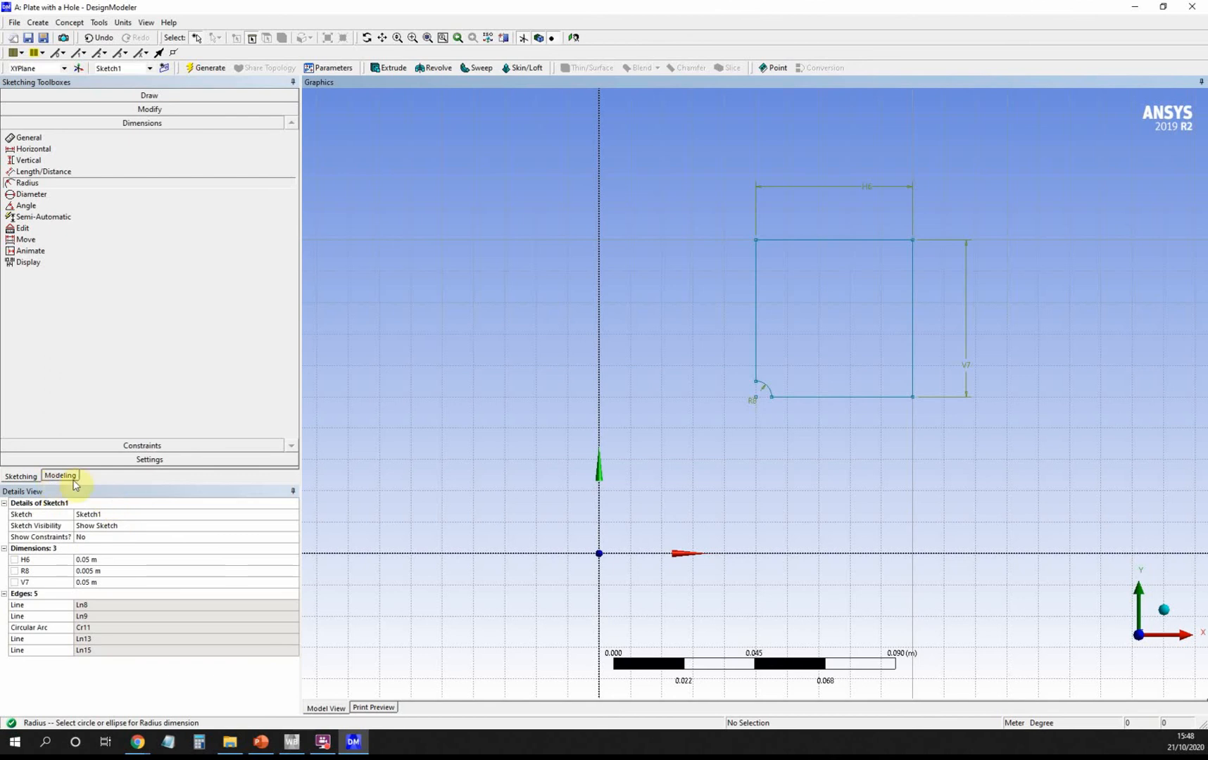
Step: Create a surface from Sketch1 with the Surfaces From Sketches operation and generate it
left_click(52, 479)
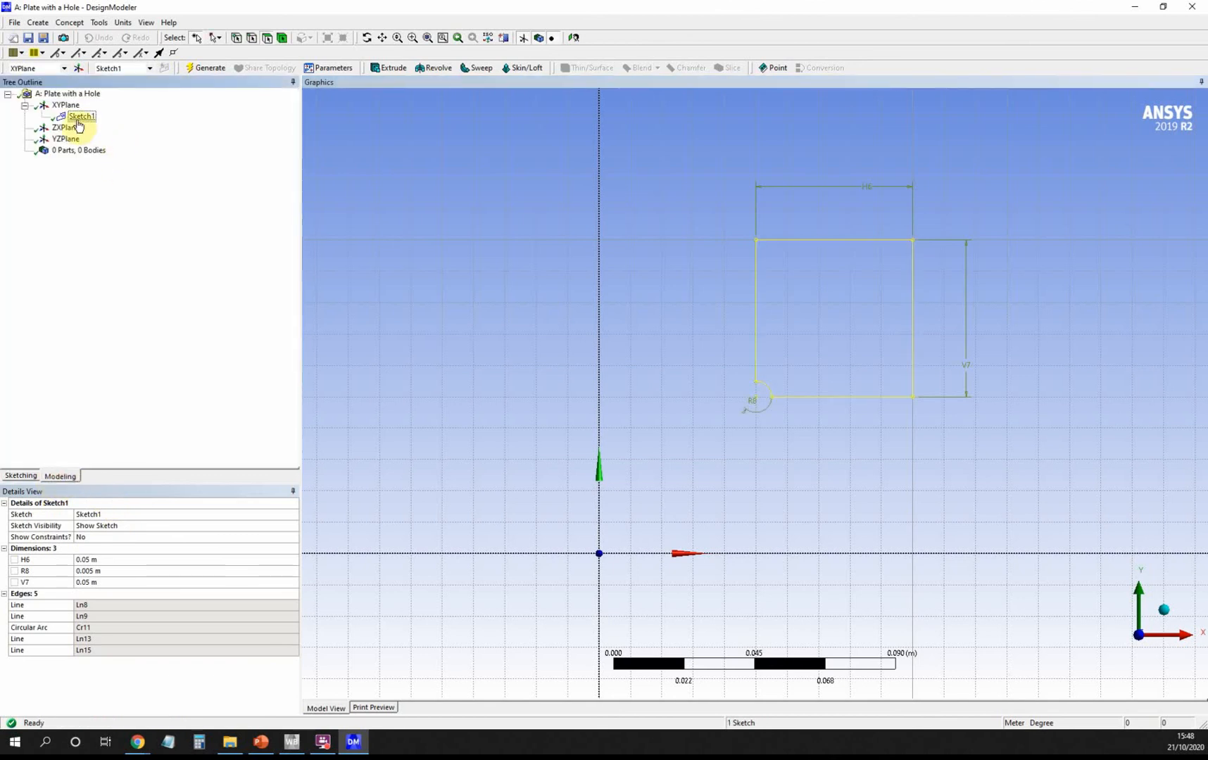
left_click(39, 22)
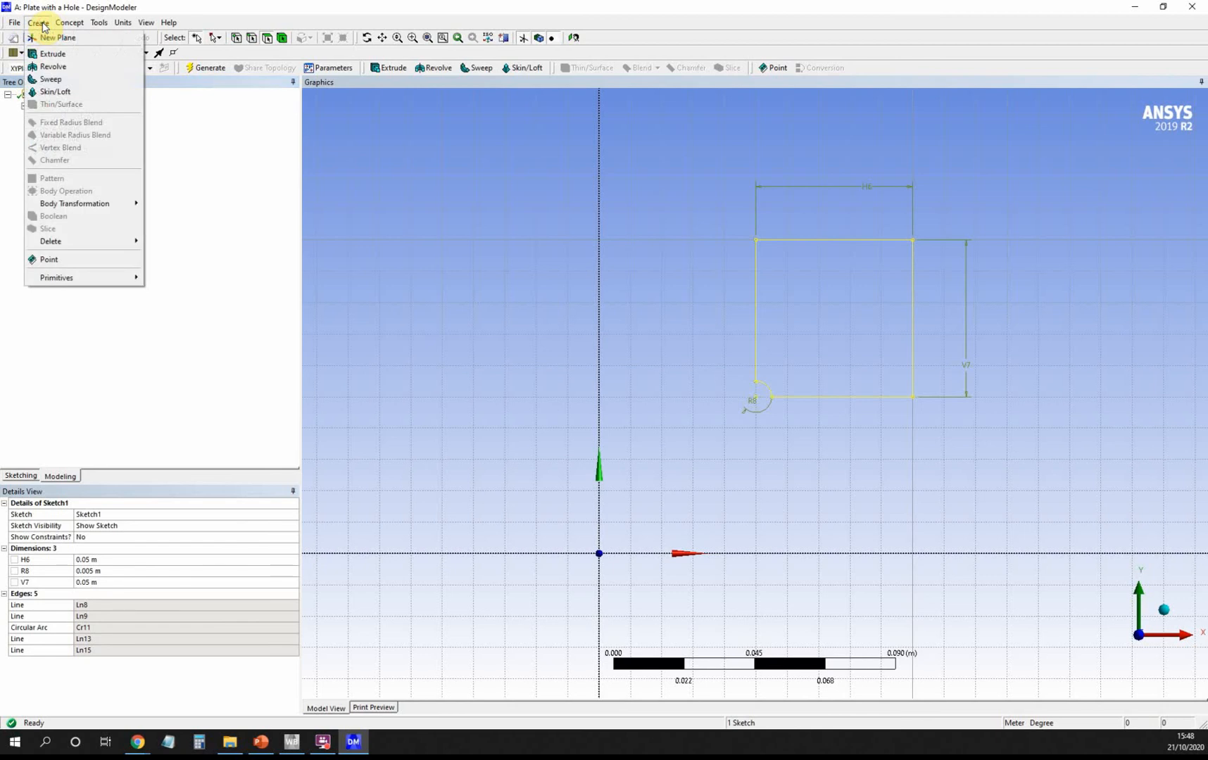
mouse_move(70, 24)
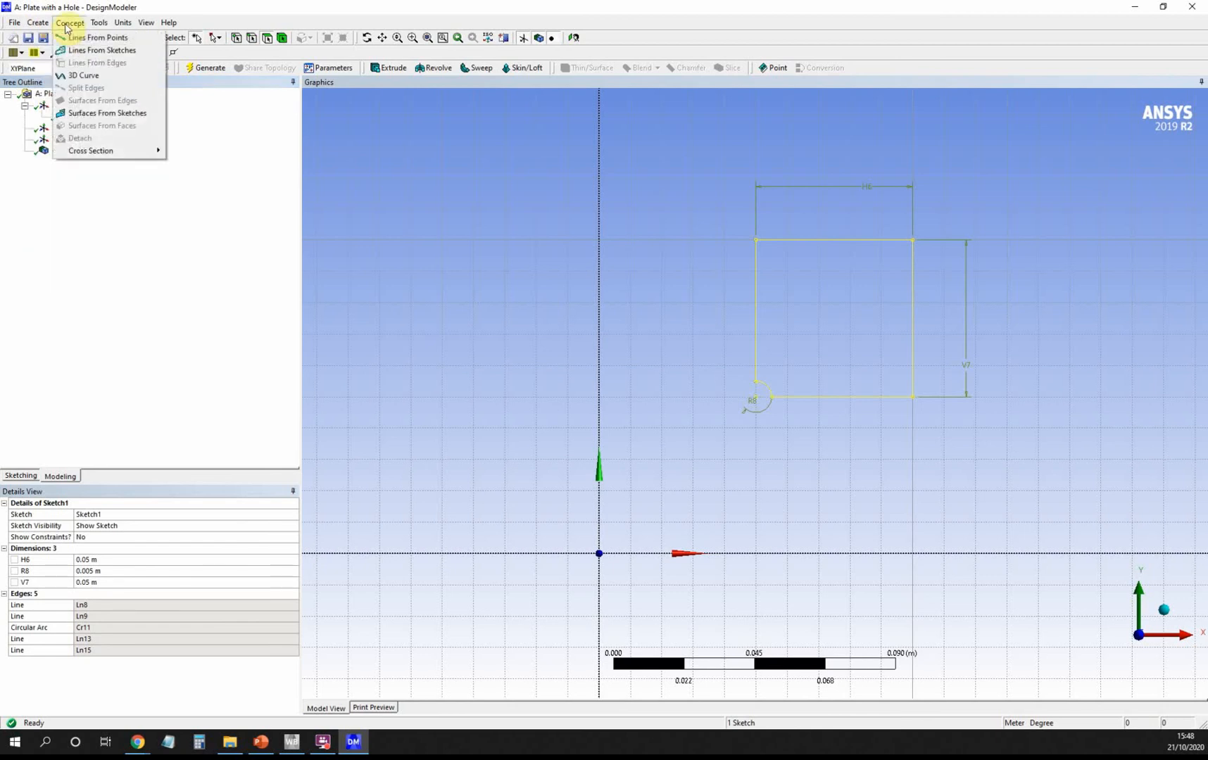
left_click(99, 112)
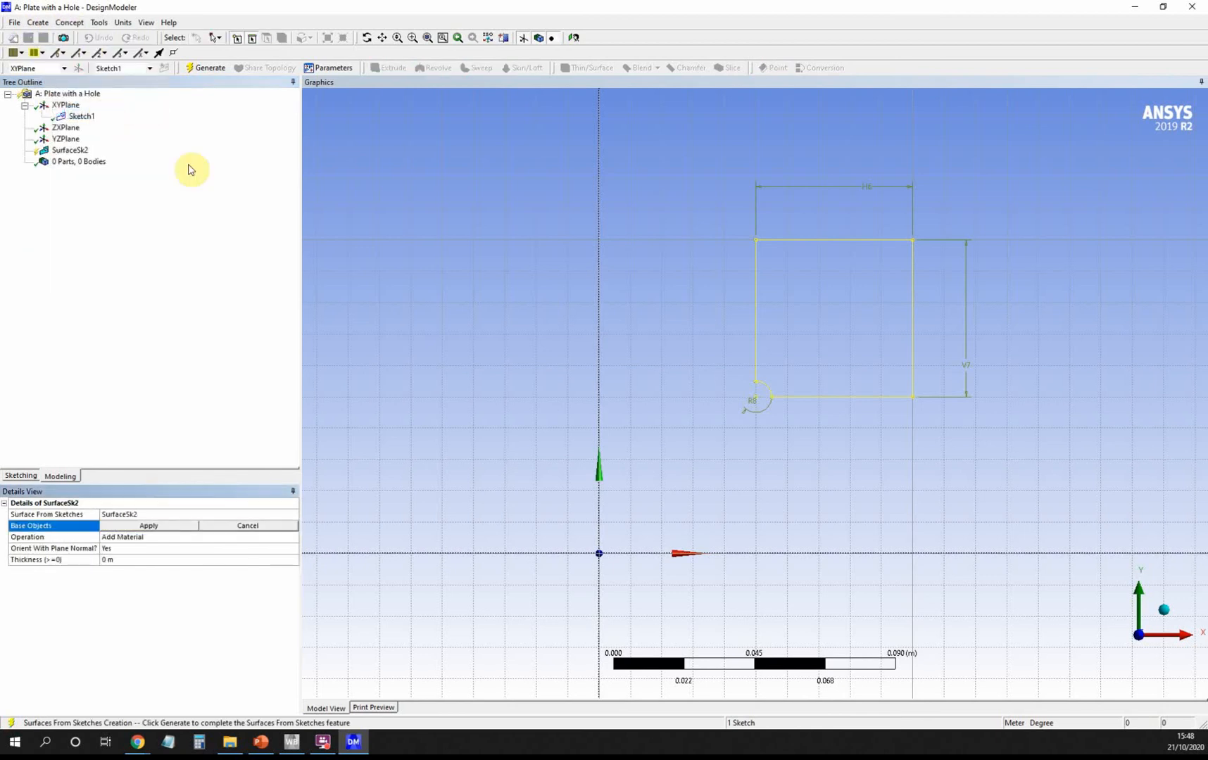
left_click(81, 118)
left_click(159, 527)
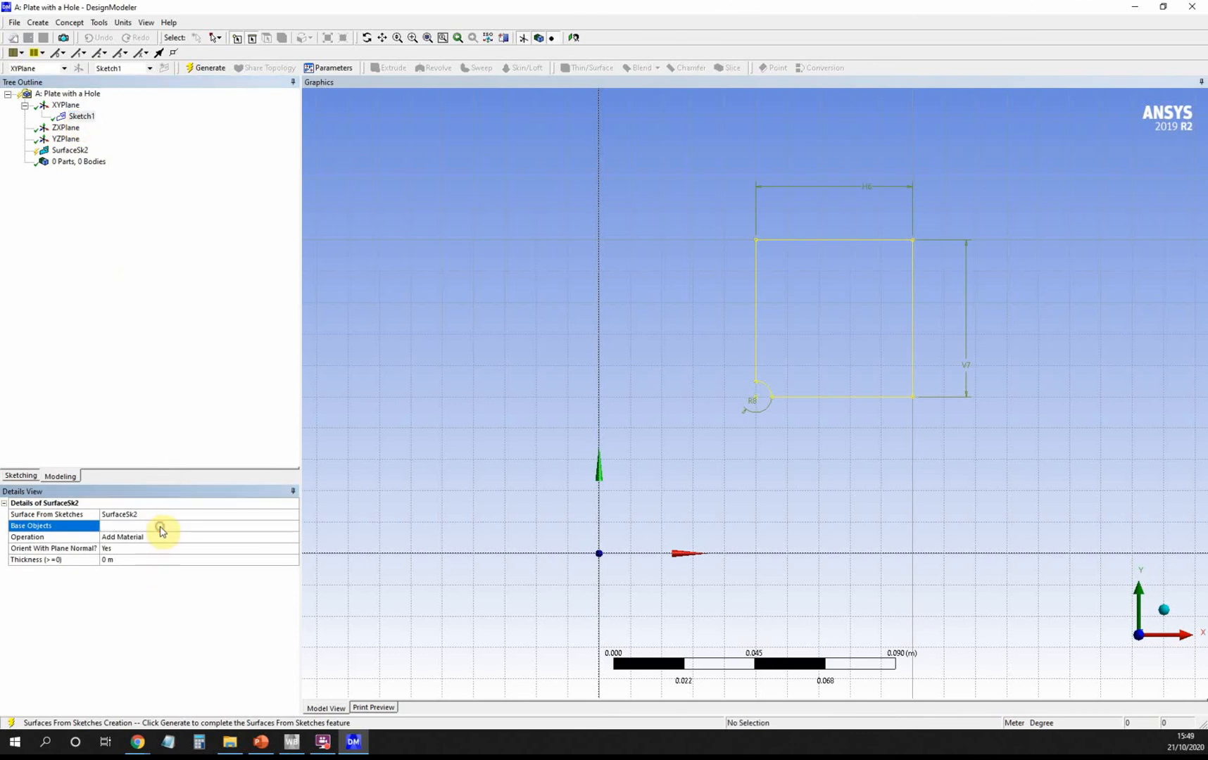
left_click(203, 67)
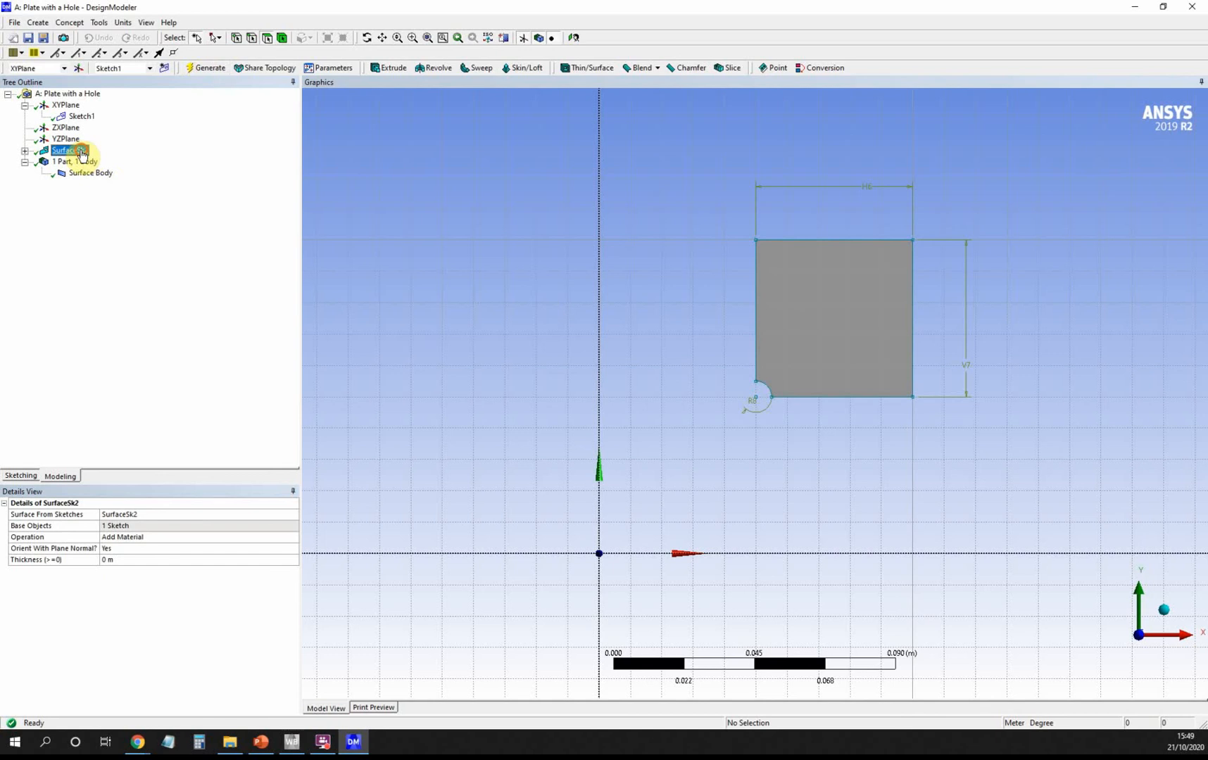
Step: Set the thickness of the sketch-based surface to 0.001 m and bring up the surface body's details
left_click(133, 560)
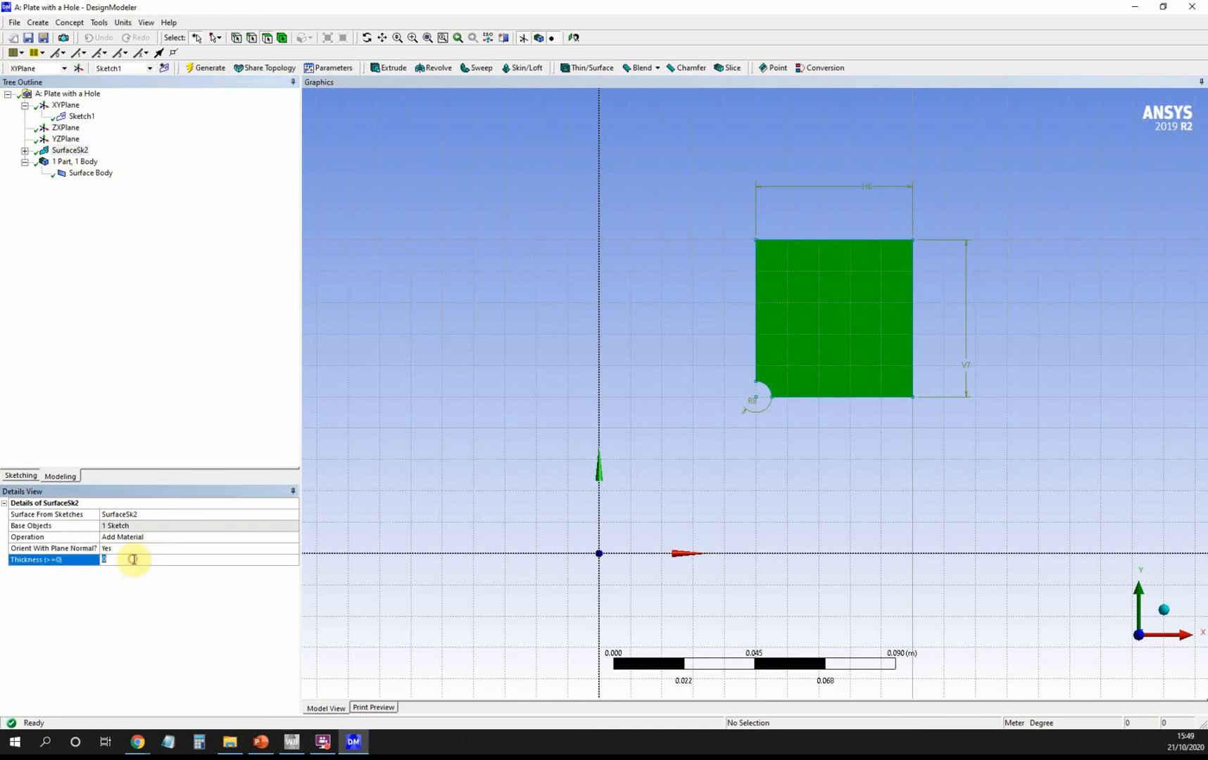
key("Return")
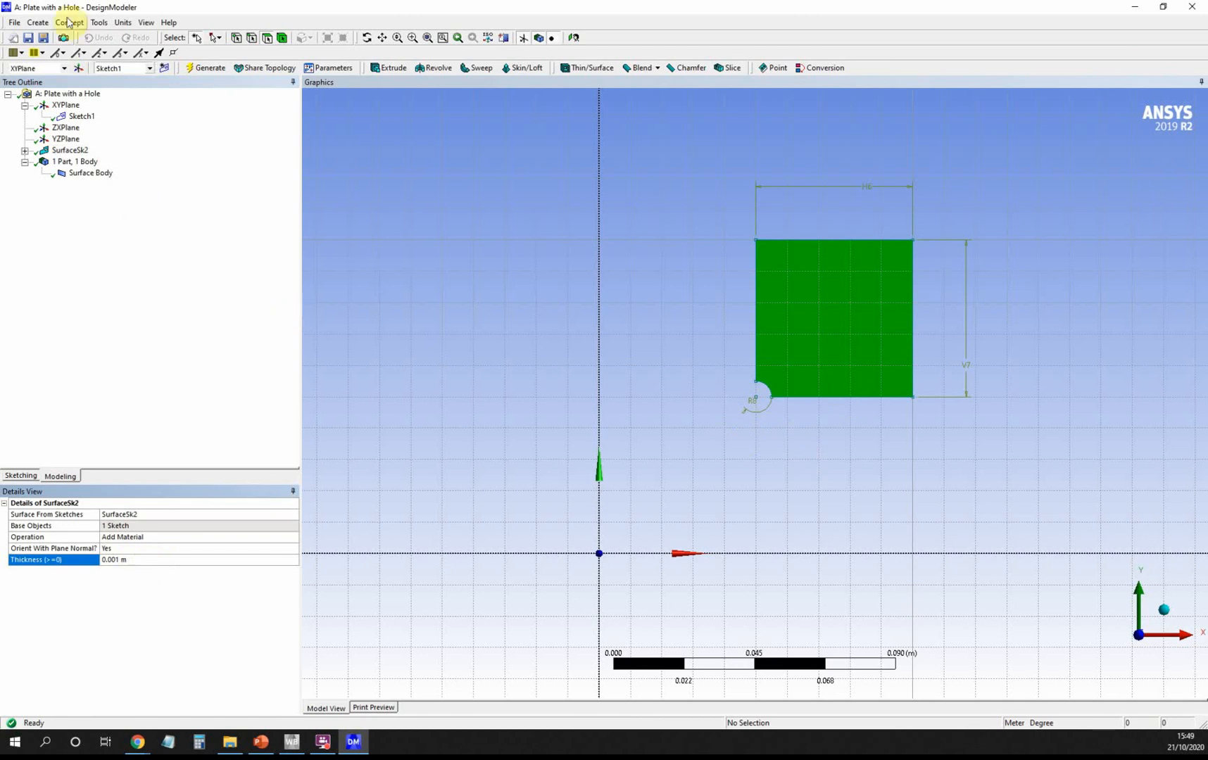
left_click(23, 51)
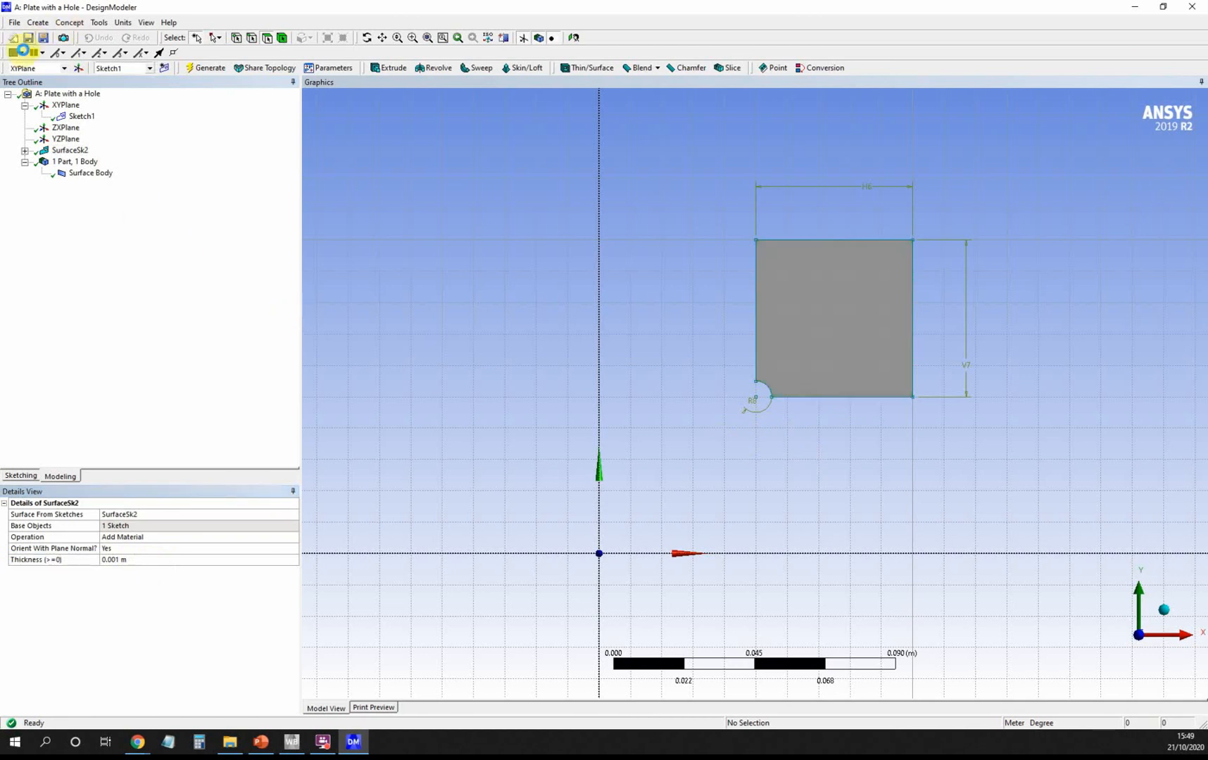
left_click(106, 174)
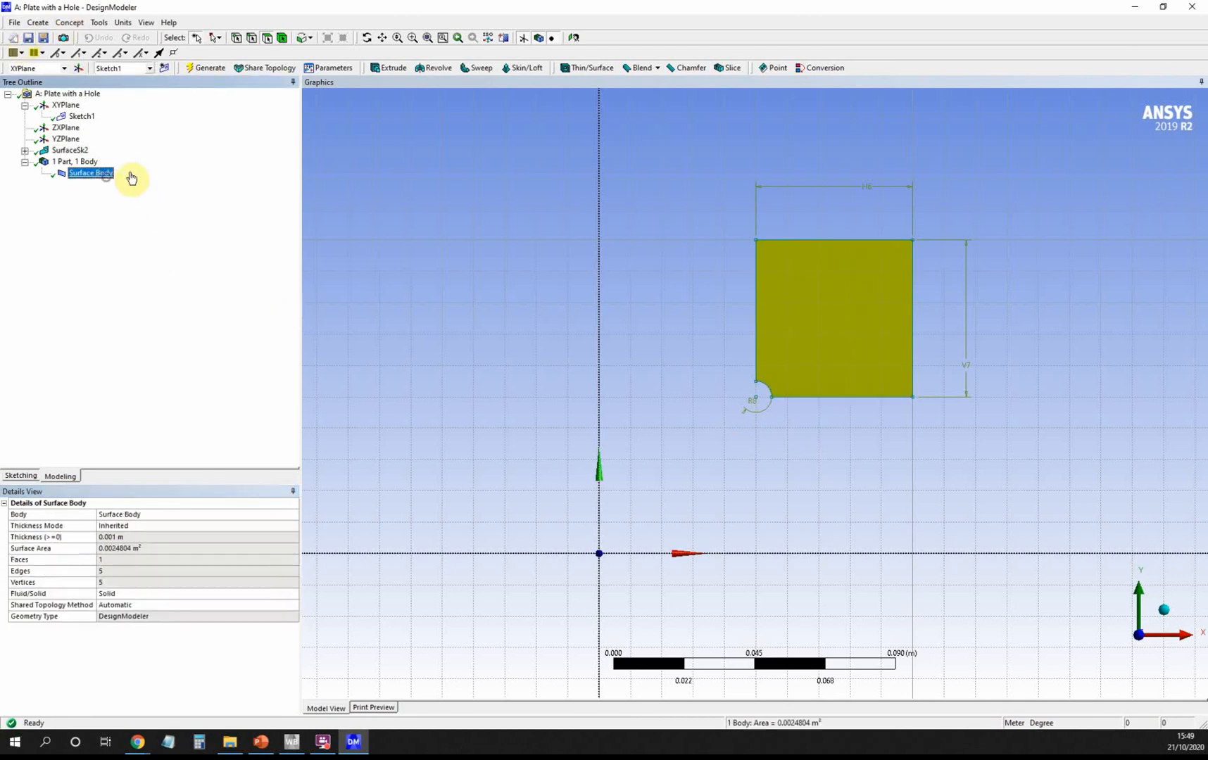
Step: Switch to the Workbench project and open the Static Structural system's Model in Mechanical, re-reading the upstream data
left_click(1135, 7)
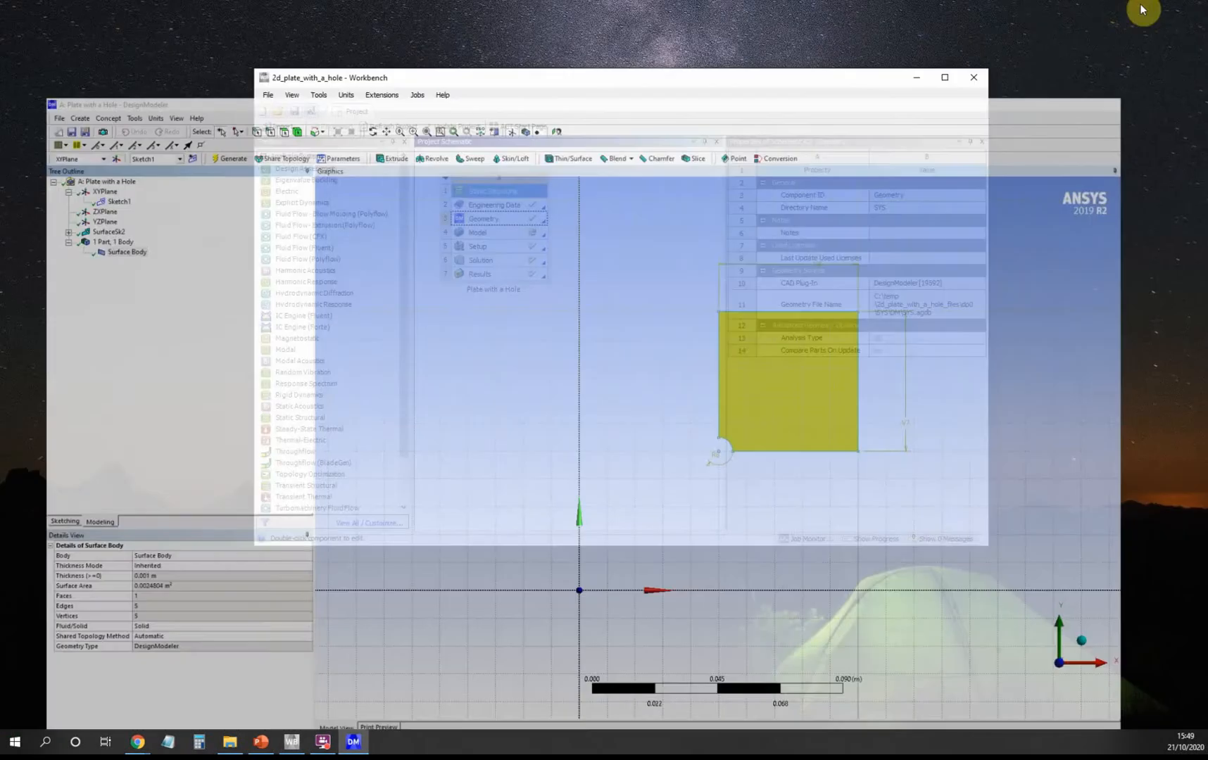
double_click(500, 234)
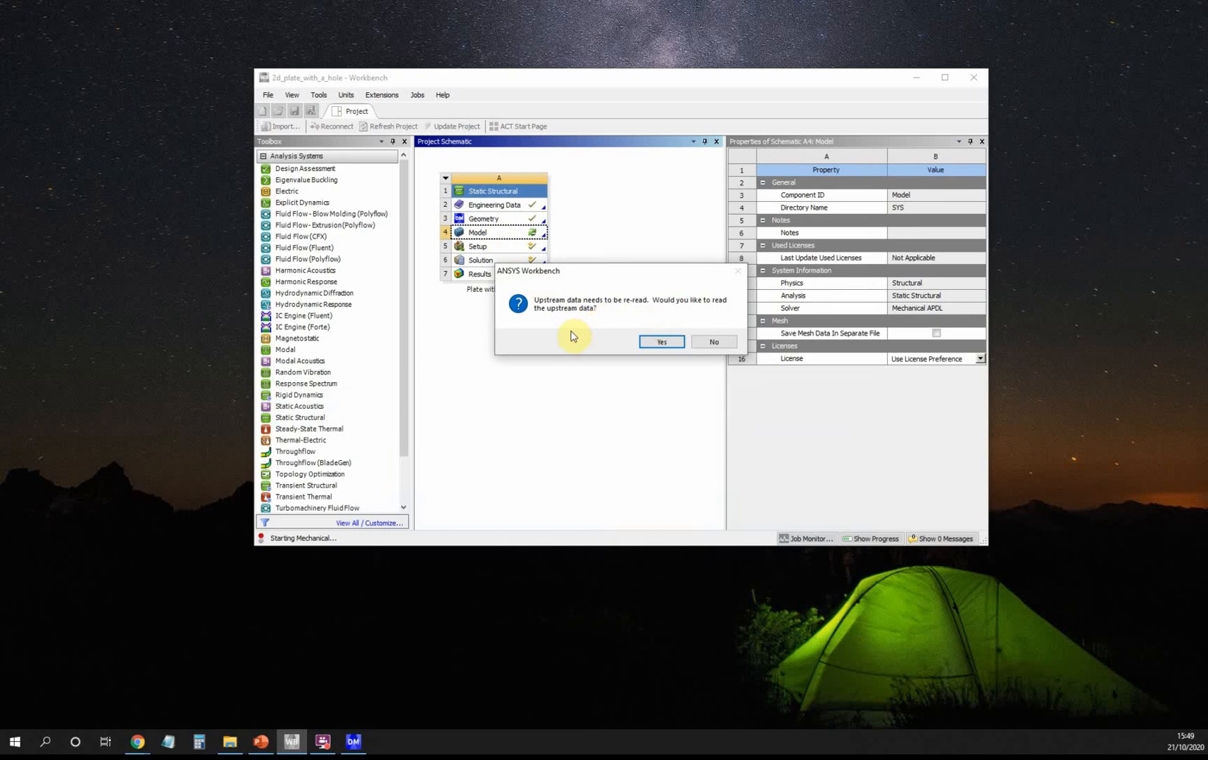
left_click(664, 342)
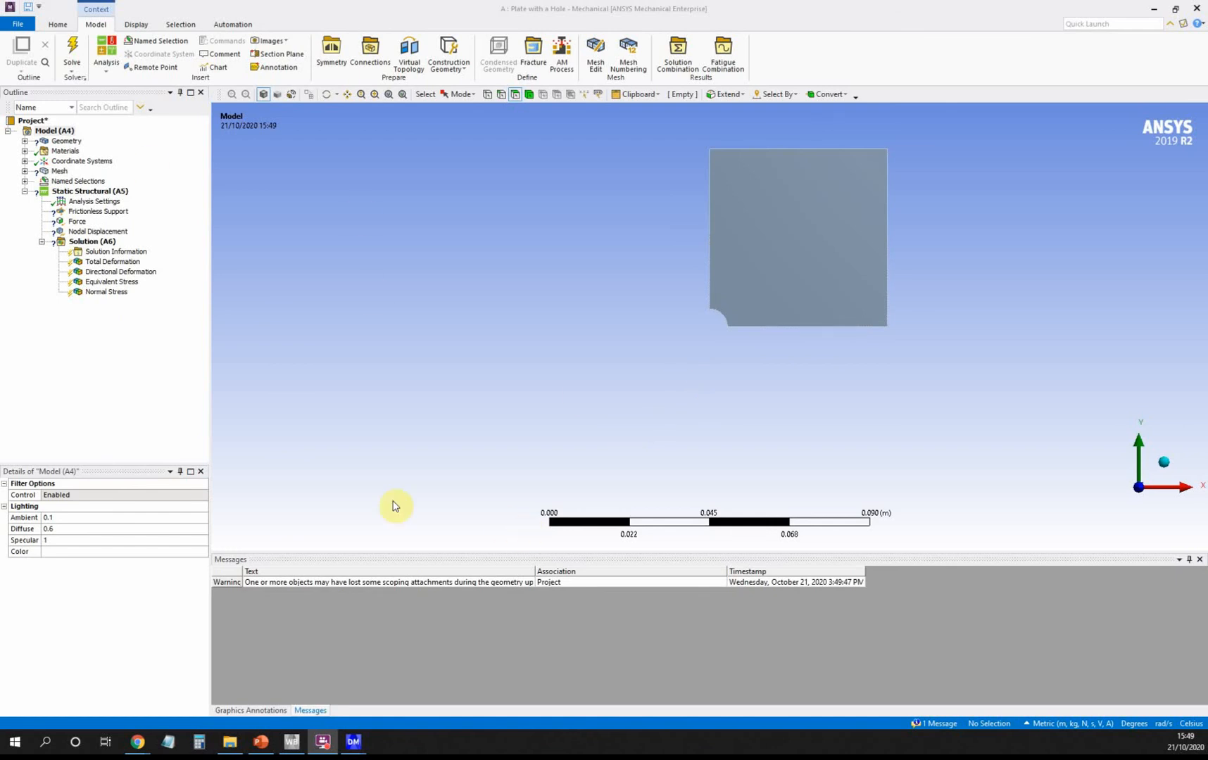
Step: Assign the material My Steel to the surface body
left_click(25, 141)
left_click(84, 152)
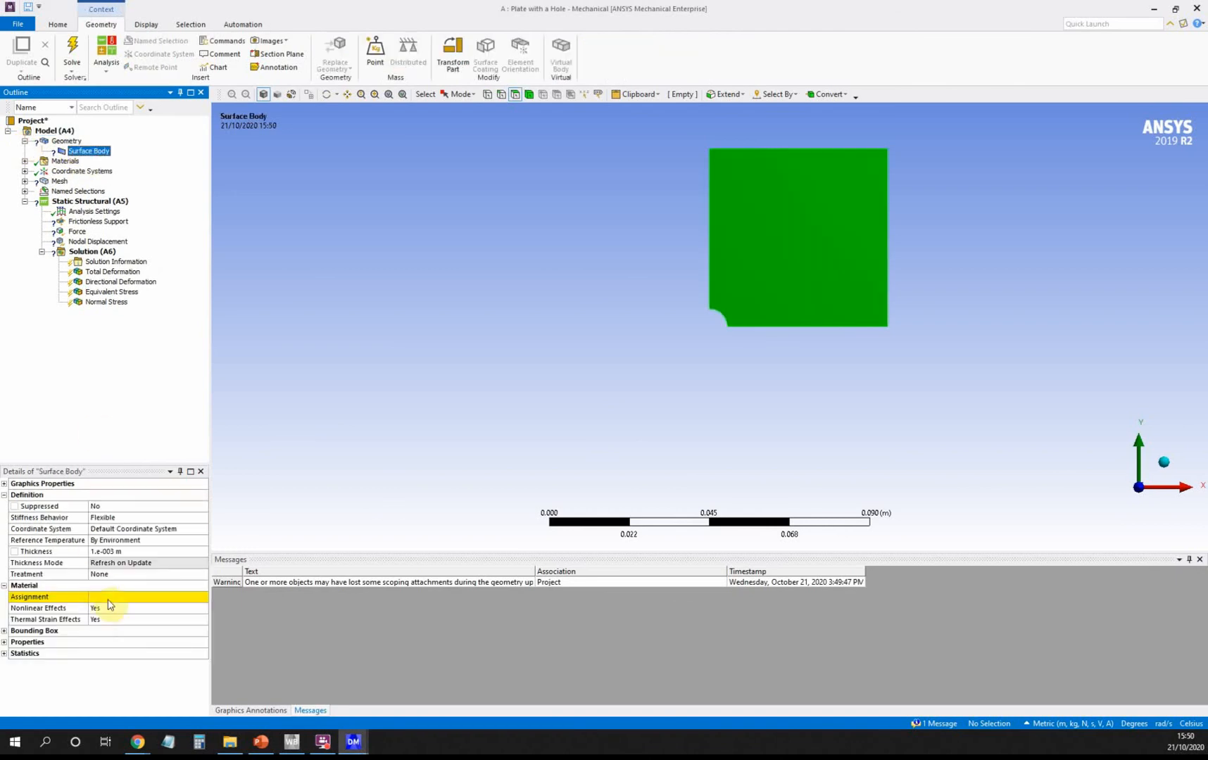
left_click(203, 597)
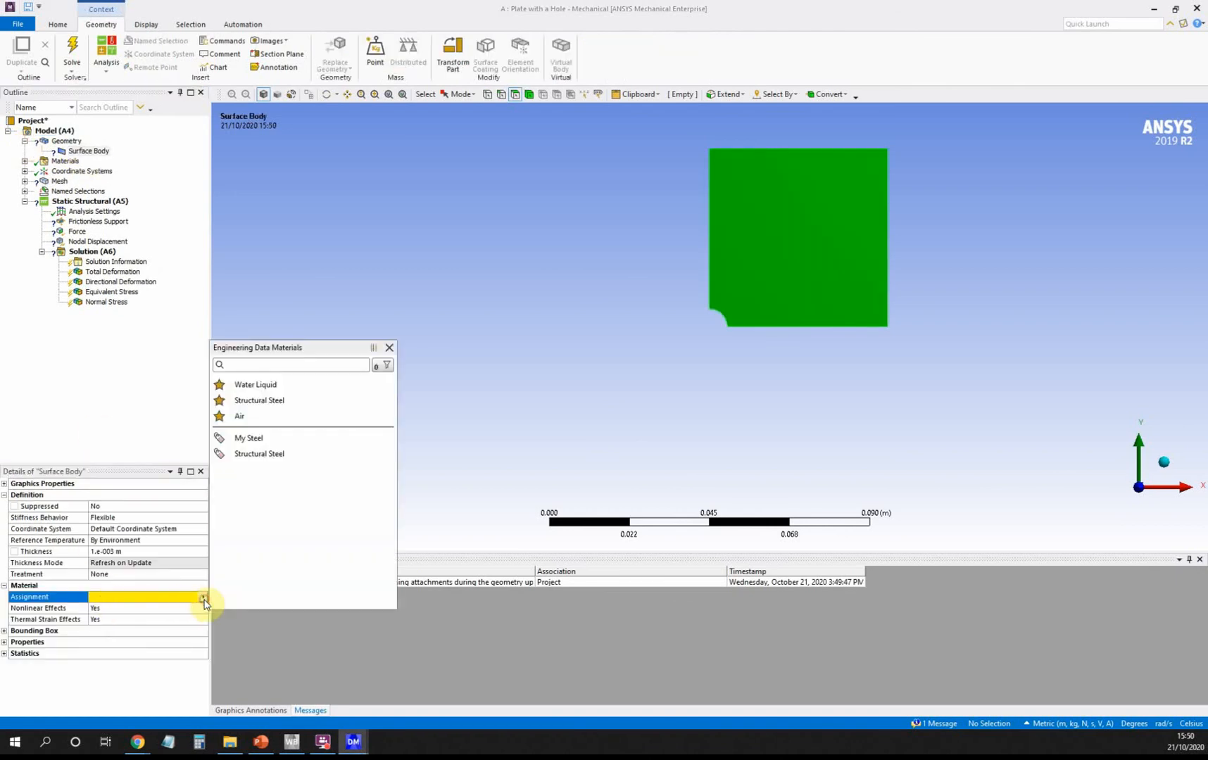
left_click(284, 439)
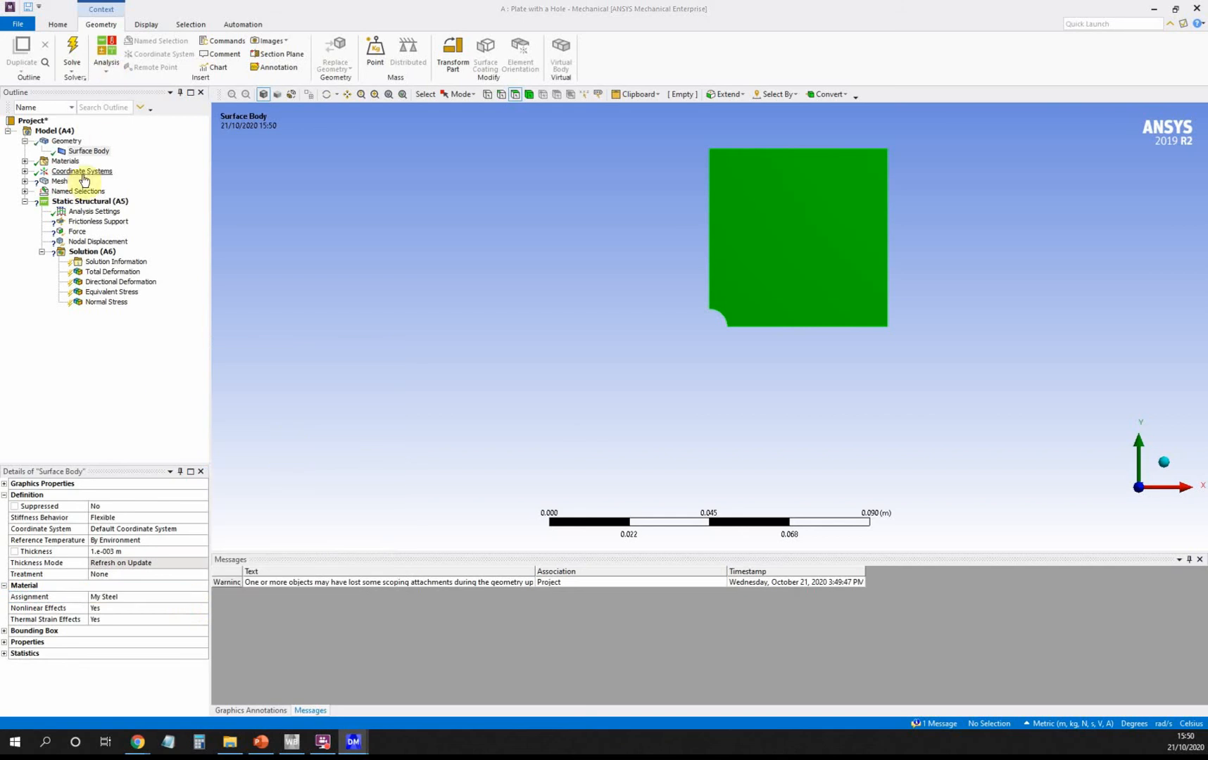
Step: Delete the Named Selections group from the model
left_click(77, 192)
right_click(77, 191)
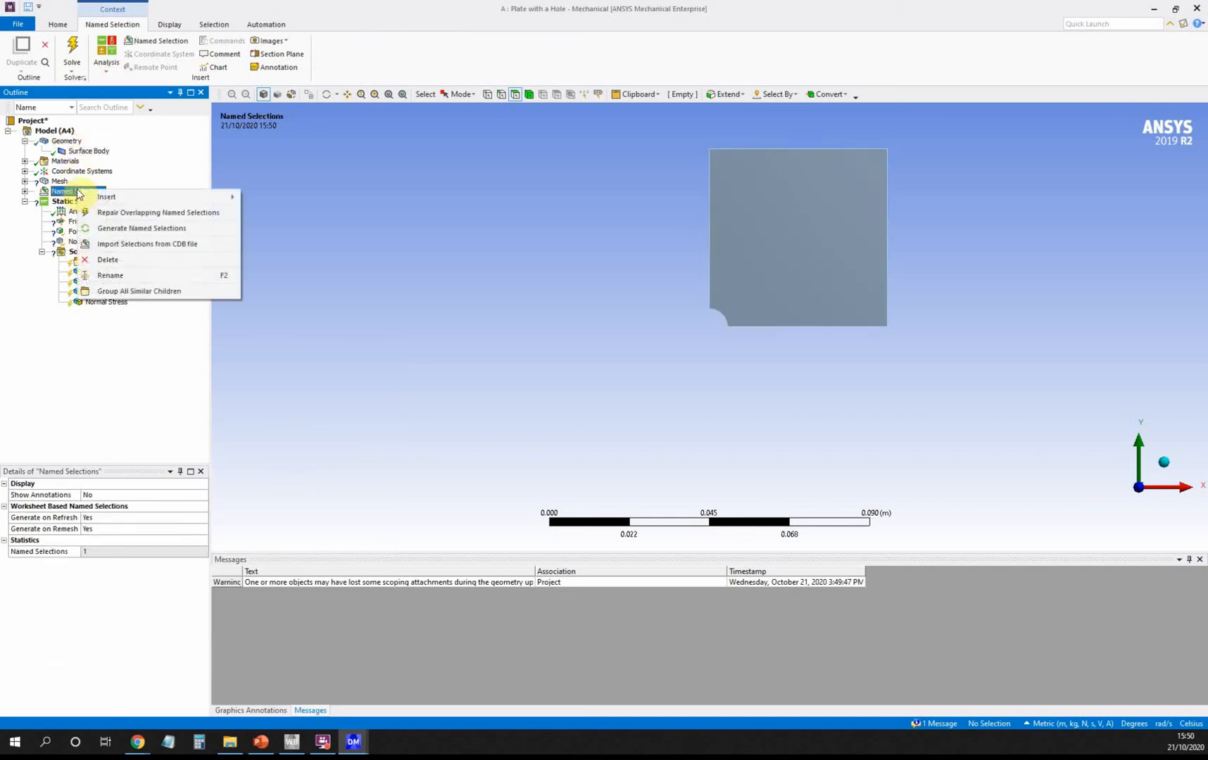
left_click(118, 259)
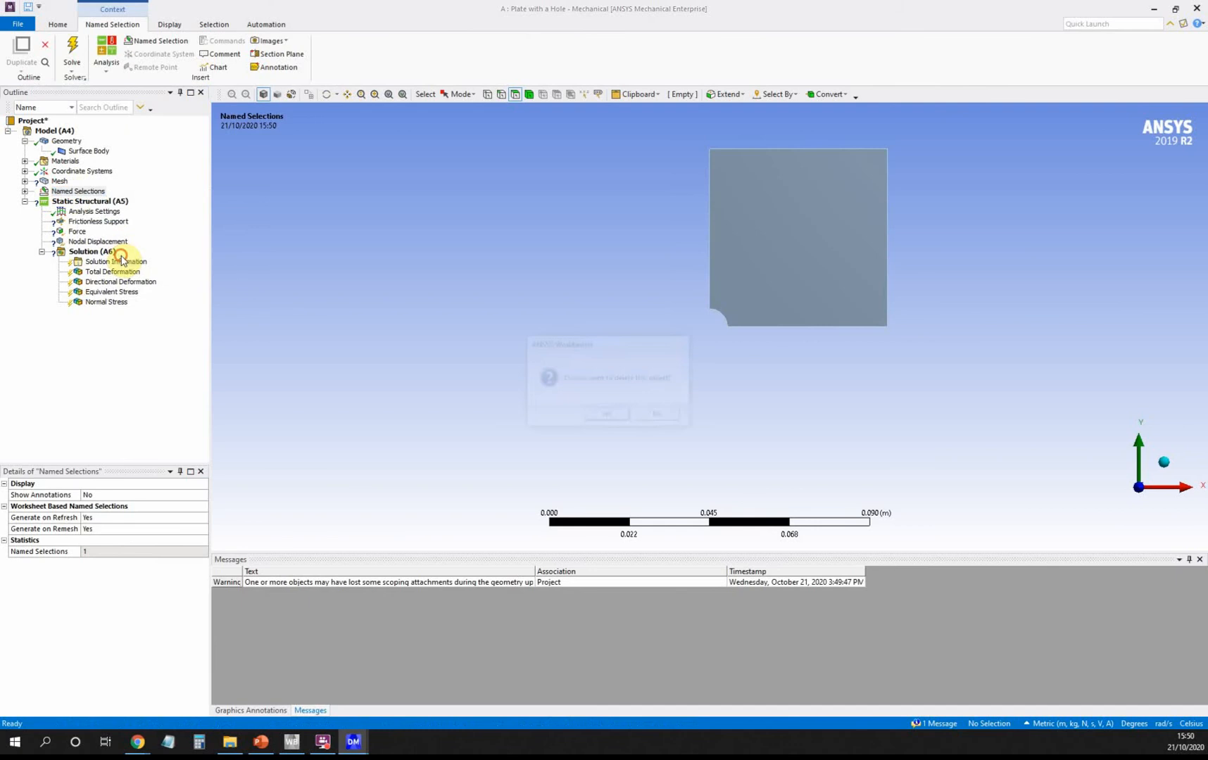
left_click(603, 418)
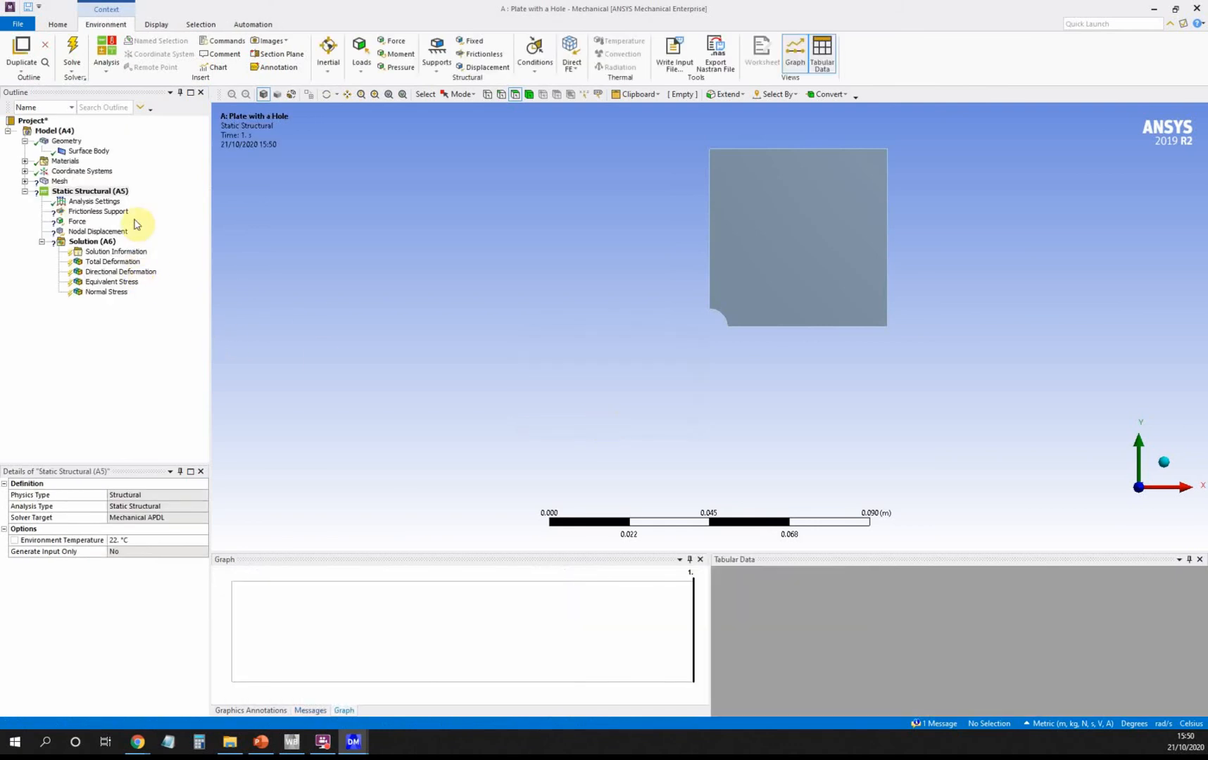
Step: Delete the Frictionless Support, Force and Nodal Displacement from the Static Structural analysis
left_click(105, 211)
left_click(81, 223, "ctrl")
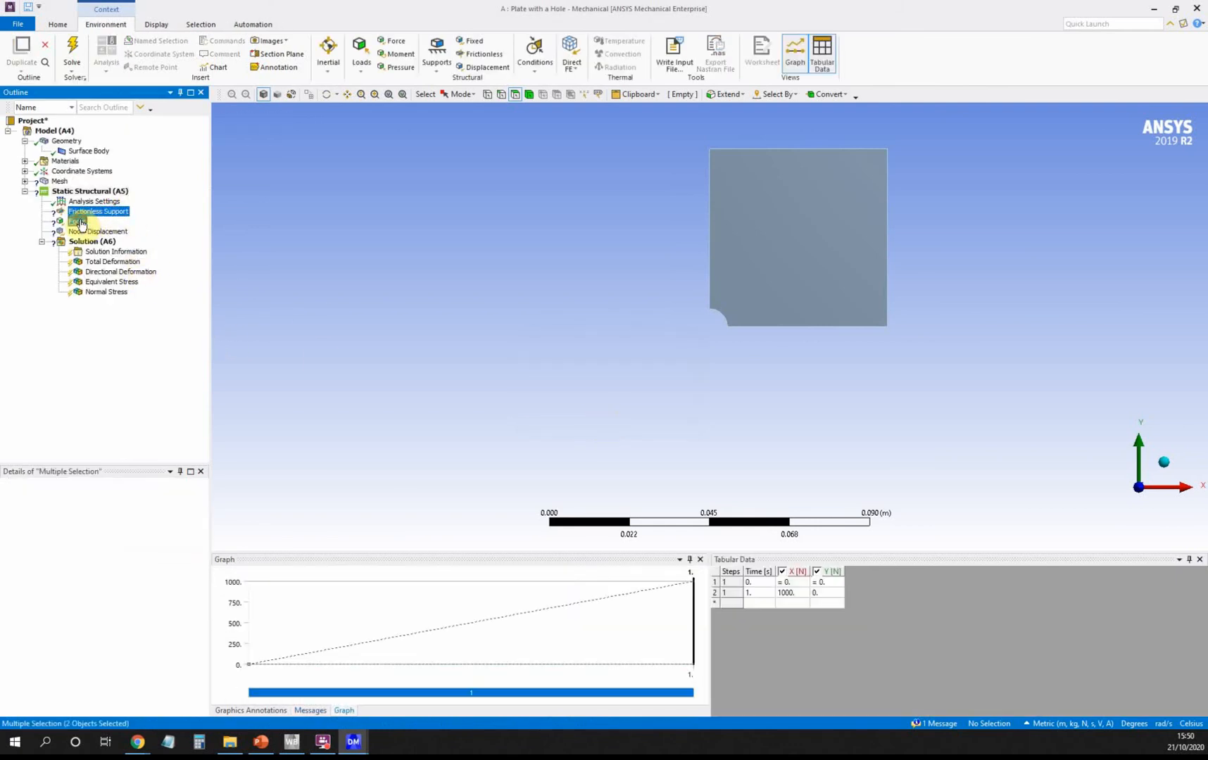
left_click(93, 231, "ctrl")
right_click(102, 232)
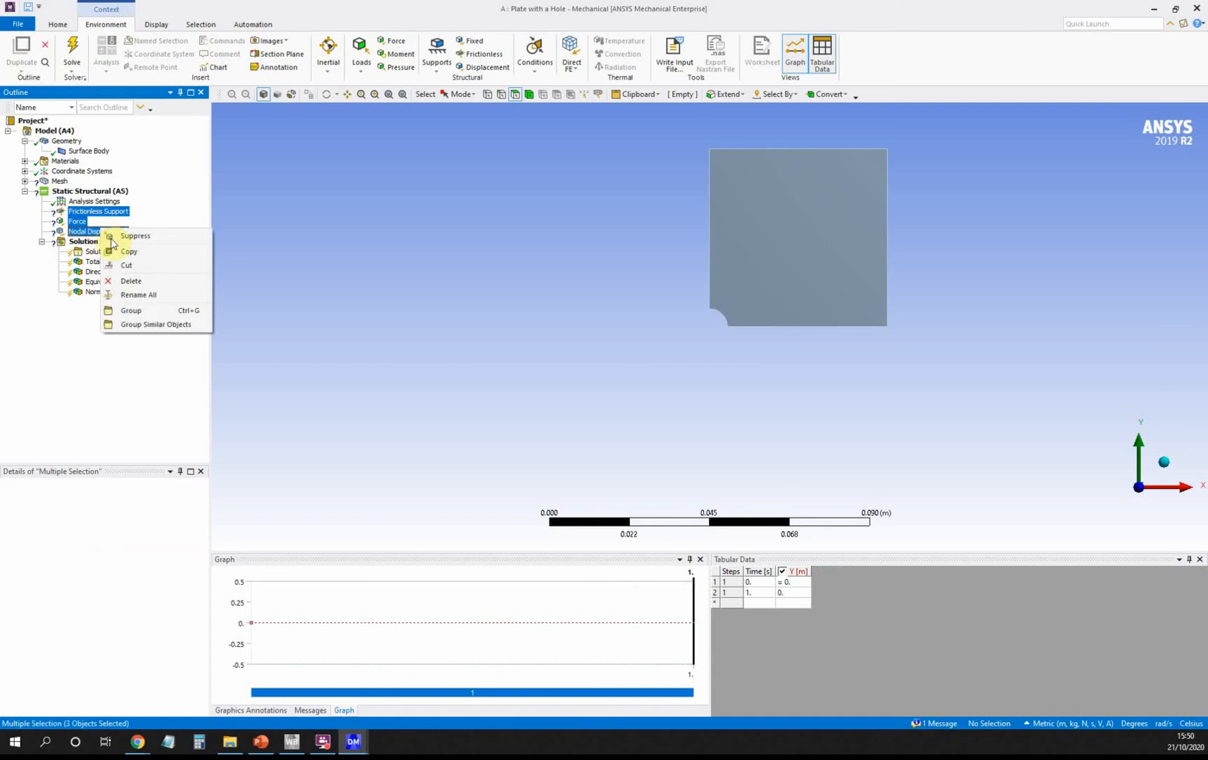
left_click(130, 281)
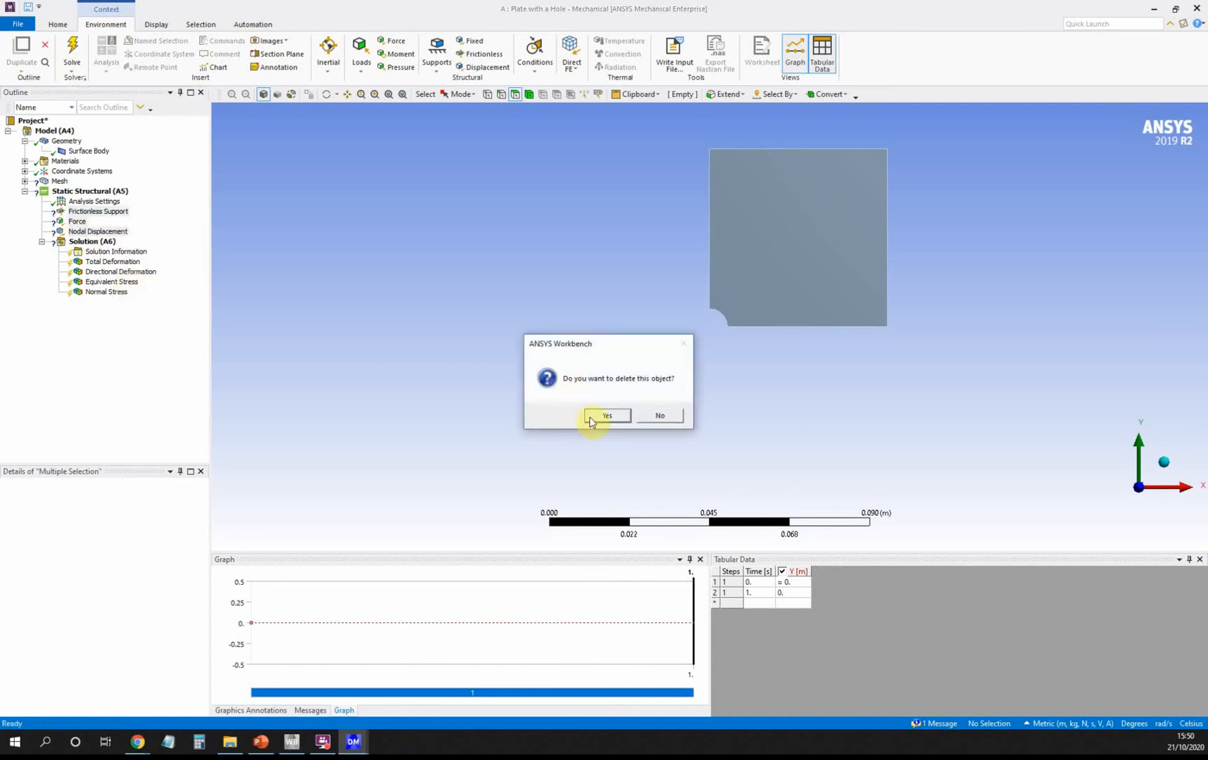
left_click(606, 416)
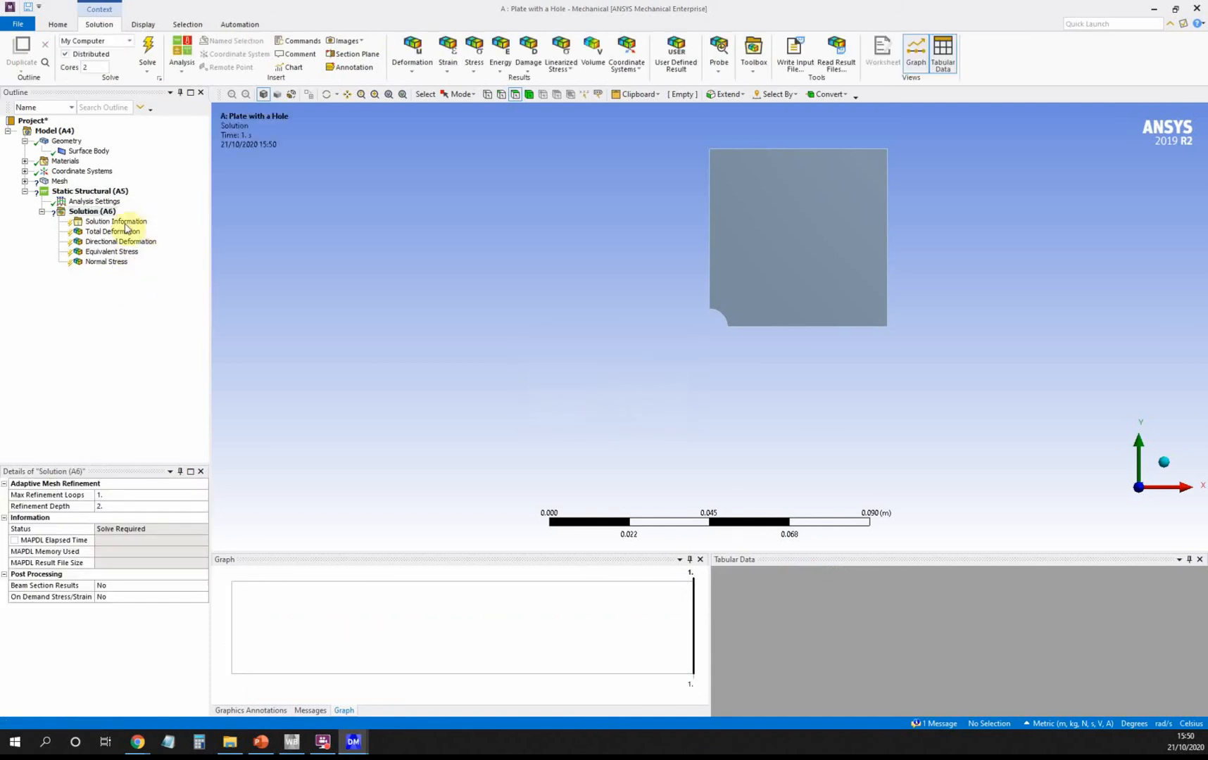
Step: Delete both mesh controls, Edge Sizing and Edge Sizing 2
left_click(24, 181)
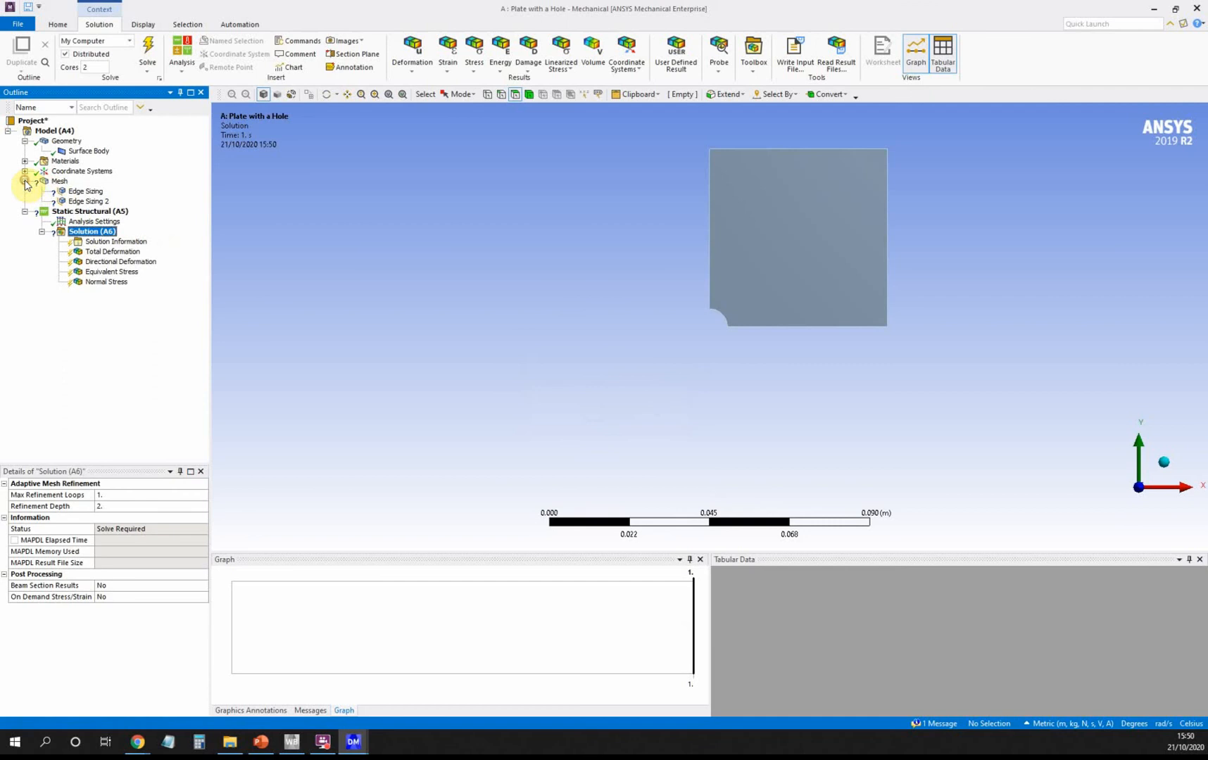
left_click(86, 191)
left_click(94, 201, "ctrl")
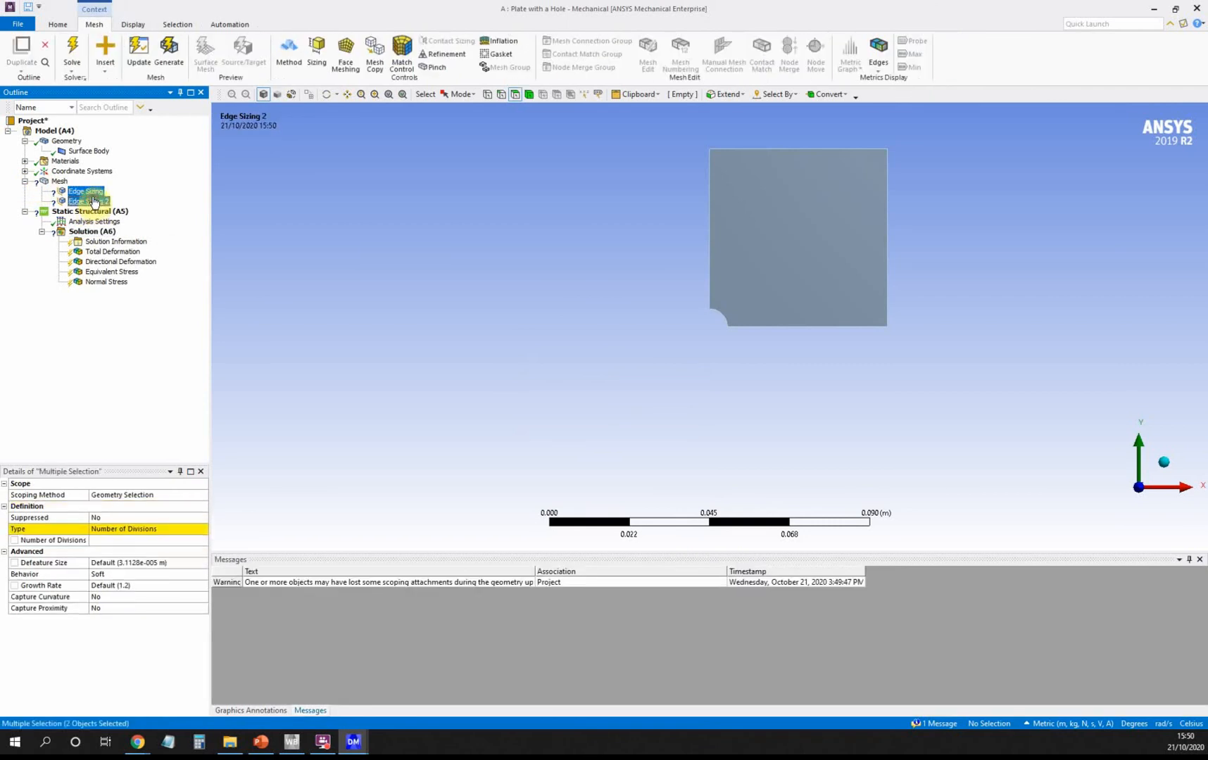
right_click(93, 200)
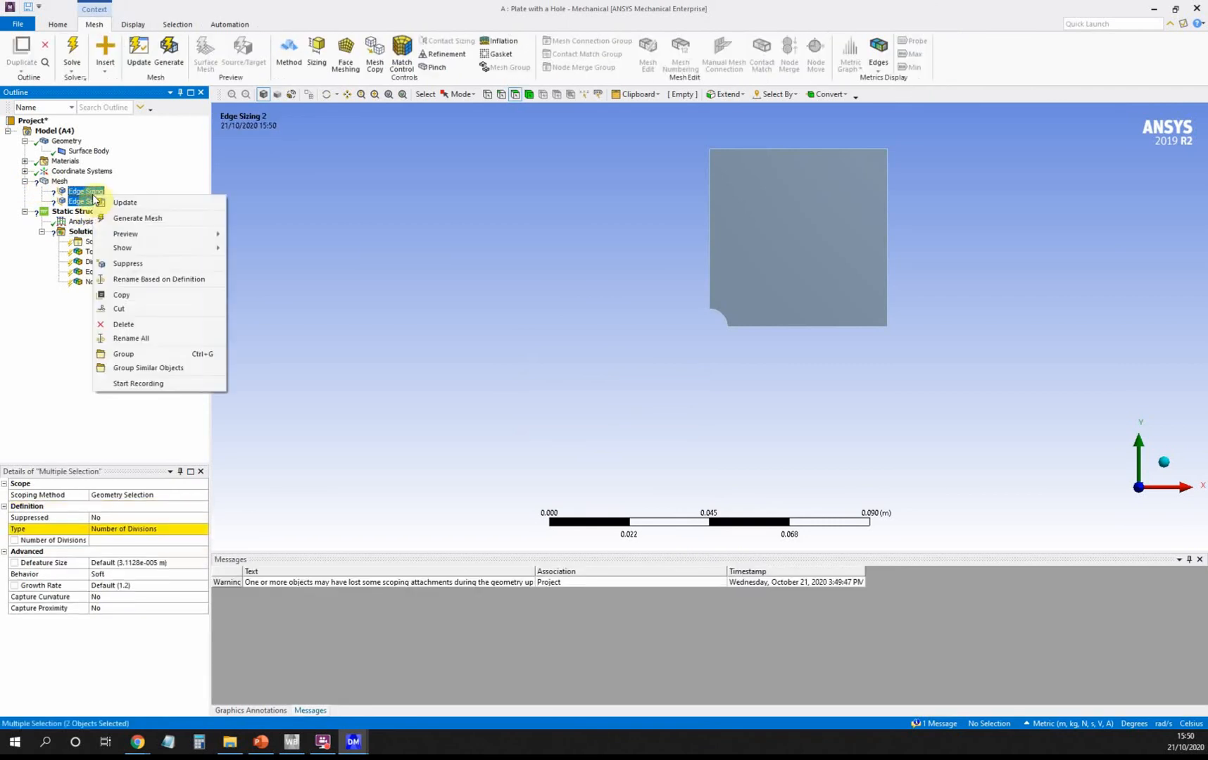
left_click(151, 326)
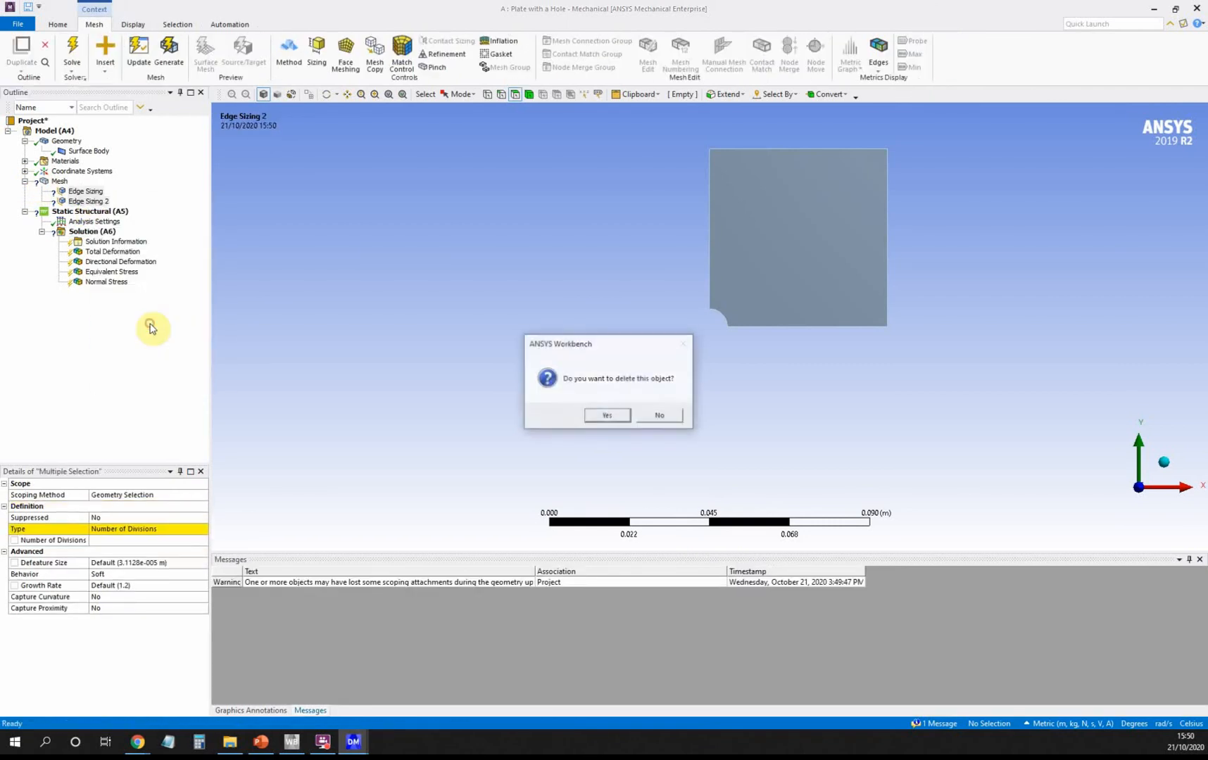
left_click(602, 416)
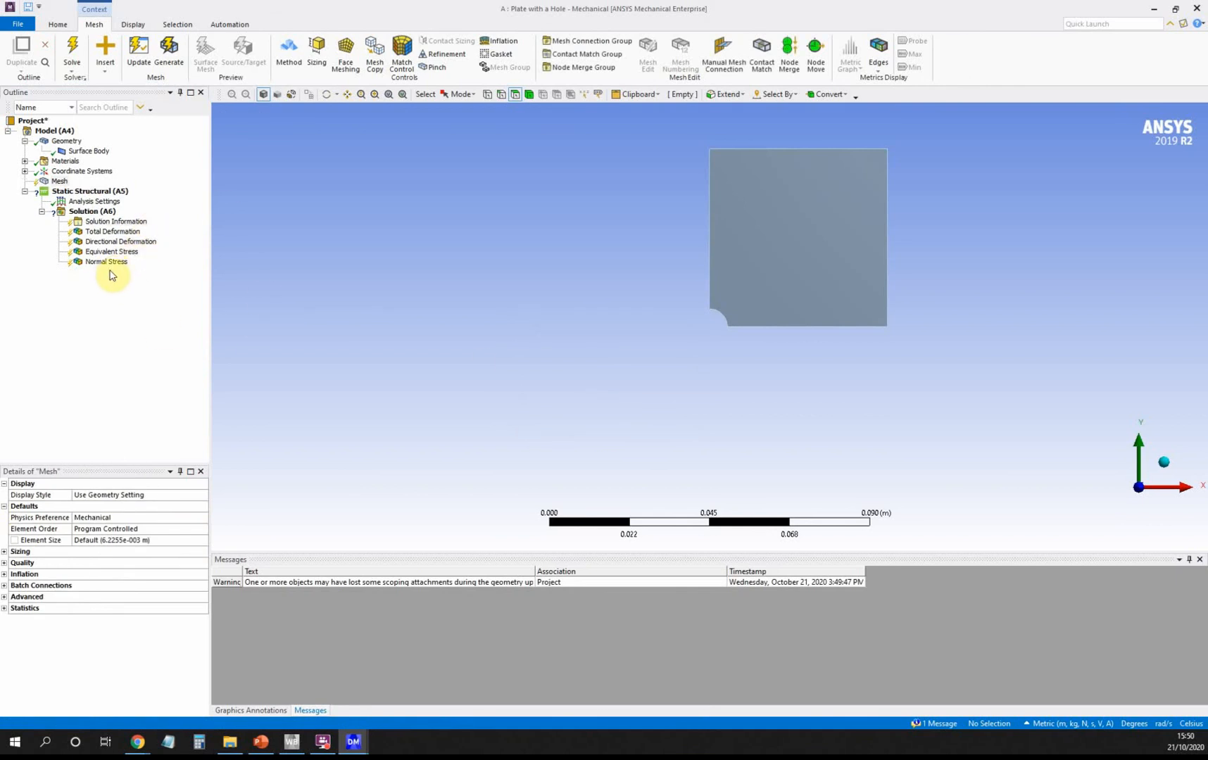
Step: Generate the quarter plate's mesh with the default mesh settings
right_click(55, 181)
left_click(76, 205)
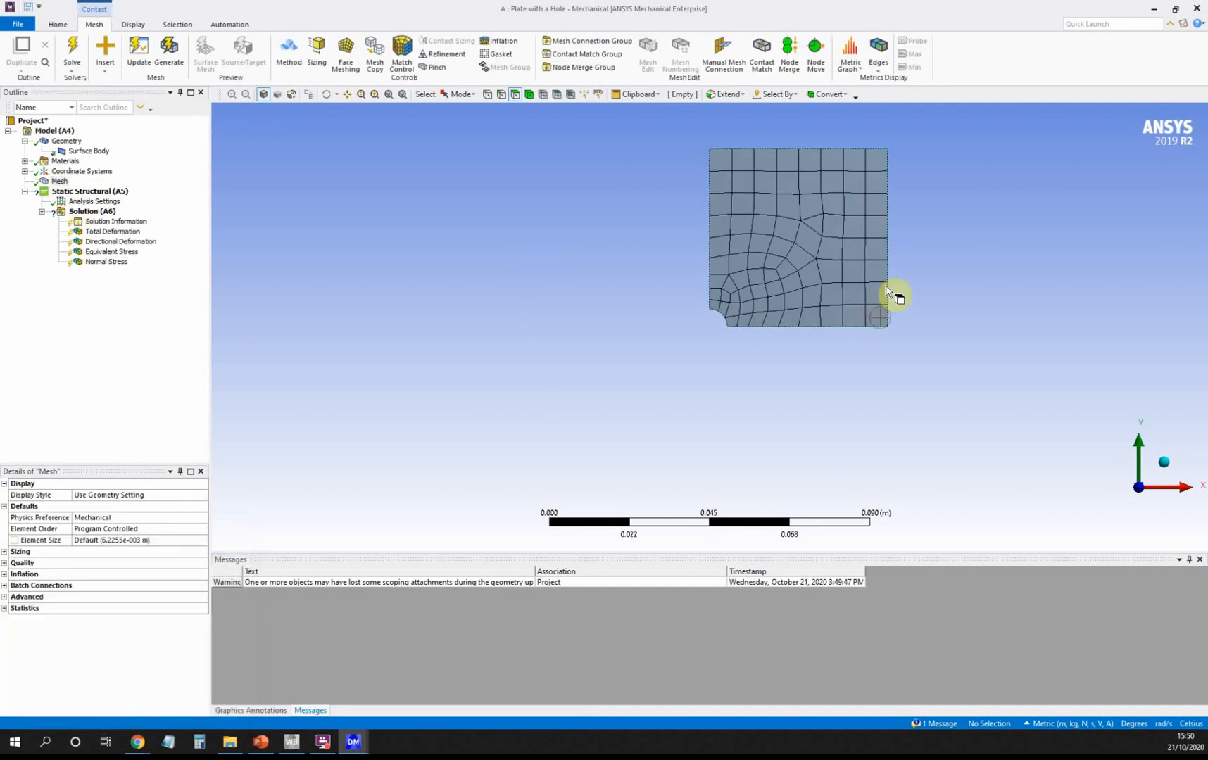
left_click(133, 24)
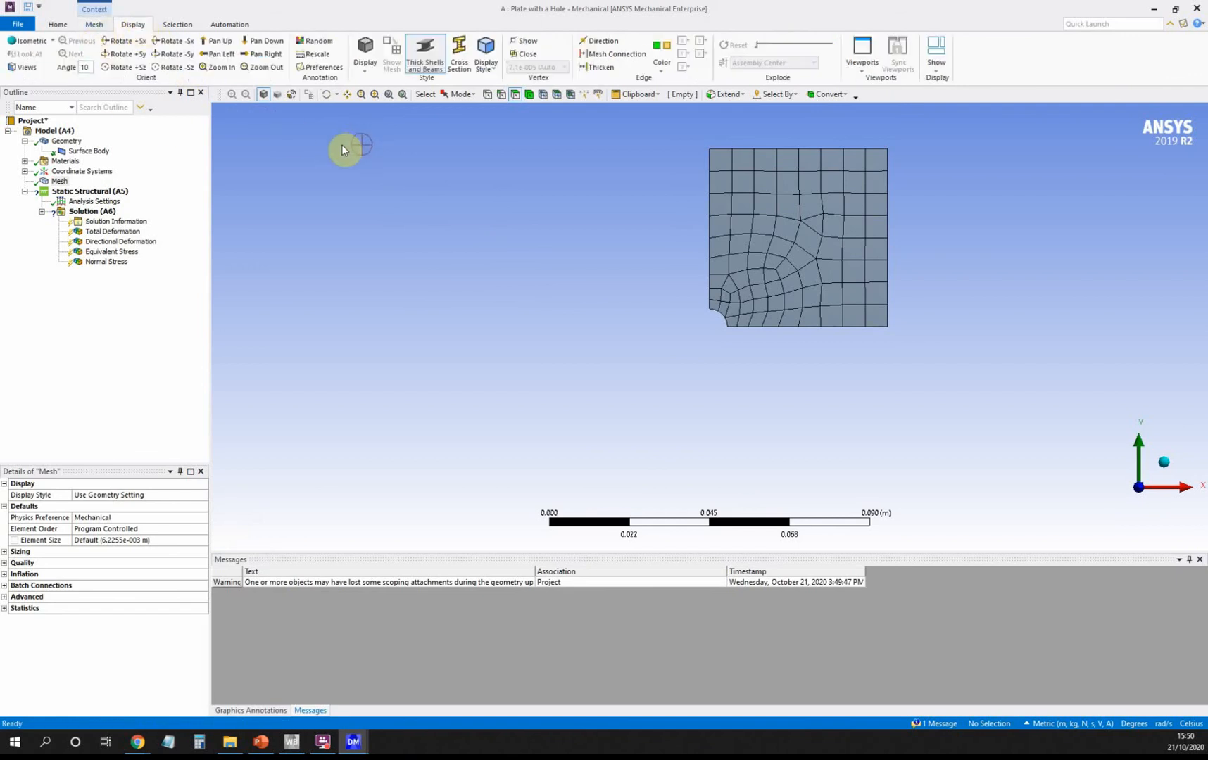
left_click(389, 95)
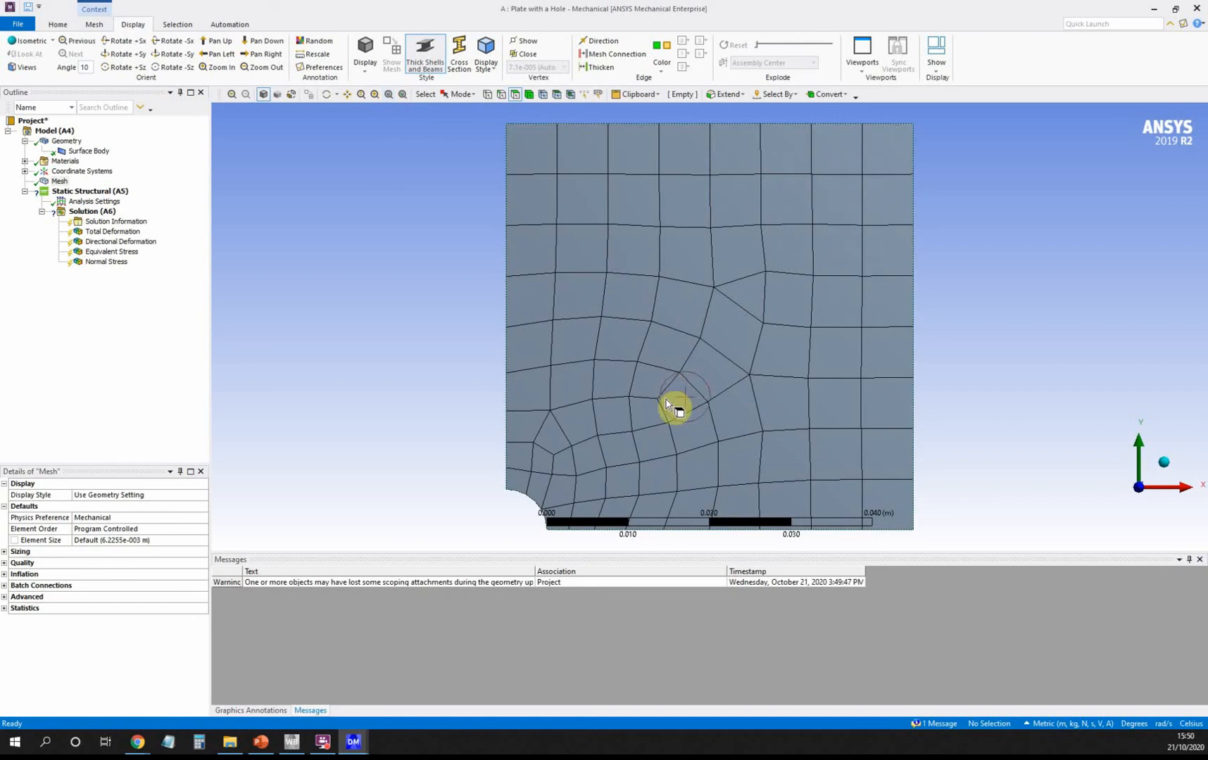
scroll(672, 407, "down", 3)
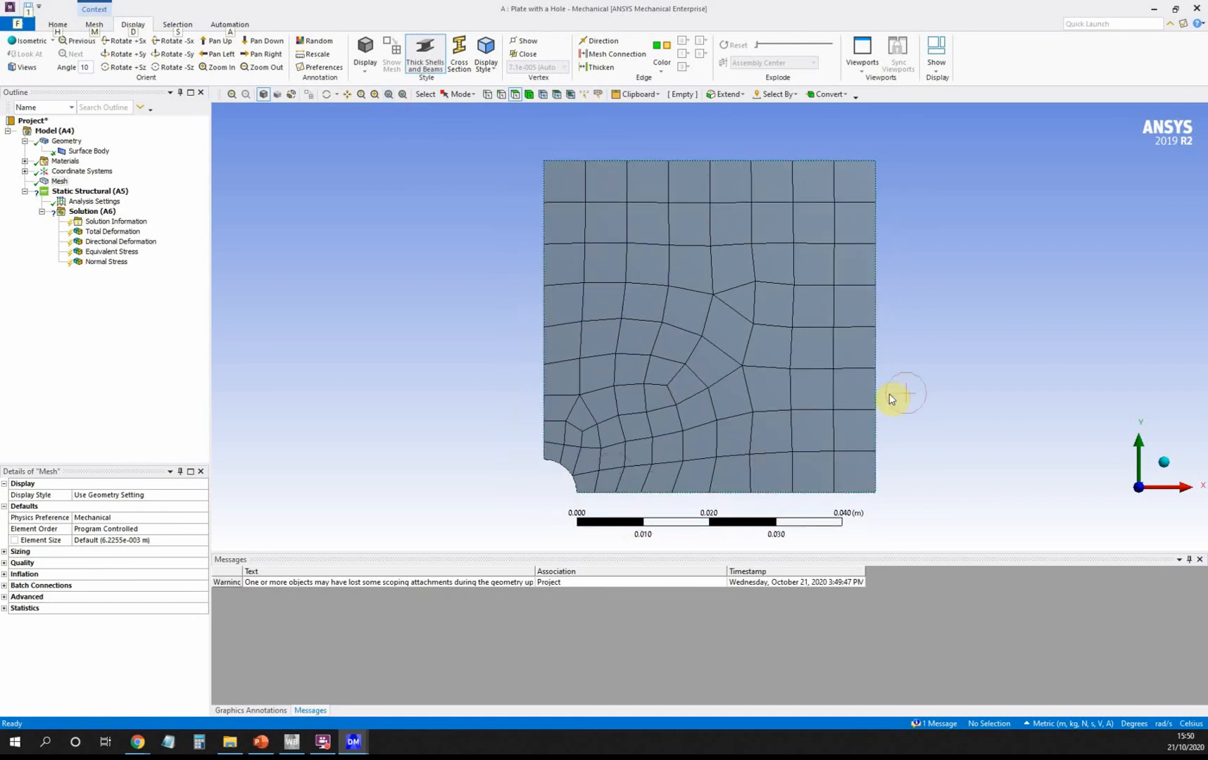
key("alt")
Step: Insert a Symmetry object under Model (A4)
left_click(60, 131)
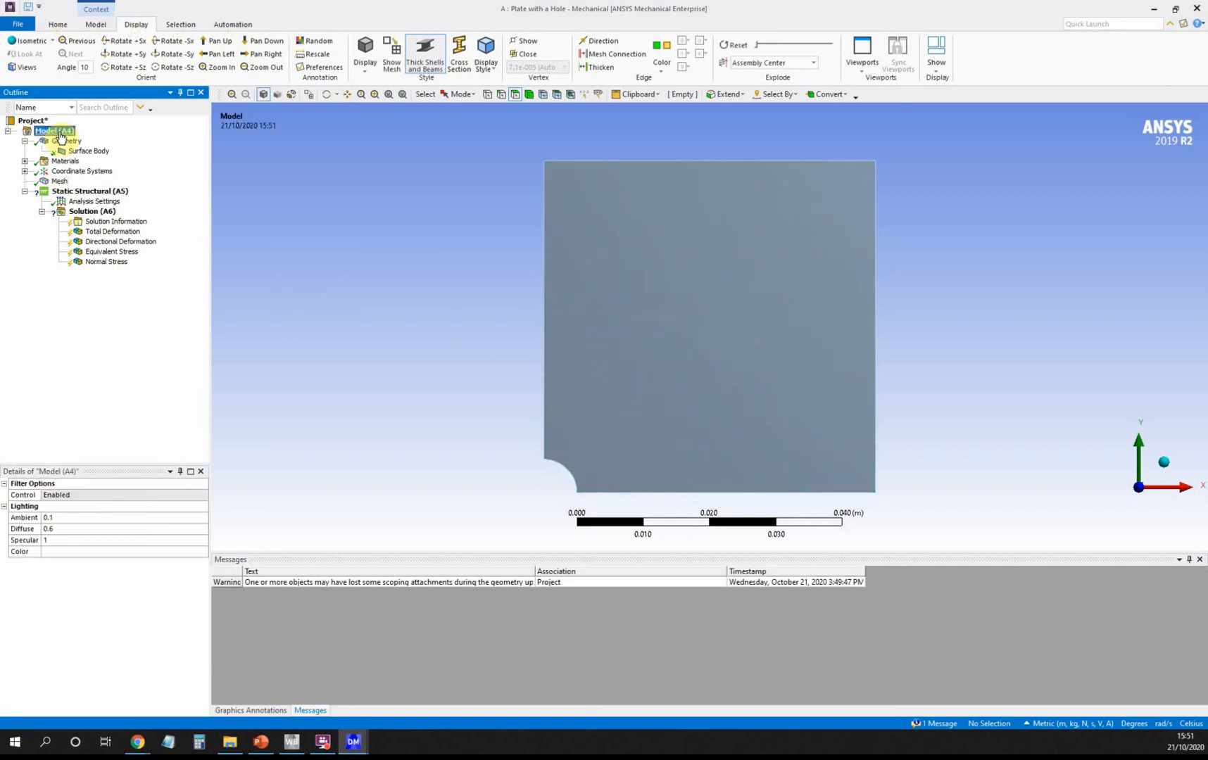
right_click(59, 135)
mouse_move(85, 140)
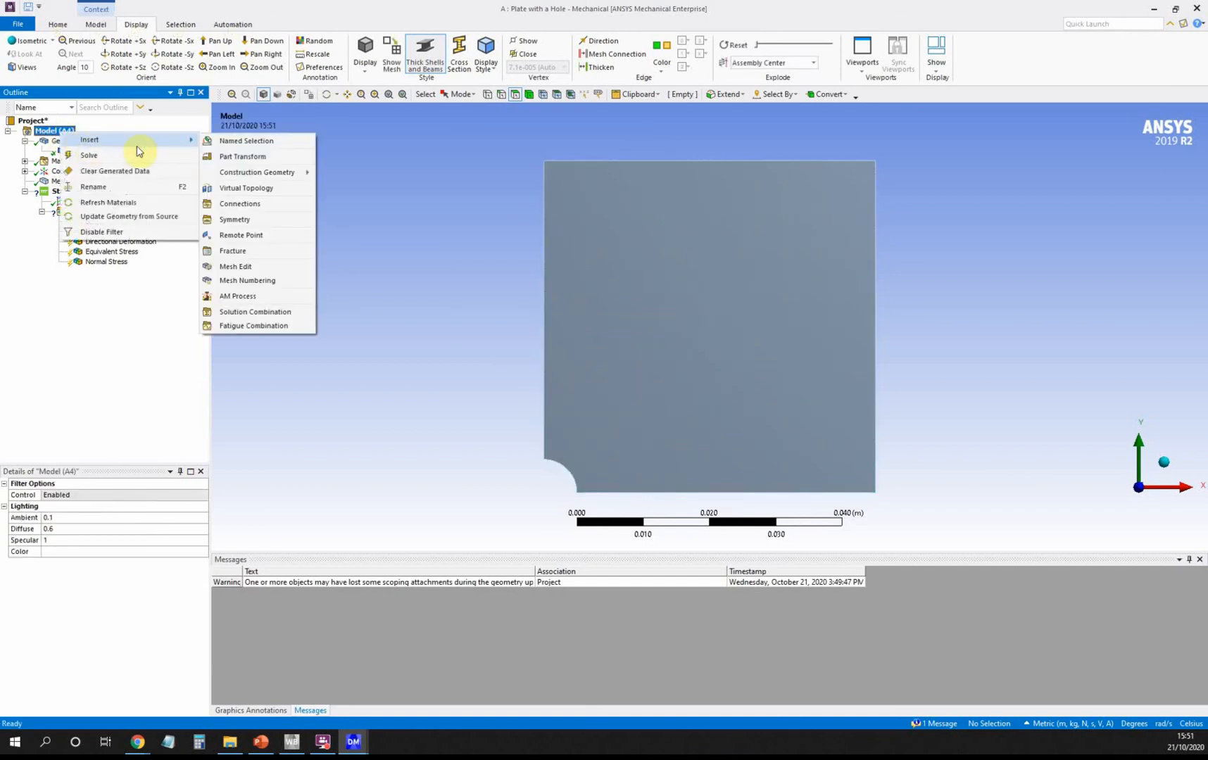
left_click(270, 219)
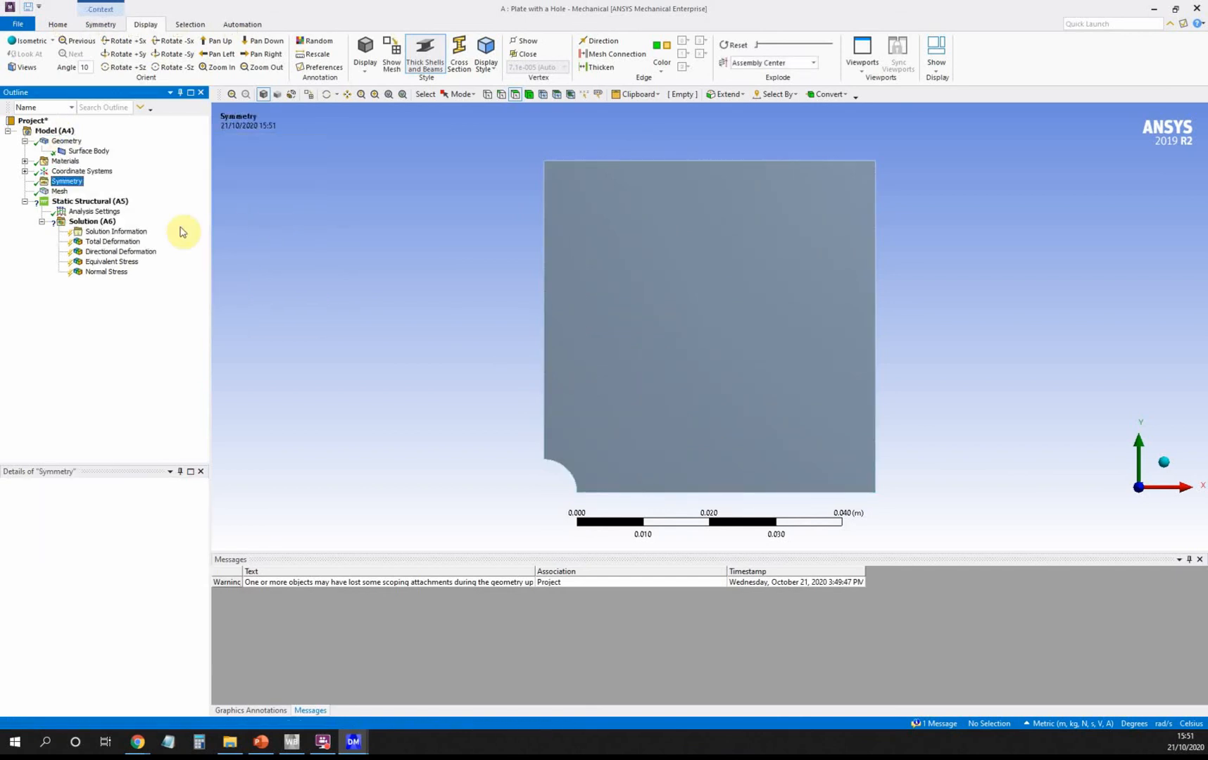
Step: Add a symmetry region scoped to the quarter plate's left vertical edge, keeping the X Axis as symmetry normal
right_click(68, 184)
mouse_move(95, 190)
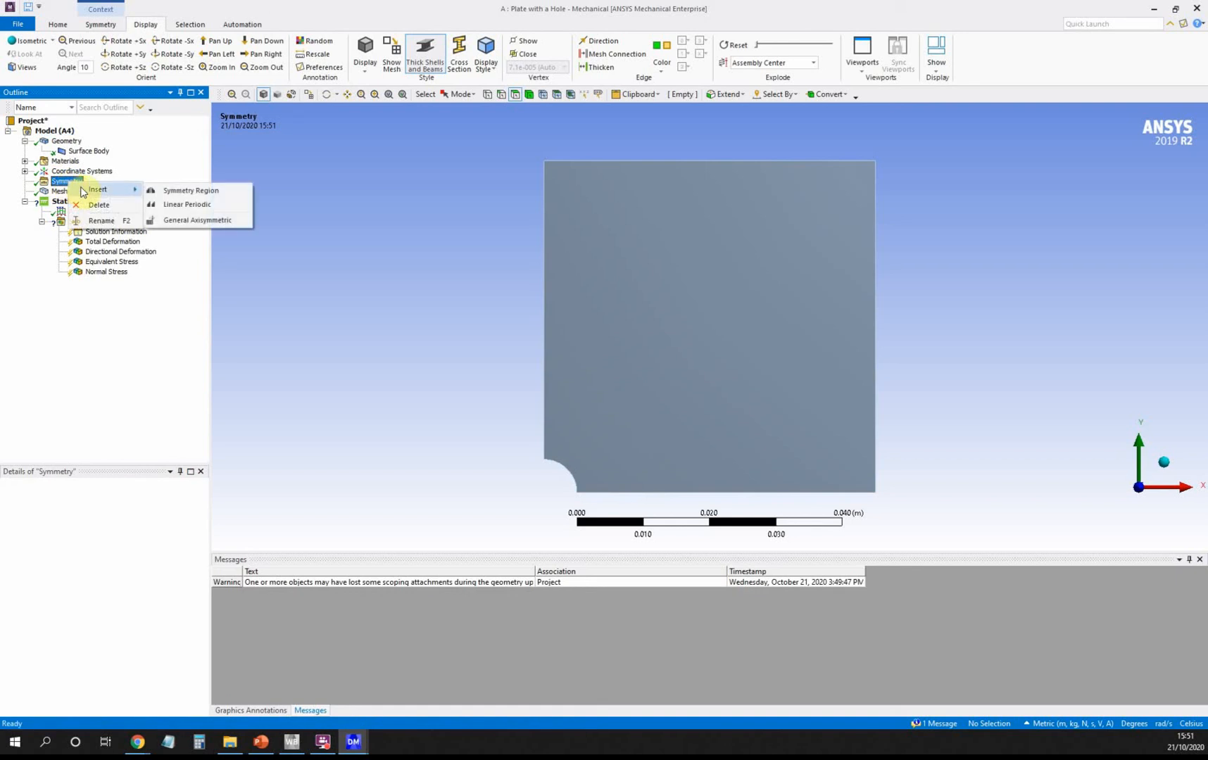
left_click(179, 197)
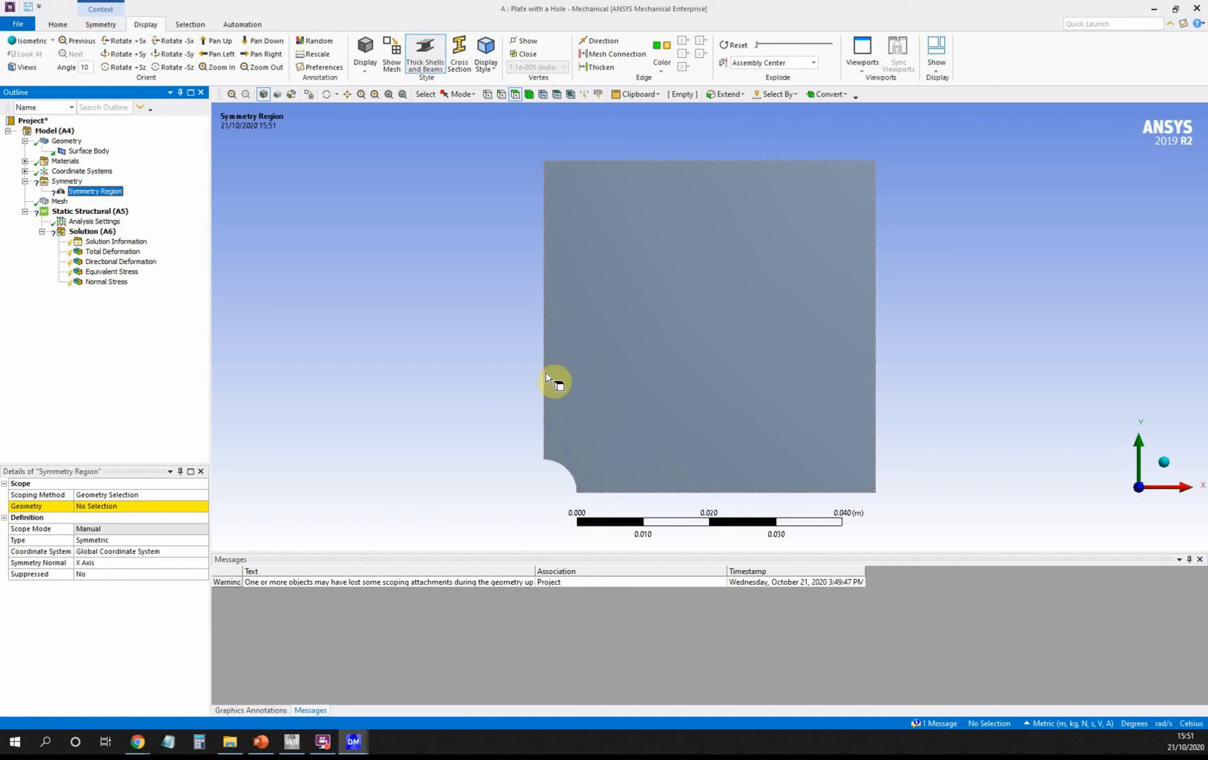
left_click(500, 95)
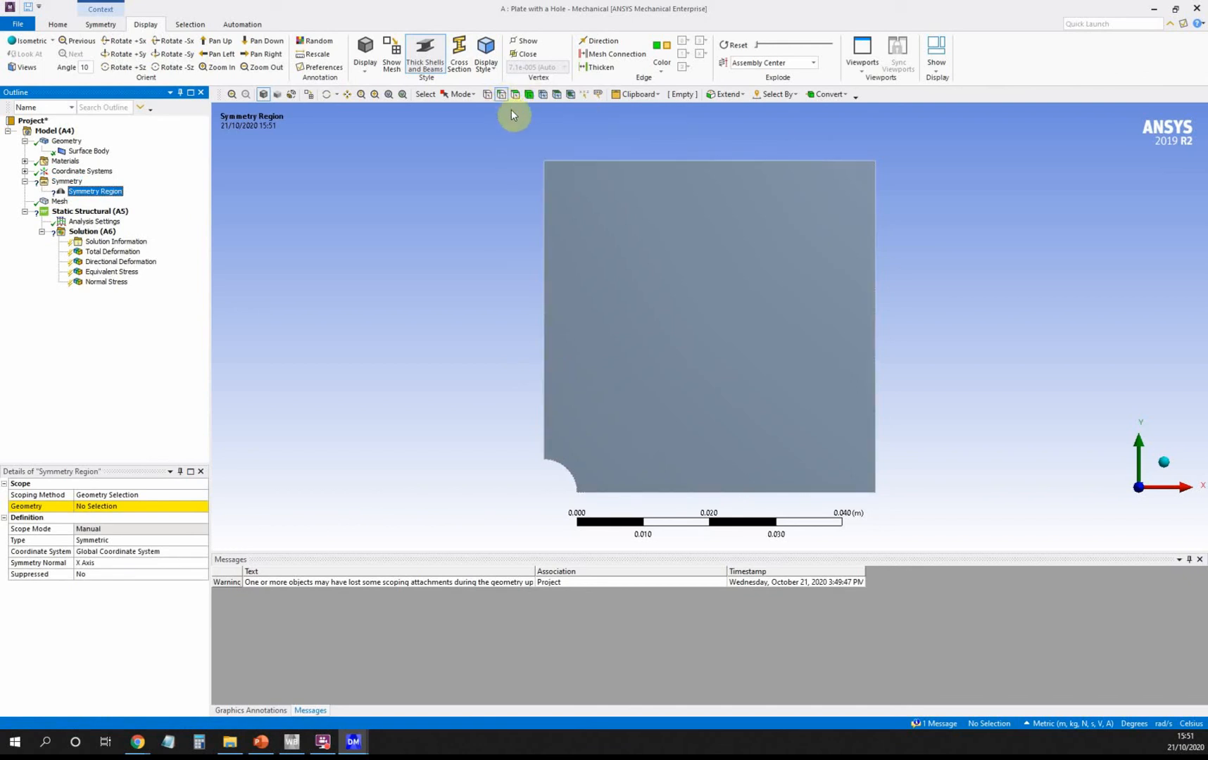
left_click(544, 238)
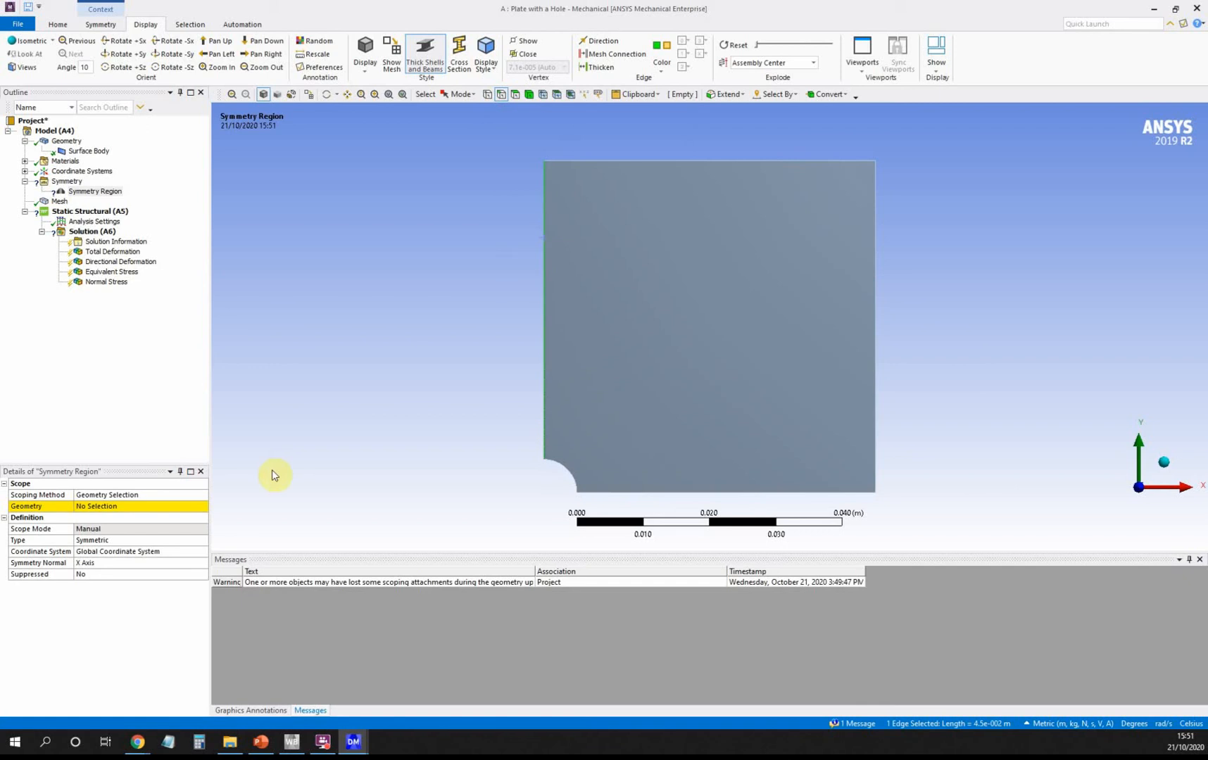
left_click(129, 507)
left_click(93, 506)
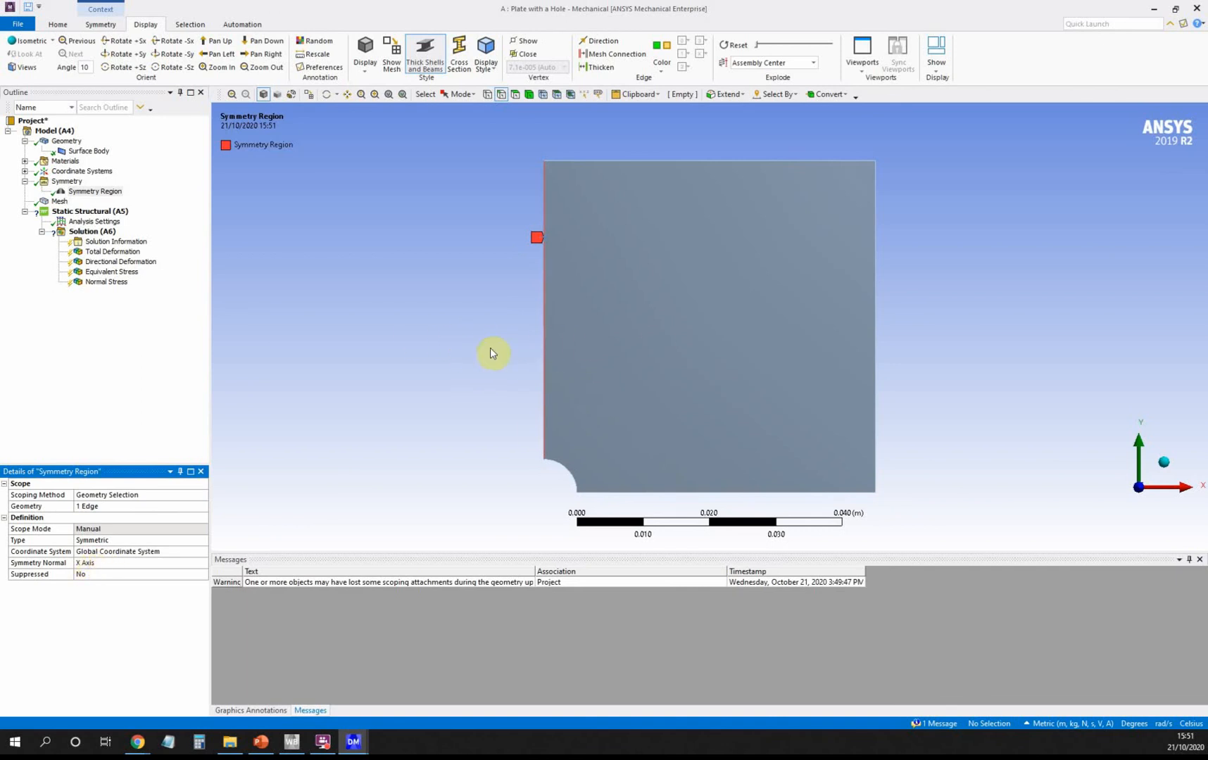
Step: Add a second symmetry region on the plate's bottom horizontal edge with its symmetry normal set to Y Axis
left_click(69, 183)
right_click(72, 188)
mouse_move(88, 192)
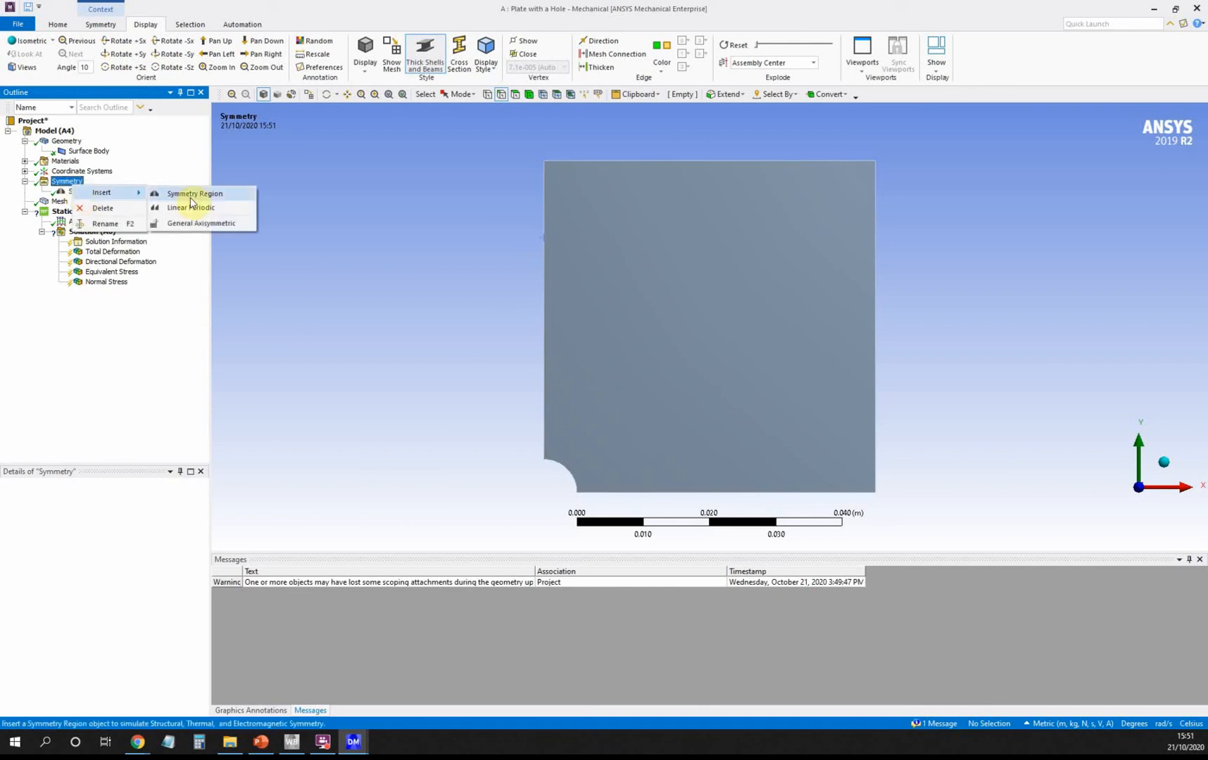
left_click(190, 193)
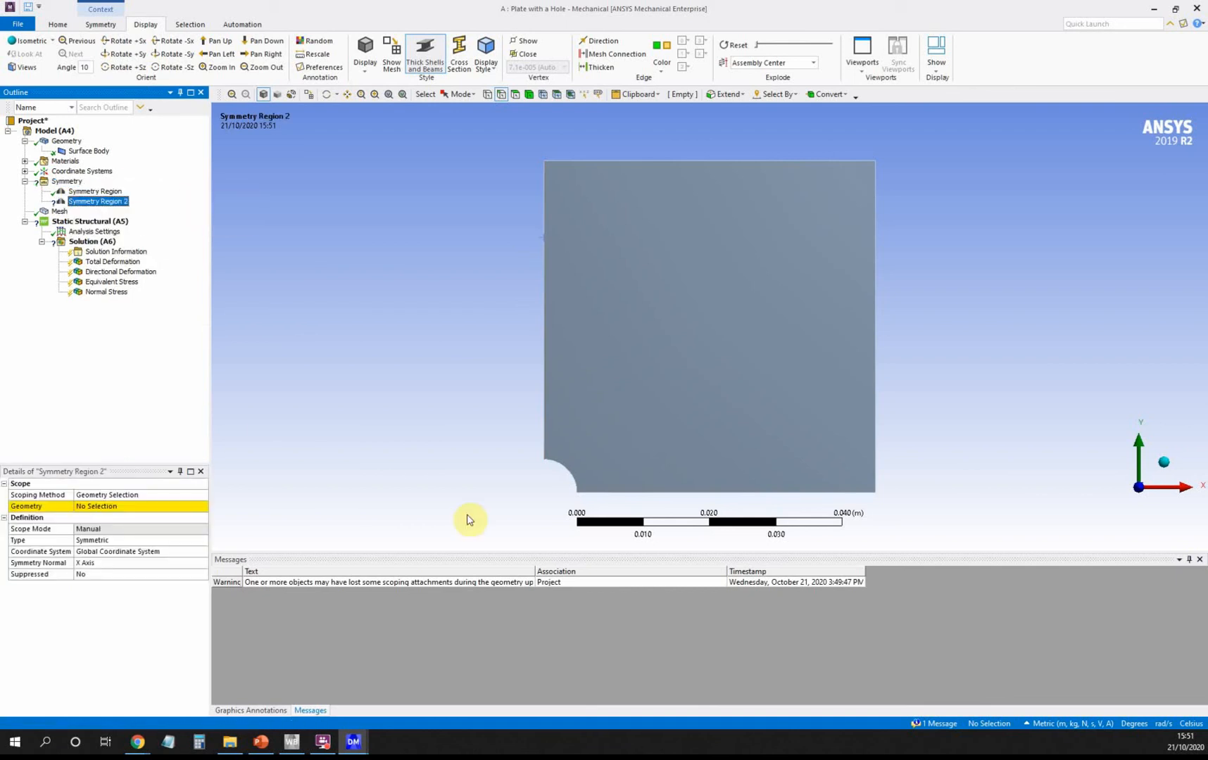
left_click(745, 493)
left_click(103, 506)
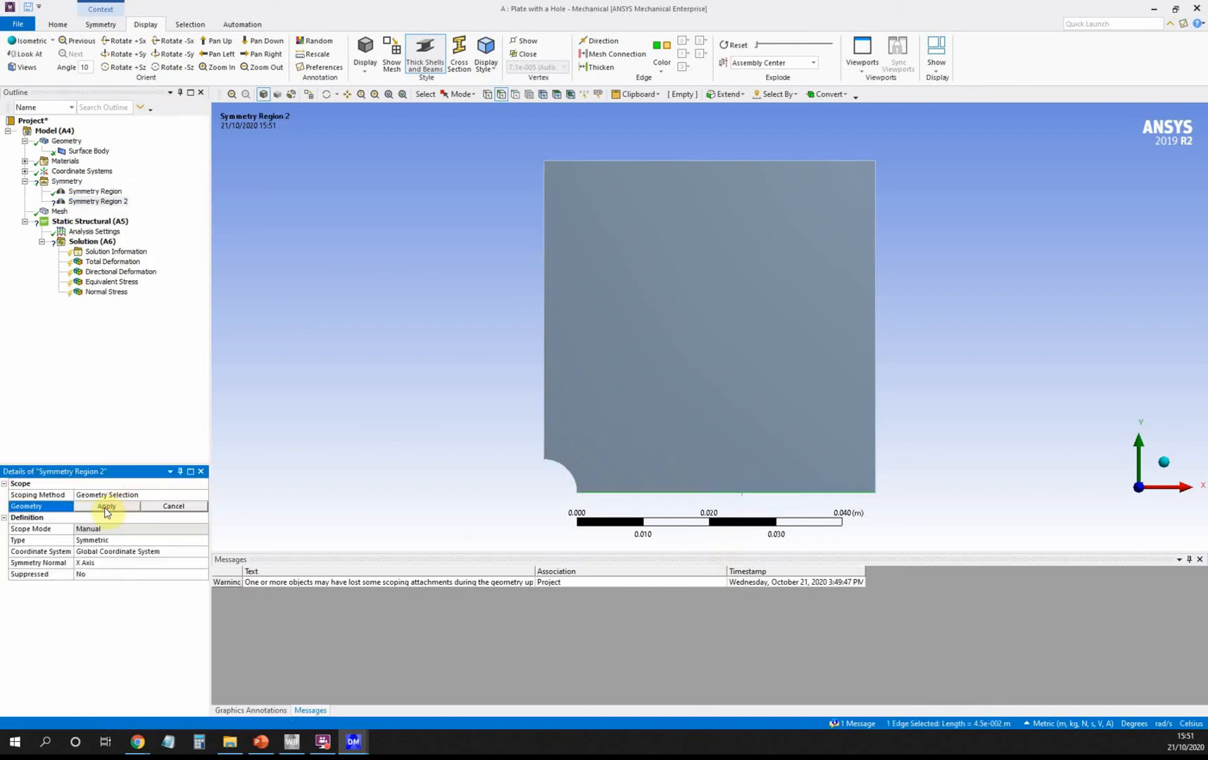
left_click(99, 506)
left_click(110, 563)
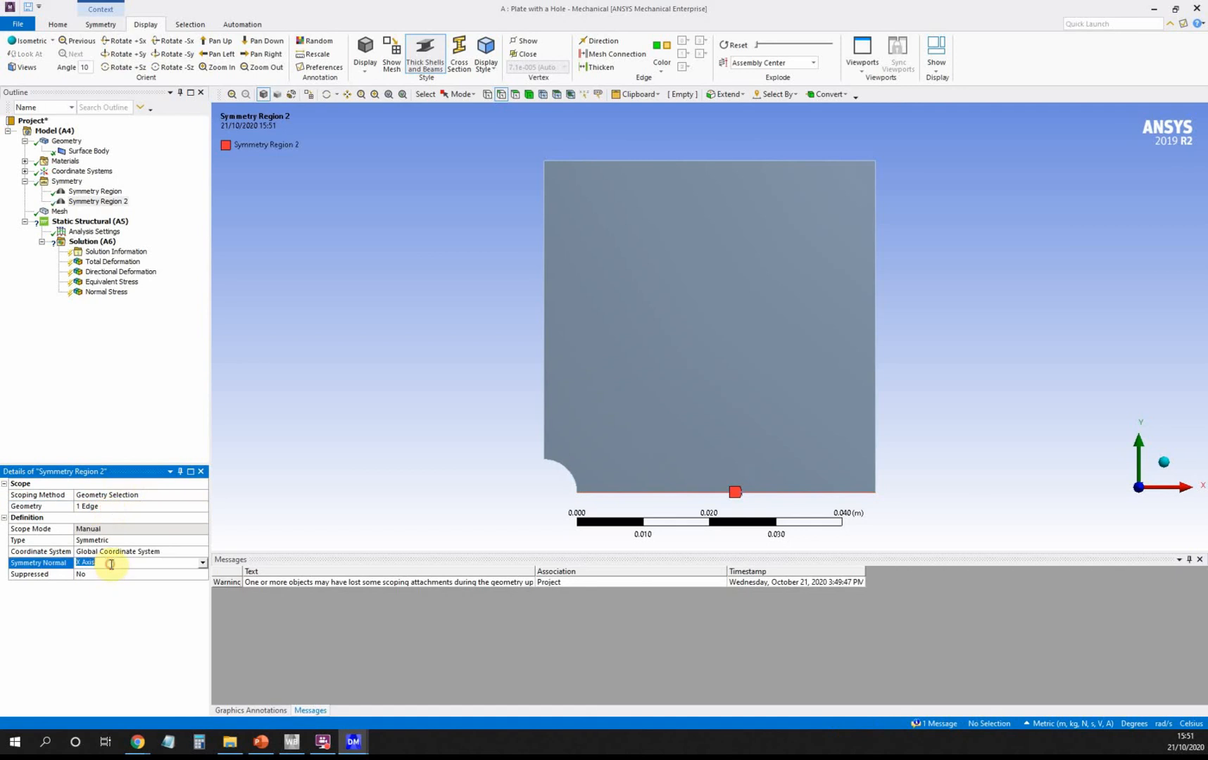
left_click(202, 563)
left_click(190, 582)
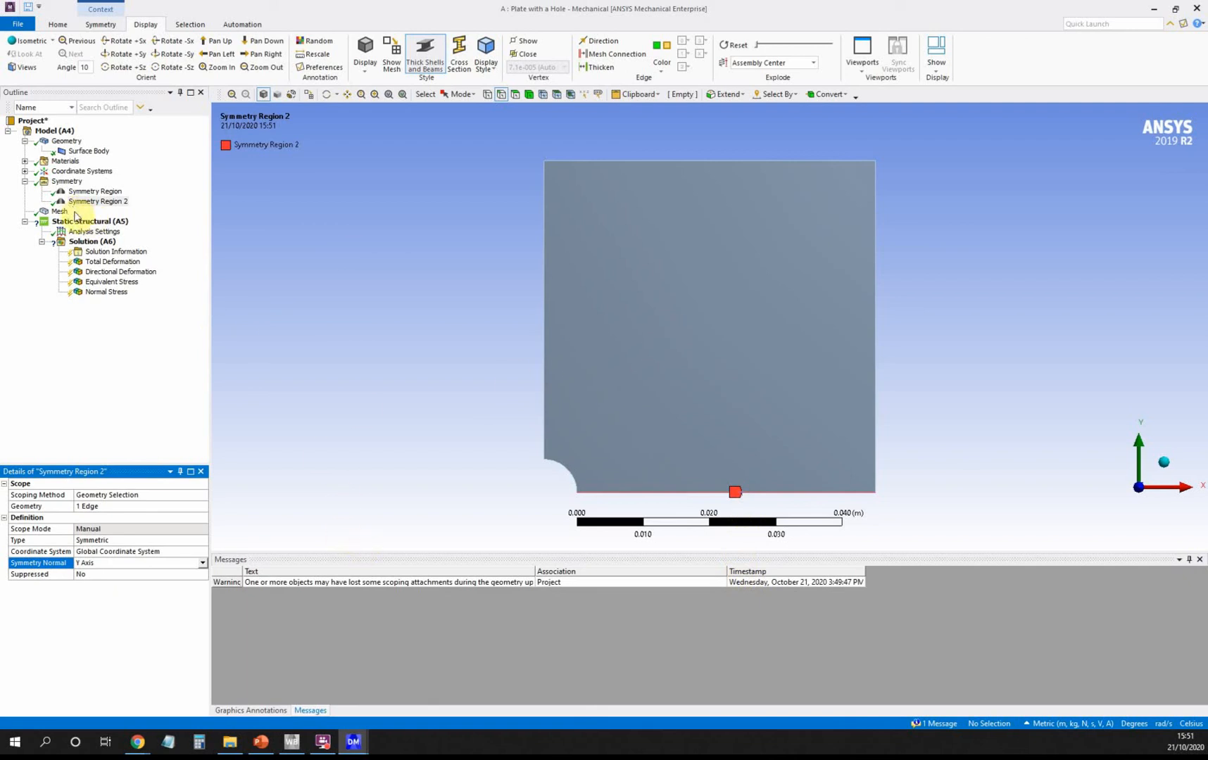
Step: Insert a Force load under Static Structural (A5) and scope it to the plate's right vertical edge
left_click(104, 222)
right_click(107, 224)
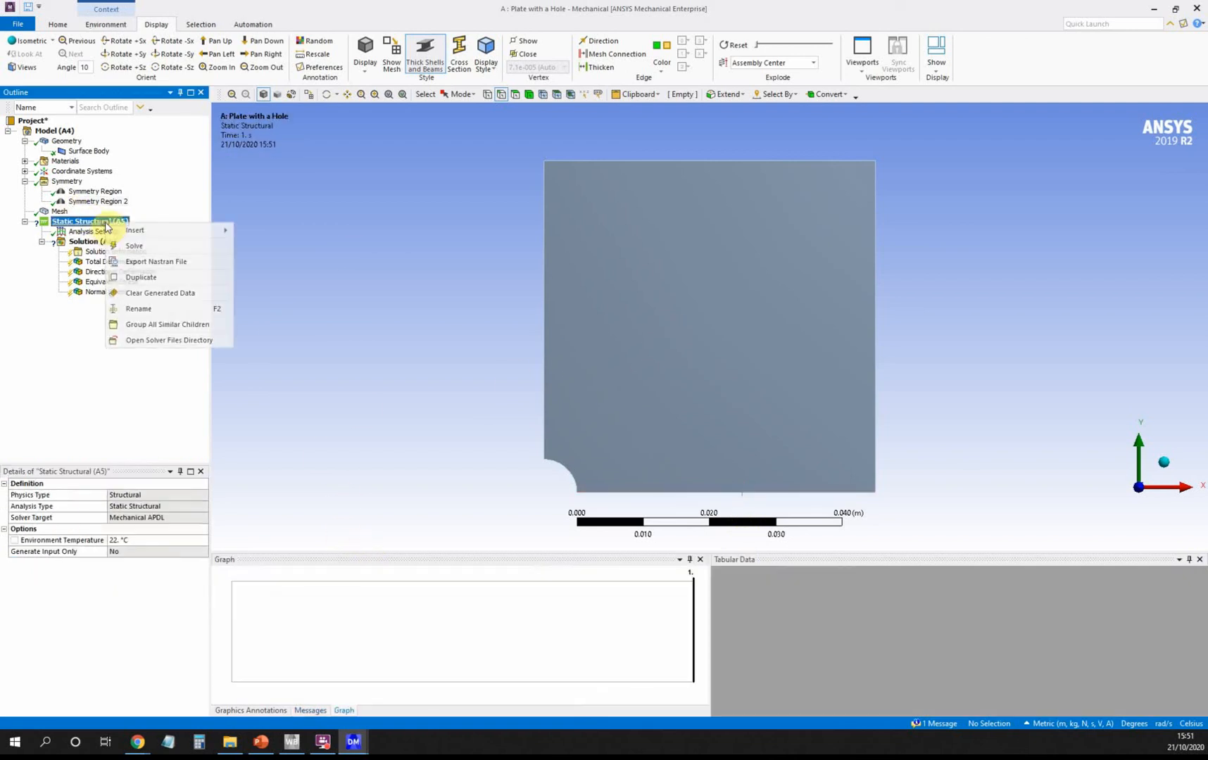
mouse_move(153, 231)
left_click(280, 315)
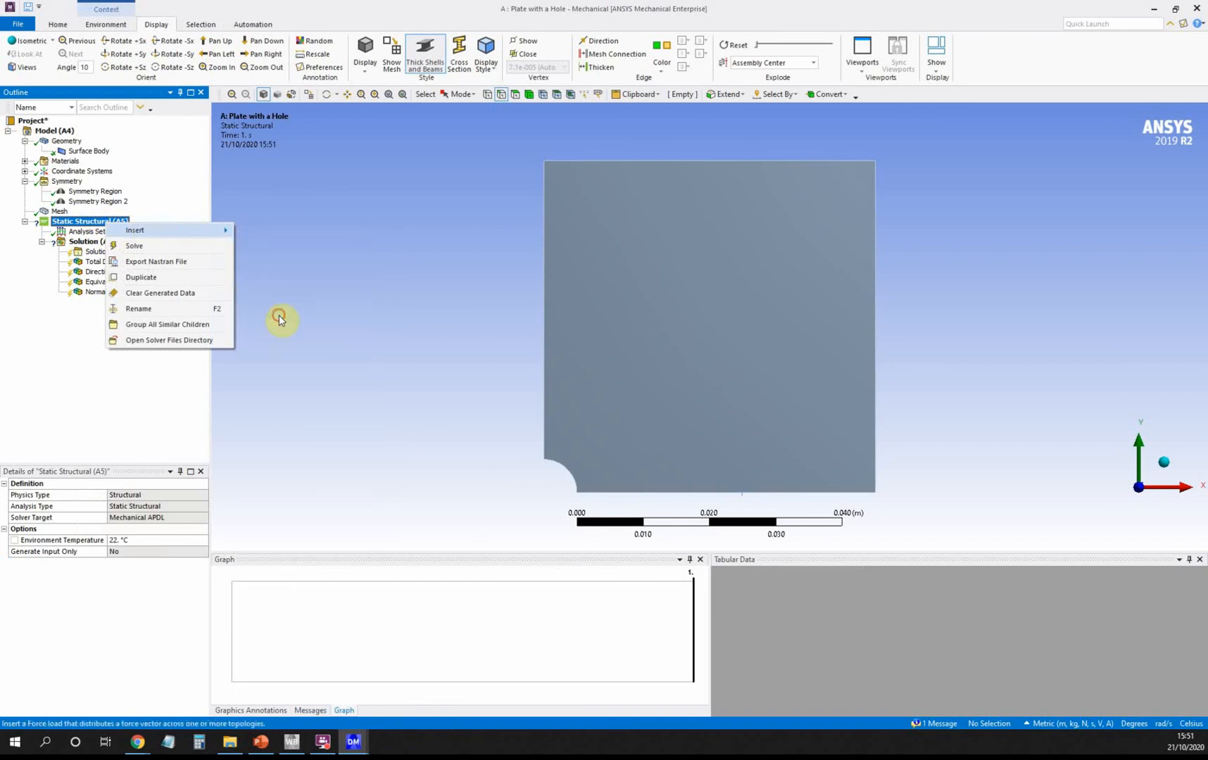
left_click(876, 333)
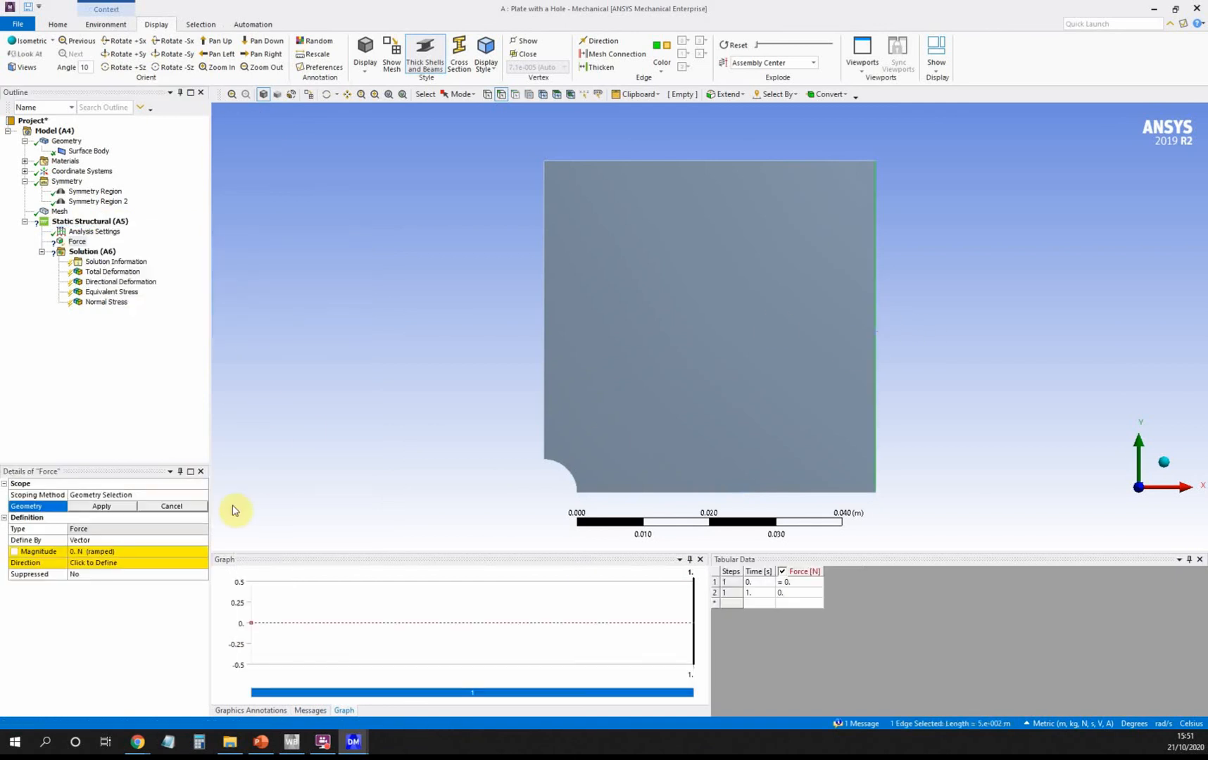
left_click(101, 506)
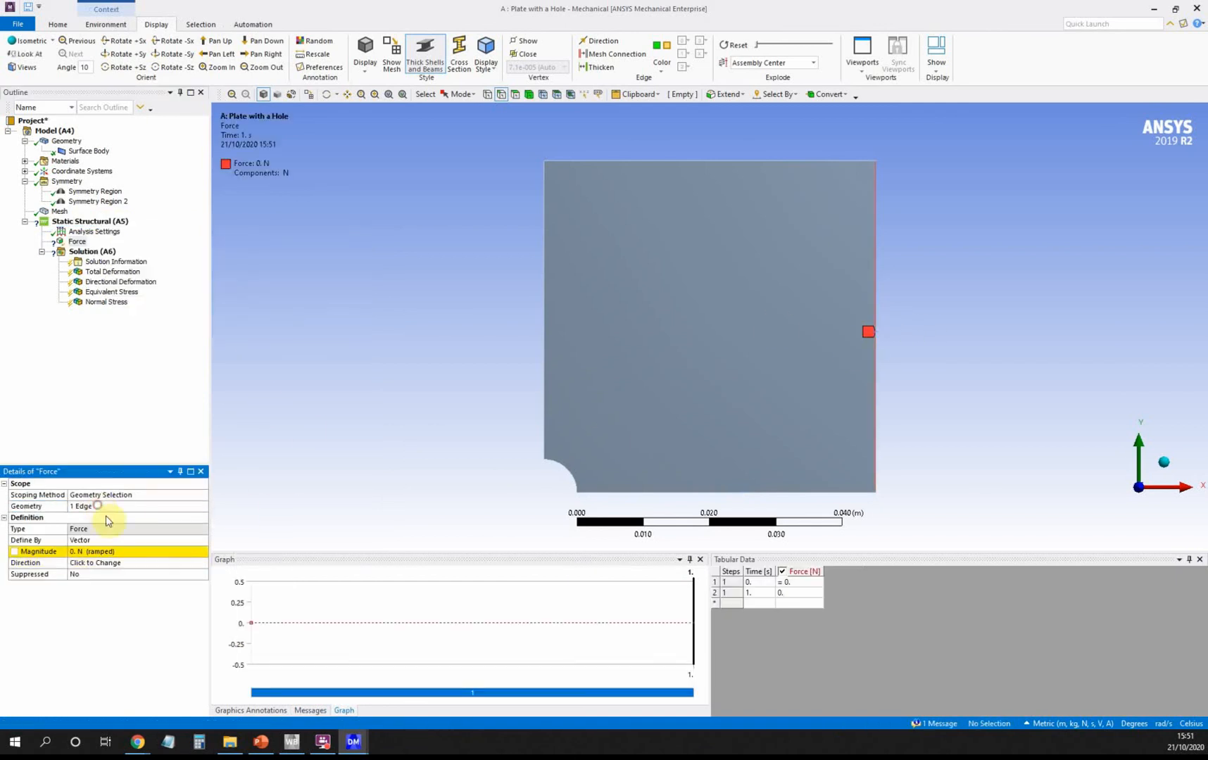
Step: Define the force by Components and set its X Component to 500 N
left_click(180, 539)
left_click(203, 541)
left_click(189, 553)
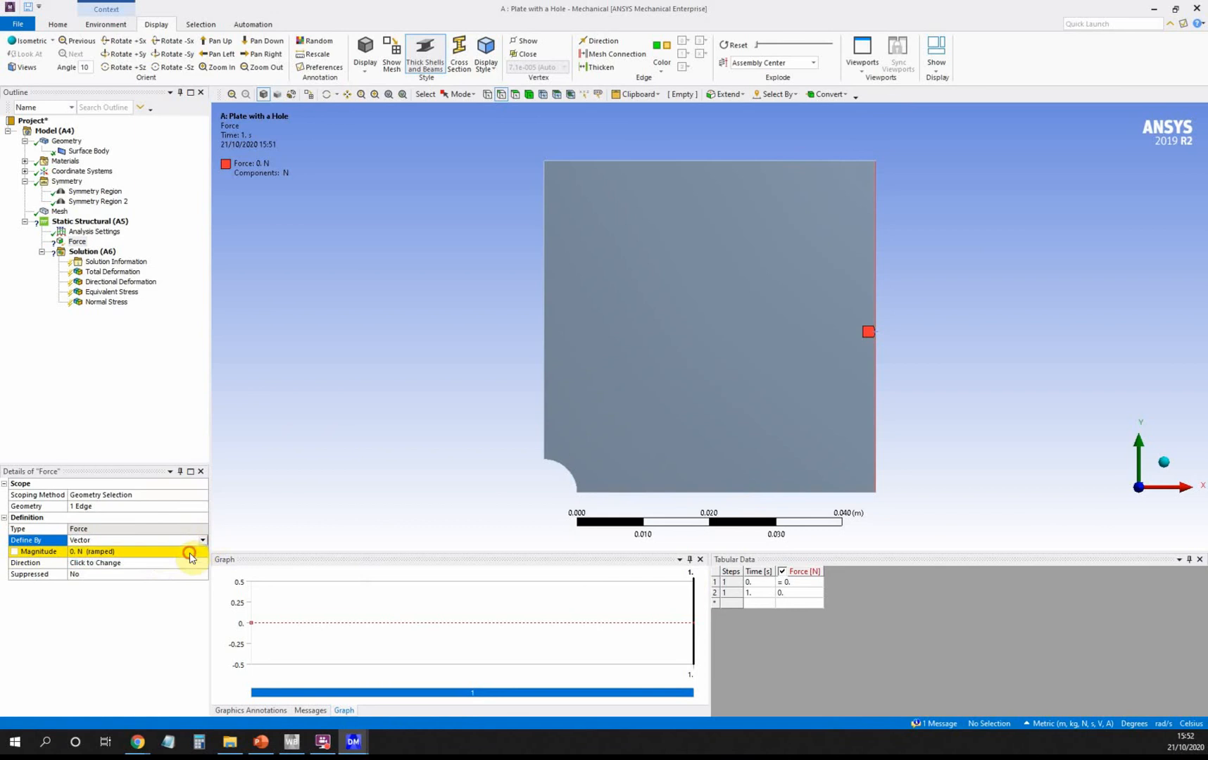
left_click(134, 563)
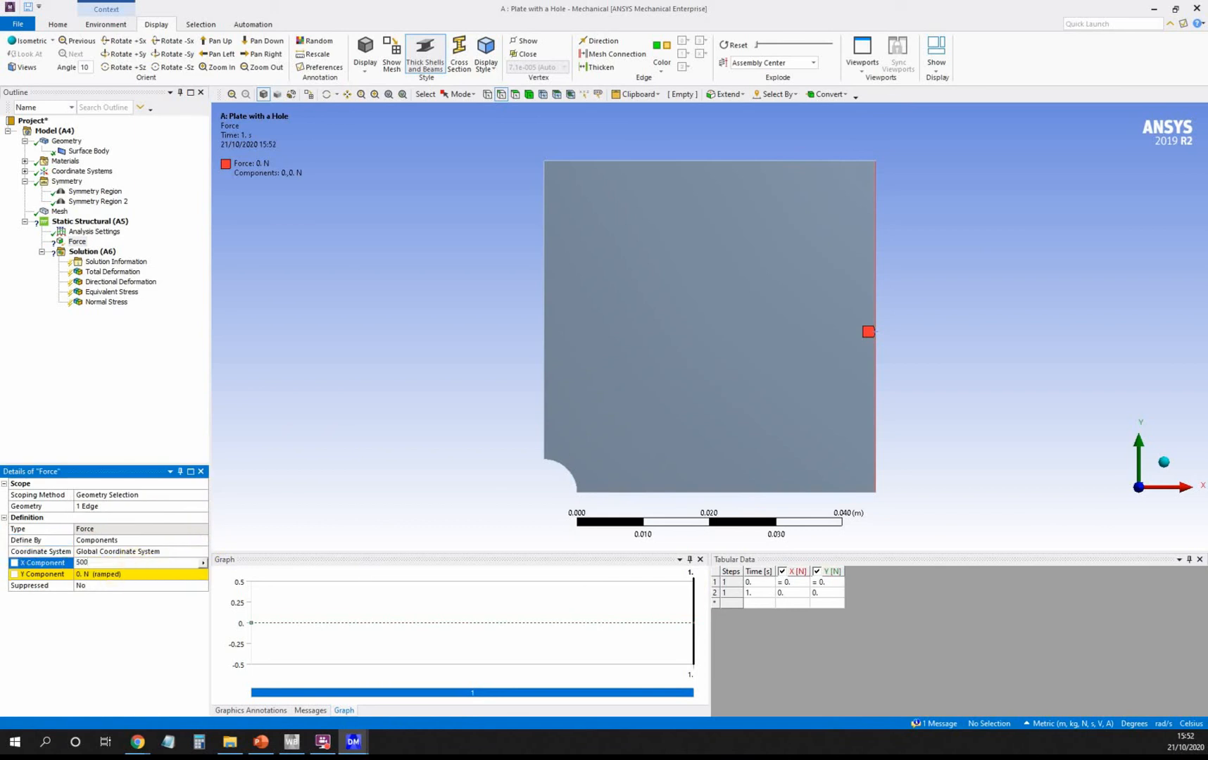
key("Return")
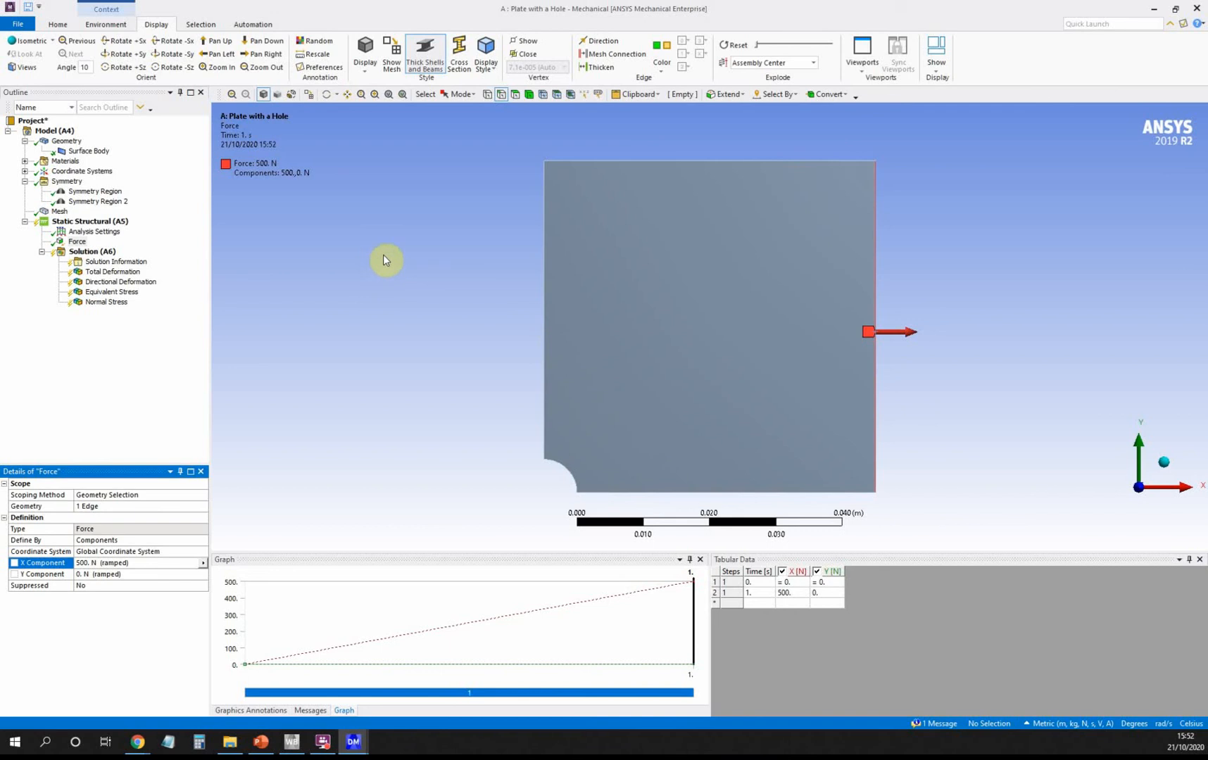
Step: Check the mesh, save the project and solve the static structural analysis
left_click(59, 211)
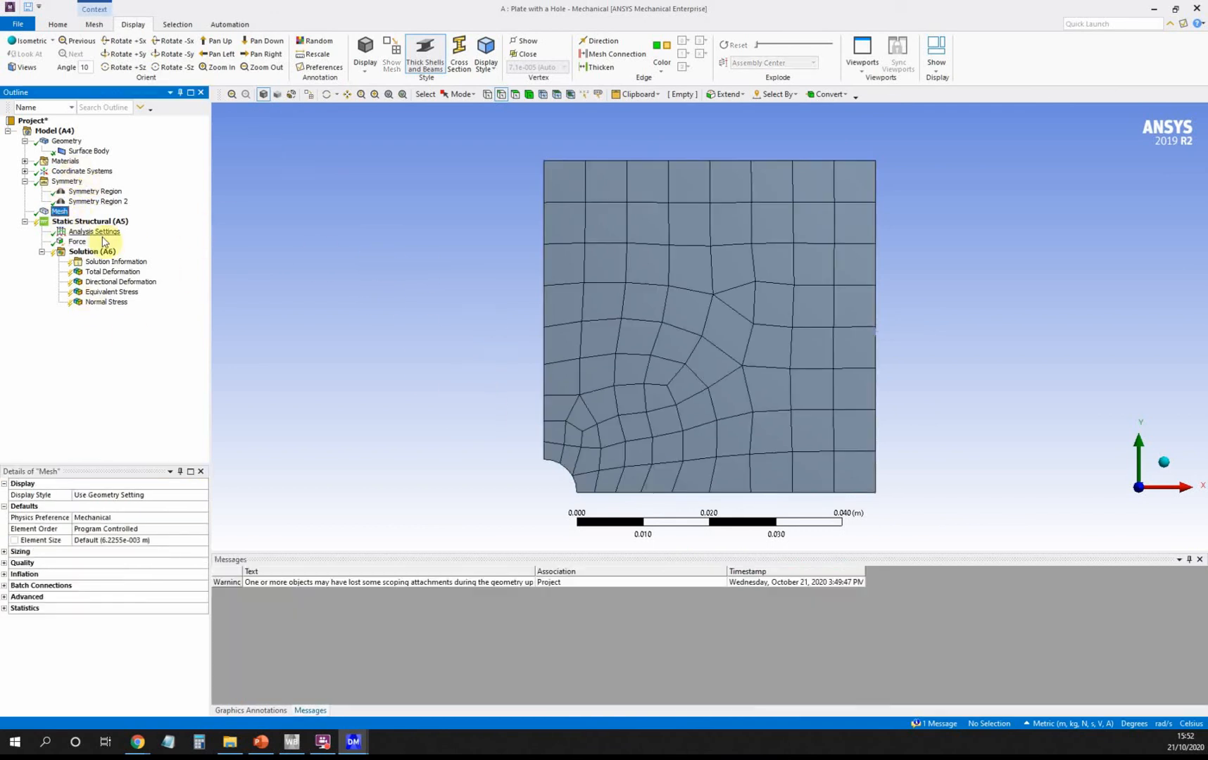
left_click(29, 14)
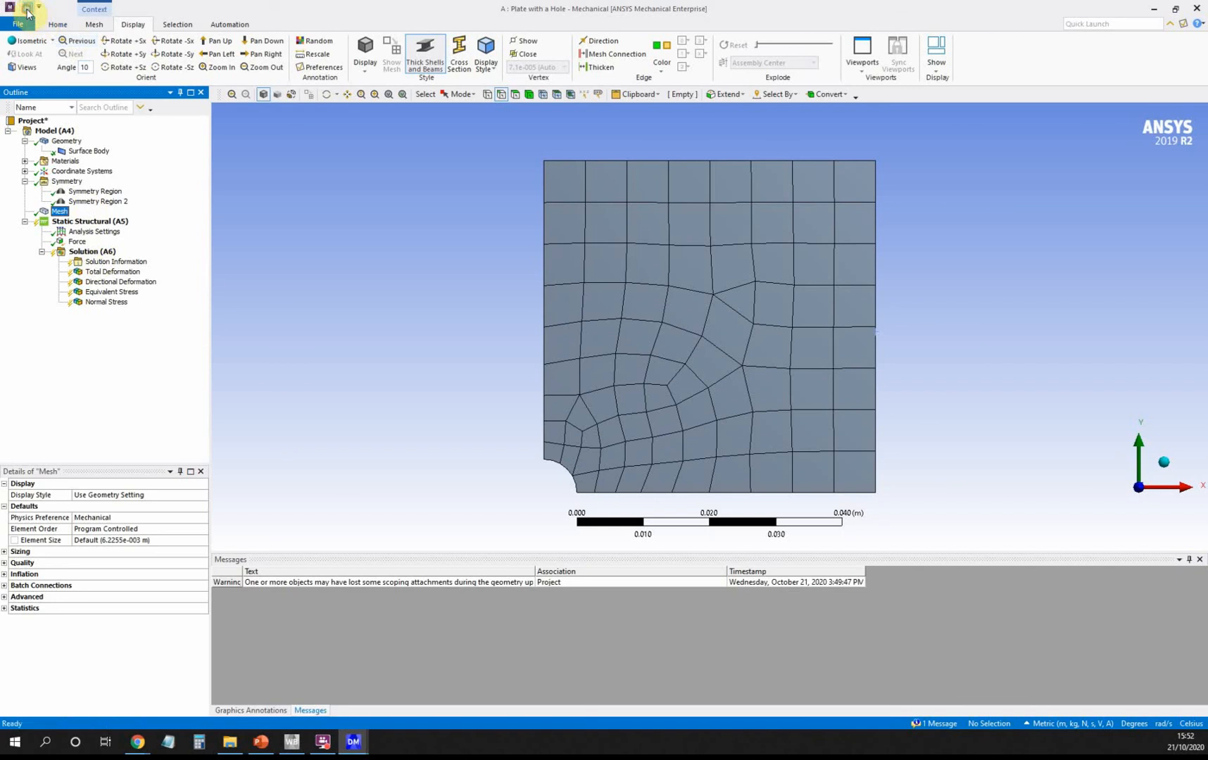
left_click(95, 252)
right_click(98, 251)
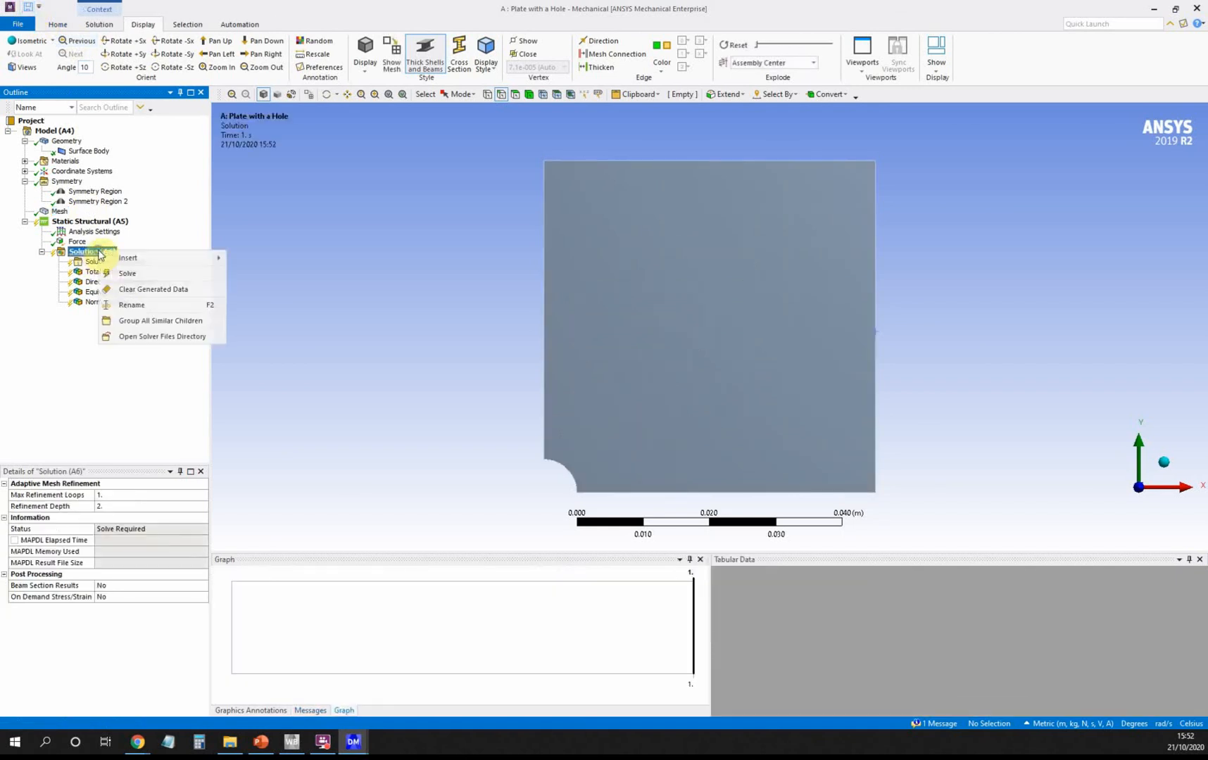
left_click(123, 275)
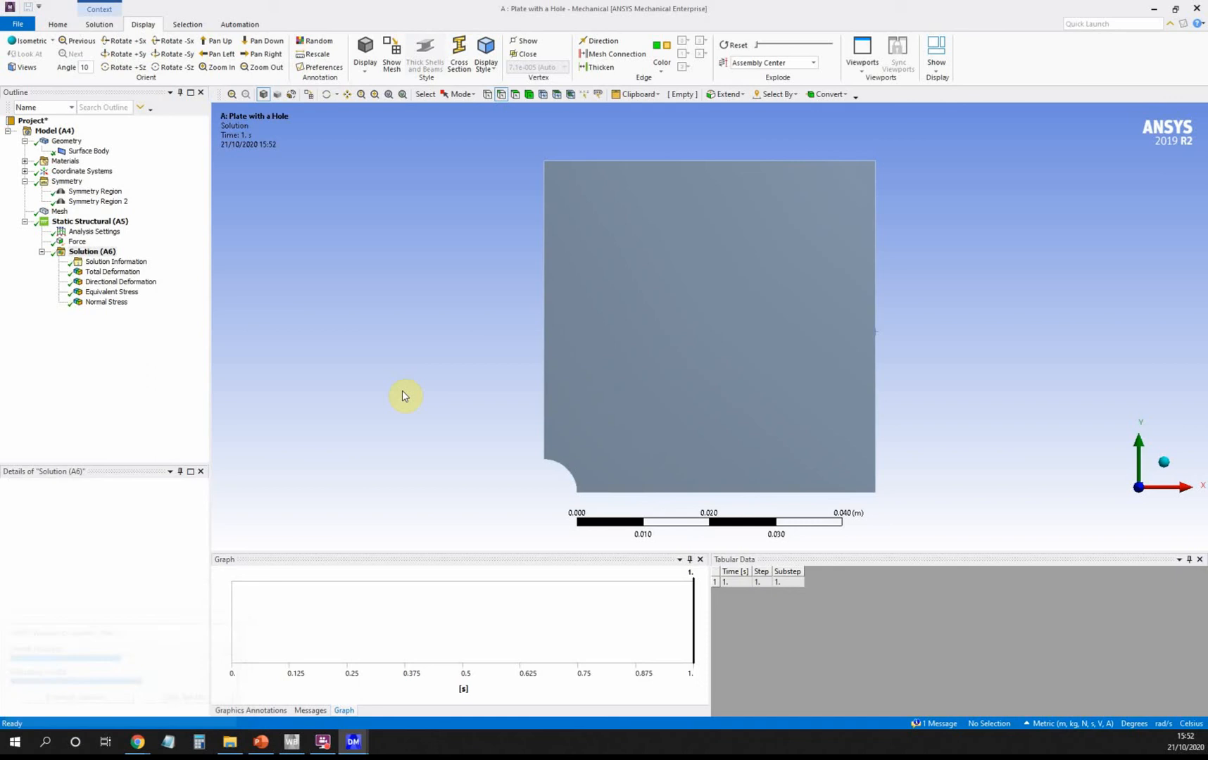
Step: Examine the Total Deformation, Directional Deformation and Normal Stress results, inspecting the normal stress closely around the hole
left_click(121, 273)
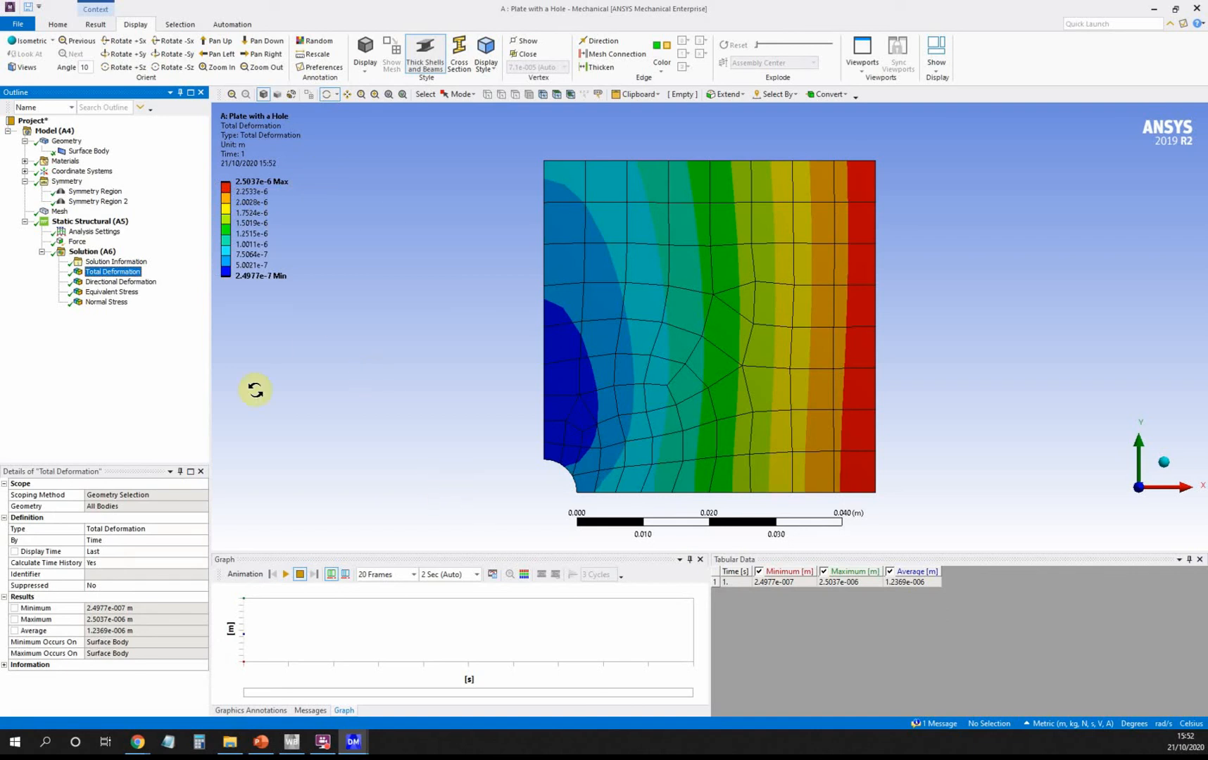
left_click(154, 289)
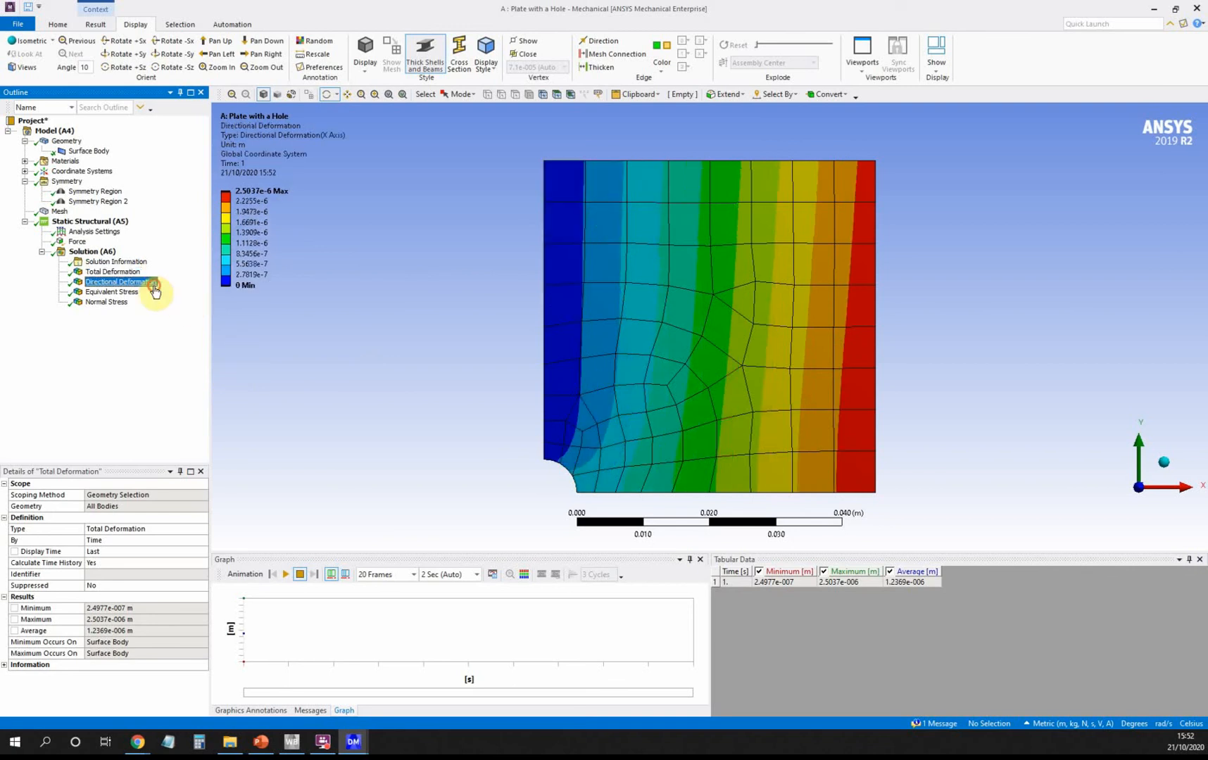
left_click(107, 302)
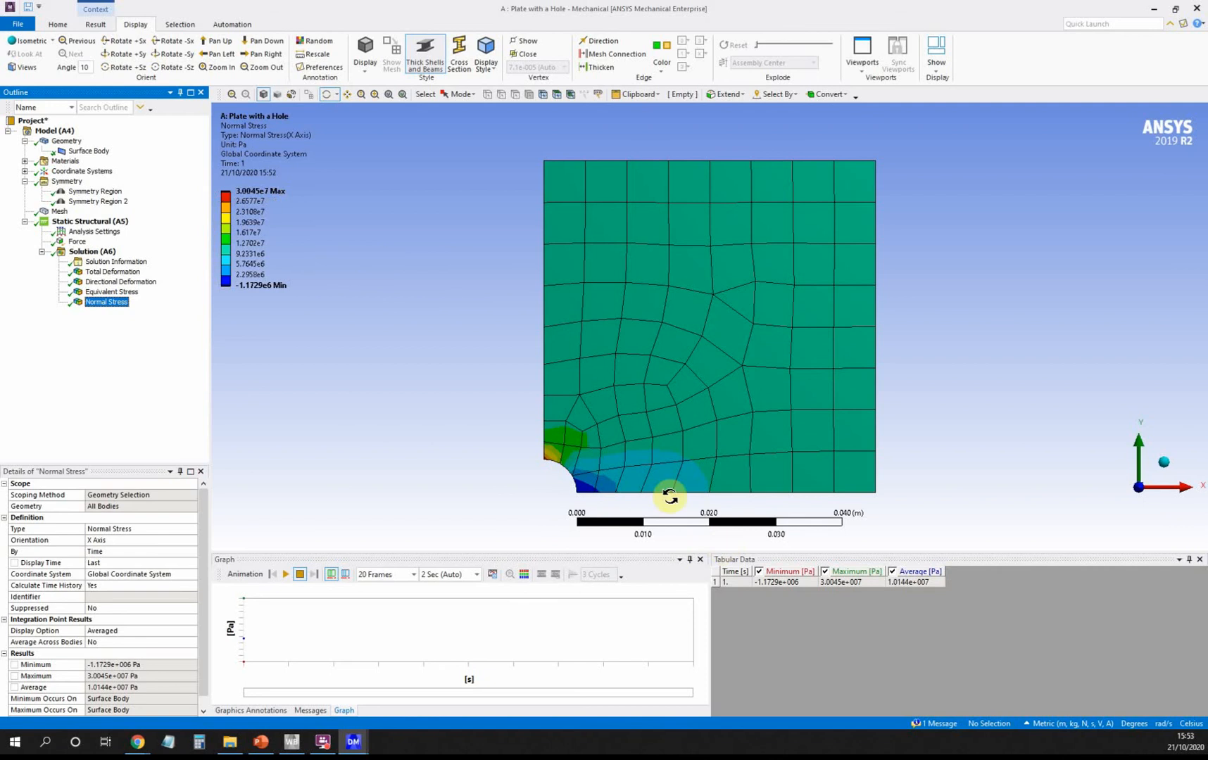
scroll(551, 461, "up", 3)
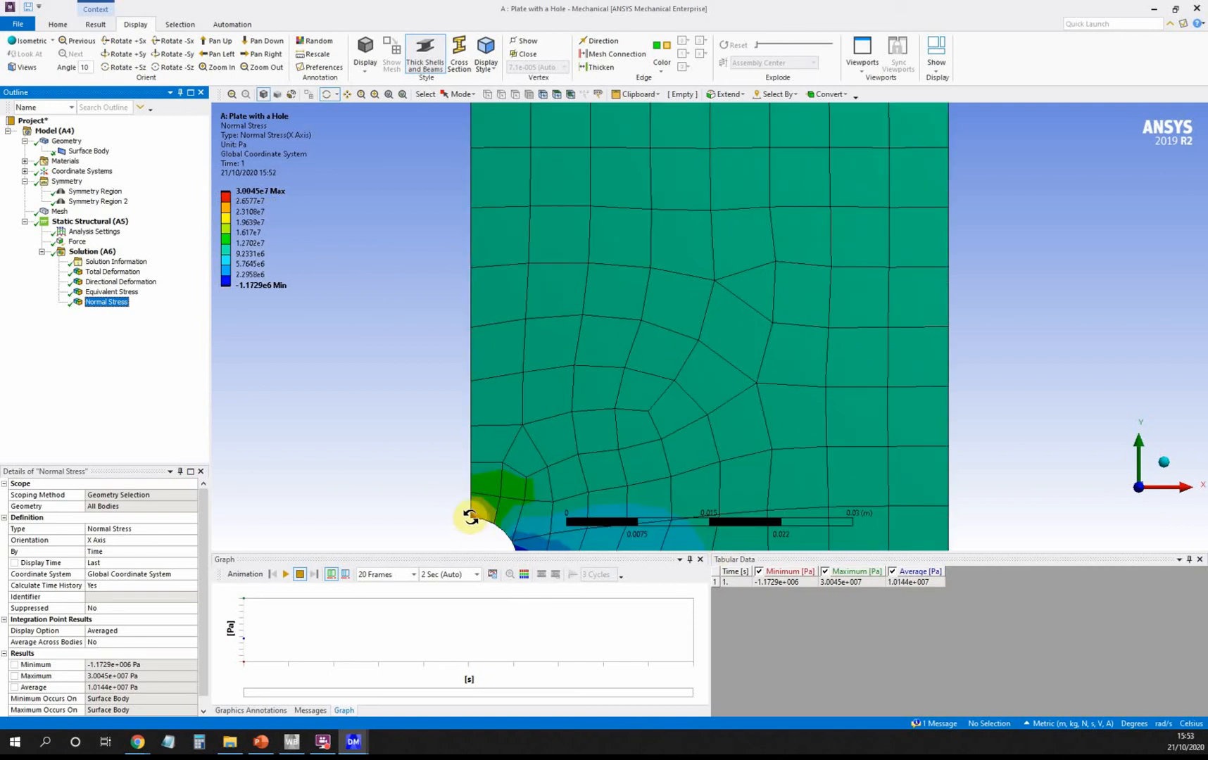
scroll(470, 516, "down", 2)
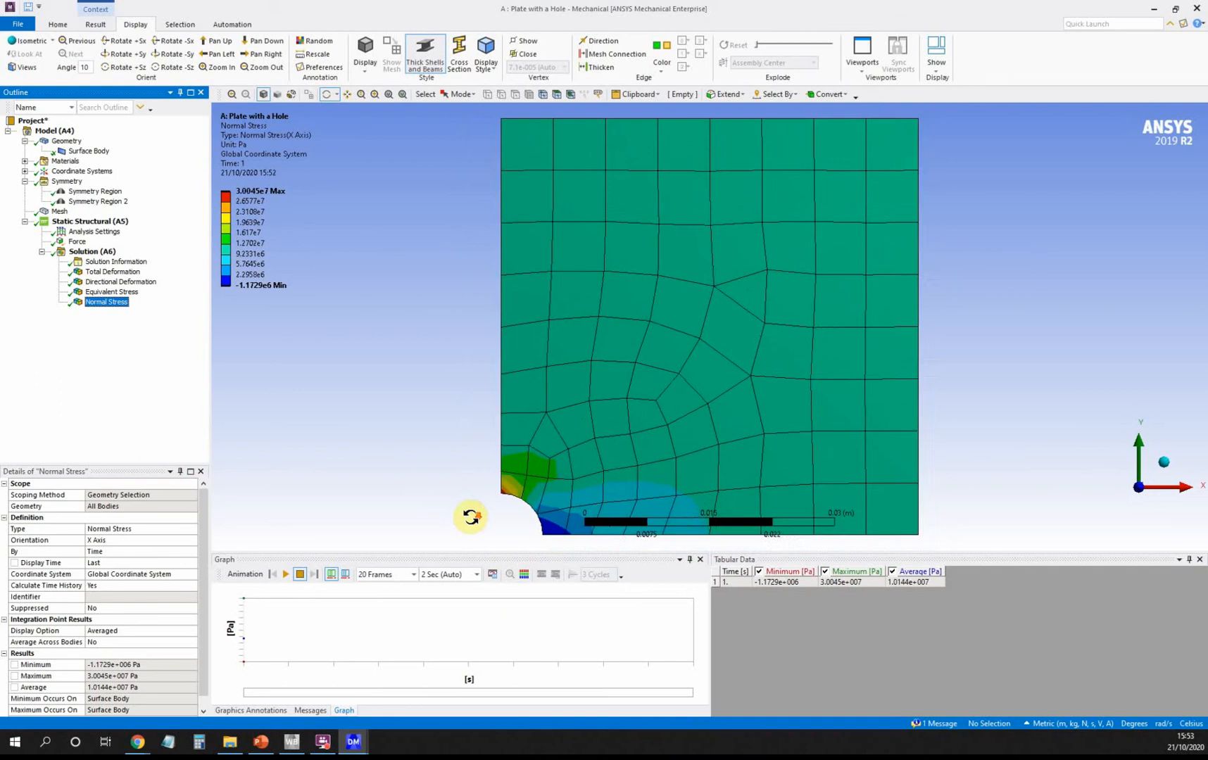
key("alt")
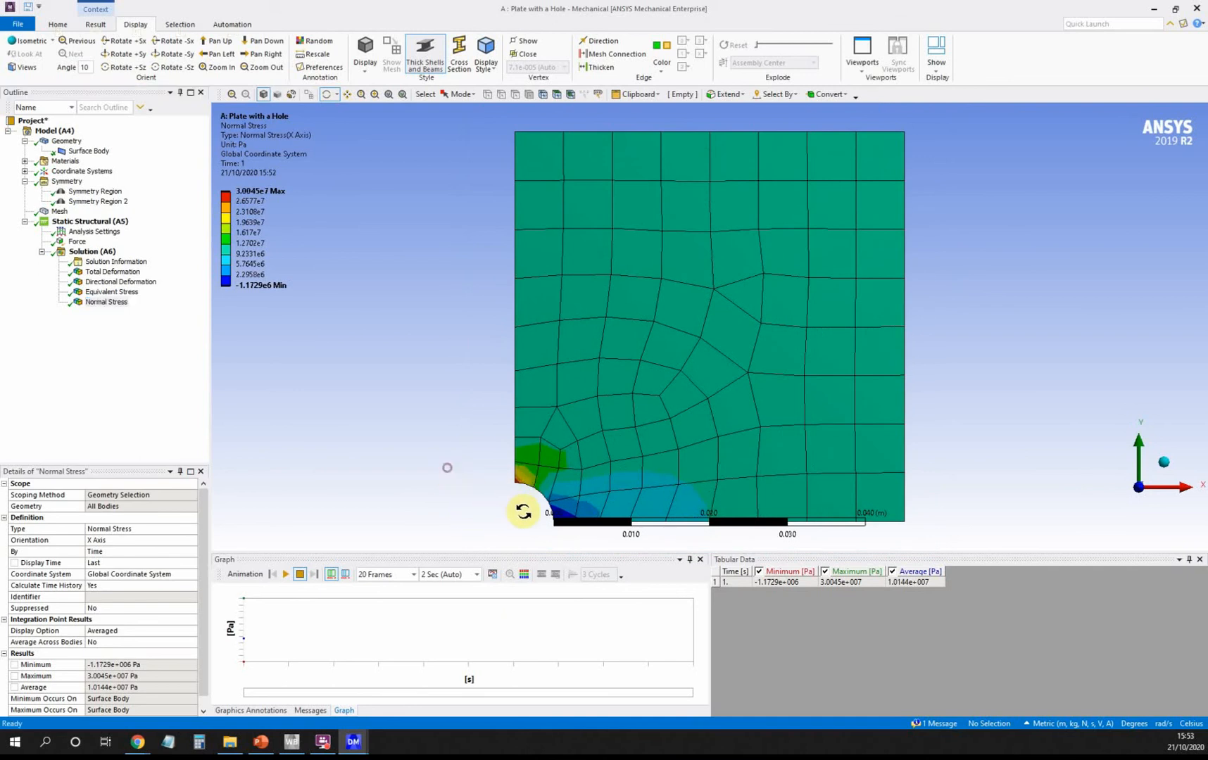
scroll(526, 507, "up", 3)
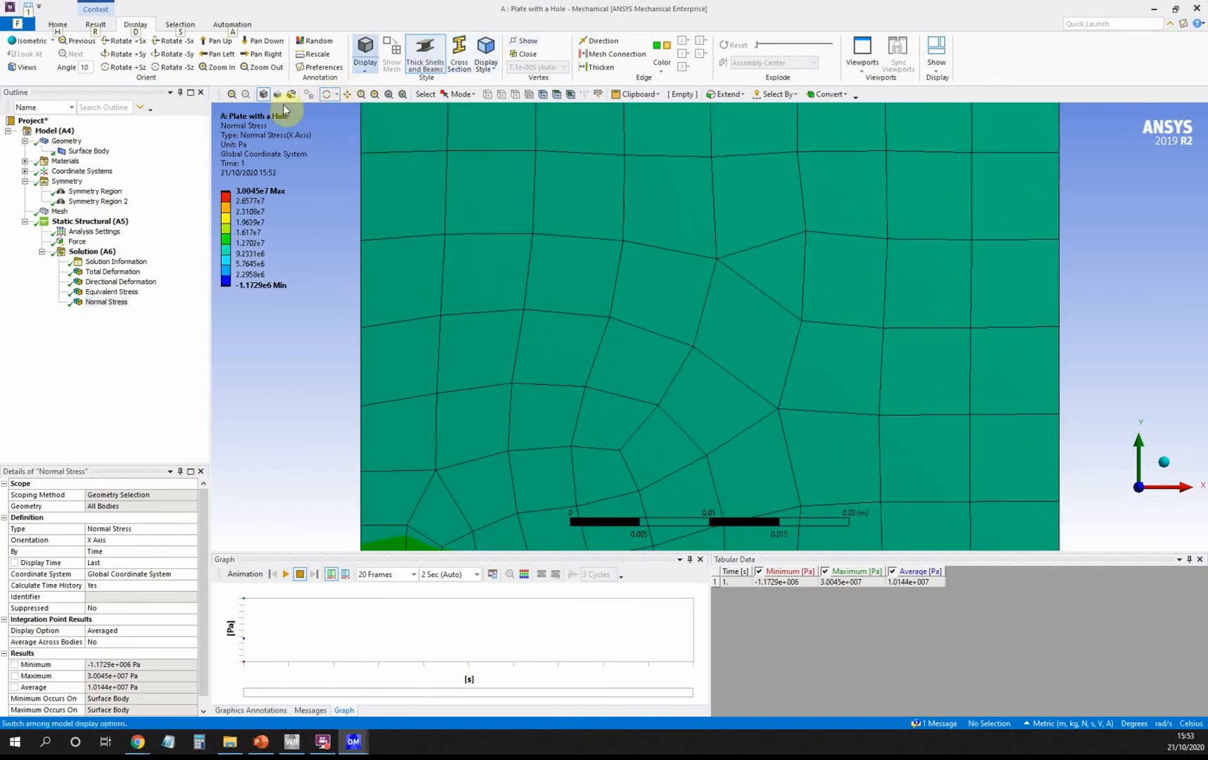
left_click(347, 93)
left_click_drag(507, 362, 526, 192)
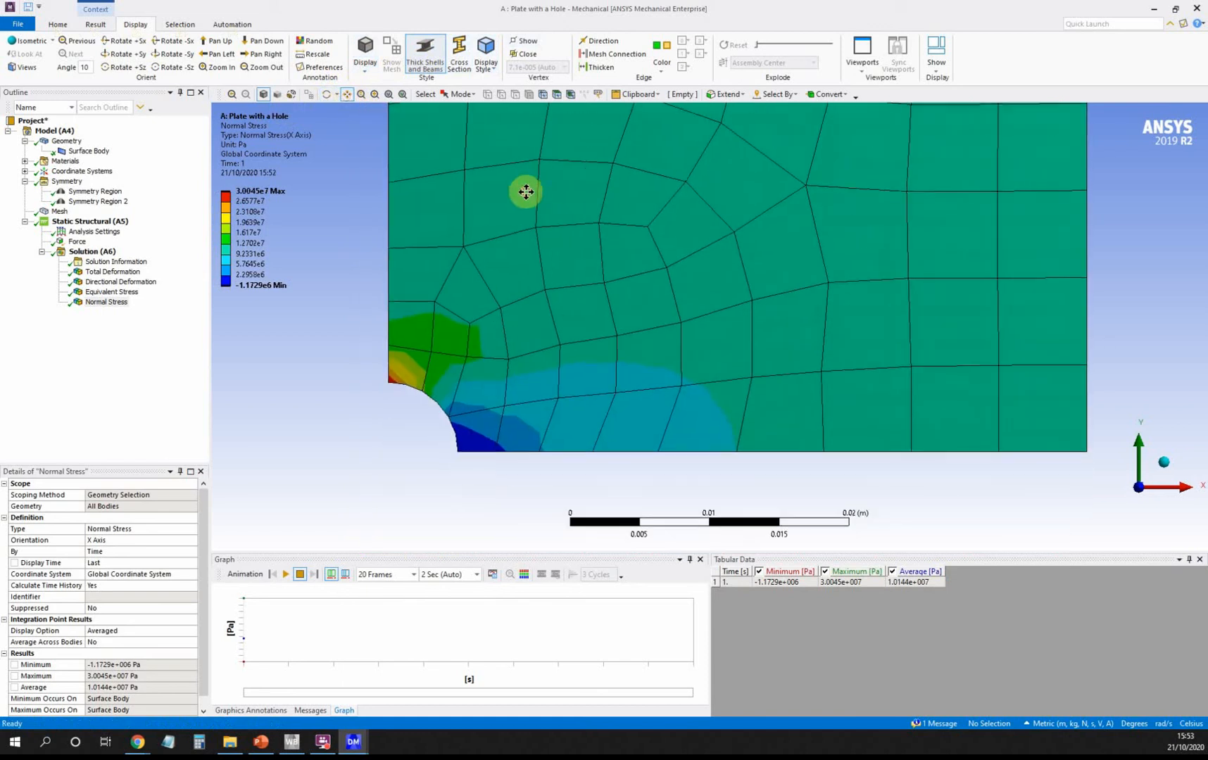
scroll(417, 406, "up", 2)
key("alt")
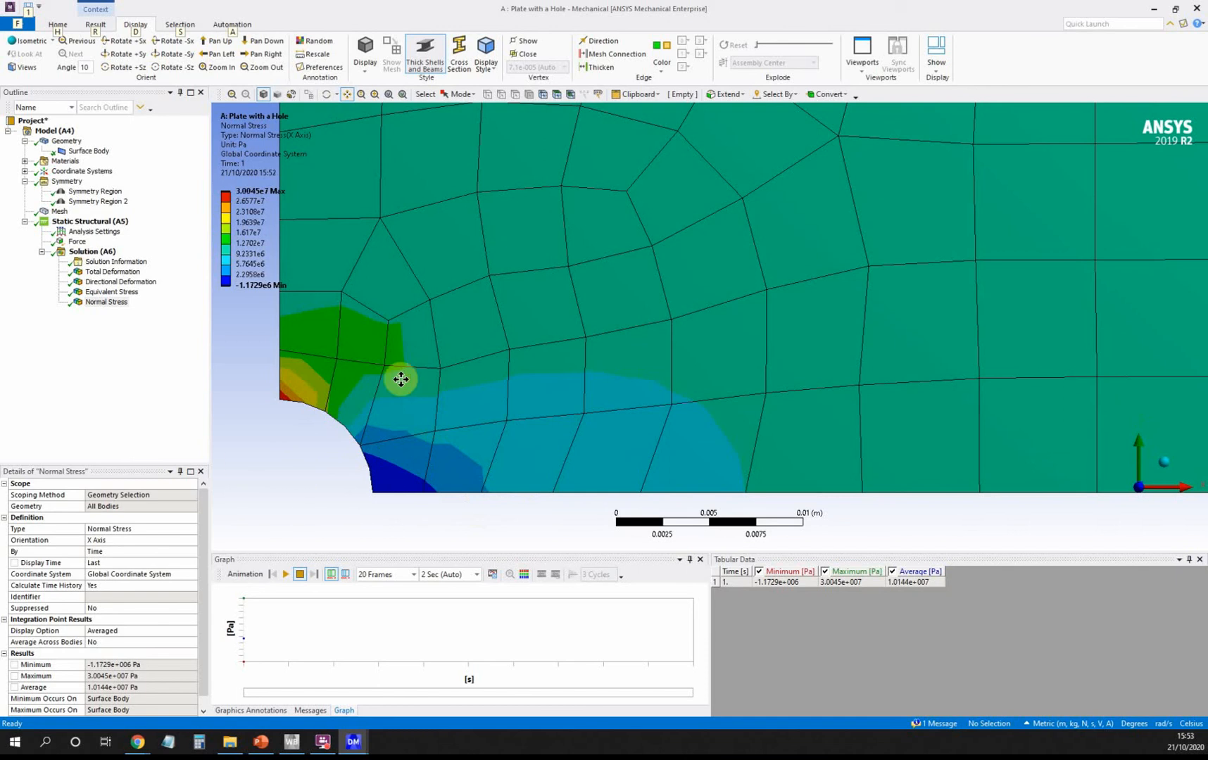
left_click(388, 95)
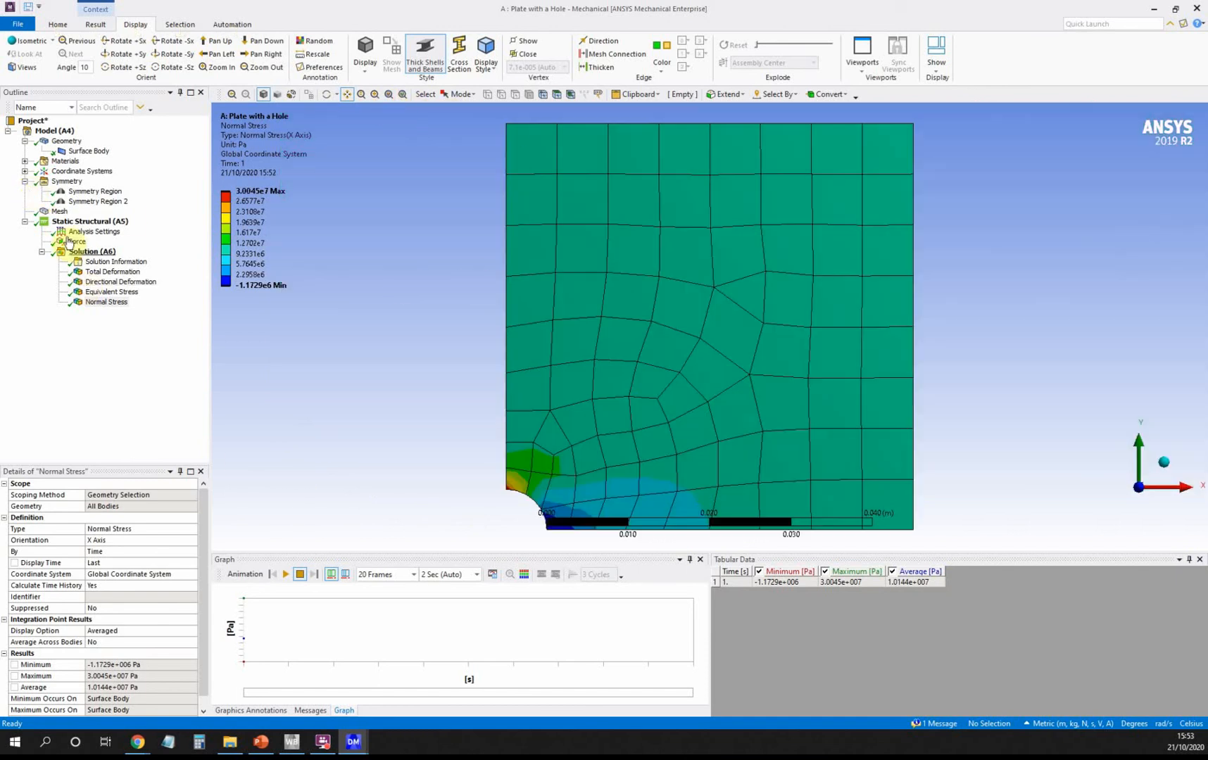
Step: Insert a Sizing control under Mesh and scope it to the curved edge of the hole
left_click(58, 211)
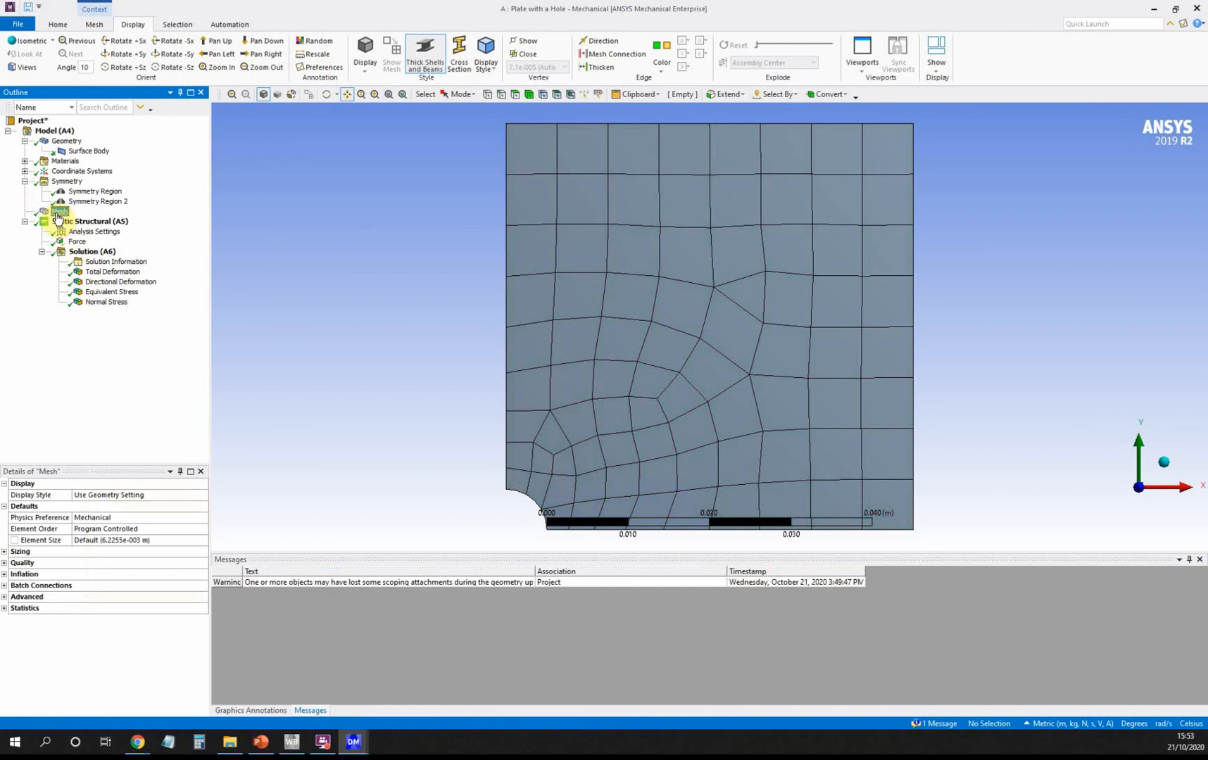
right_click(58, 217)
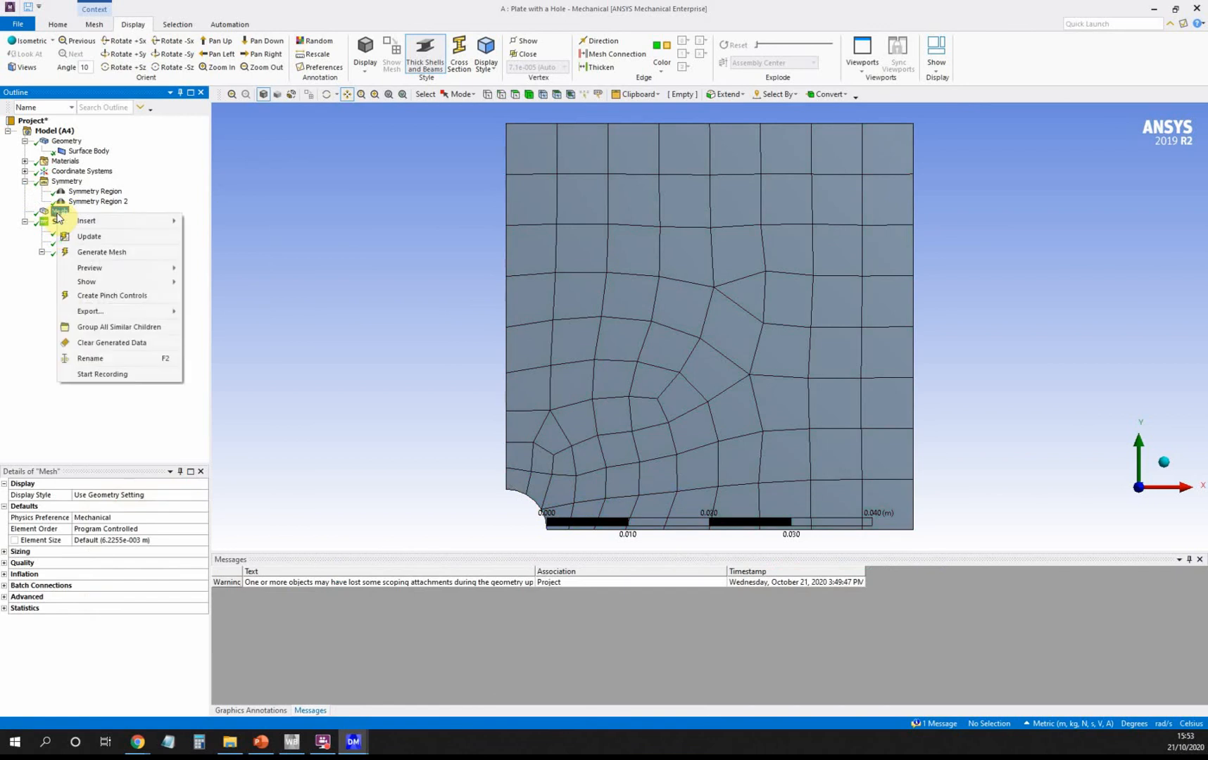
left_click(213, 238)
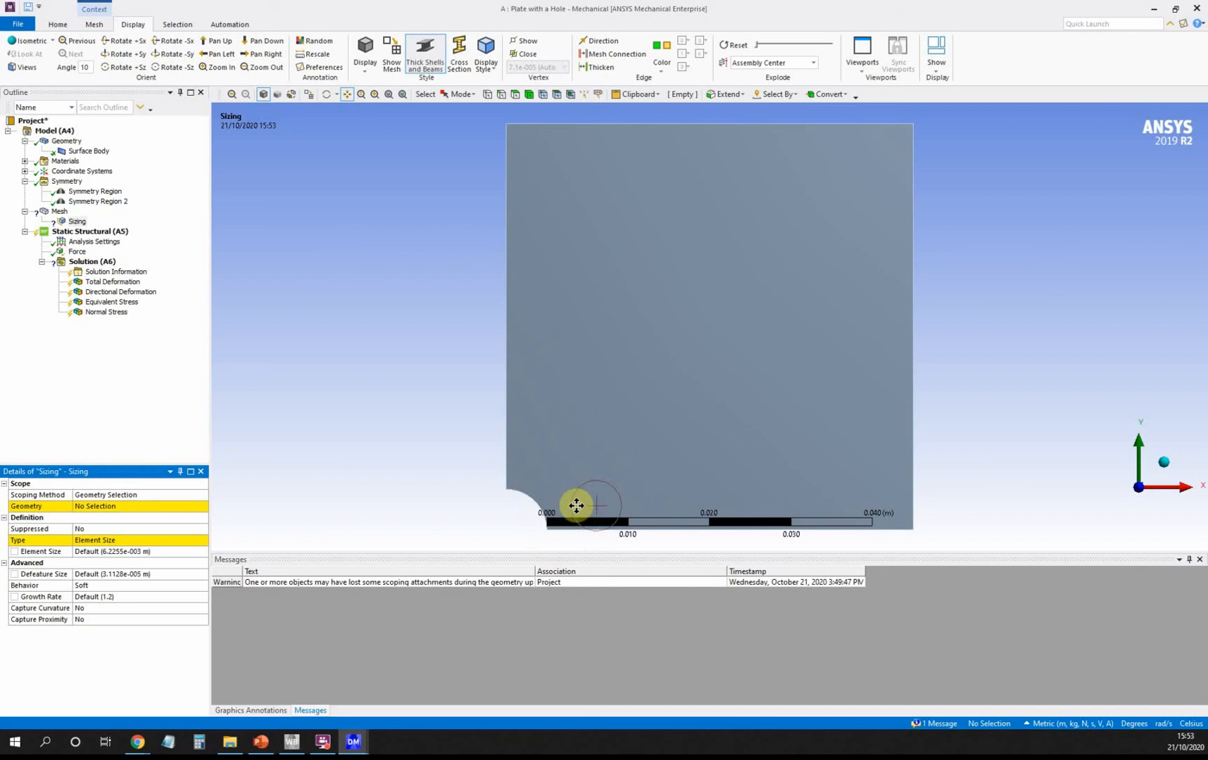
scroll(576, 505, "down", 1)
key("alt")
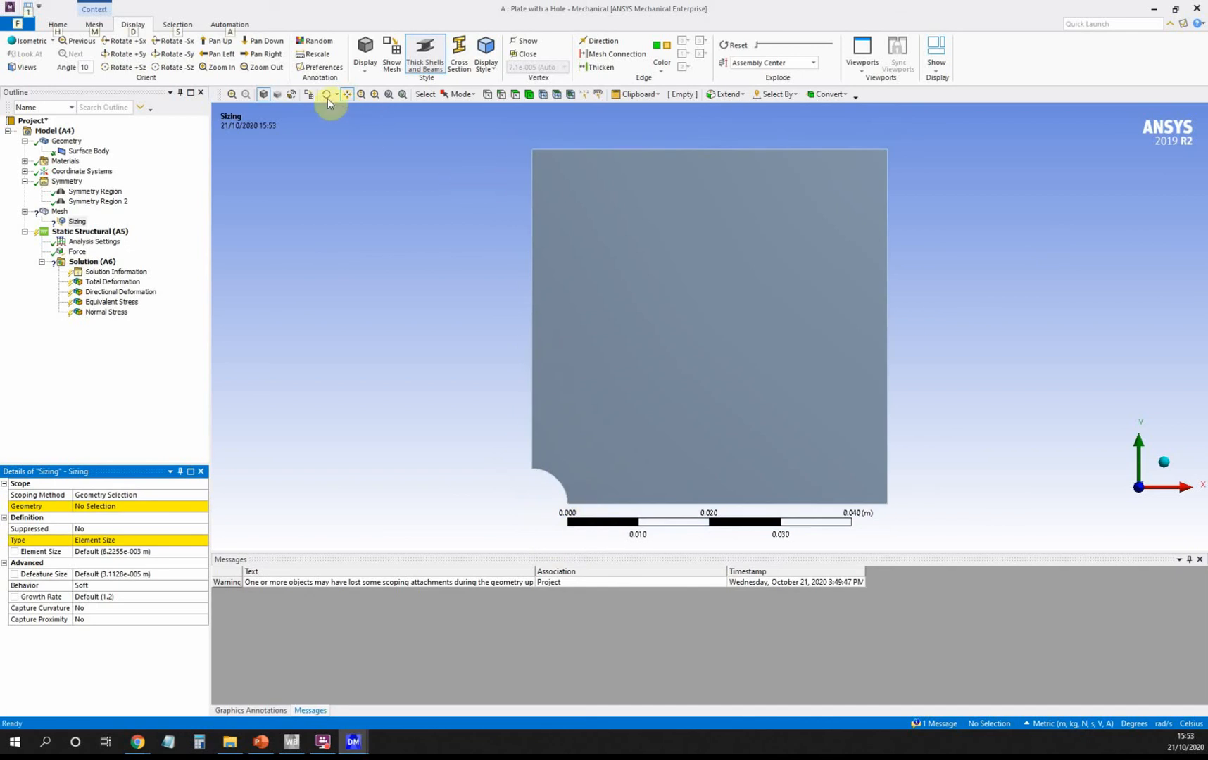
left_click(360, 93)
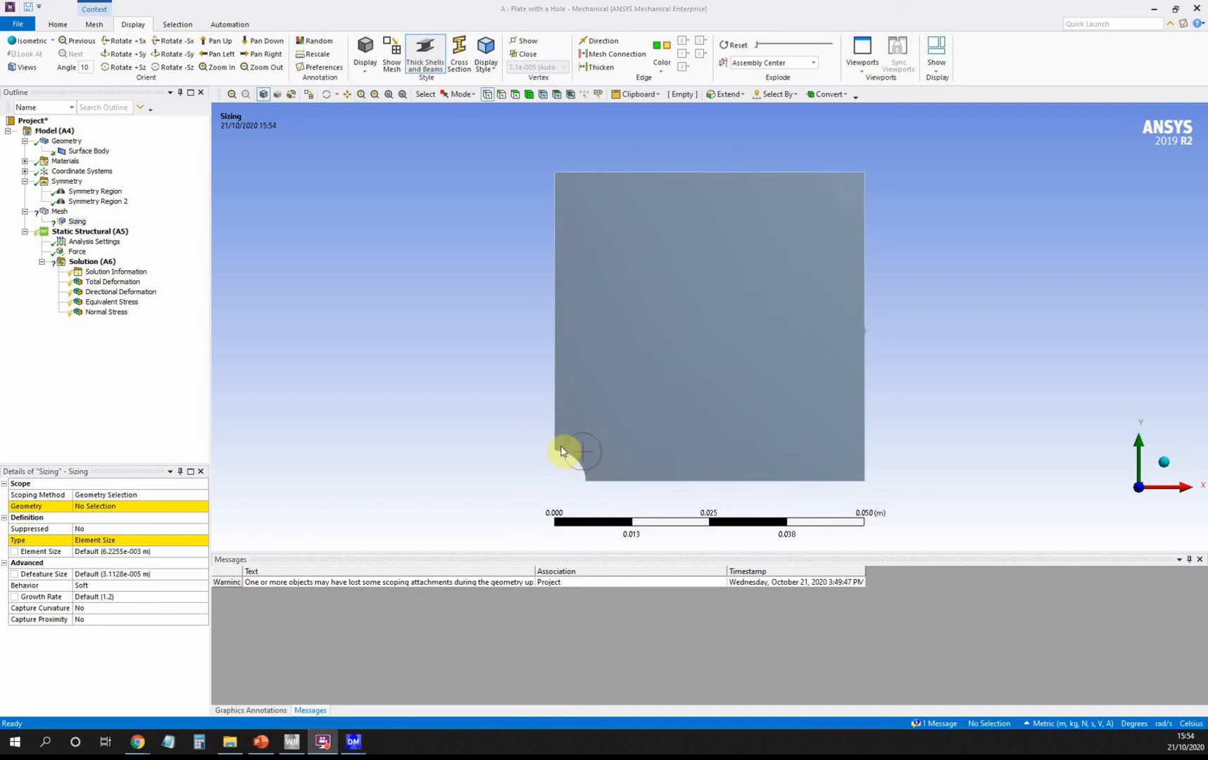
left_click(501, 94)
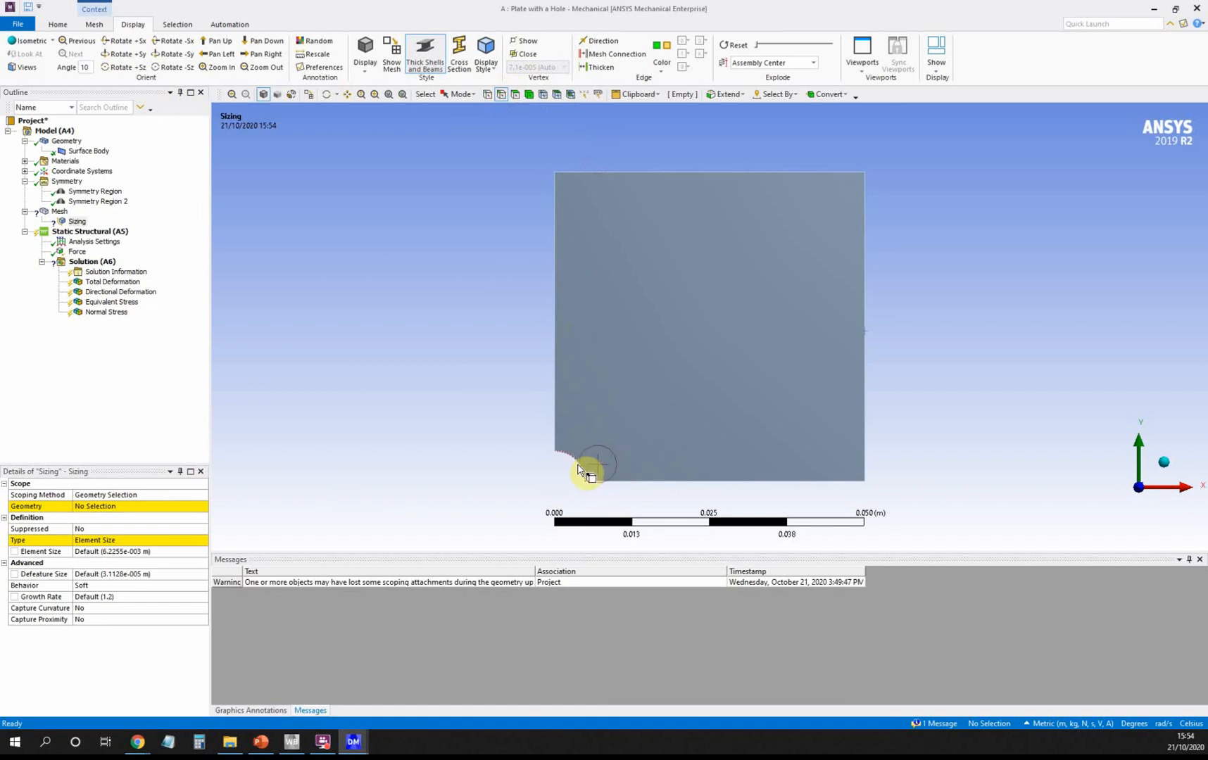
left_click(578, 468)
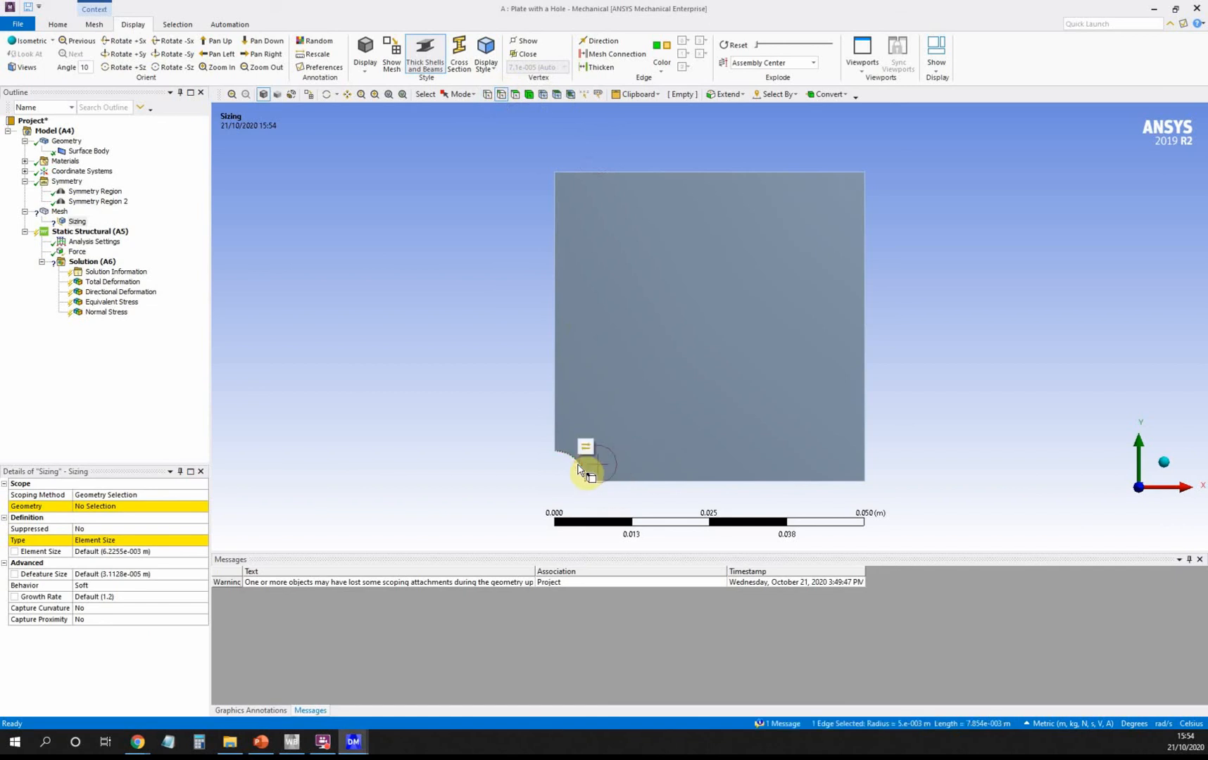
left_click(99, 507)
left_click(99, 508)
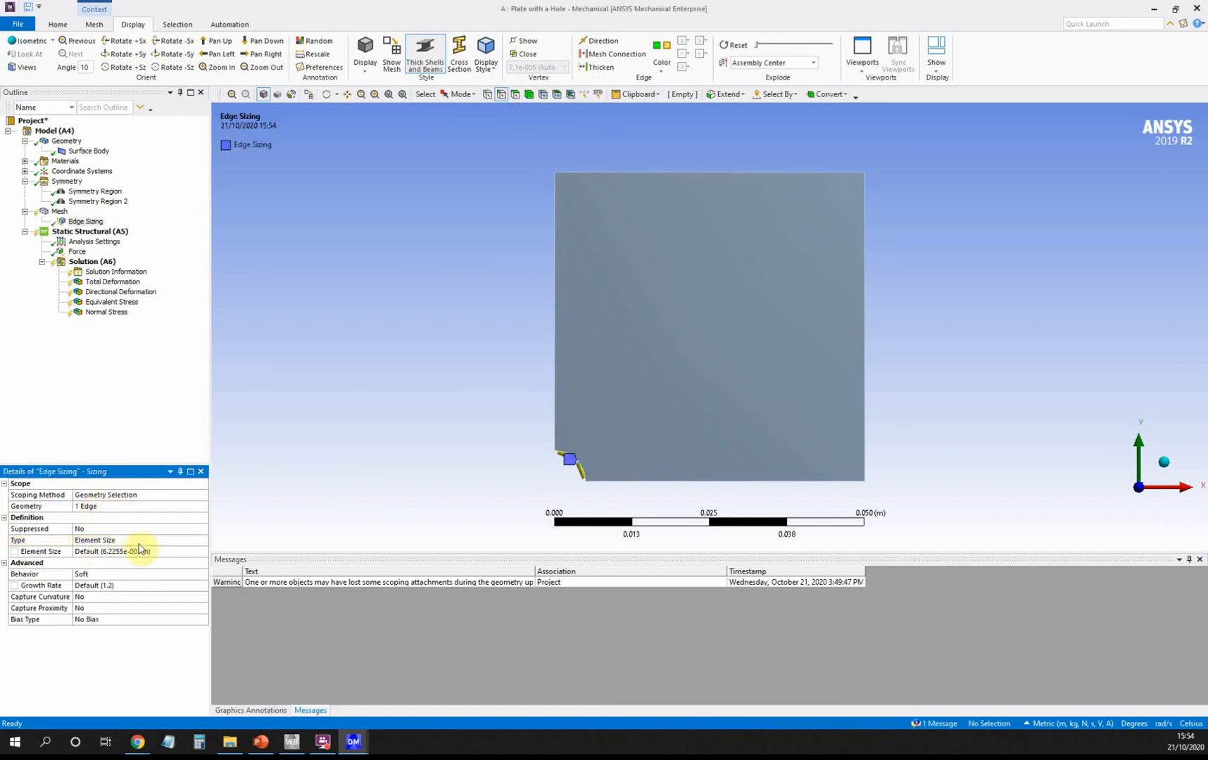
Step: Define the hole edge sizing by Number of Divisions and set it to 20
left_click(201, 542)
left_click(202, 540)
left_click(187, 563)
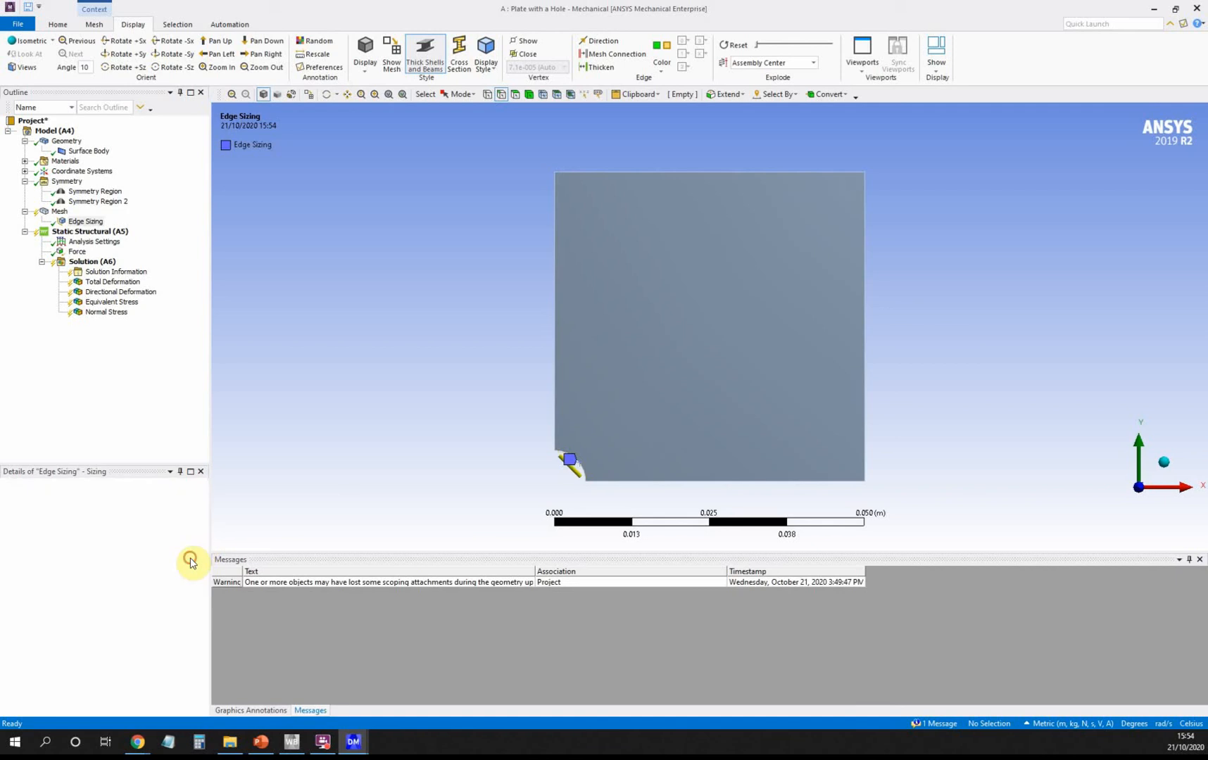
left_click(121, 551)
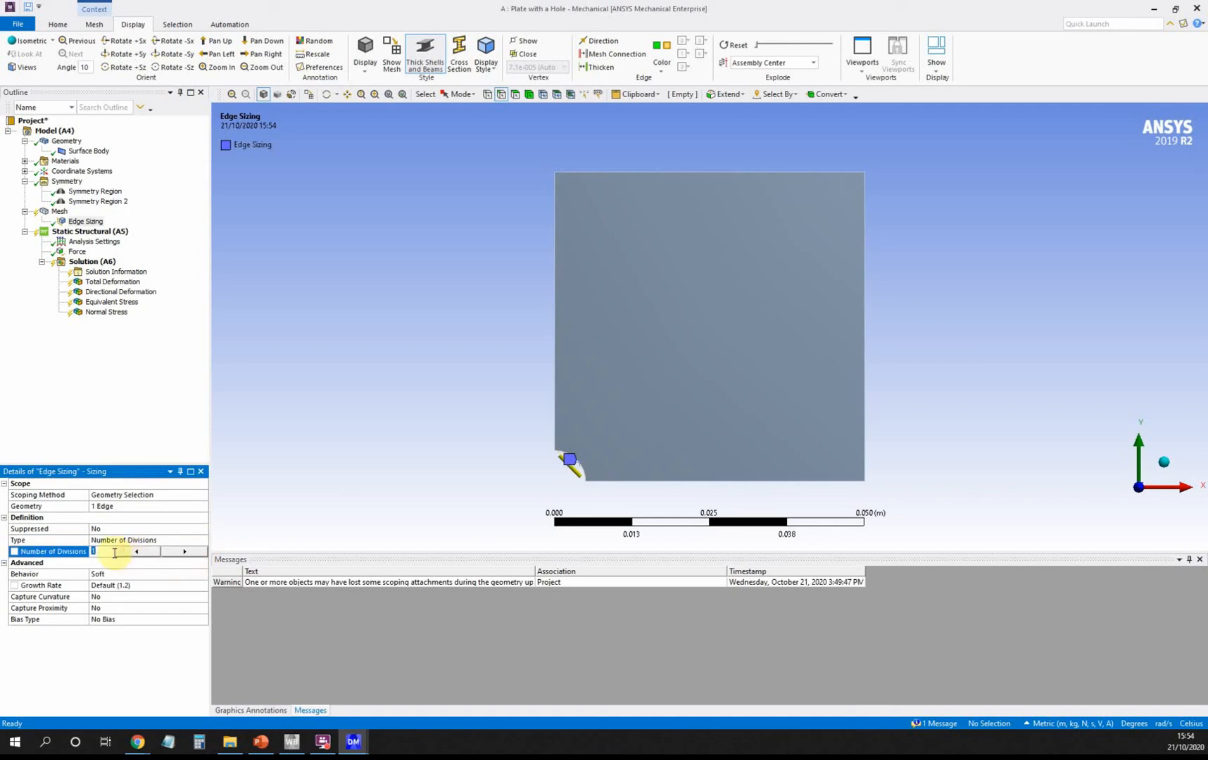
key("Return")
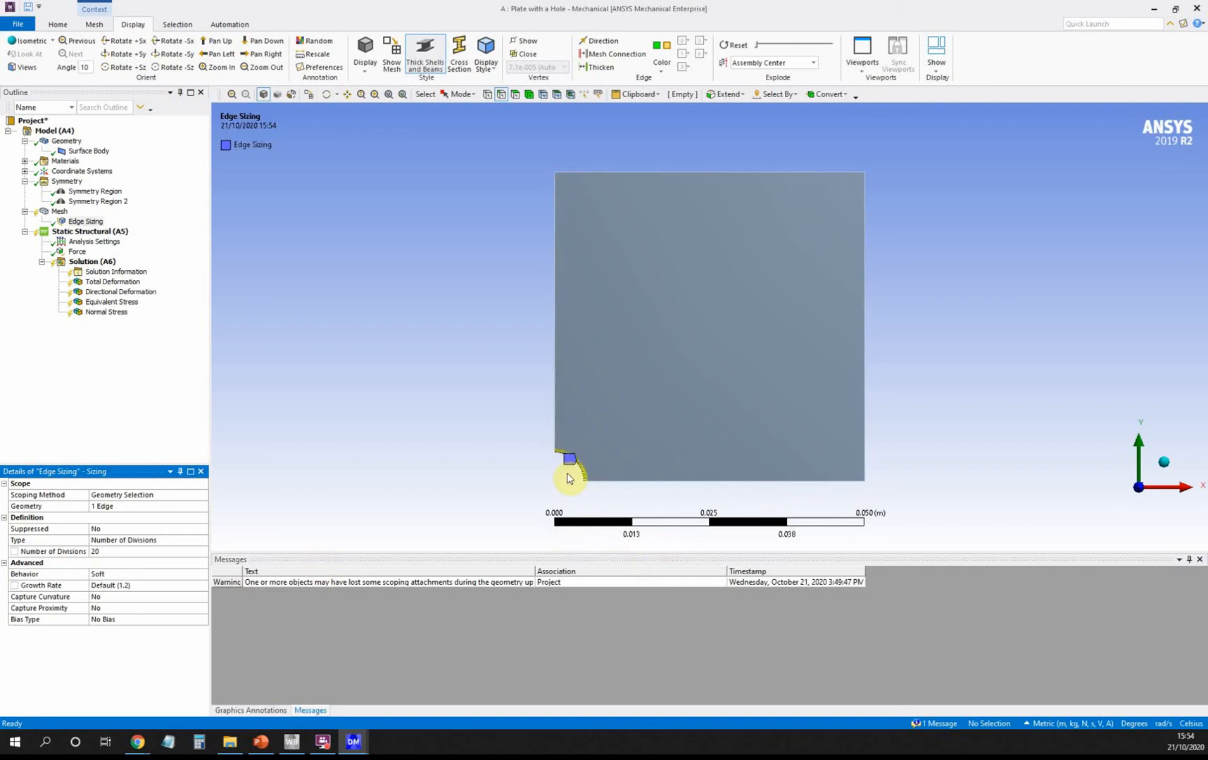
Step: Update the mesh with the hole edge sizing and solve the static structural analysis again
left_click(59, 211)
right_click(59, 212)
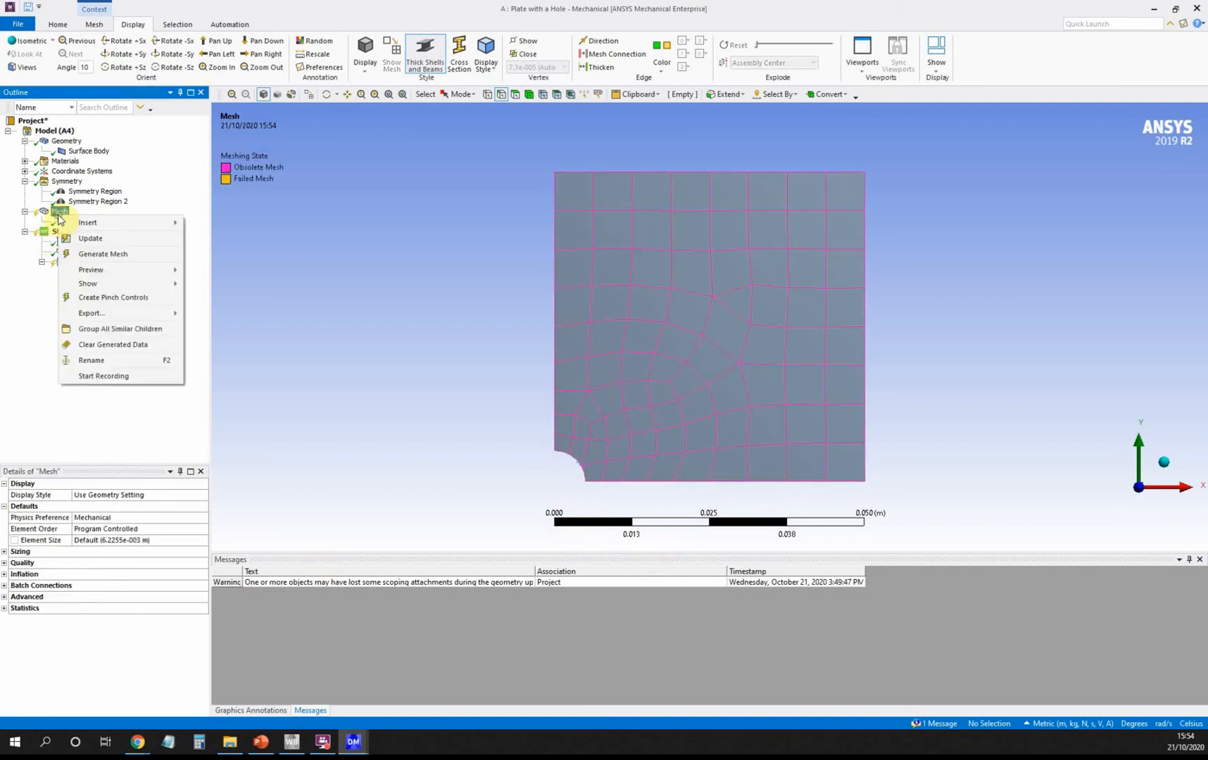
left_click(88, 238)
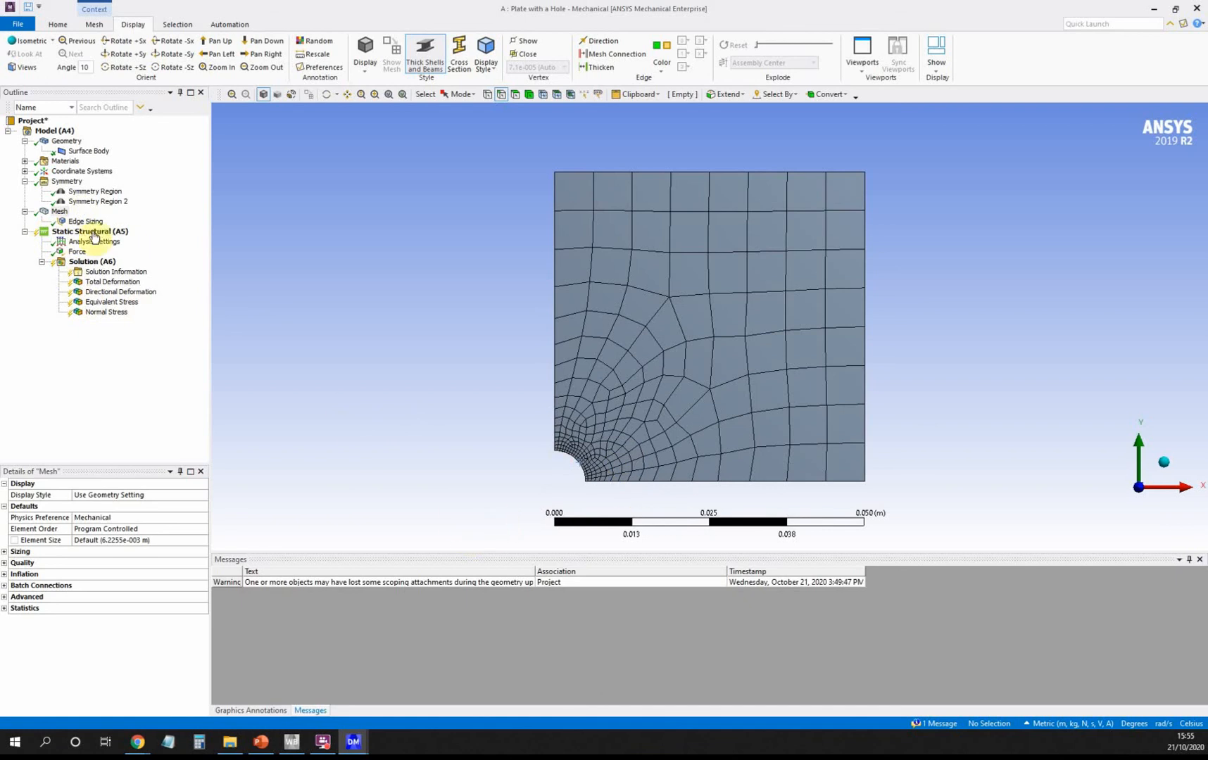
right_click(63, 232)
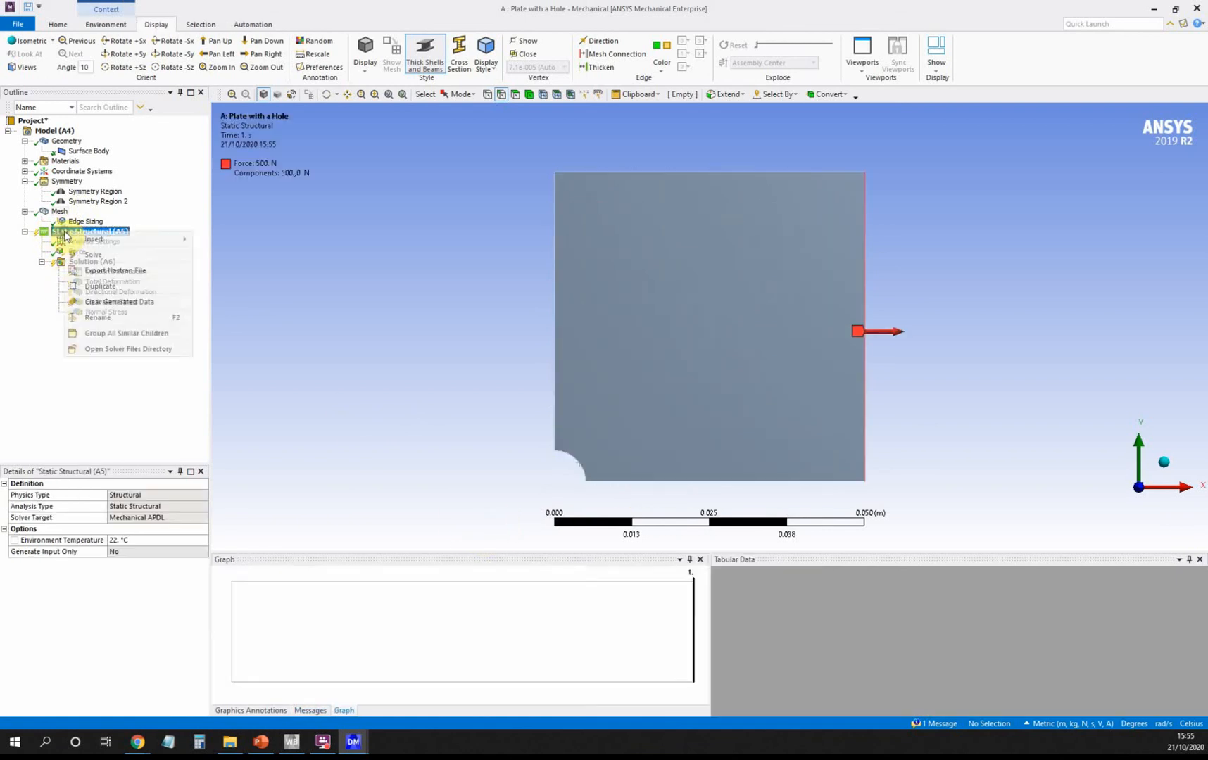
left_click(100, 251)
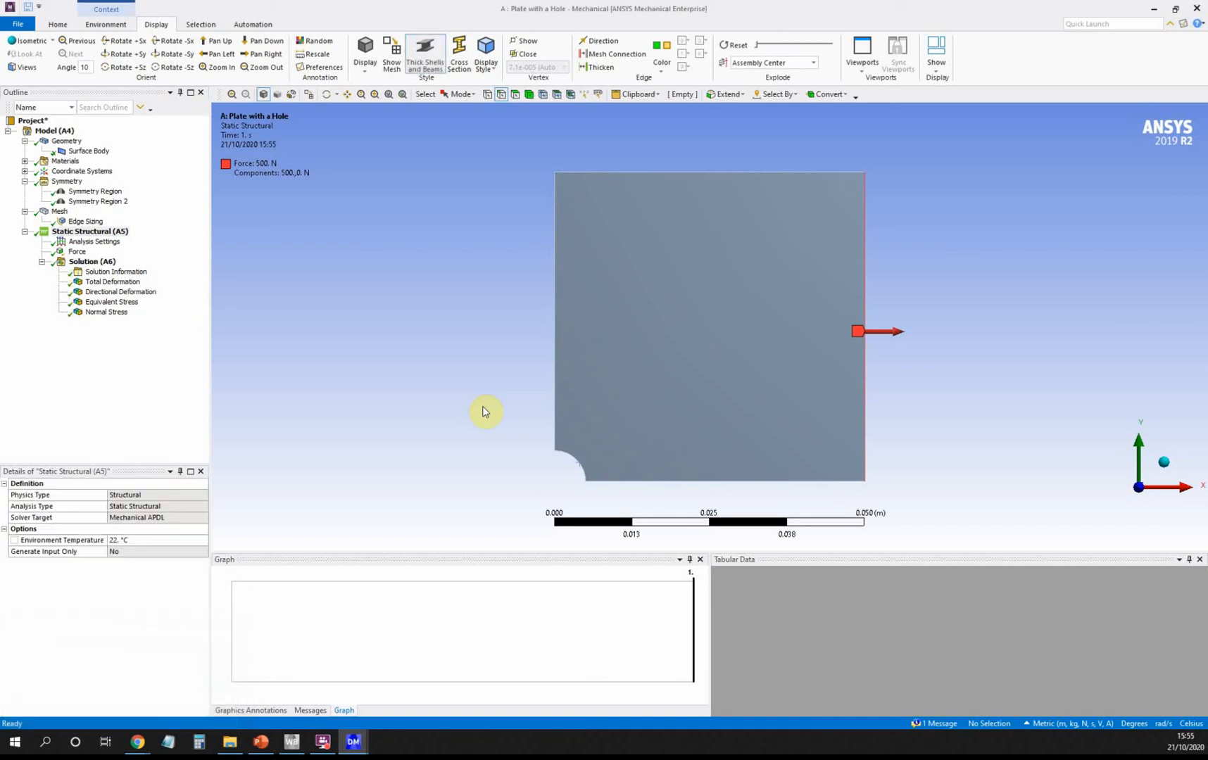
Step: Examine the Total Deformation, Equivalent Stress and Normal Stress results on the refined mesh, inspecting the normal stress closely around the hole
left_click(120, 293)
left_click(116, 283)
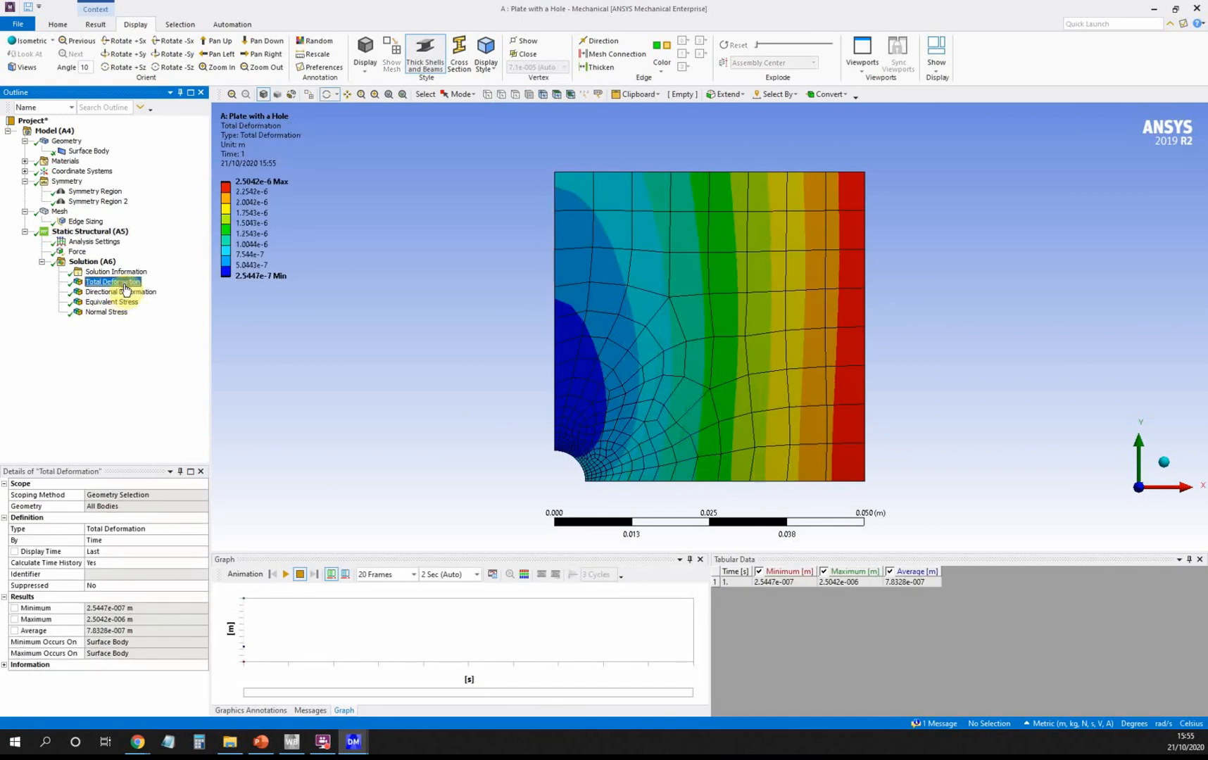
left_click(117, 303)
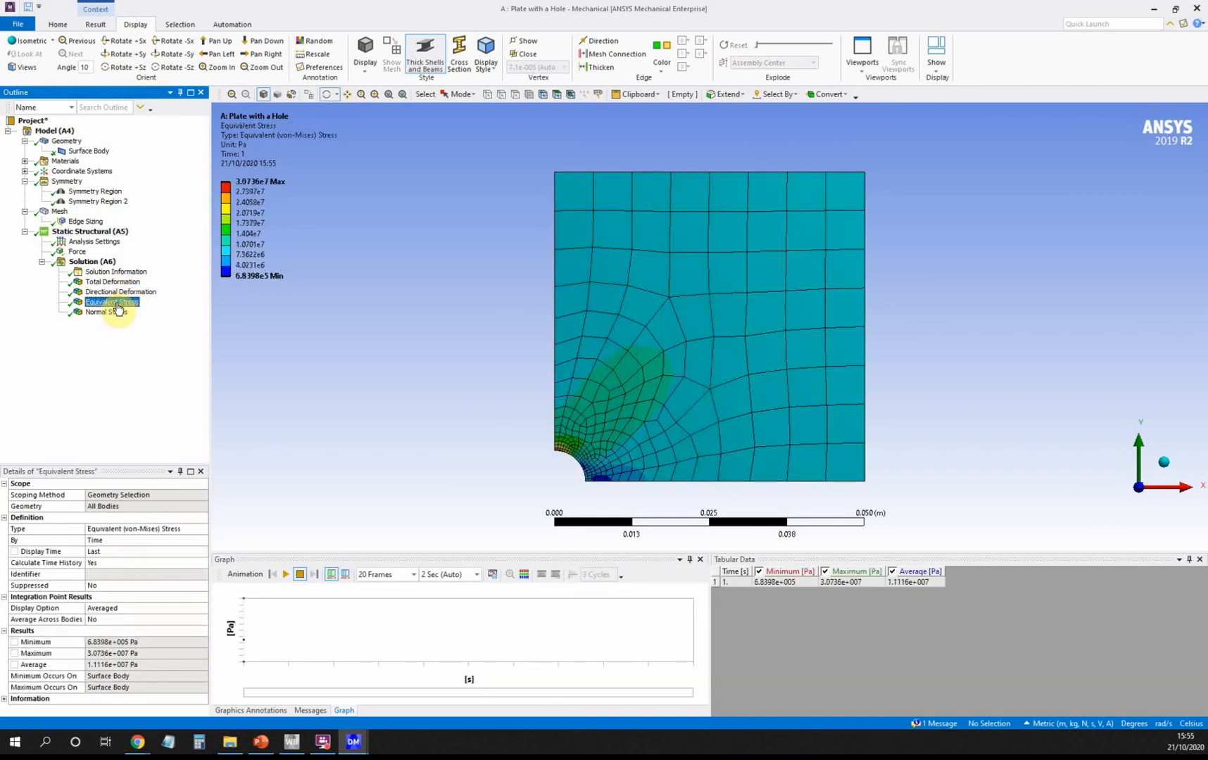
left_click(116, 312)
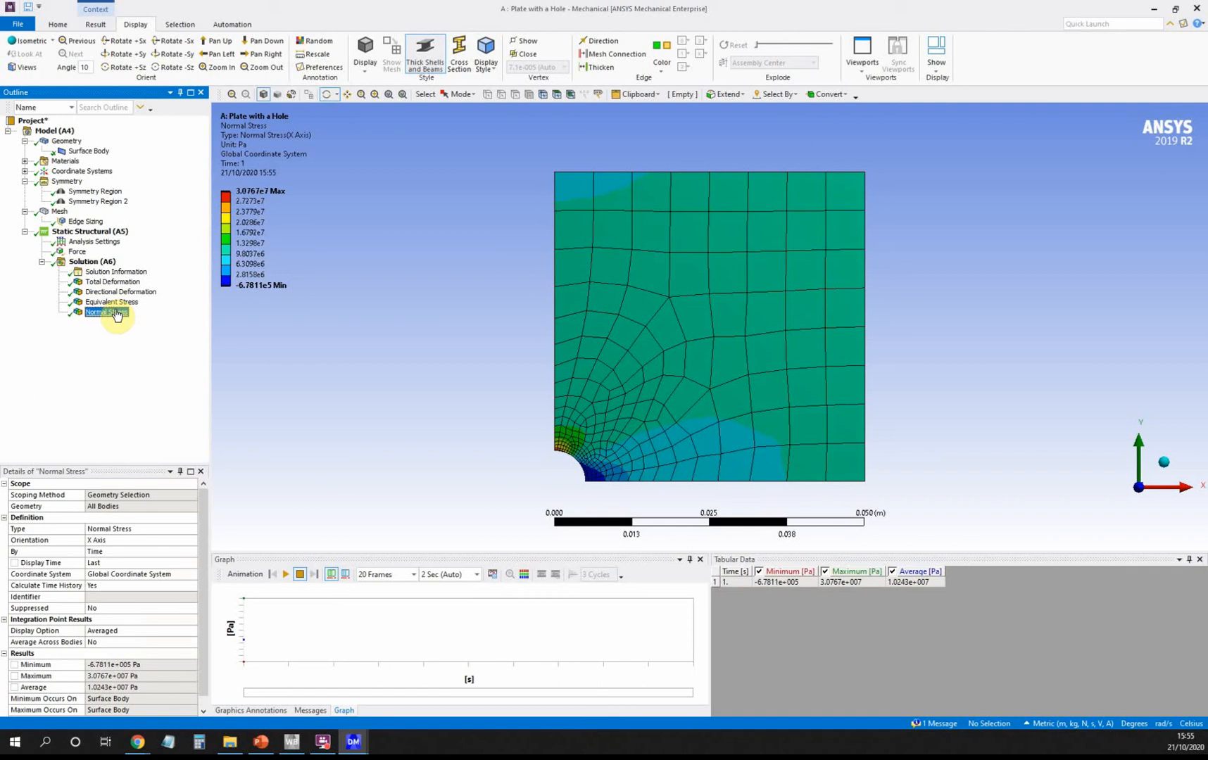
scroll(575, 473, "up", 5)
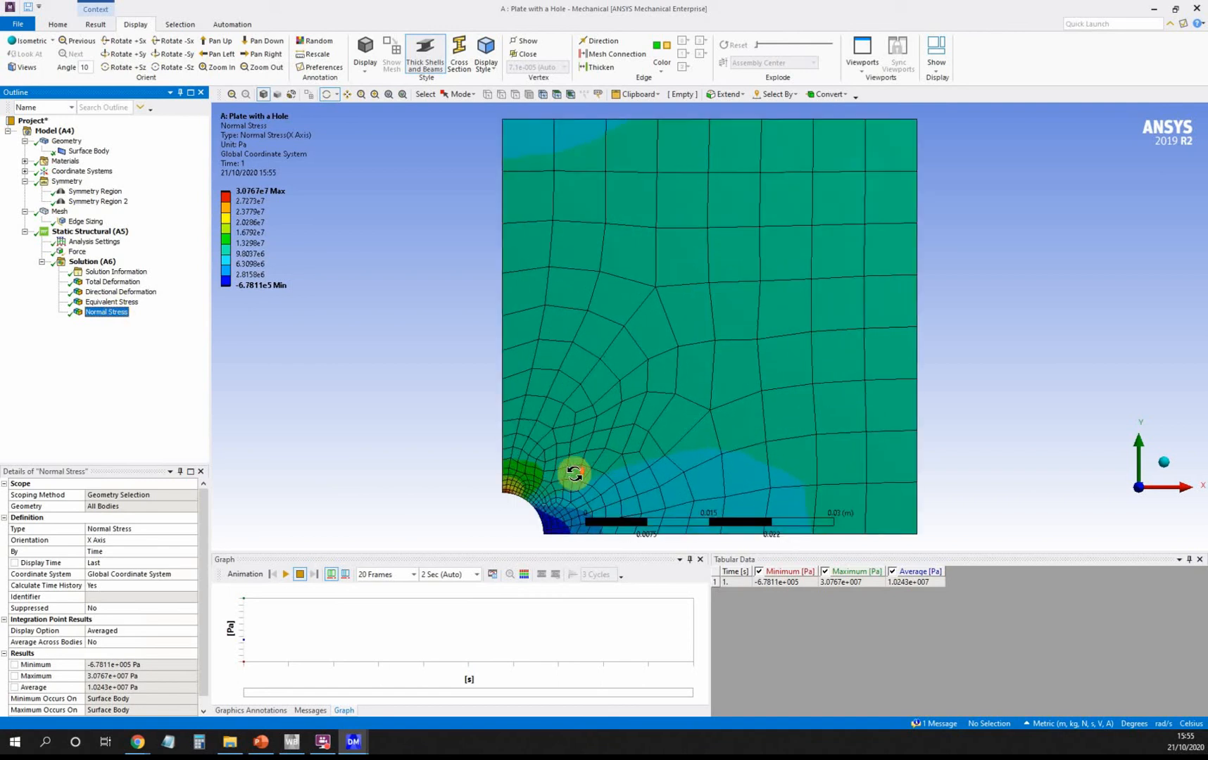
key("alt")
left_click(347, 95)
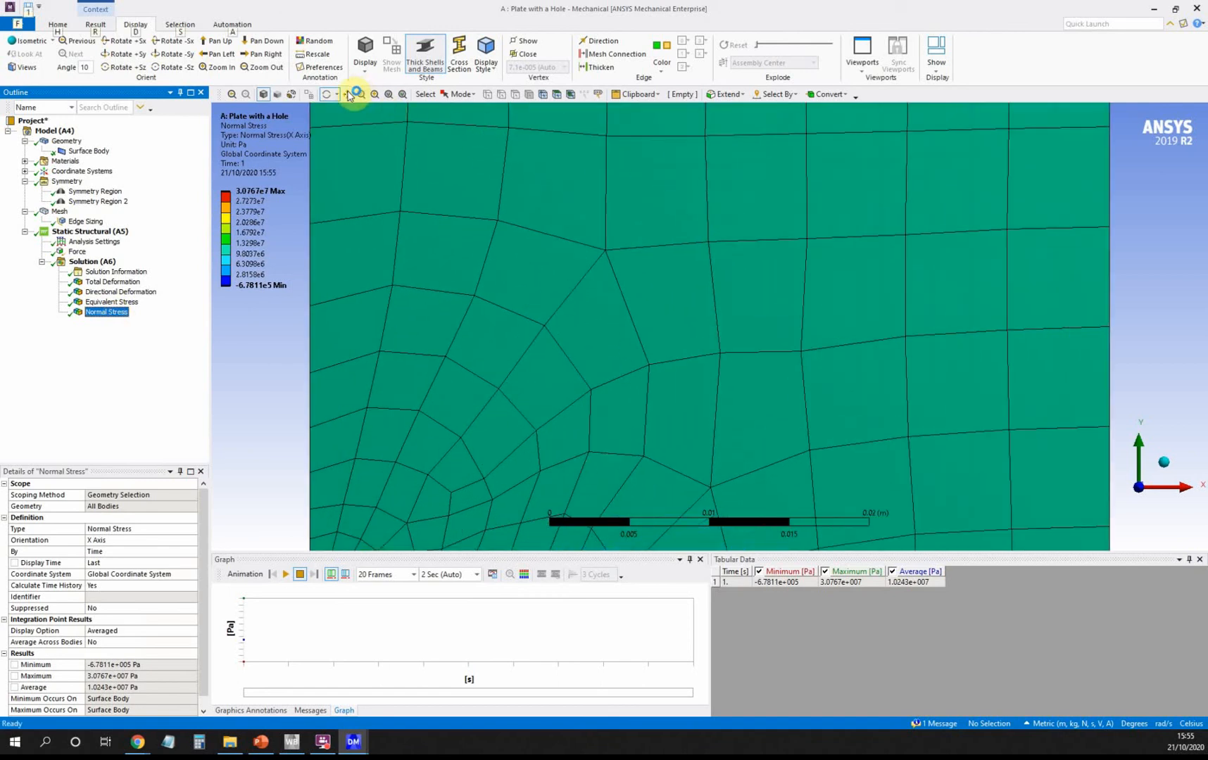
left_click_drag(477, 221, 704, 245)
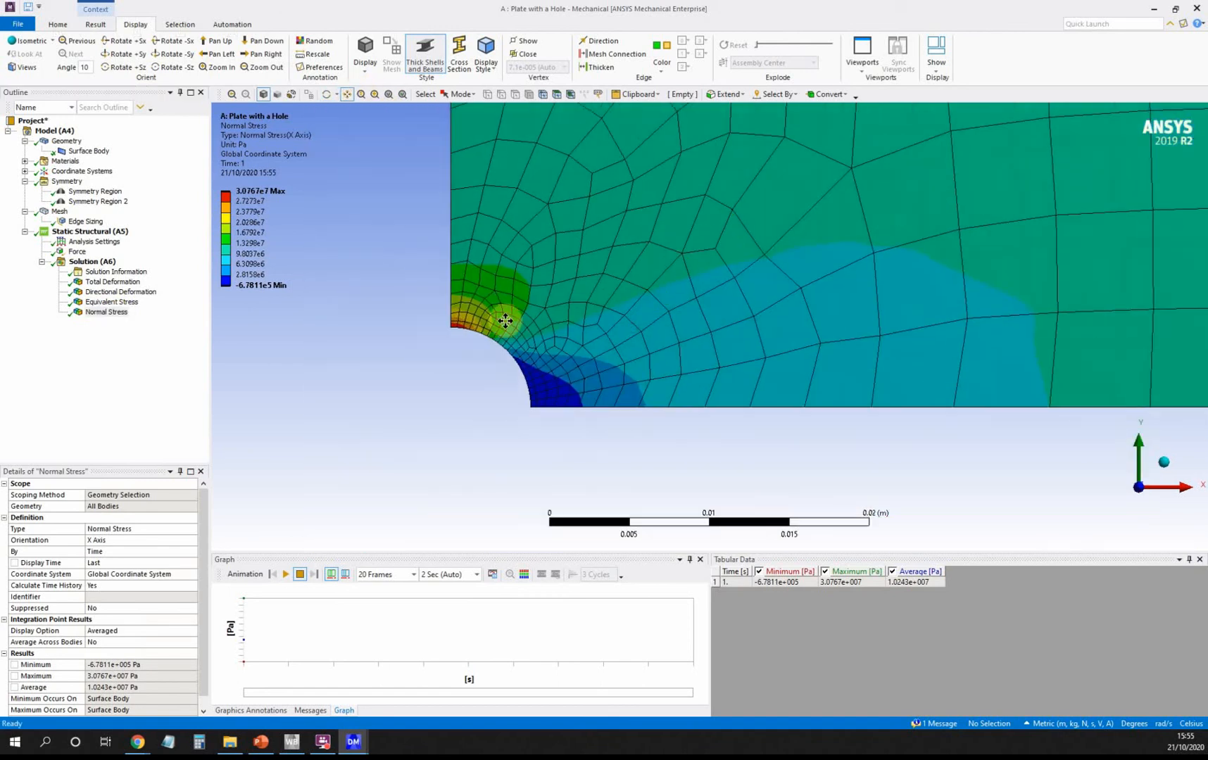
scroll(495, 371, "up", 3)
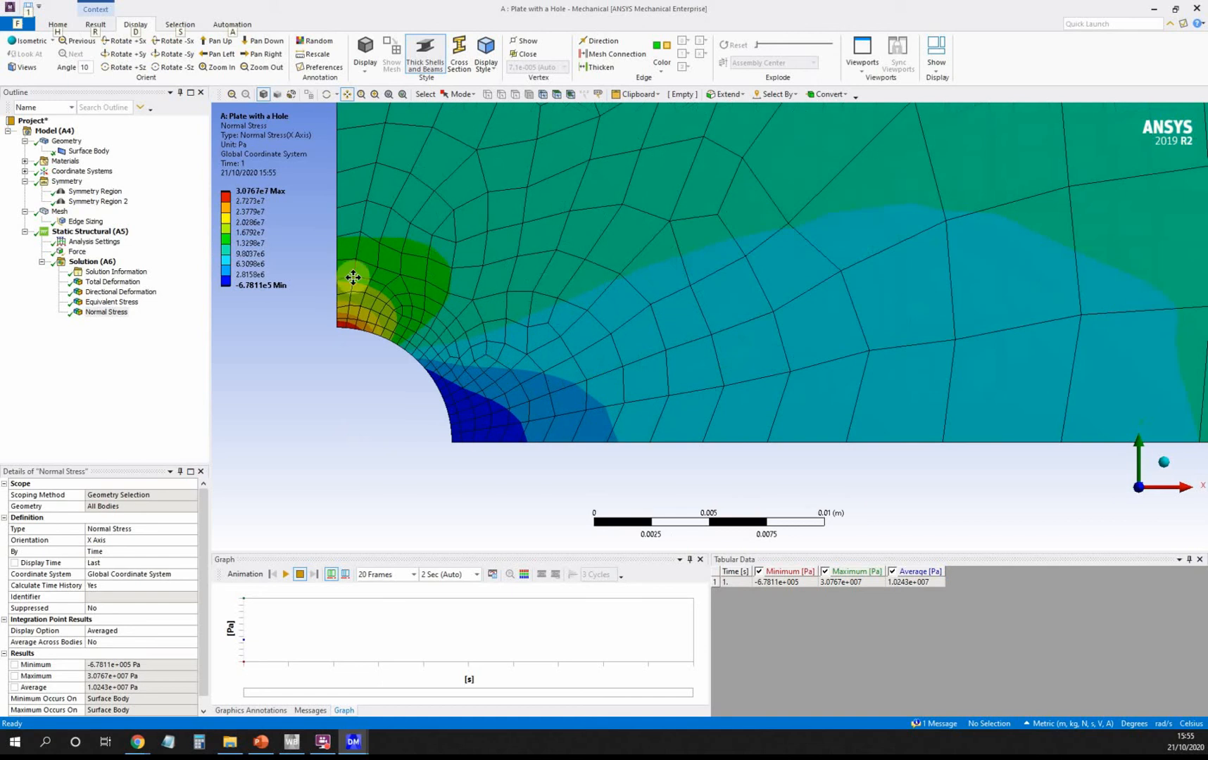
key("alt")
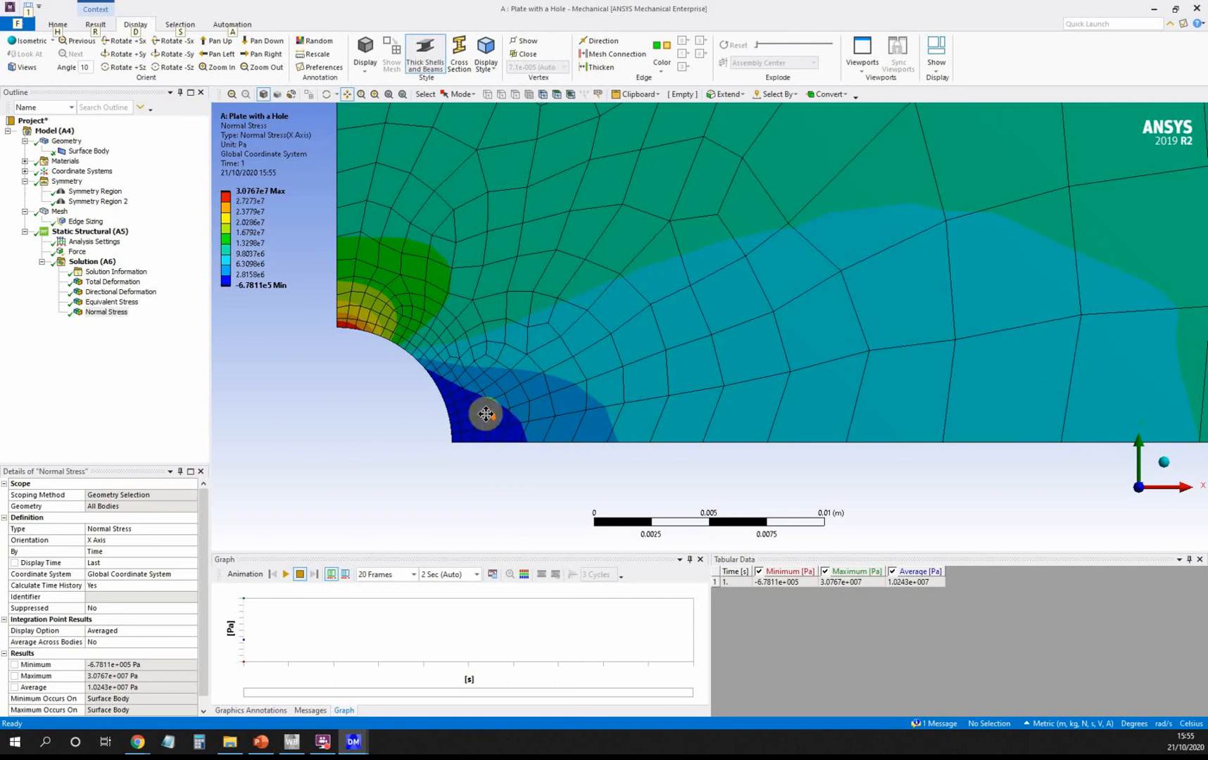
left_click(389, 94)
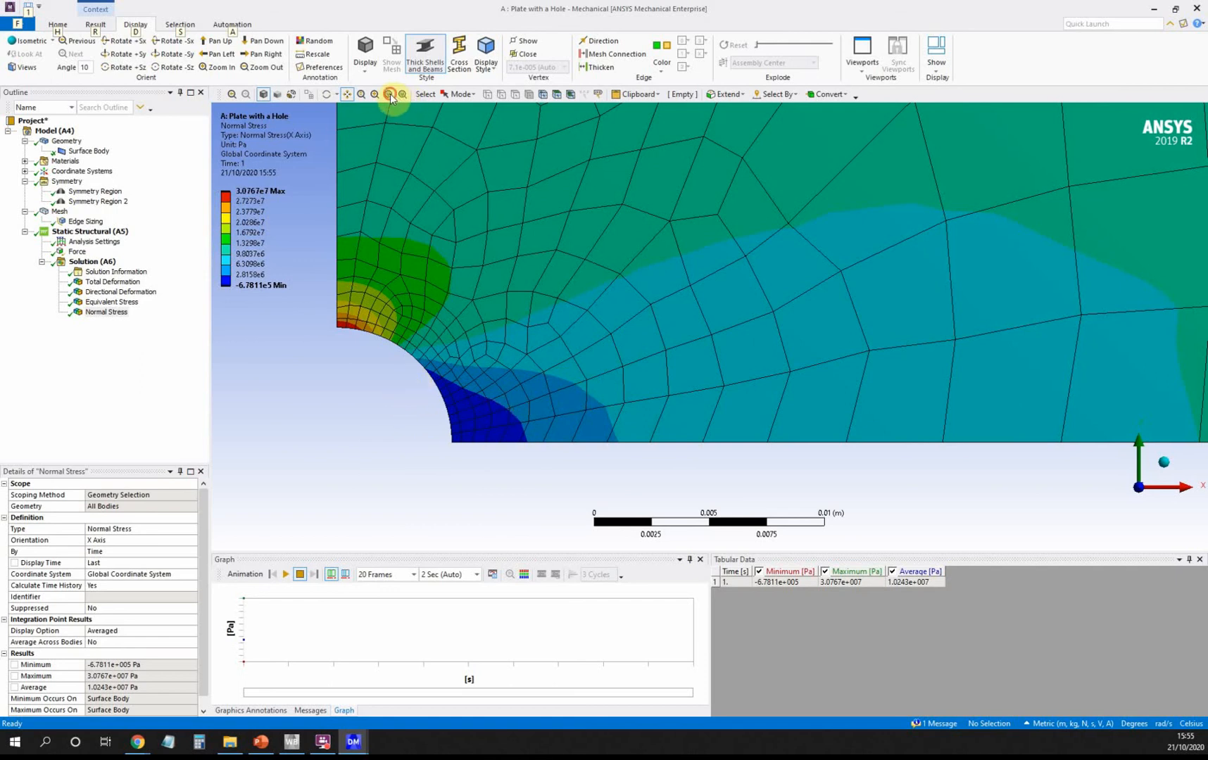
key("alt")
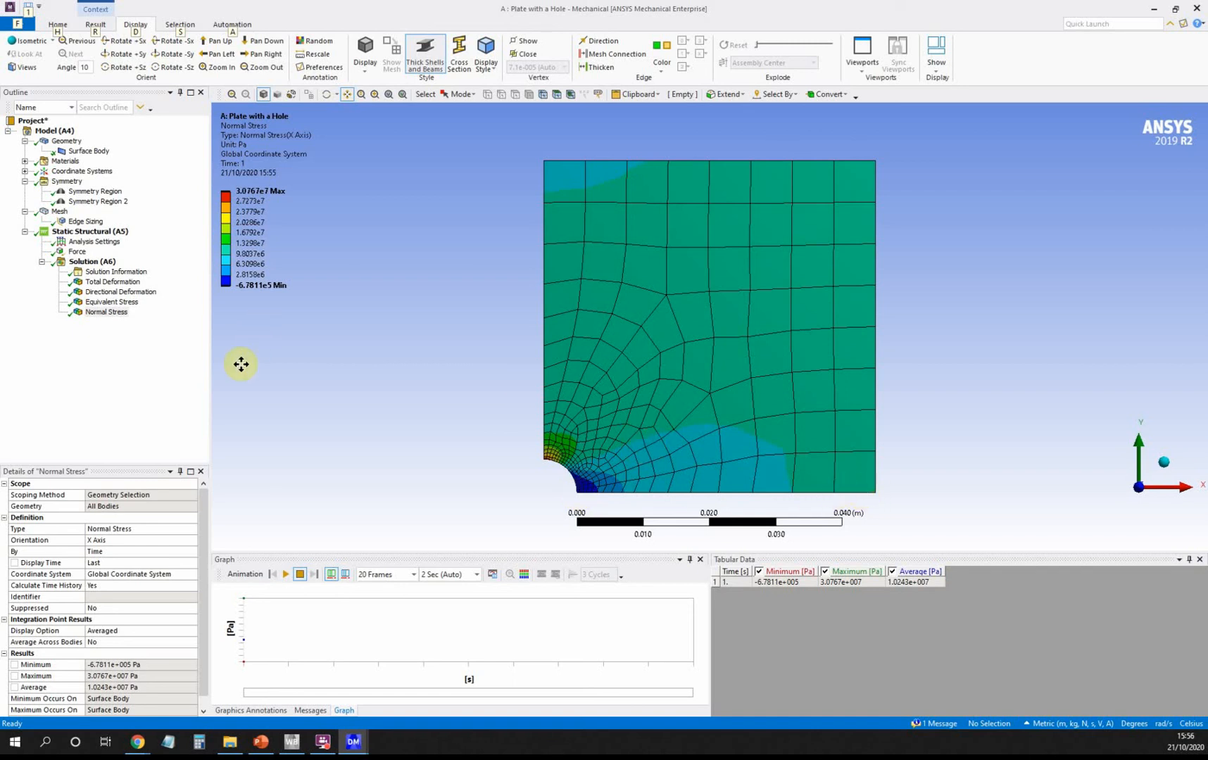
Step: Insert a second Sizing control under Mesh and scope it to the plate's bottom horizontal edge
left_click(60, 213)
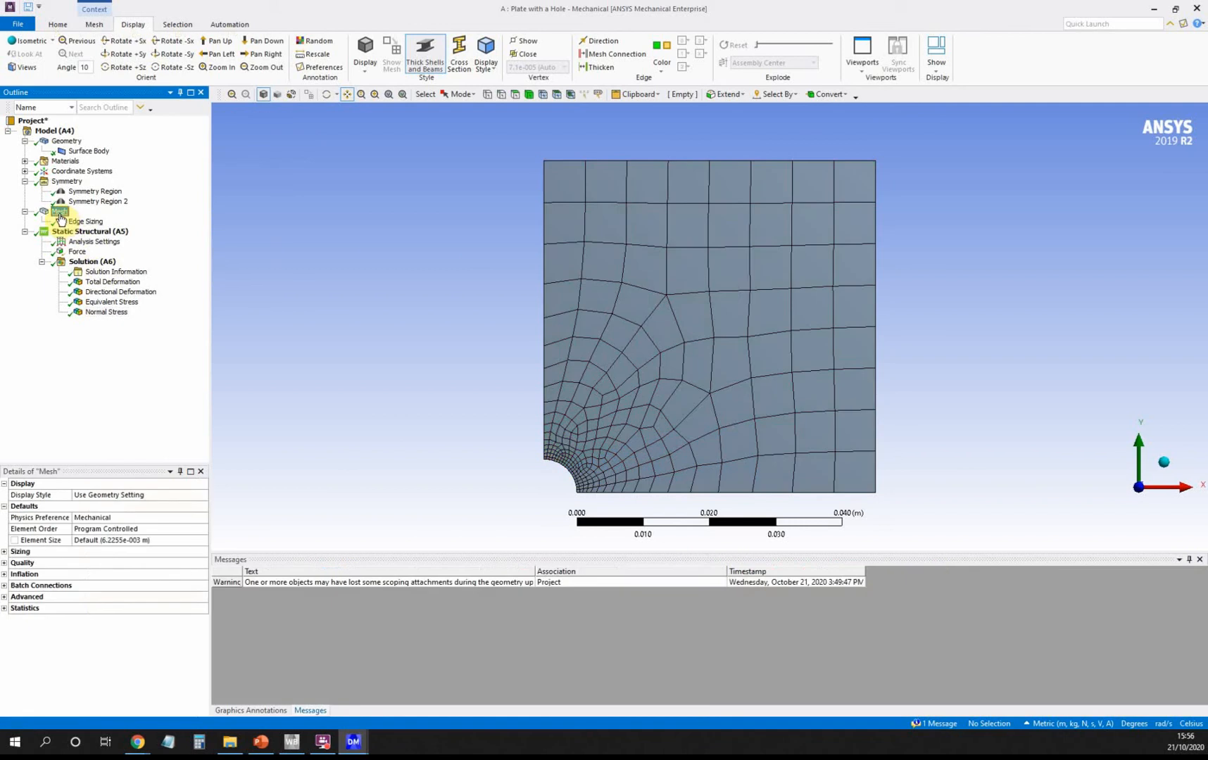
right_click(59, 217)
mouse_move(71, 224)
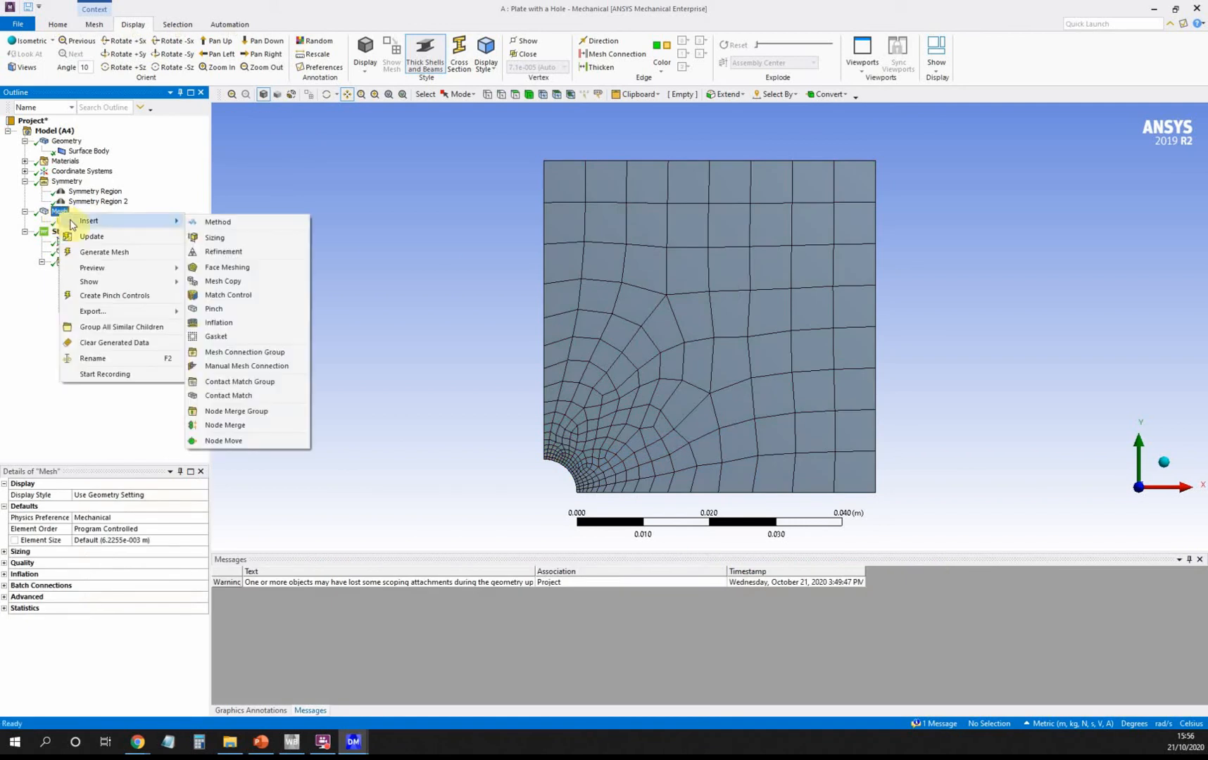
left_click(224, 238)
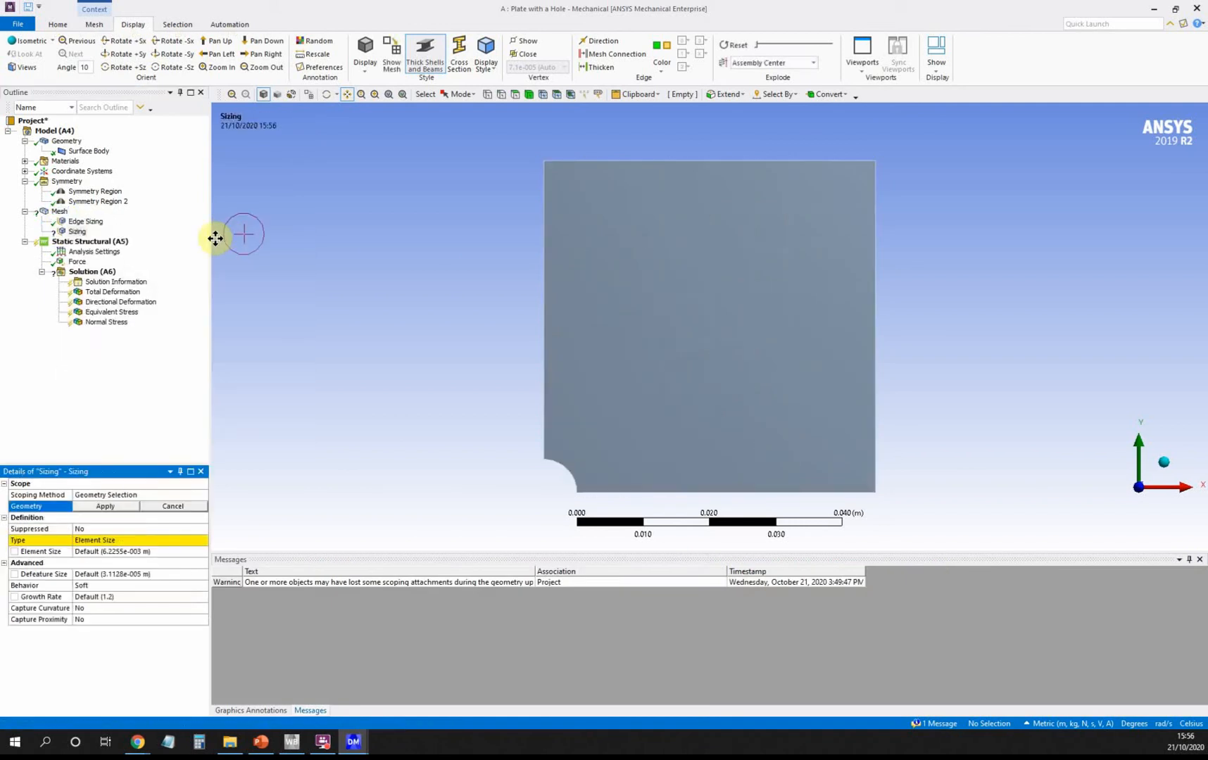
left_click(501, 94)
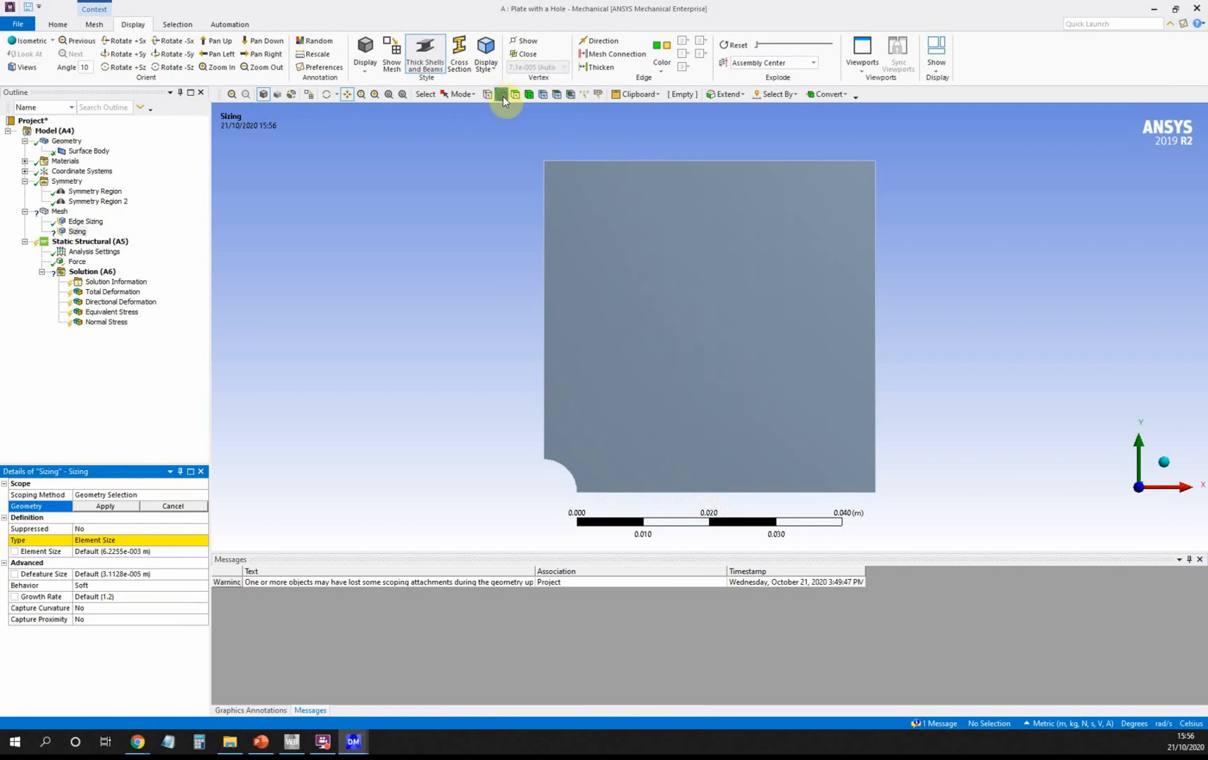
left_click(741, 497)
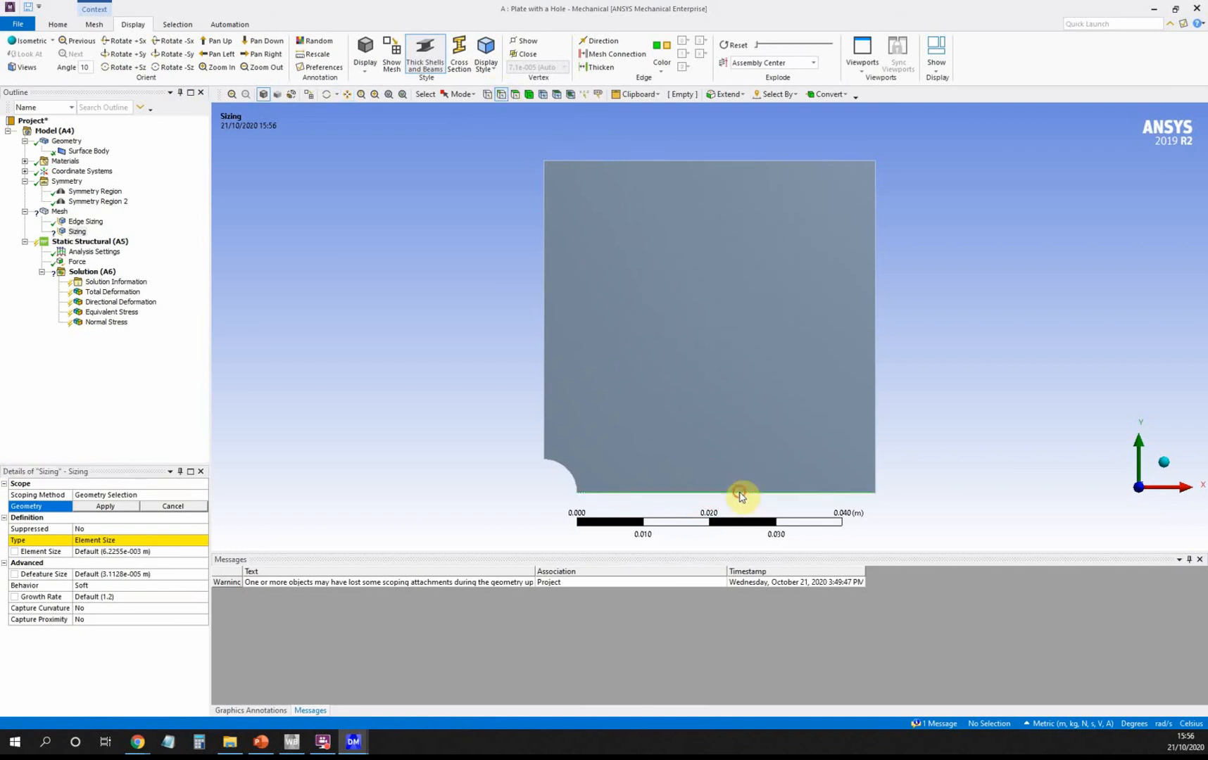
left_click(120, 506)
Step: Define the bottom edge sizing by Number of Divisions and set it to 20
left_click(133, 541)
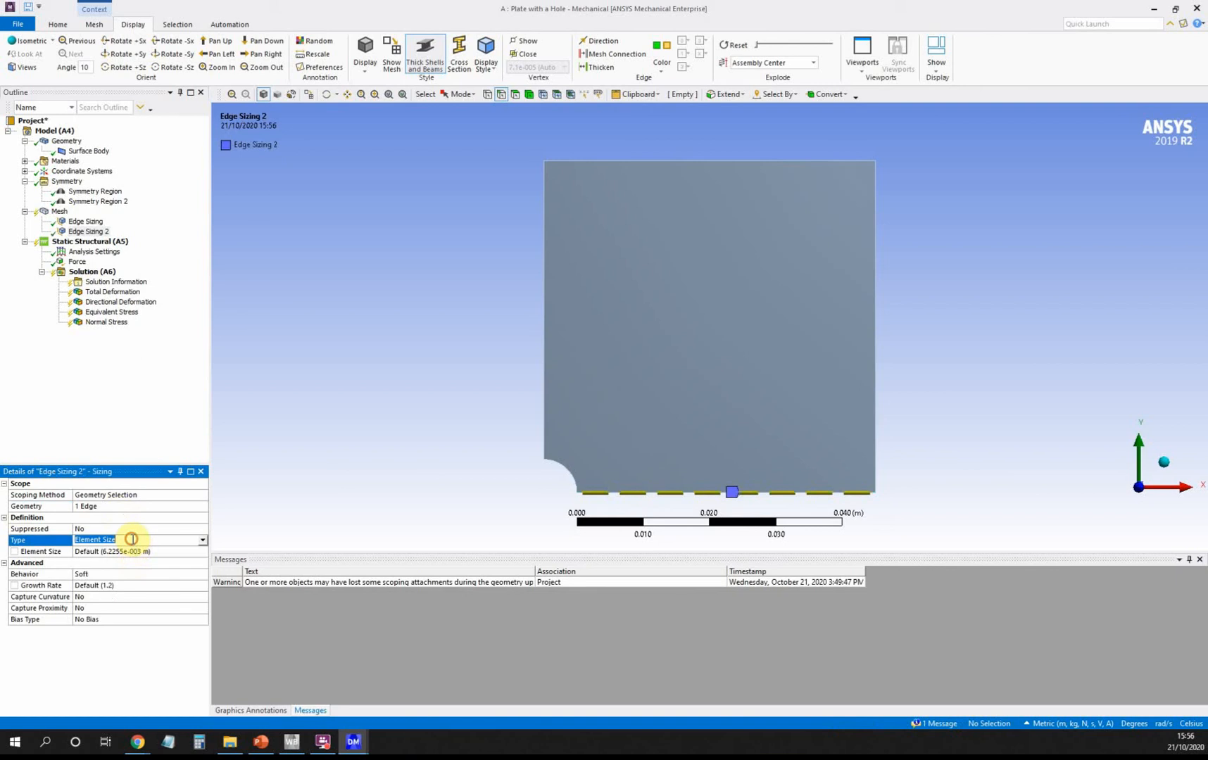
left_click(202, 541)
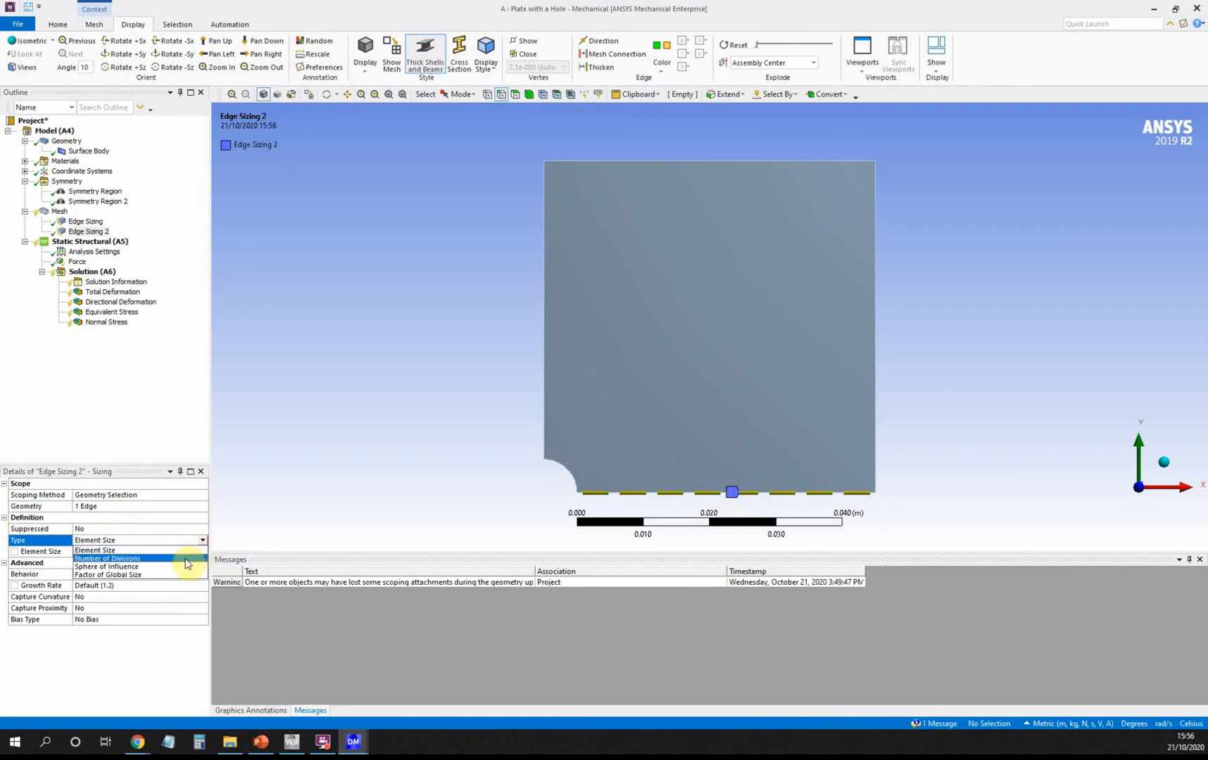
left_click(186, 559)
left_click(109, 552)
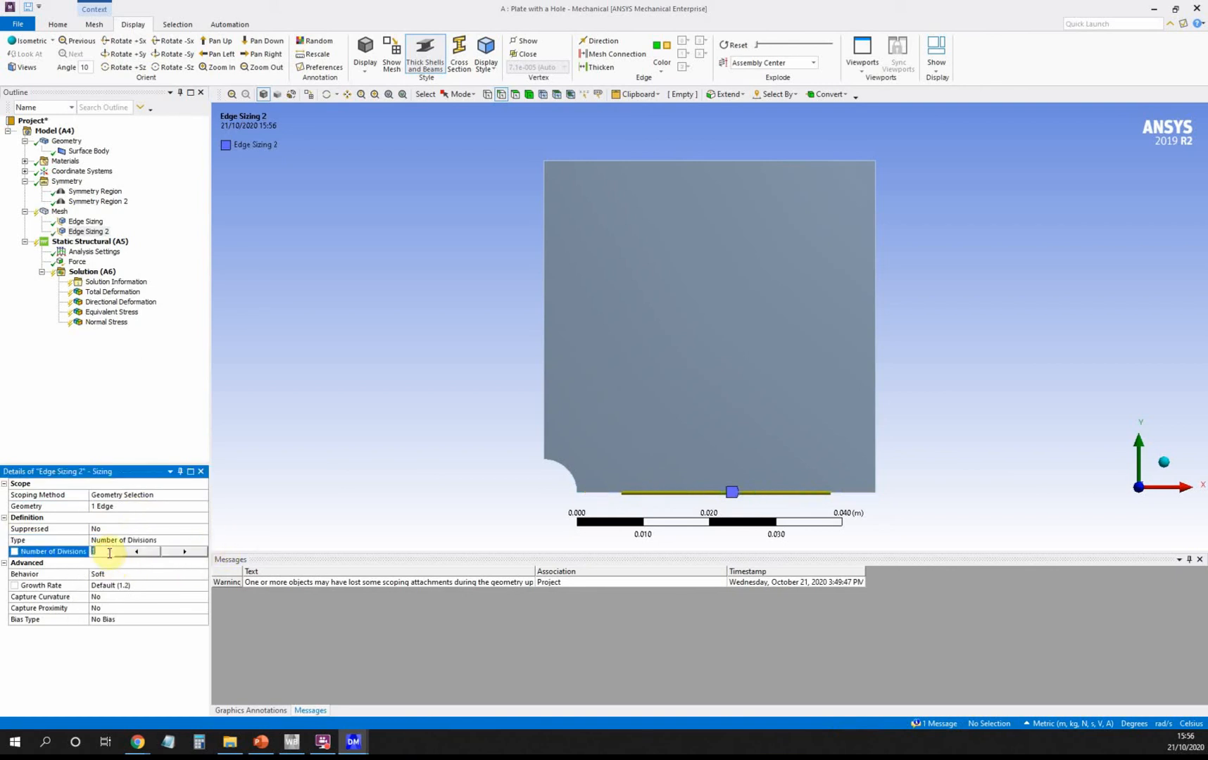
type("20")
key("Return")
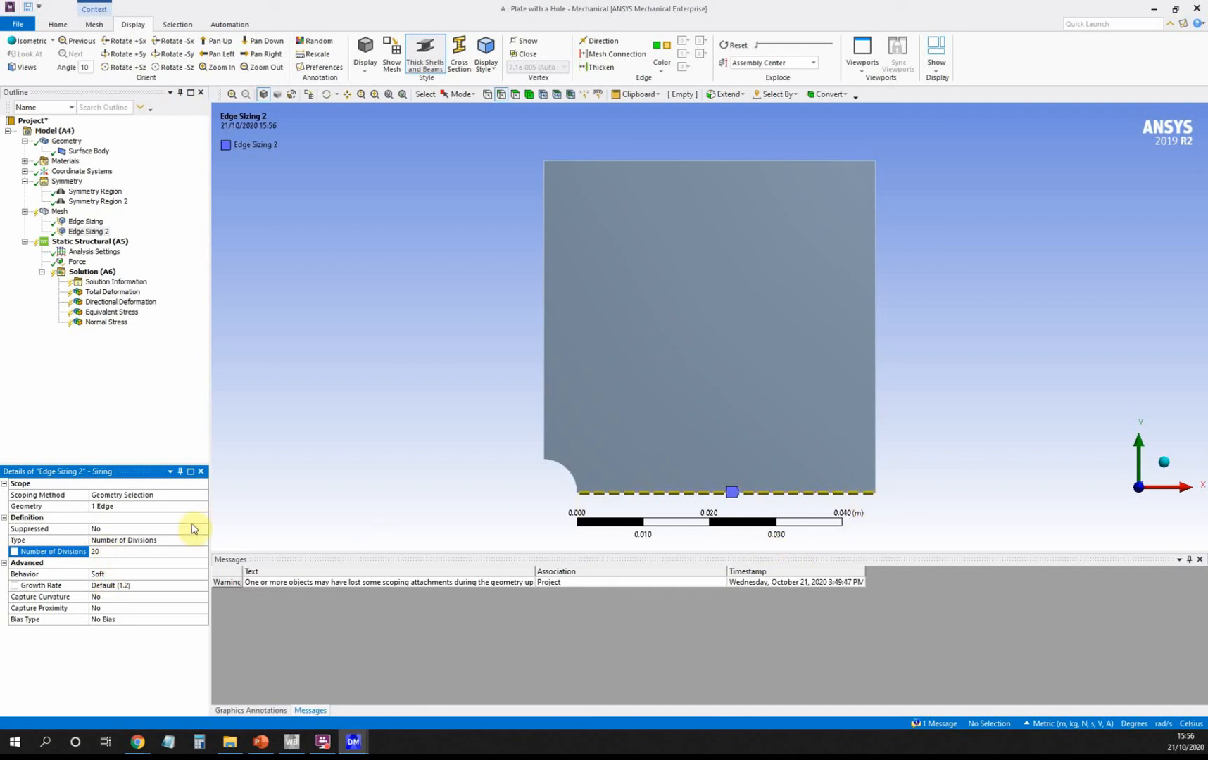
Step: Give the bottom edge sizing a one-directional bias with the short-to-long division pattern and a bias factor of 10
left_click(125, 625)
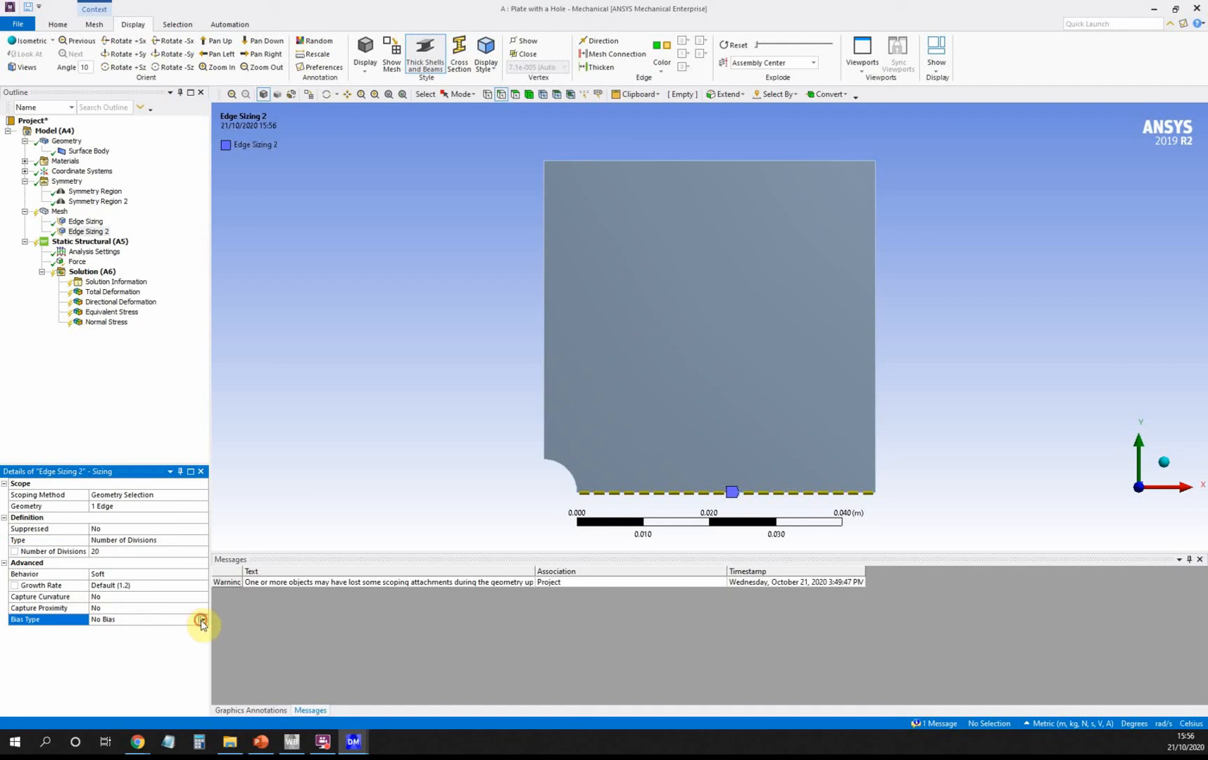
left_click(201, 620)
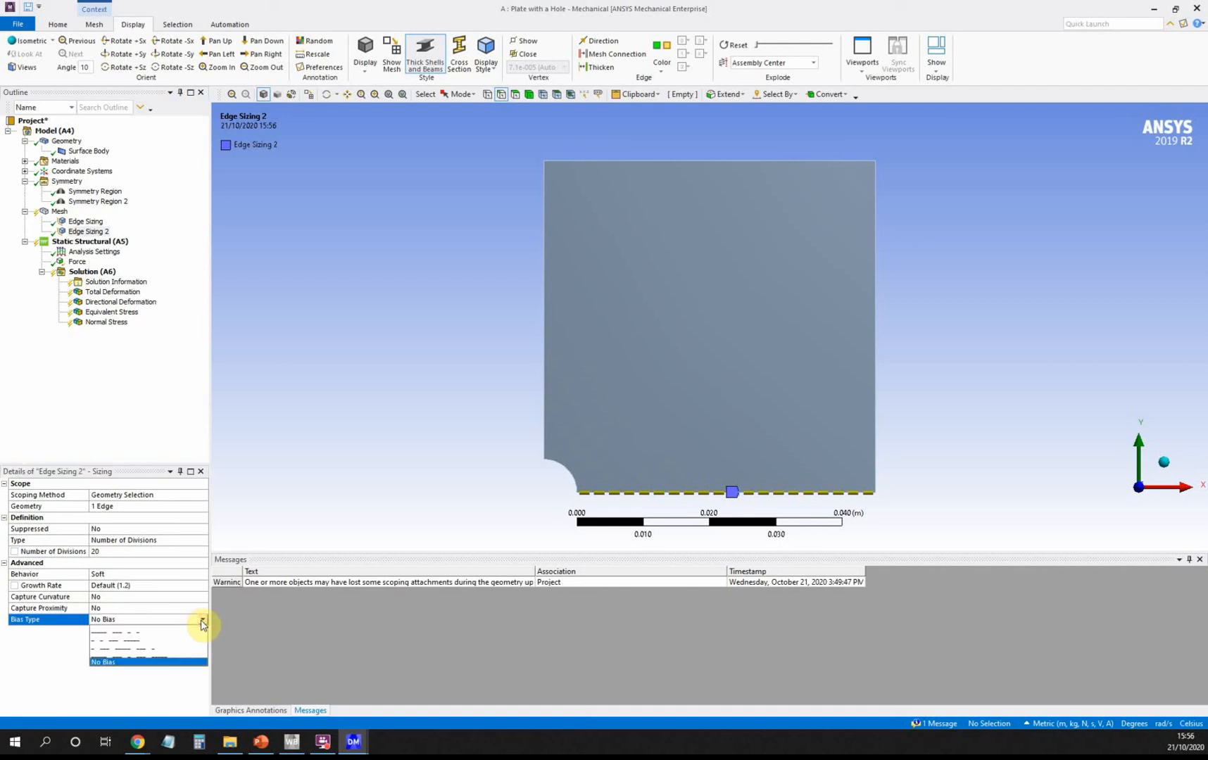
left_click(180, 649)
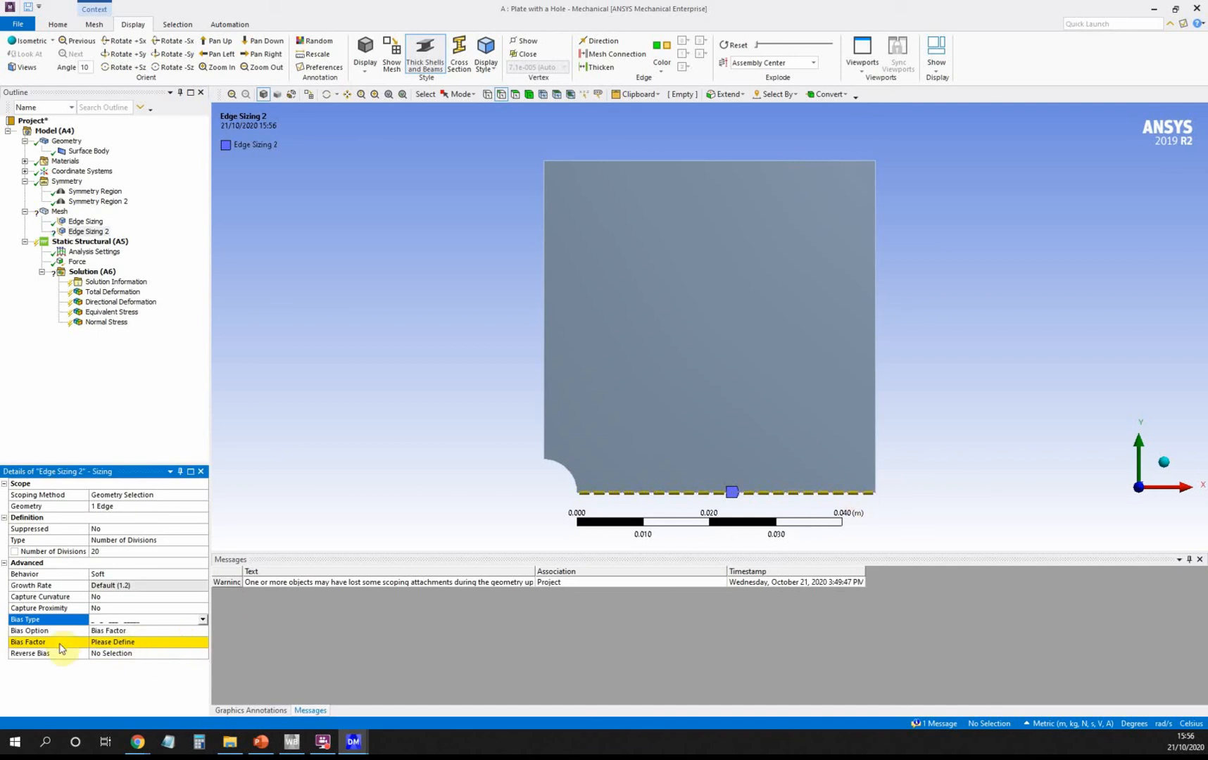
left_click(148, 646)
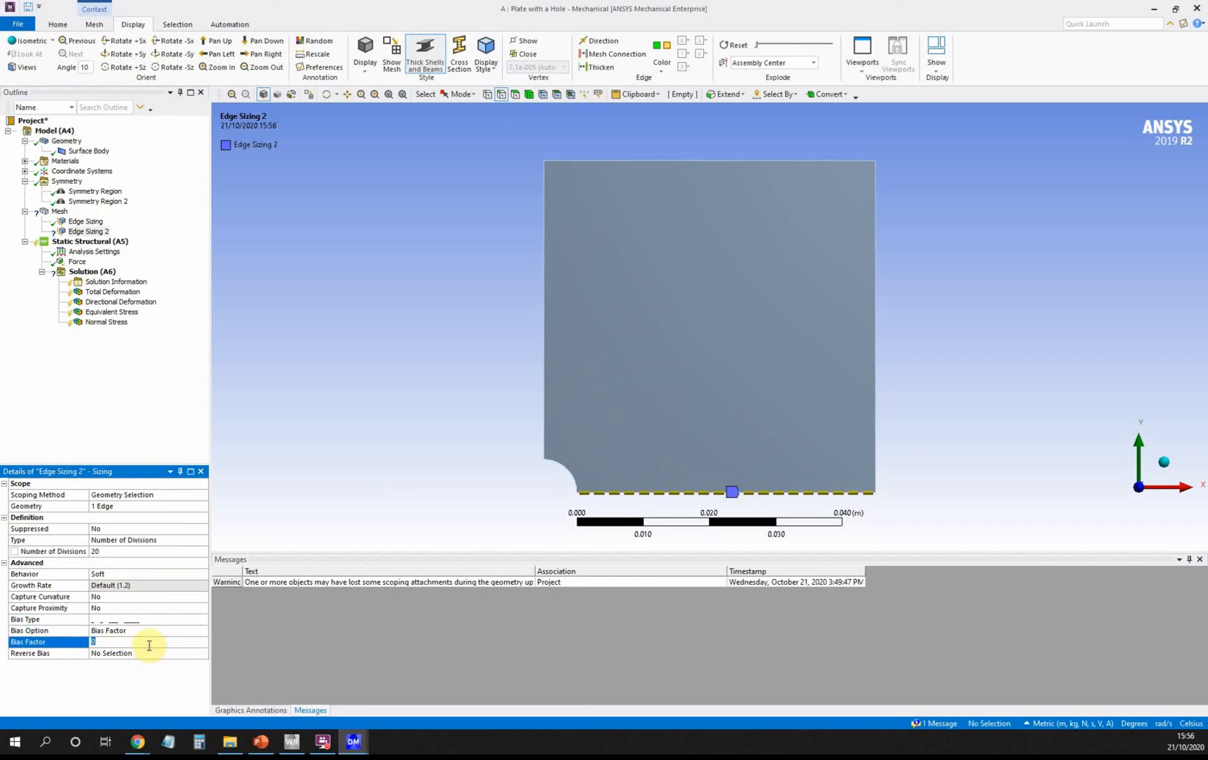
type("1")
key("Return")
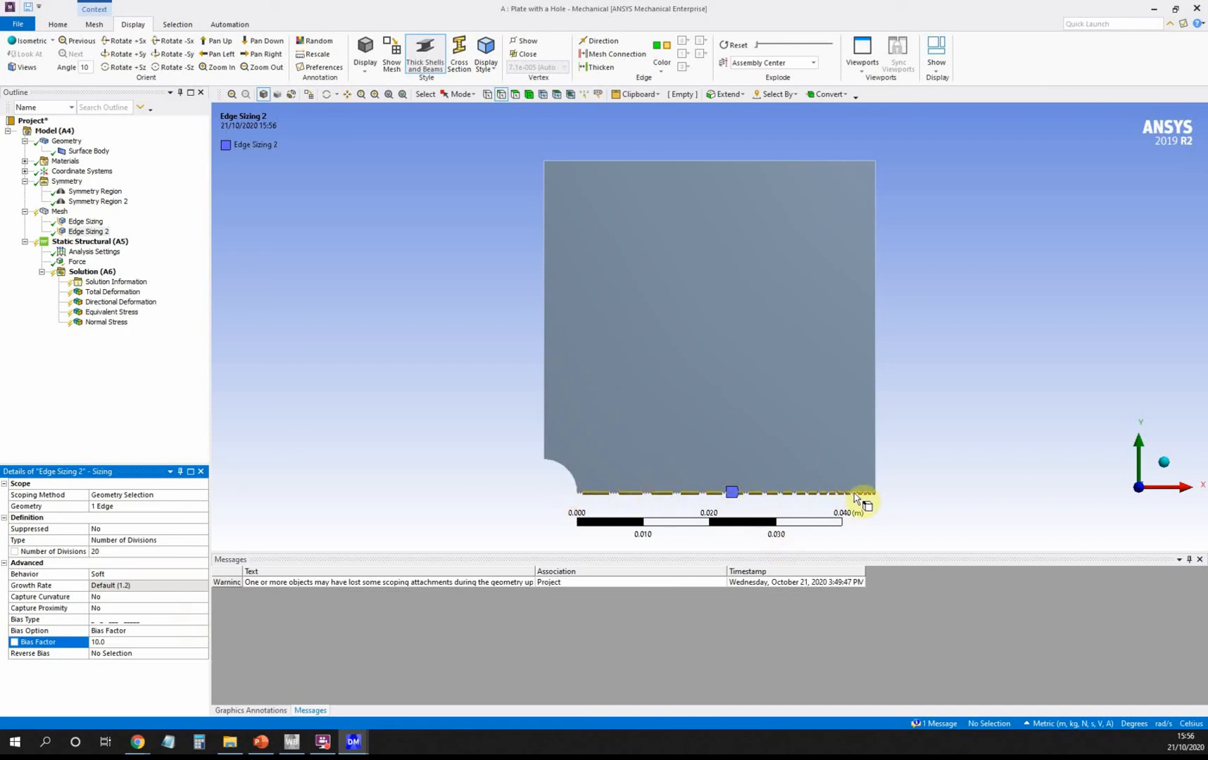
Step: Reverse the bias for the plate's bottom edge so its divisions become finer towards the hole
left_click(127, 654)
left_click(126, 655)
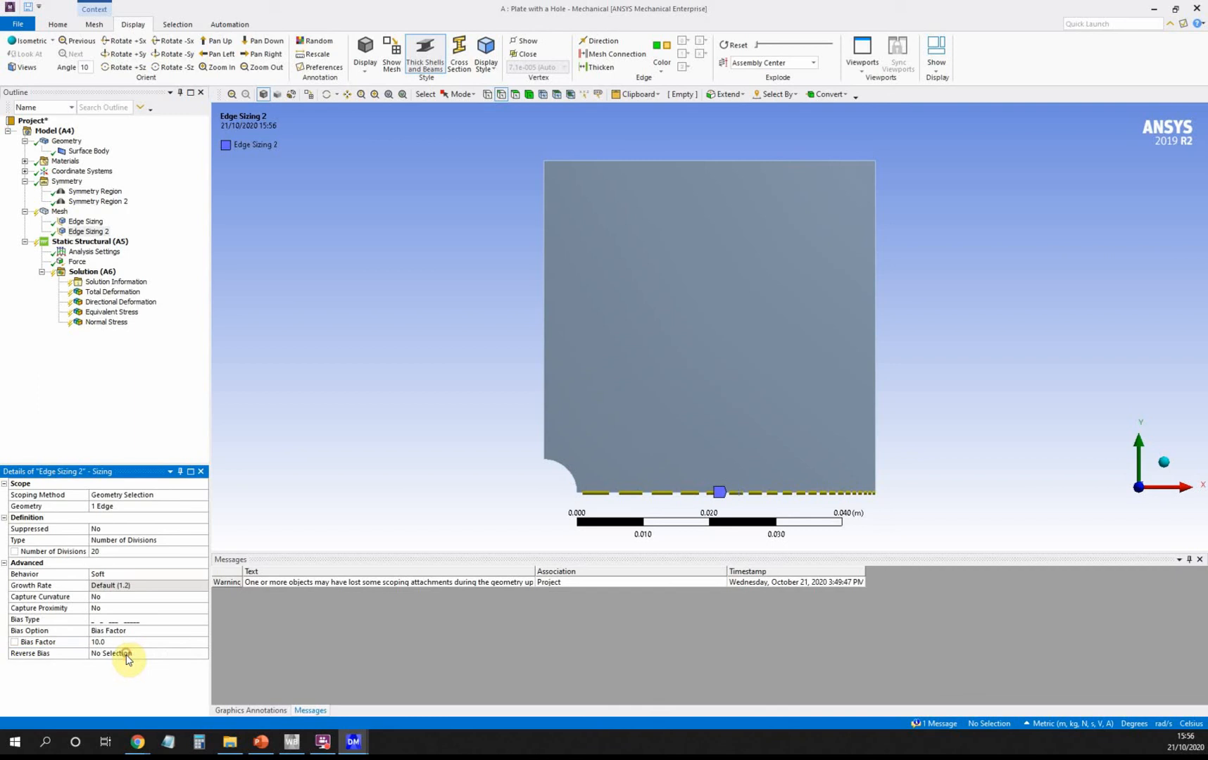
left_click(684, 494)
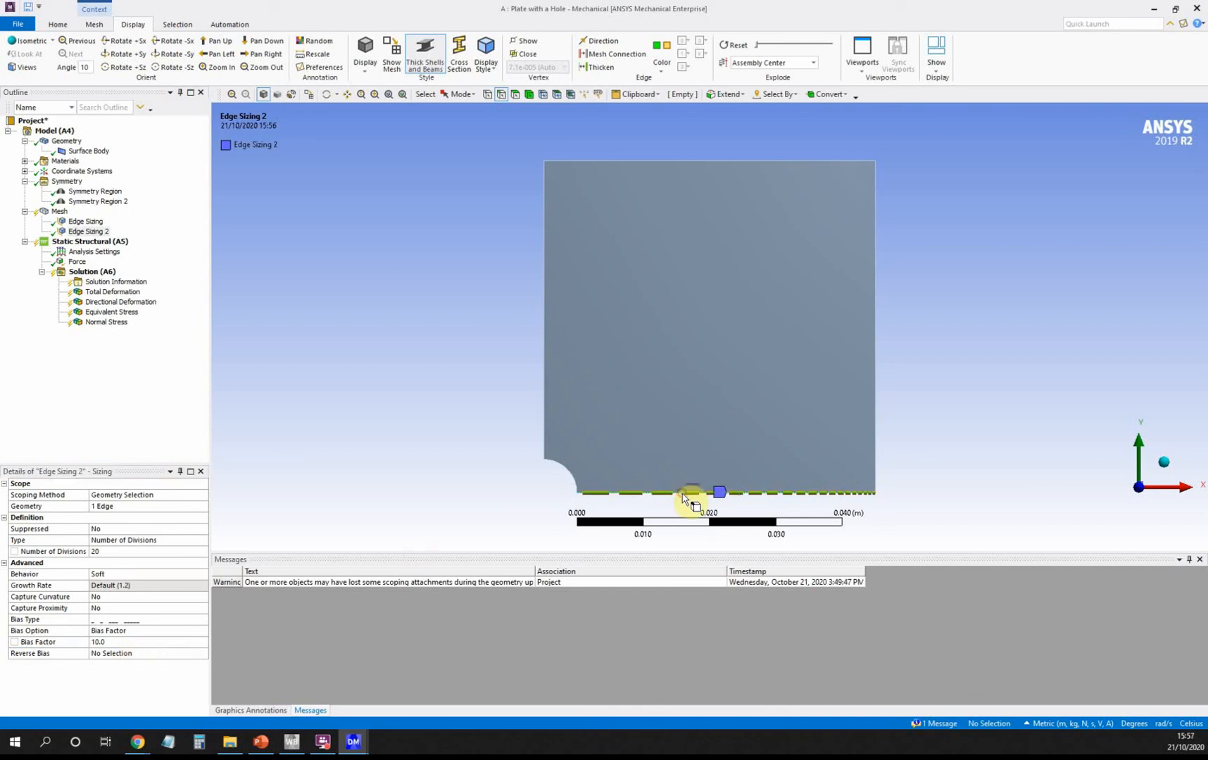
left_click(121, 654)
left_click(118, 654)
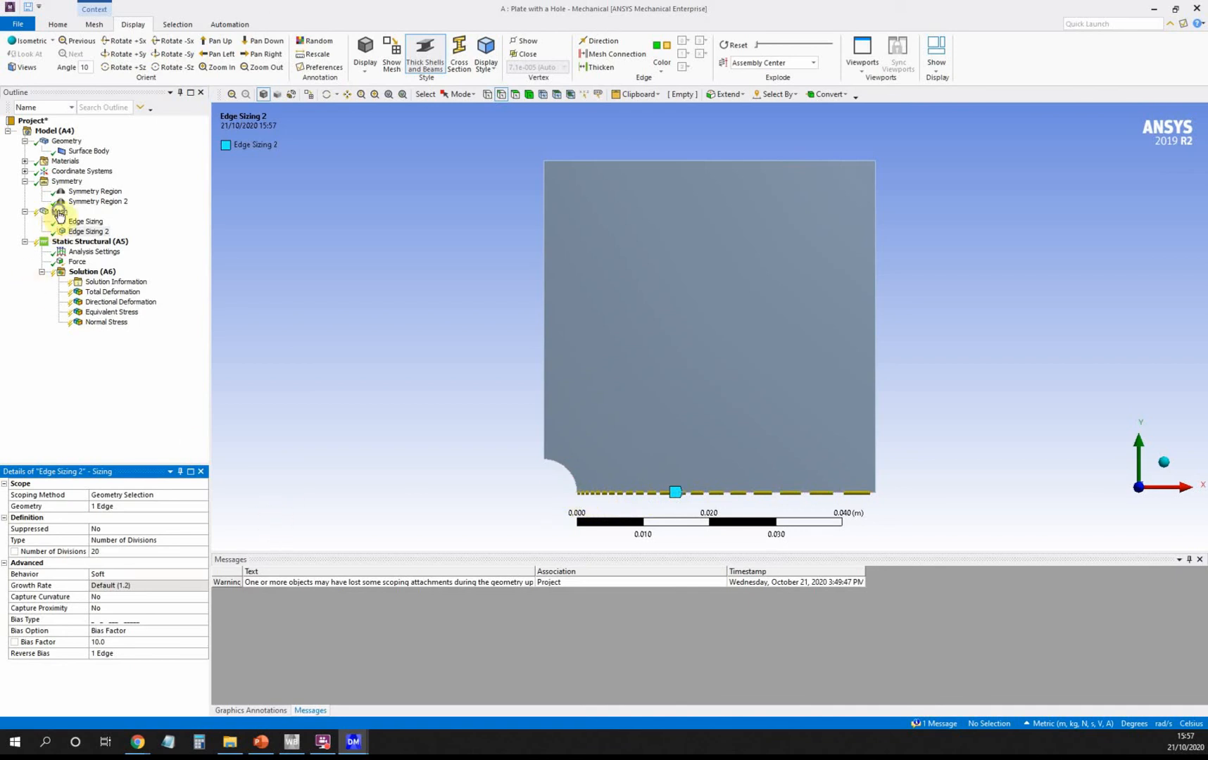
Step: Insert a third Sizing control under Mesh and scope it to the plate's left vertical edge
right_click(59, 214)
mouse_move(92, 218)
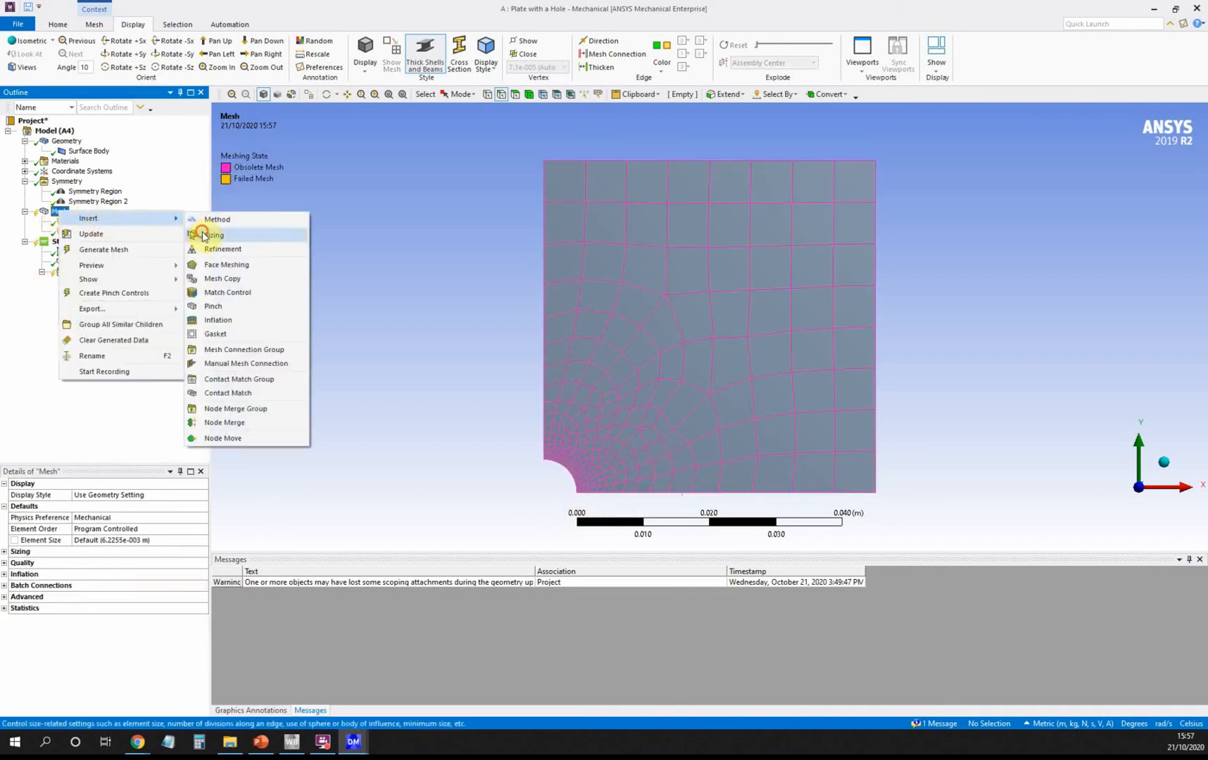
left_click(208, 235)
left_click(547, 343)
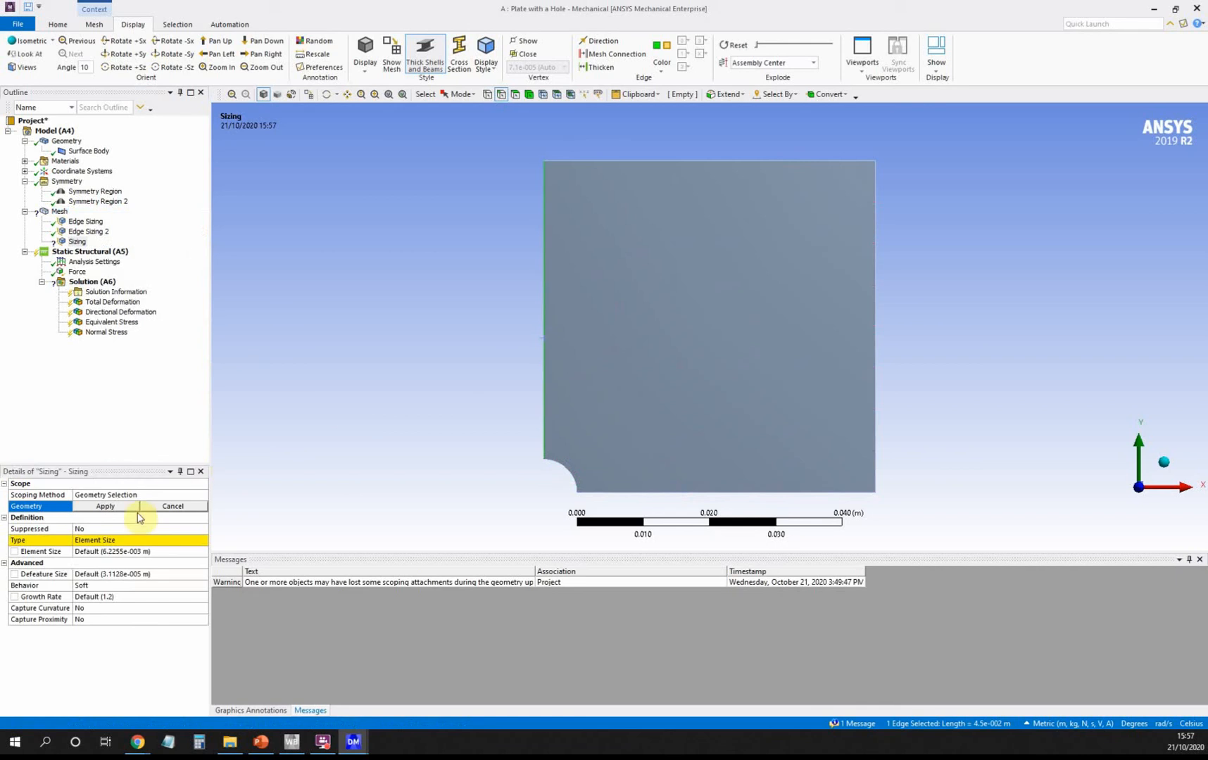
left_click(113, 539)
left_click(116, 506)
left_click(97, 504)
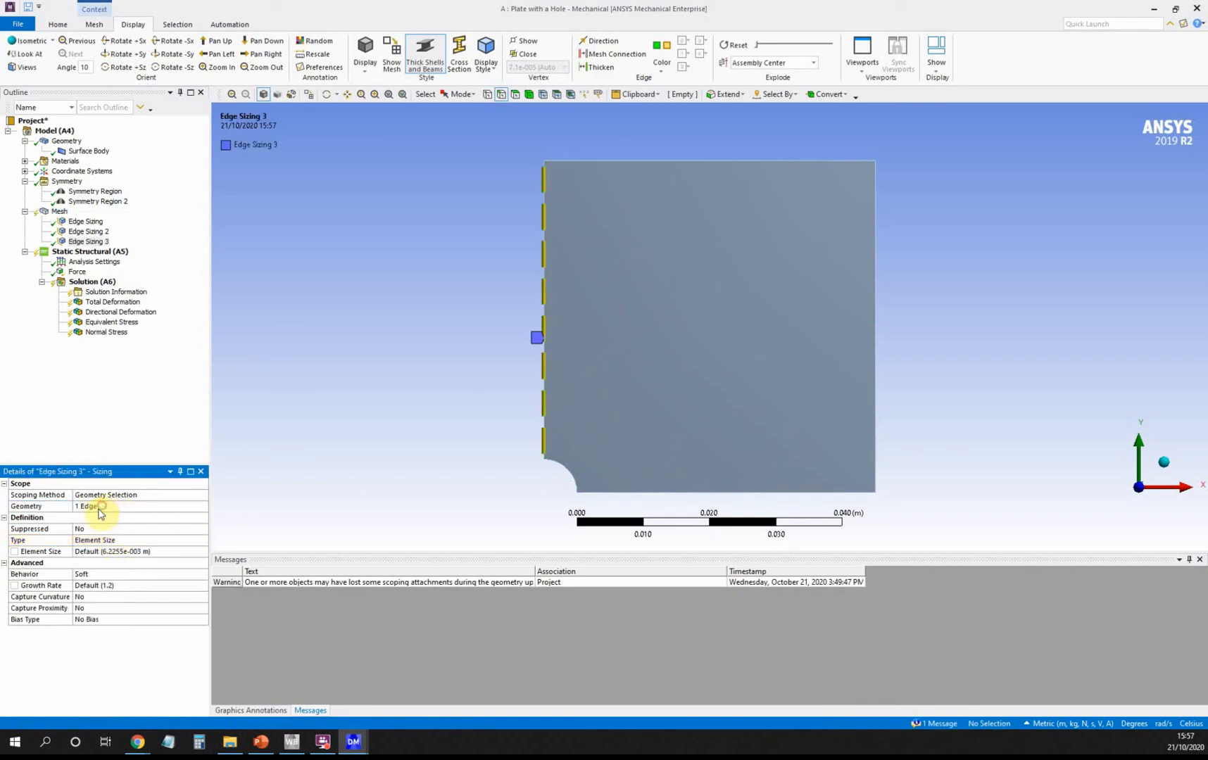
Step: Define the left vertical edge sizing by Number of Divisions and set it to 20
left_click(102, 527)
left_click(113, 540)
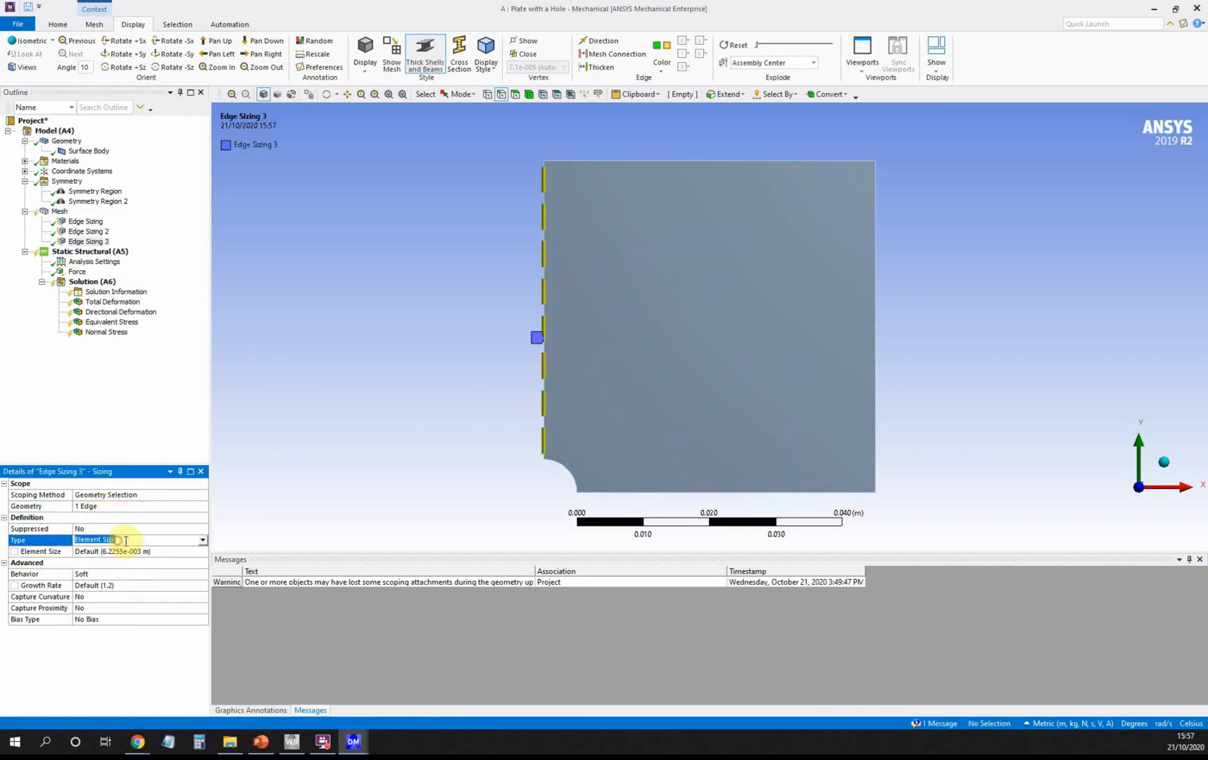
left_click(202, 540)
left_click(107, 558)
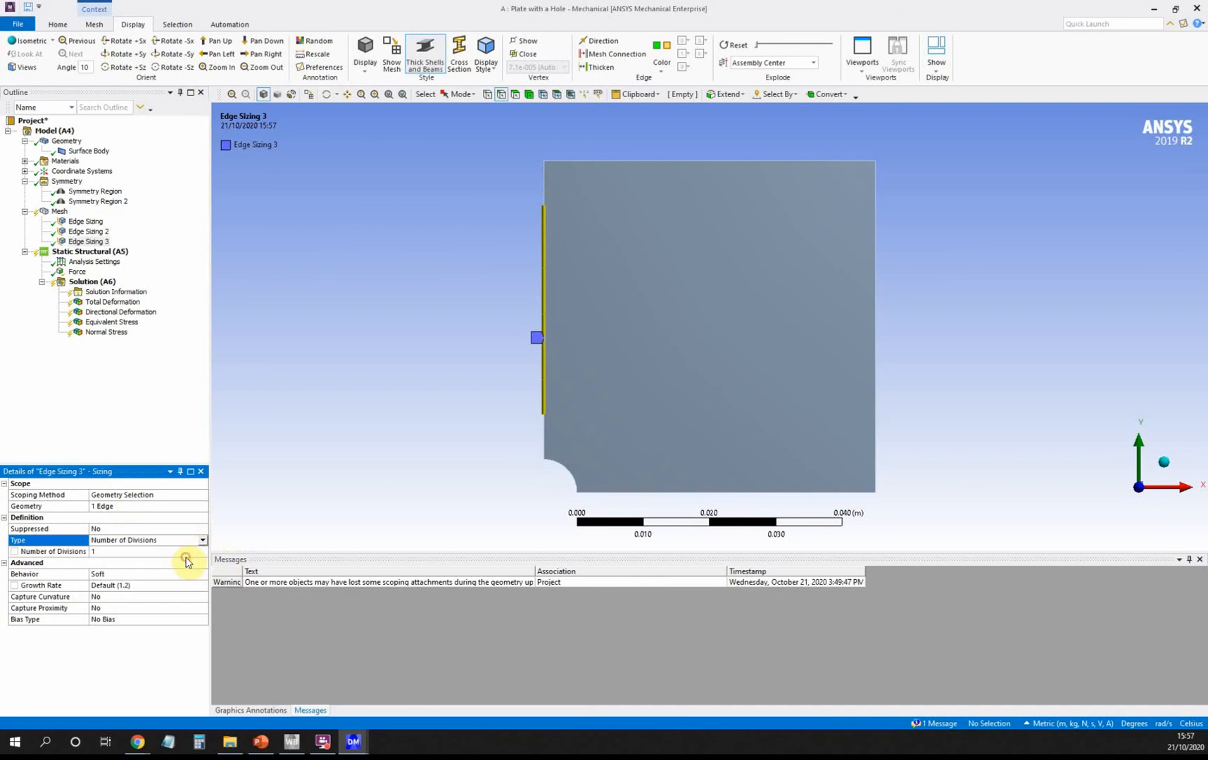
left_click(101, 552)
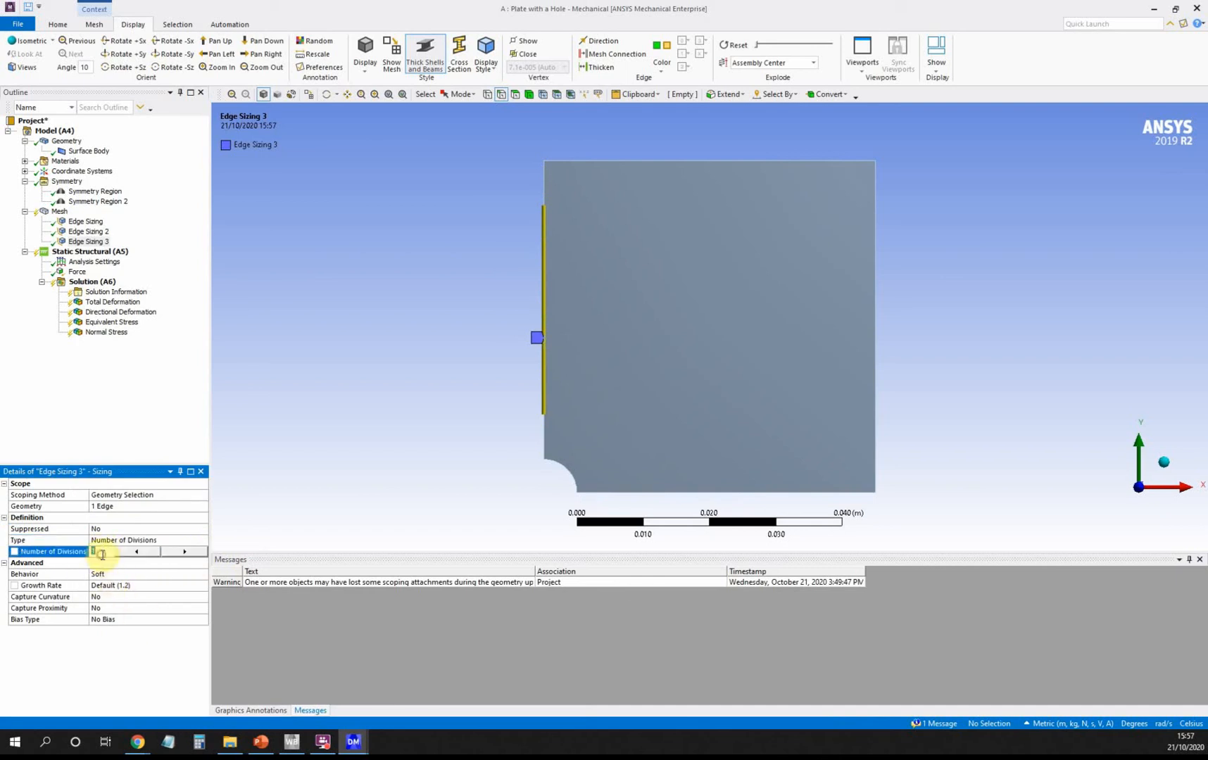
type("20")
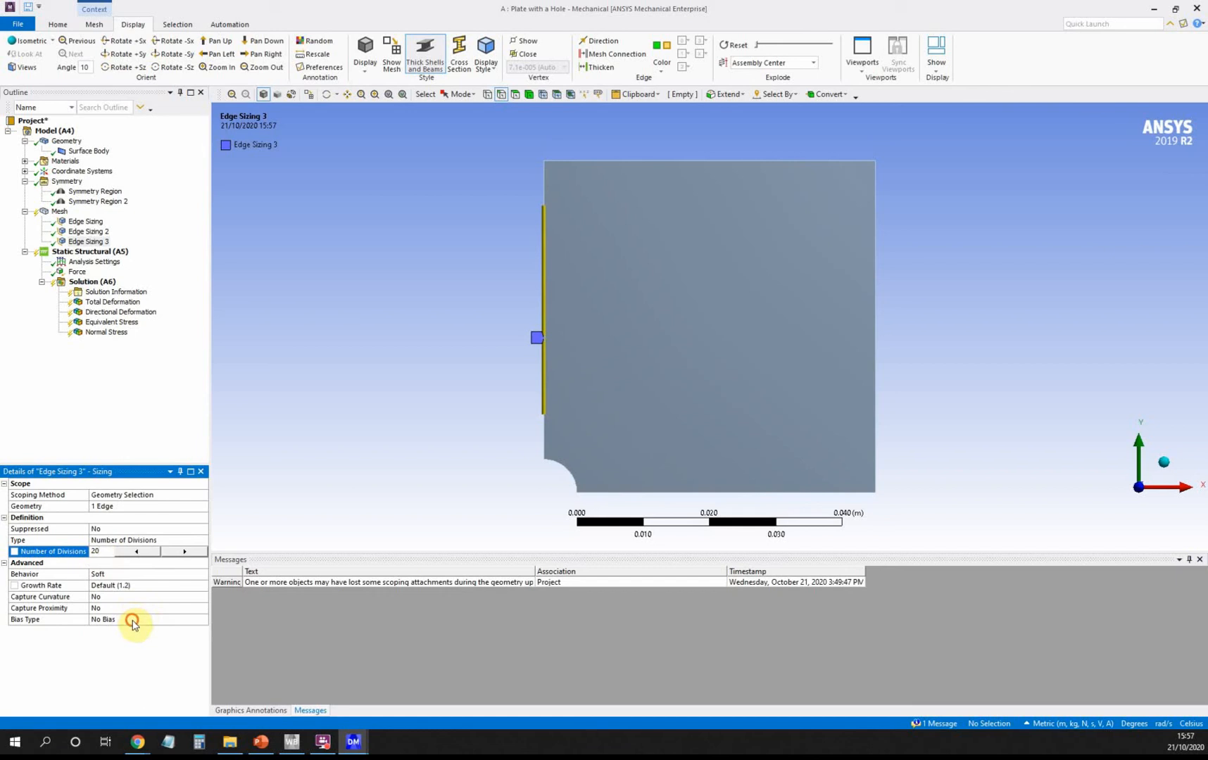
Step: Bias the left vertical edge's divisions finer towards the hole using the short-to-long pattern and a bias factor of 10
left_click(133, 623)
left_click(200, 623)
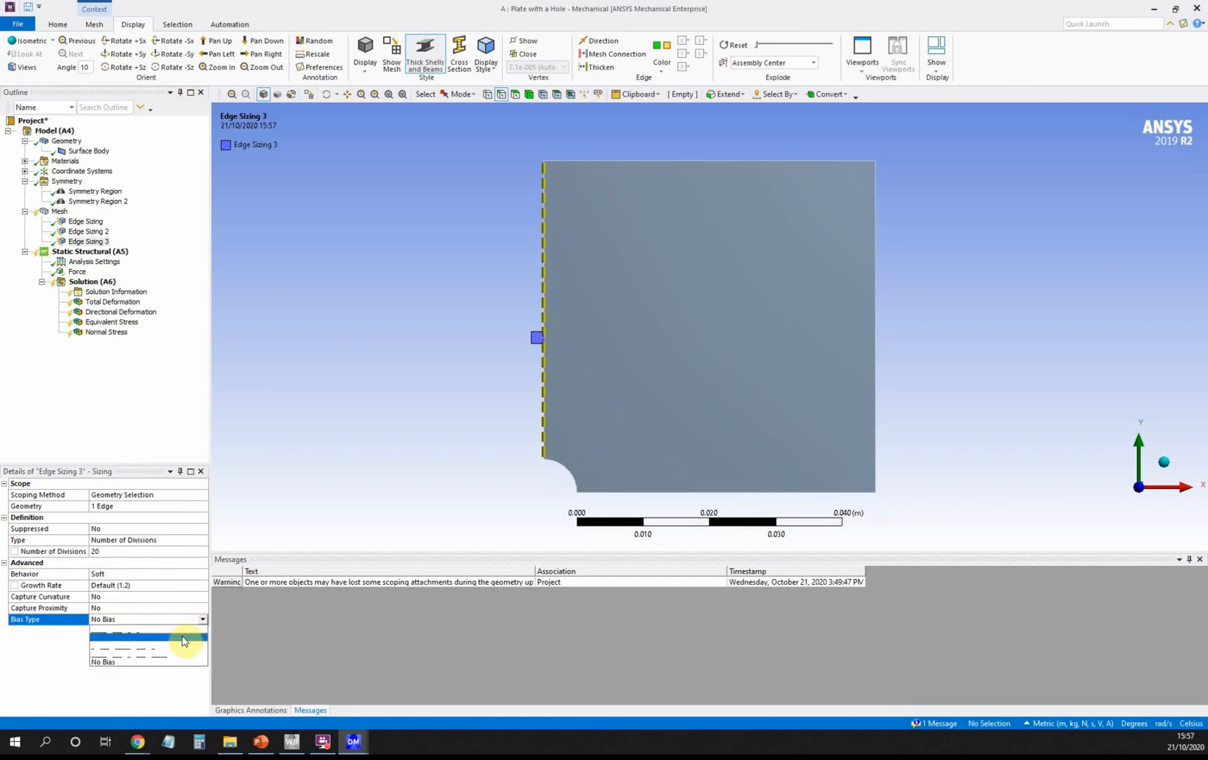
left_click(182, 639)
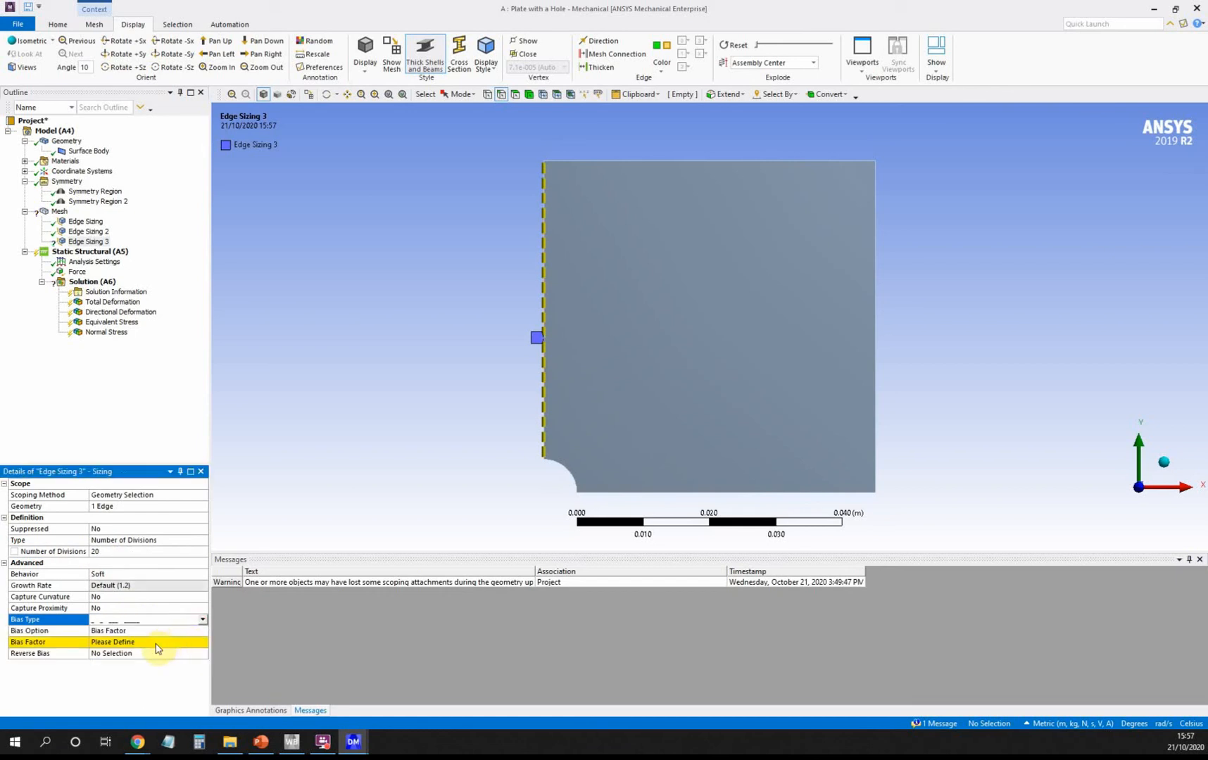
left_click(156, 643)
type("10.0")
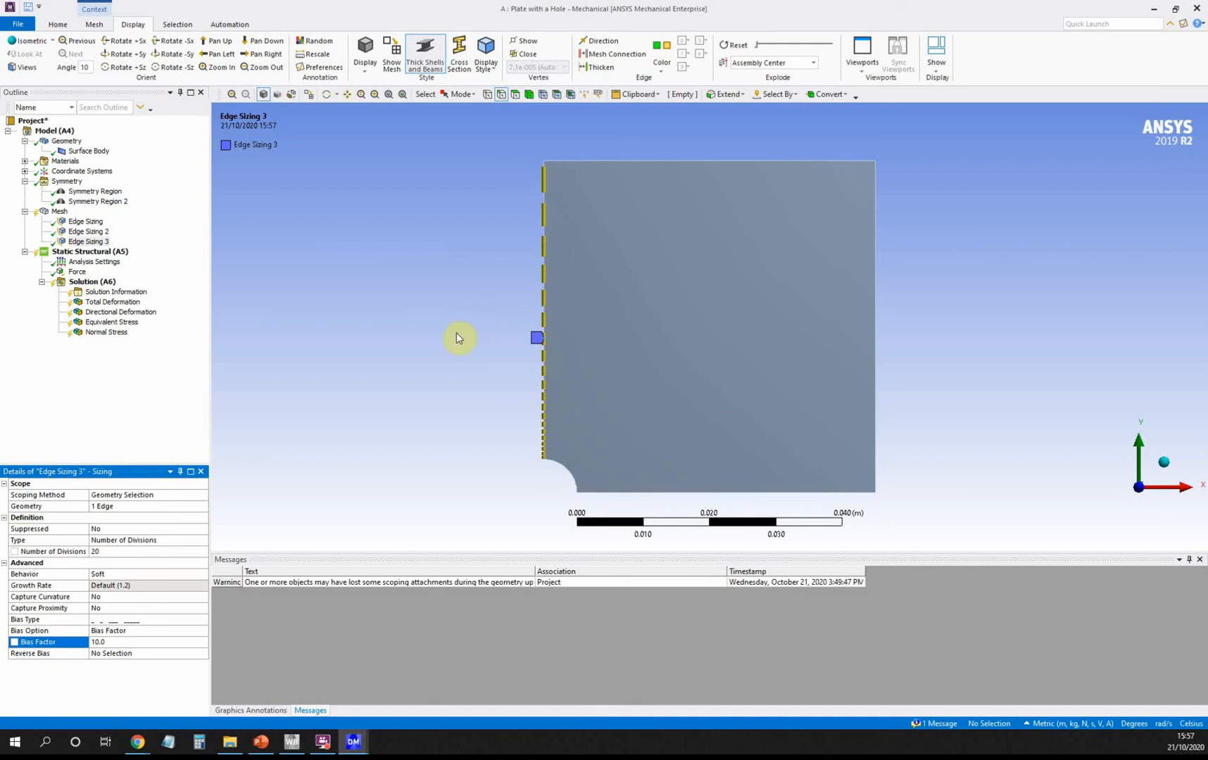
Step: Generate the mesh with the biased edge sizings and solve the static structural analysis again
left_click(61, 212)
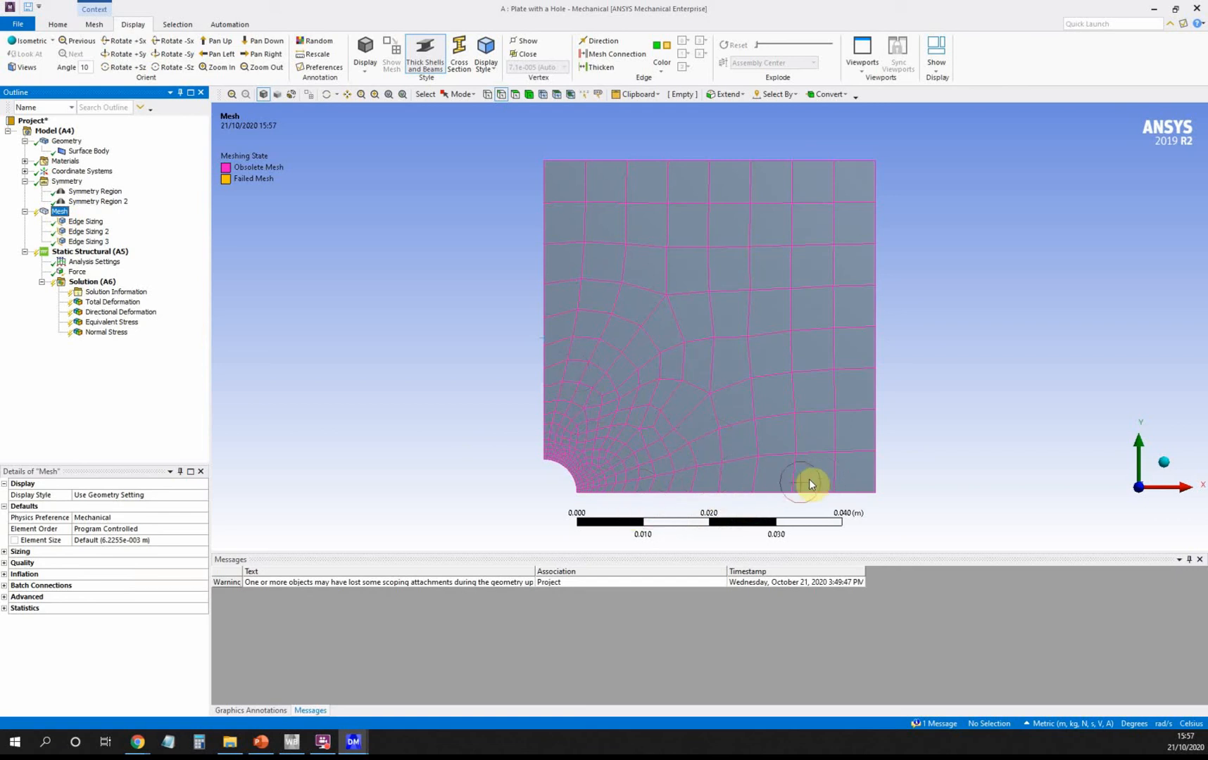
right_click(59, 216)
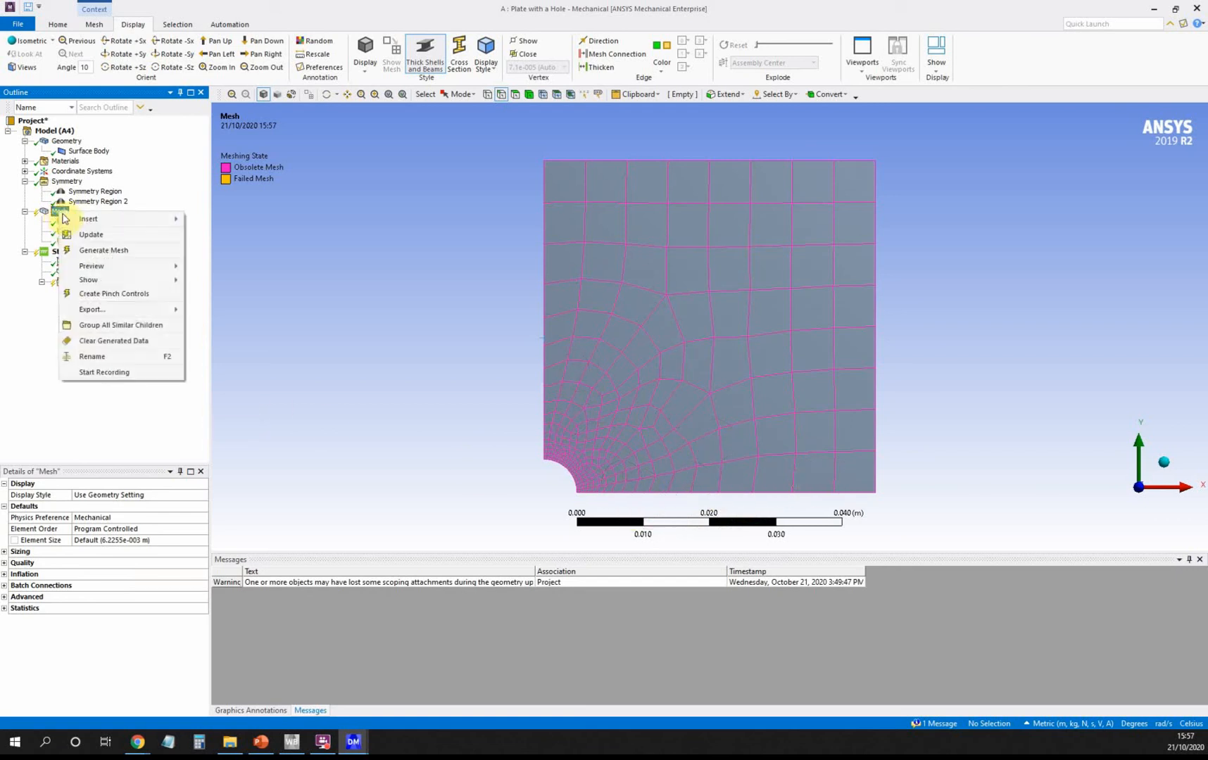
left_click(92, 249)
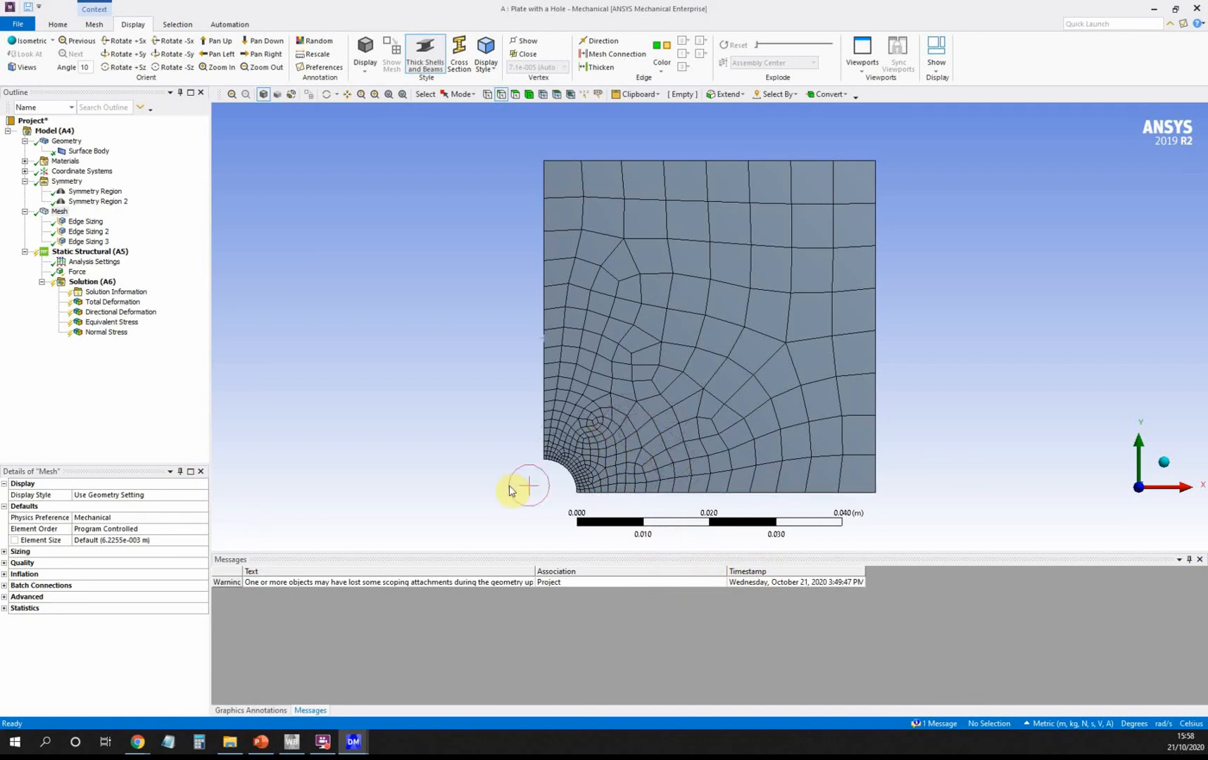
left_click(94, 283)
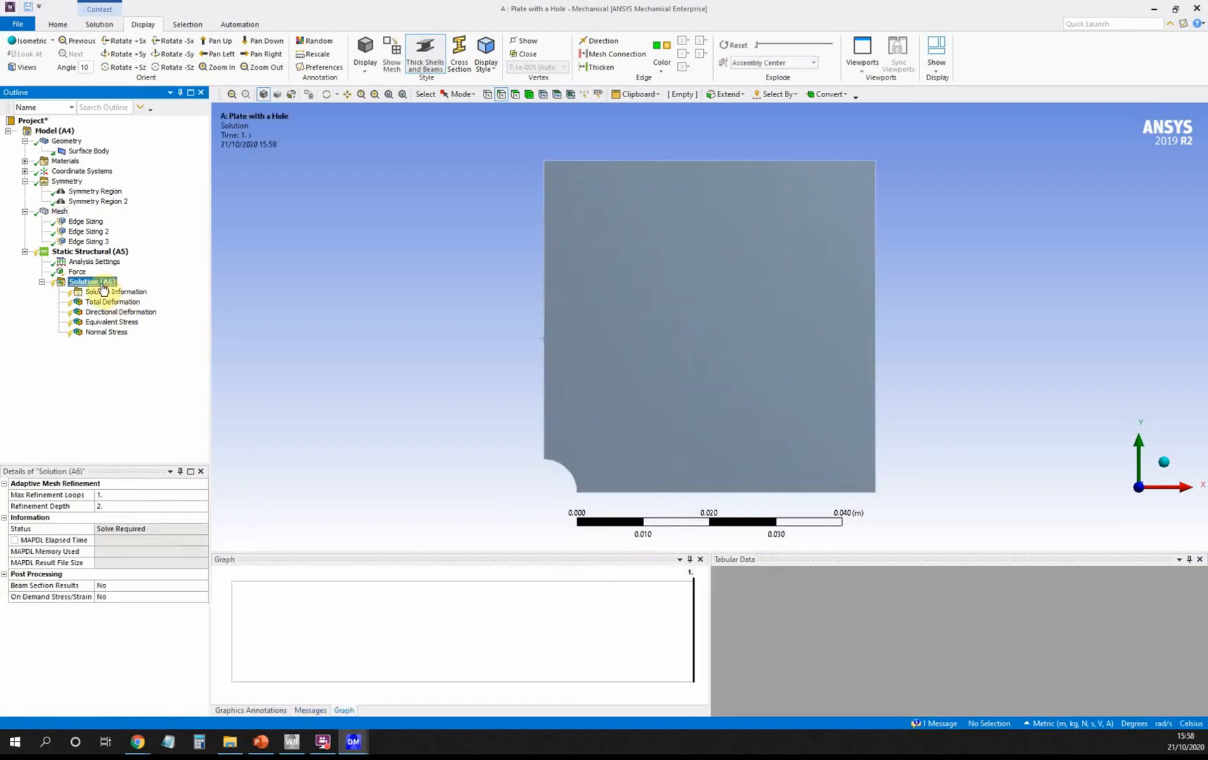
right_click(101, 283)
left_click(134, 307)
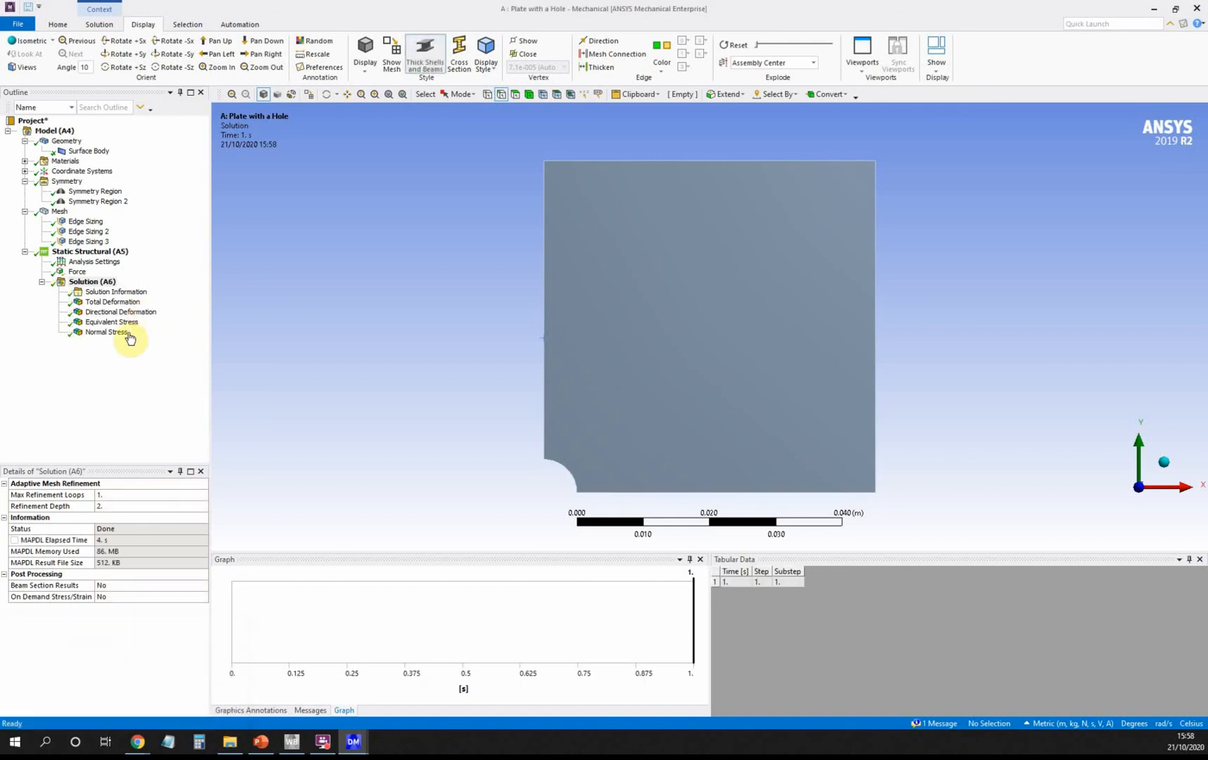
Step: Examine the Normal Stress and Equivalent Stress results closely around the hole, and the normal stress over the whole plate in isometric and front views
left_click(123, 335)
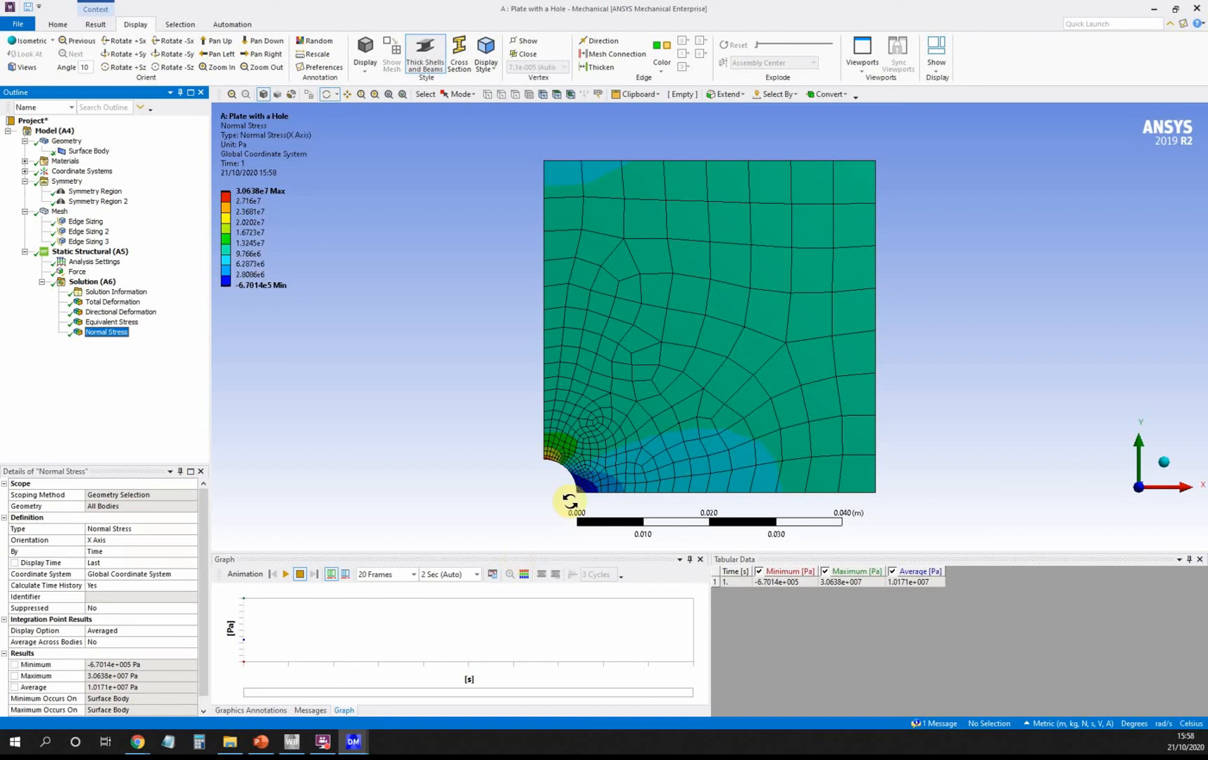
scroll(566, 482, "up", 2)
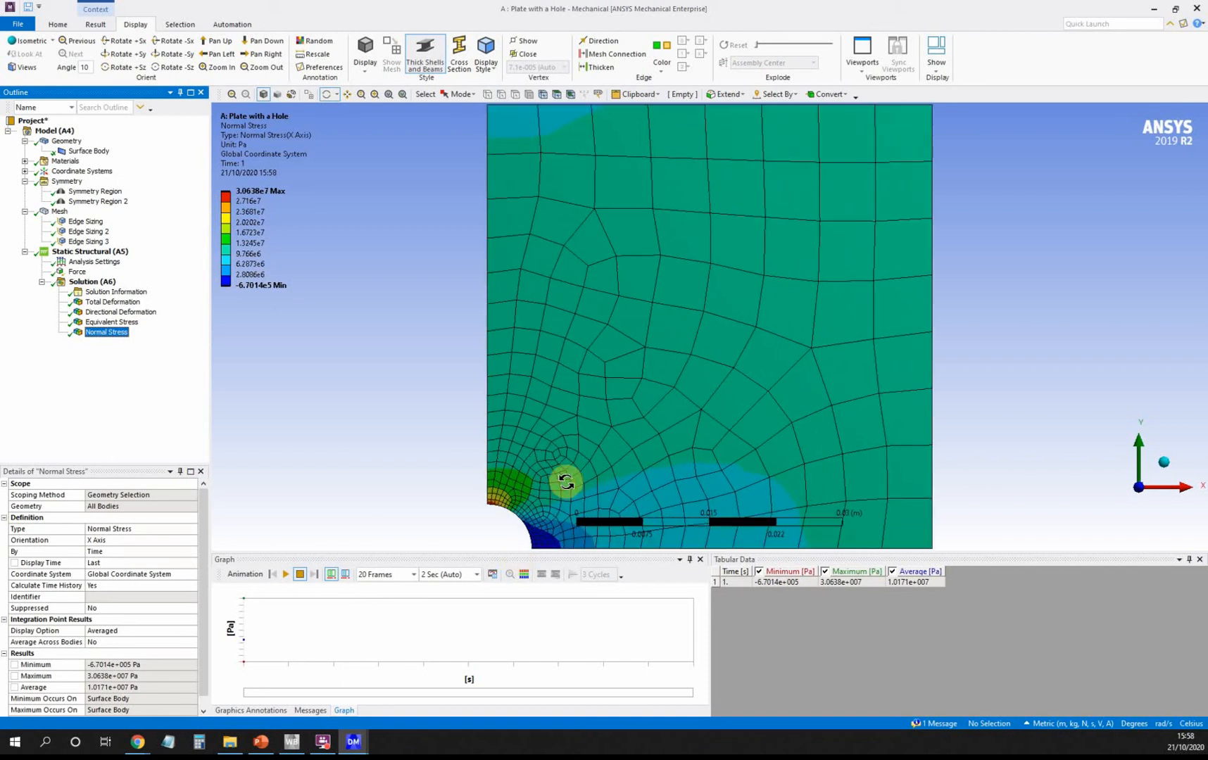
key("alt")
left_click(347, 95)
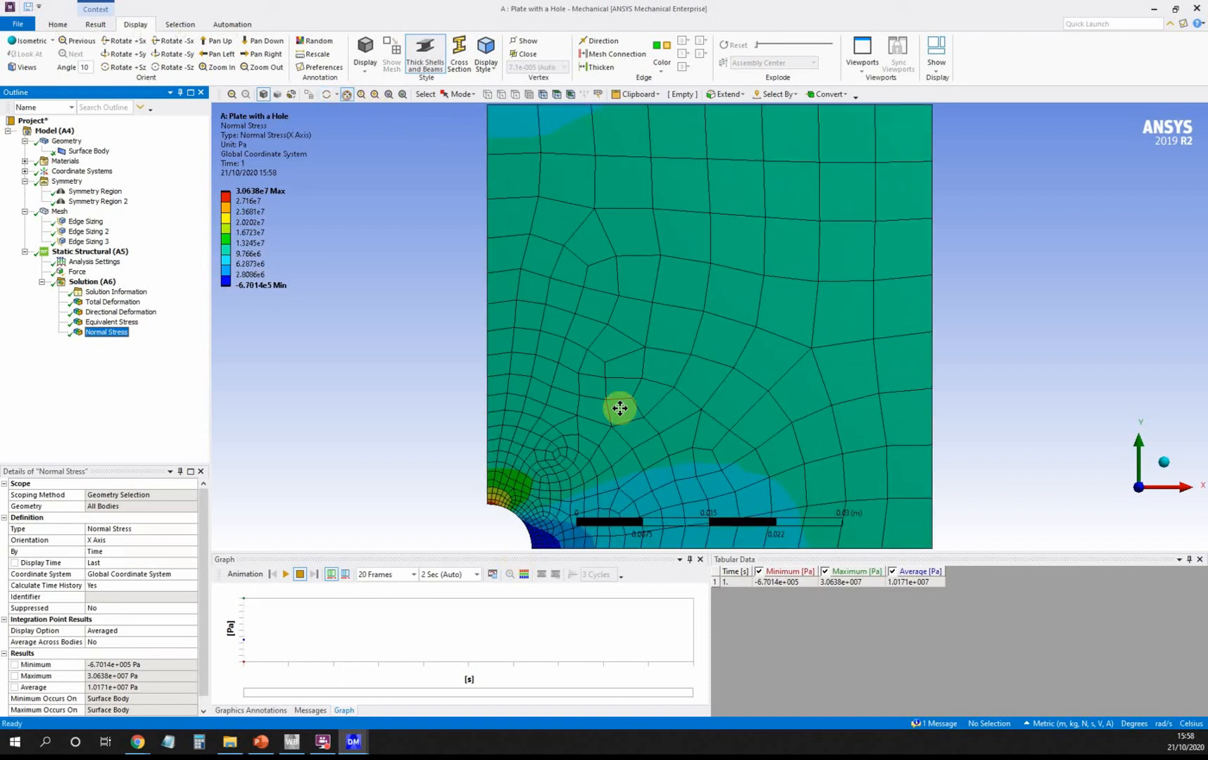
left_click_drag(617, 406, 539, 325)
scroll(539, 325, "up", 5)
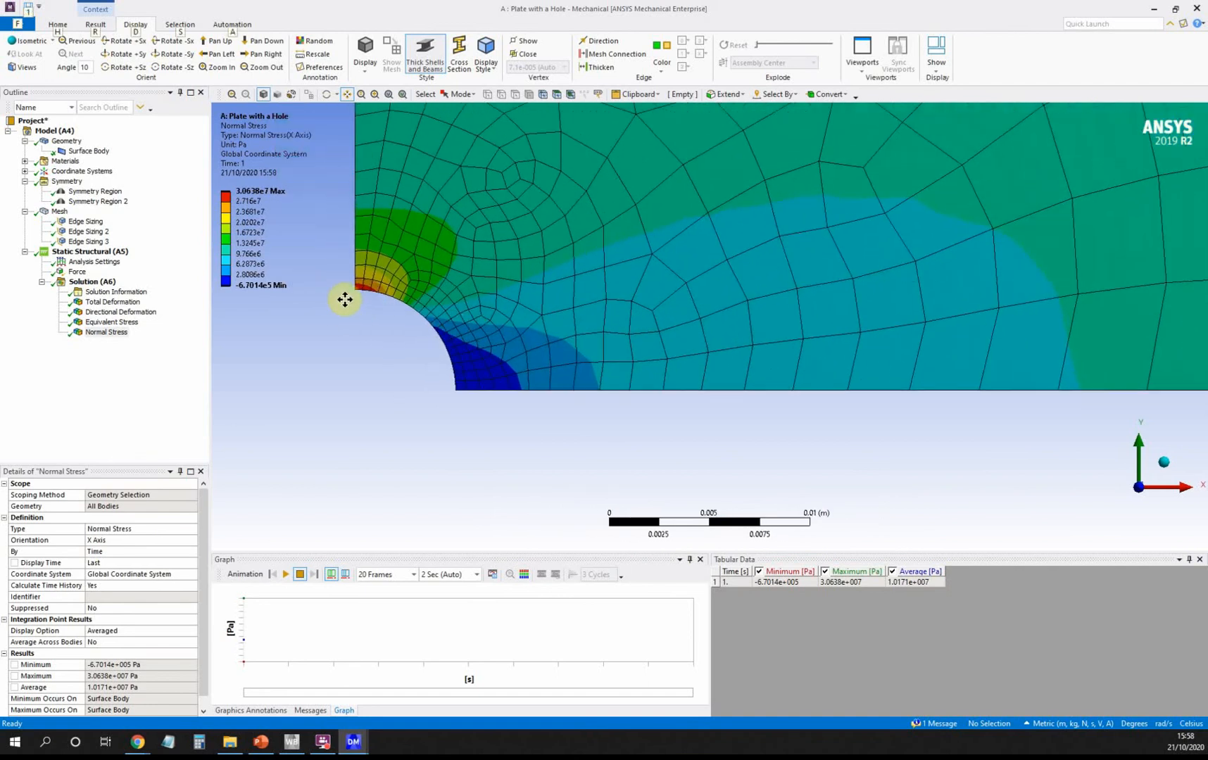
key("alt")
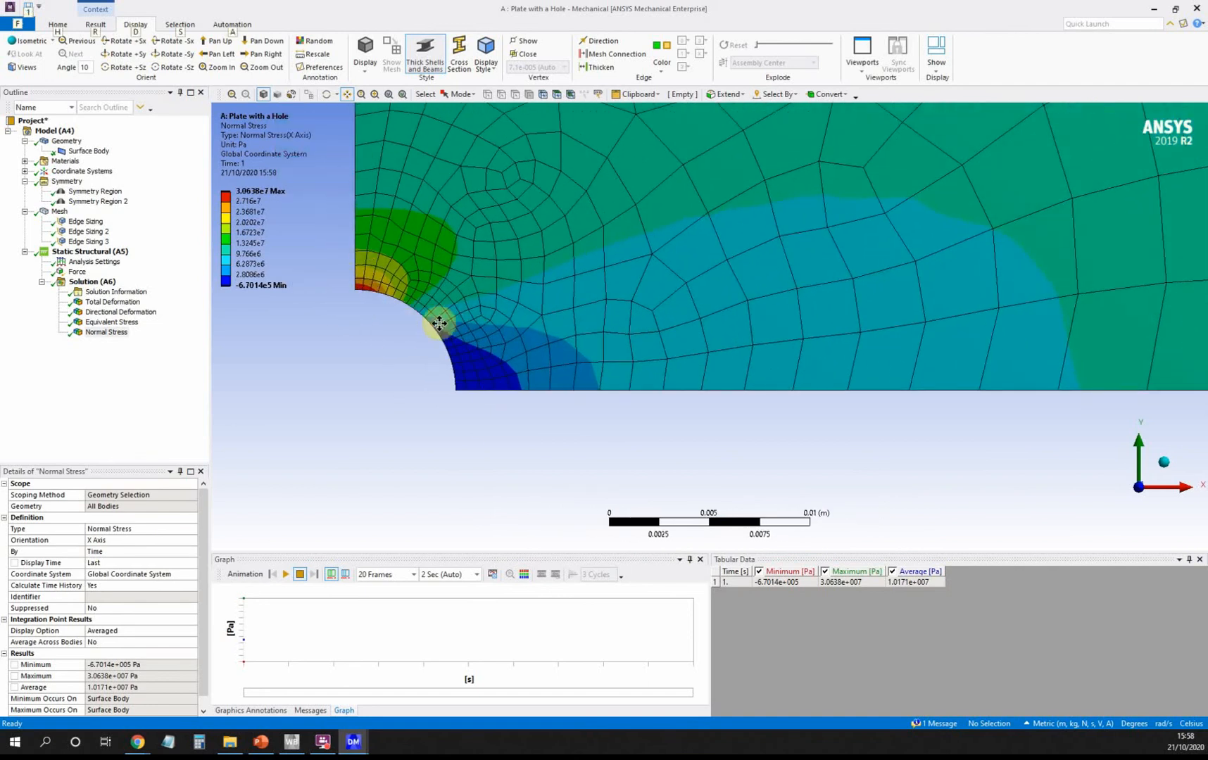
left_click(122, 322)
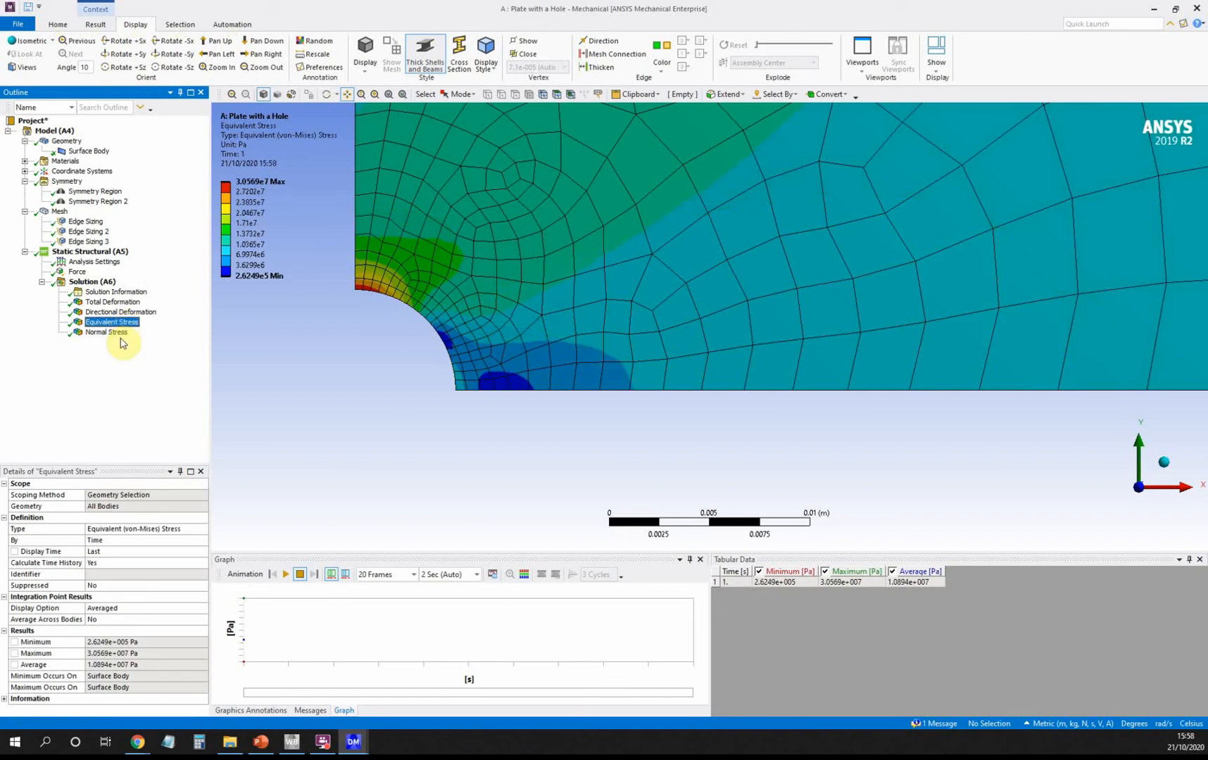
left_click(107, 332)
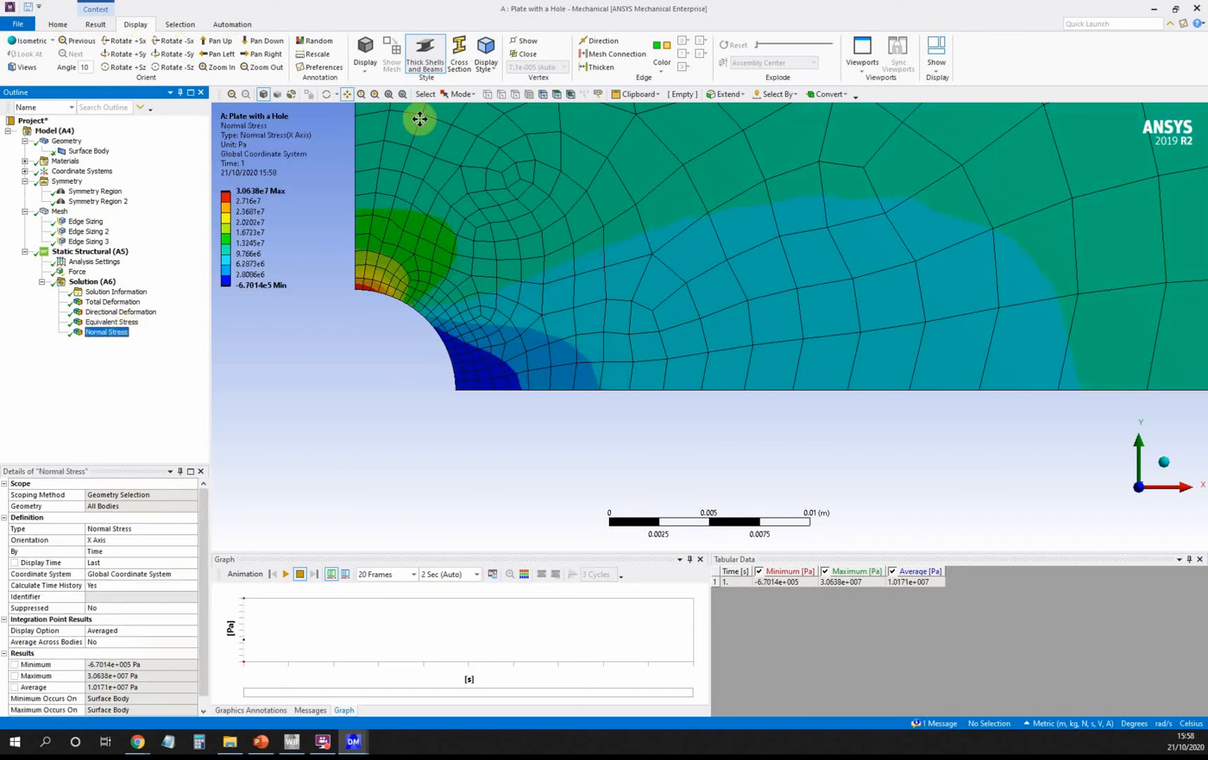
left_click(388, 95)
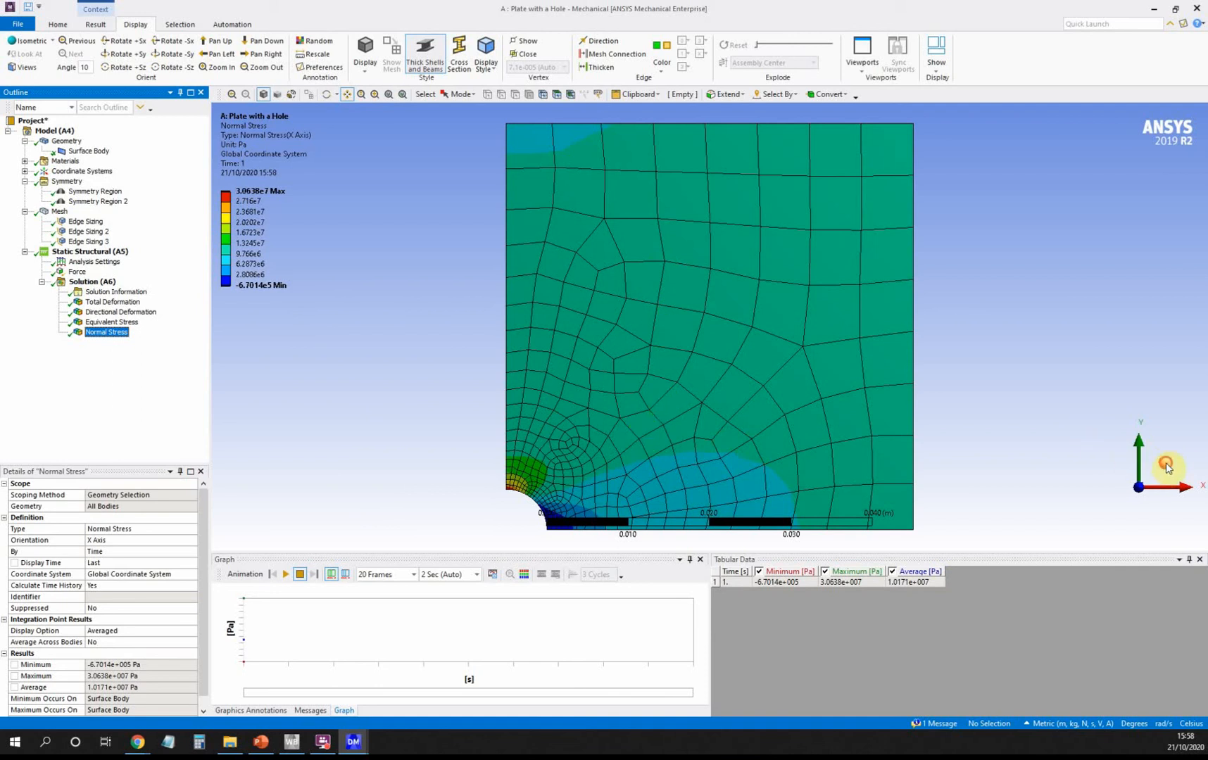
left_click(1165, 466)
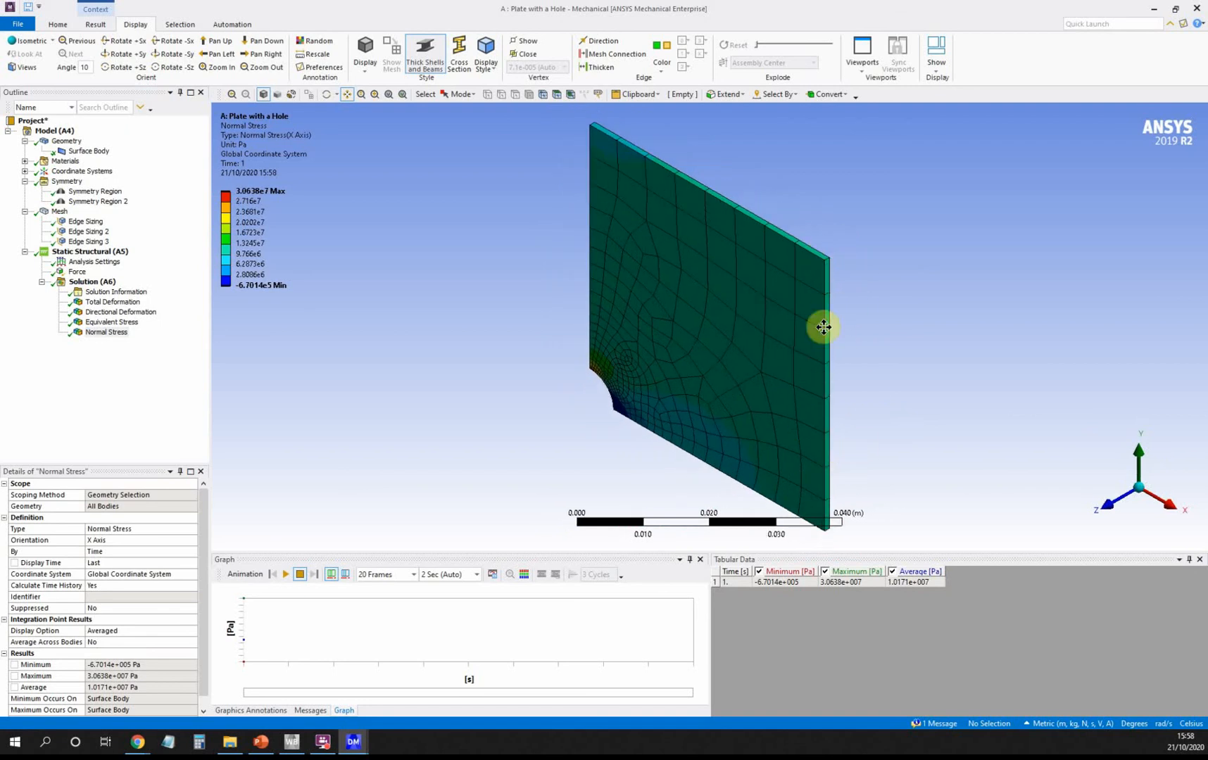
left_click(1111, 512)
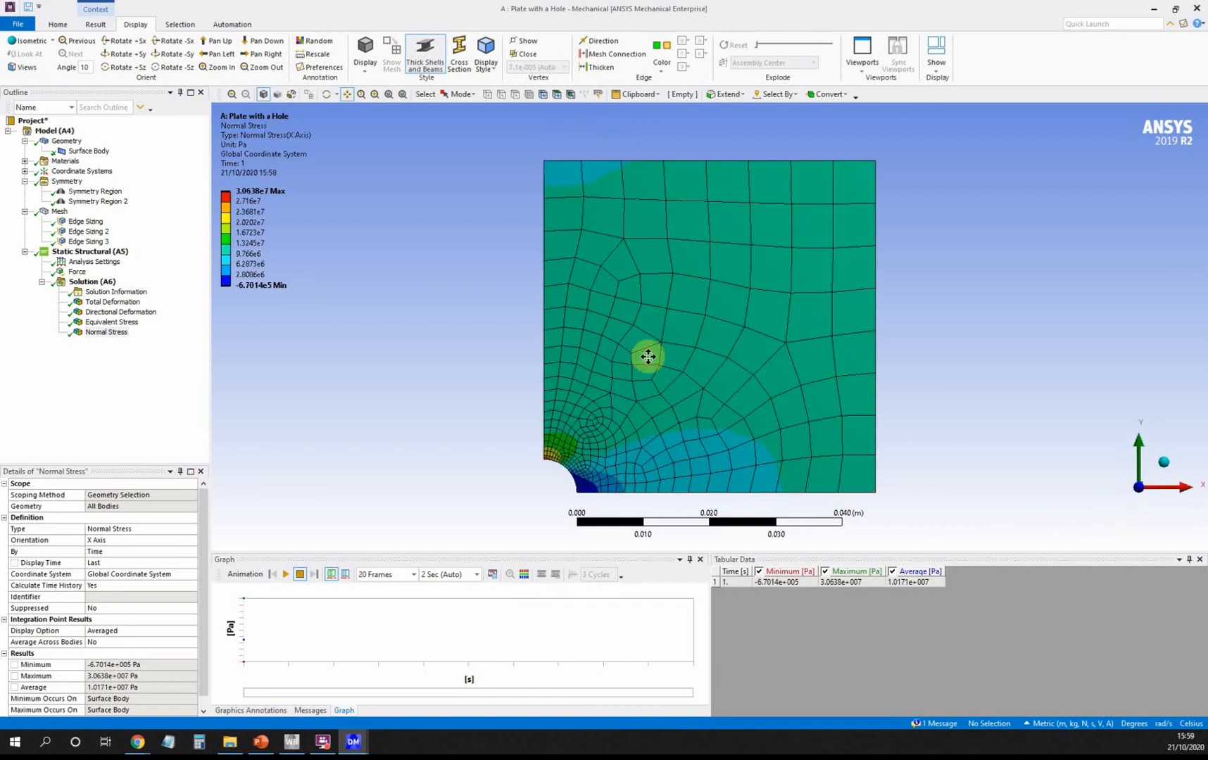